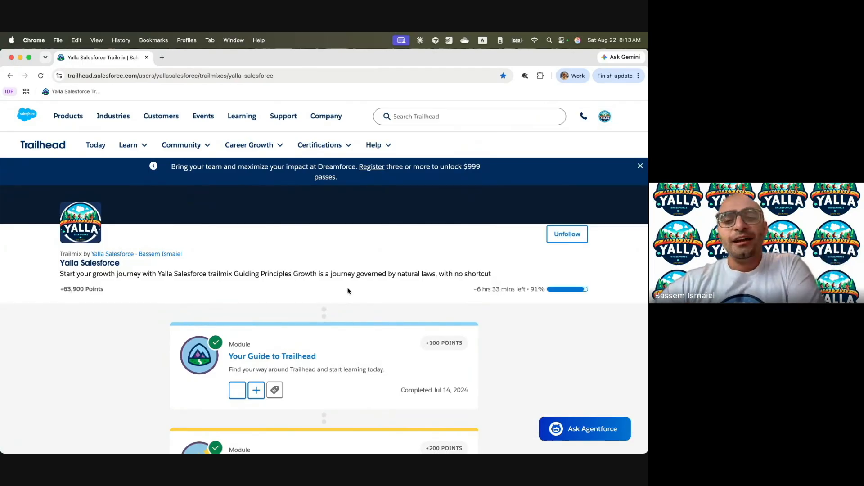
# Look through the Yalla Salesforce trailmix from the opening modules down to the projects that are not yet started.
pyautogui.scroll(-8, 347, 289)
pyautogui.scroll(-2, 348, 290)
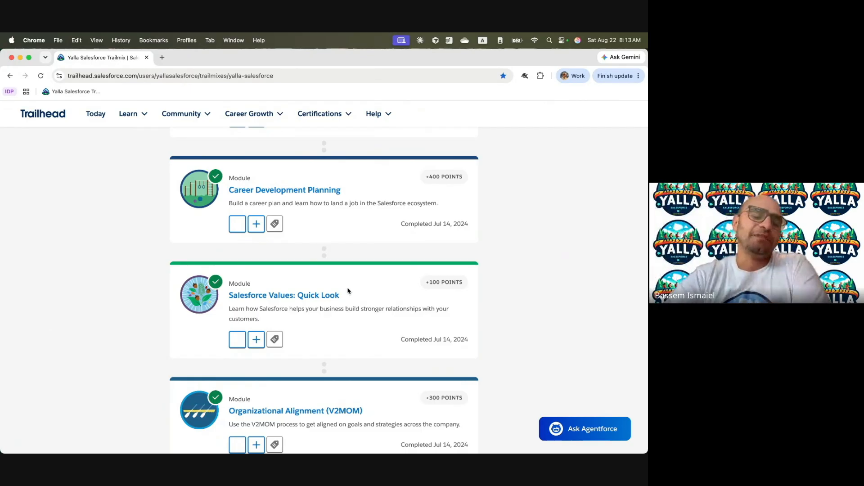
pyautogui.scroll(-3, 339, 319)
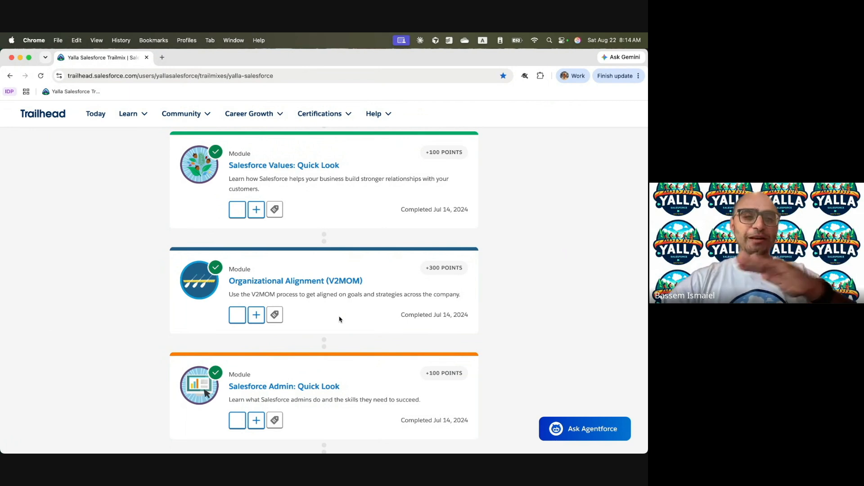
pyautogui.scroll(-3, 339, 320)
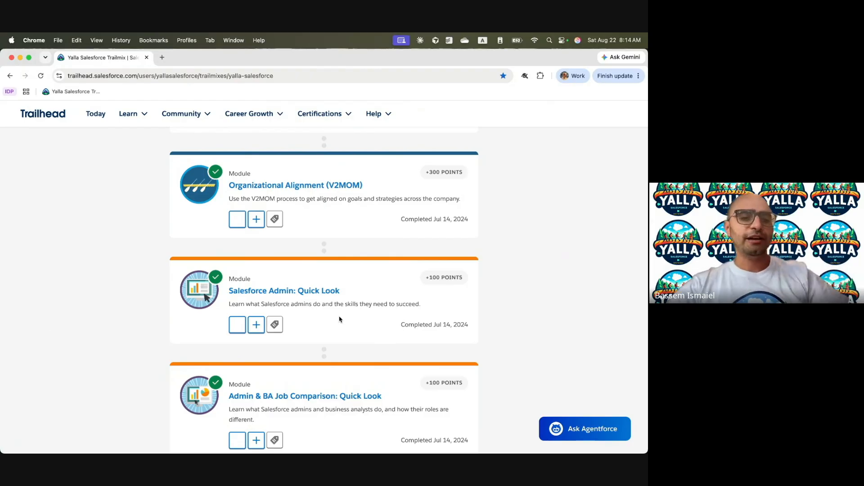
pyautogui.scroll(-20, 340, 320)
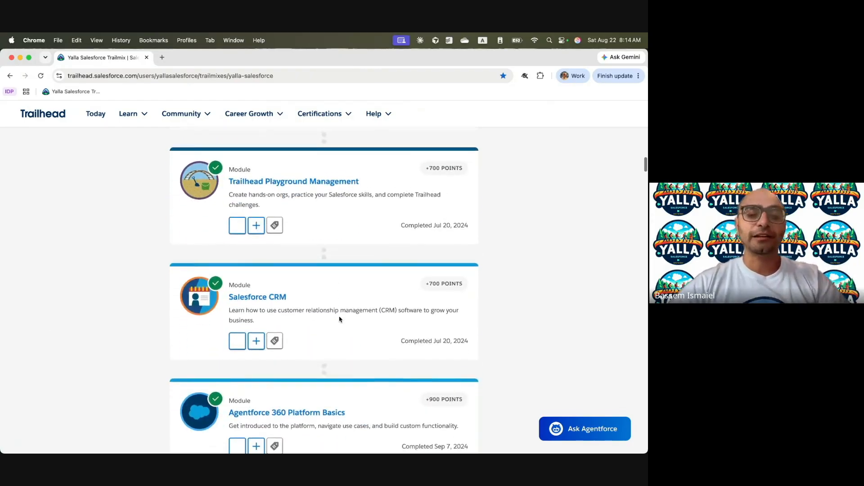
pyautogui.scroll(-20, 340, 317)
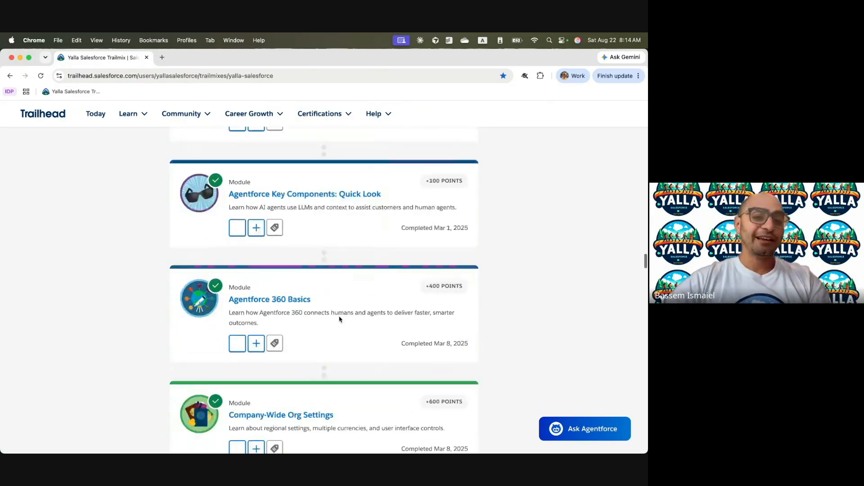
pyautogui.scroll(-20, 340, 319)
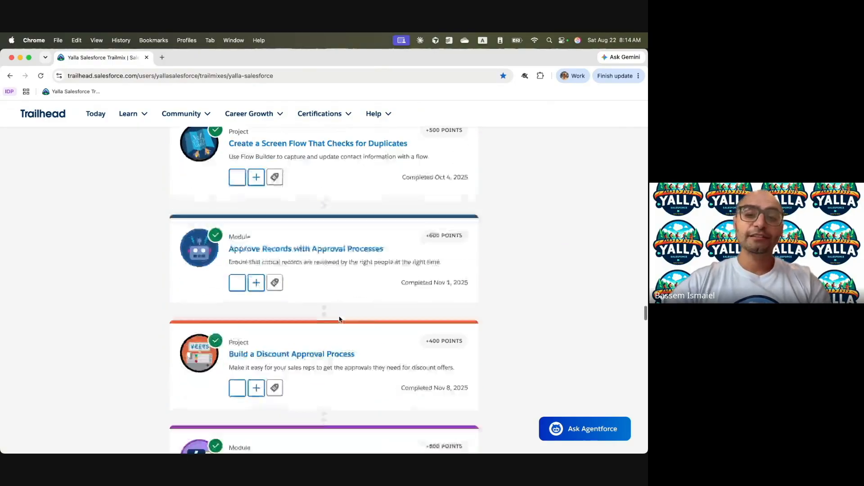
pyautogui.scroll(-10, 339, 319)
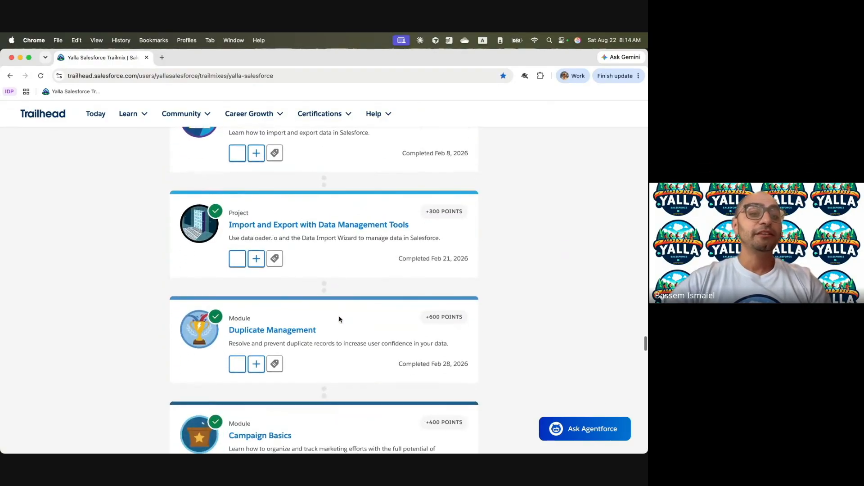
pyautogui.scroll(-10, 339, 319)
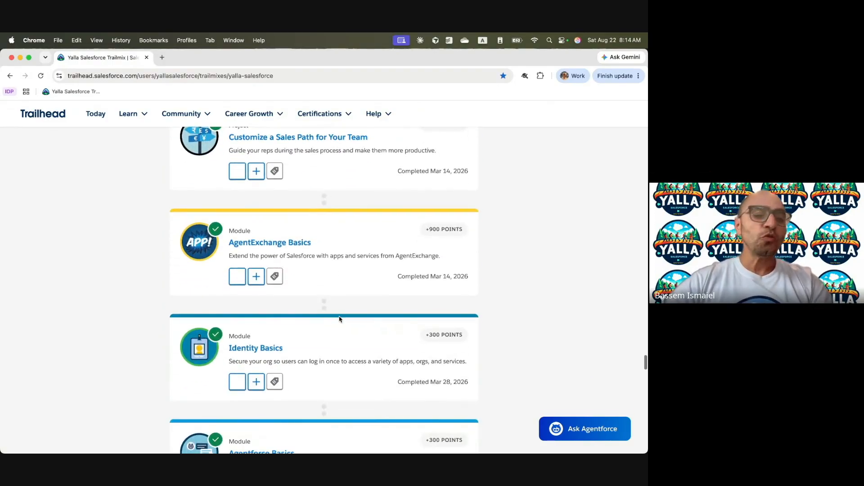
pyautogui.scroll(-10, 339, 319)
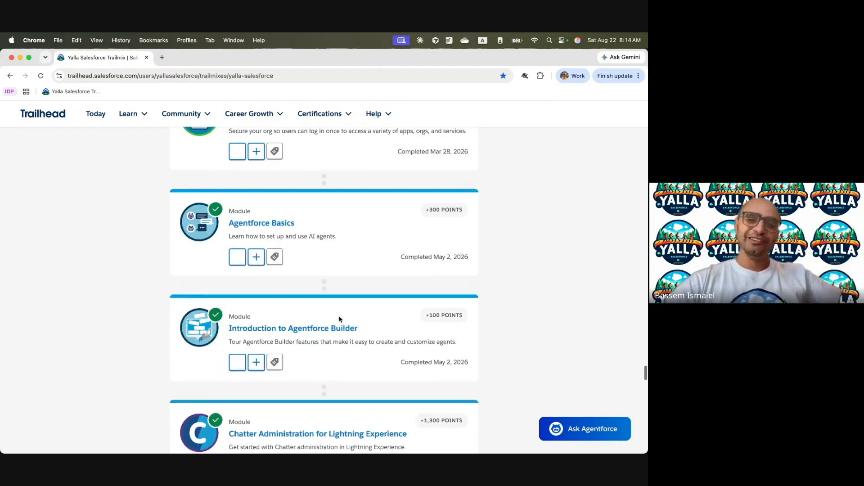
pyautogui.scroll(-15, 340, 295)
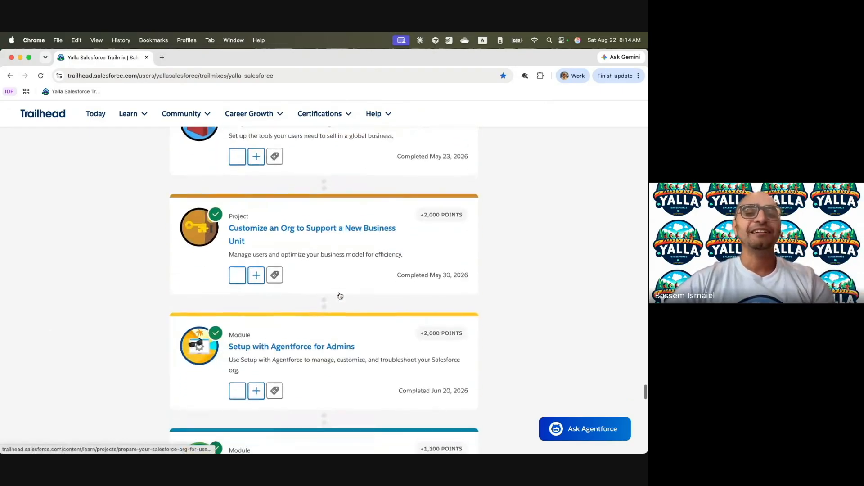
pyautogui.scroll(-5, 340, 295)
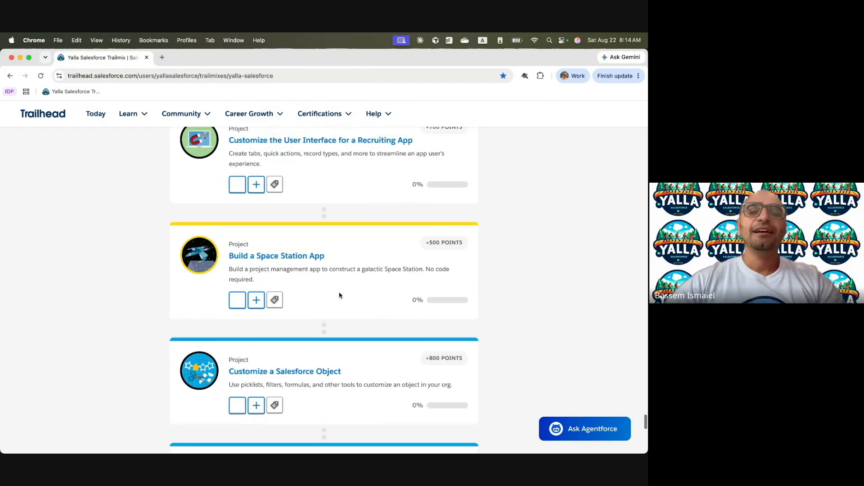
# Review the recent trailmix entries from Identity Basics through Customize the User Interface for a Recruiting App, checking their completion status.
pyautogui.scroll(3, 340, 294)
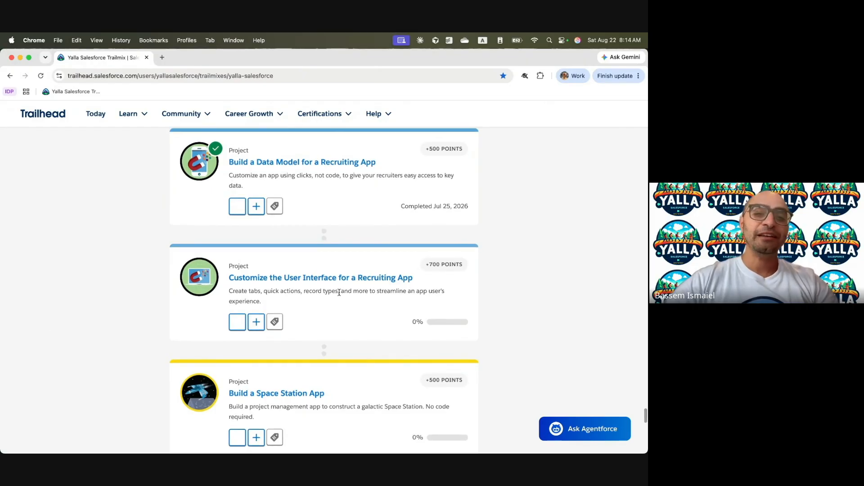
pyautogui.scroll(15, 339, 293)
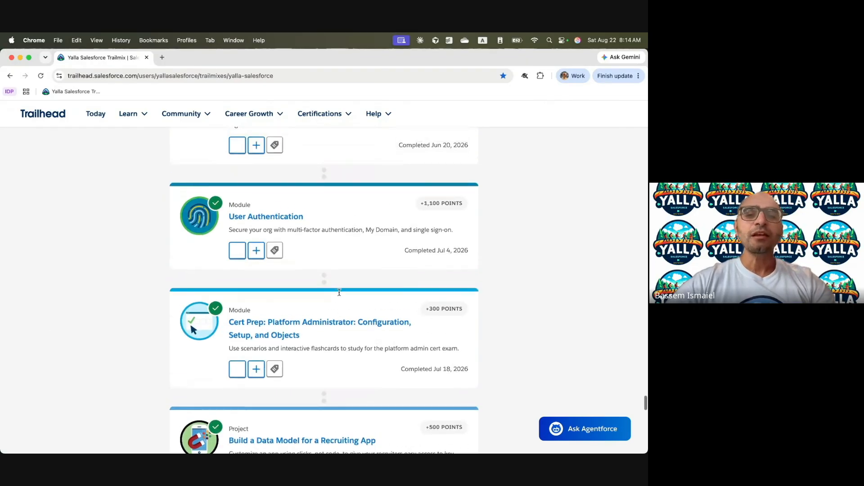
pyautogui.scroll(15, 340, 295)
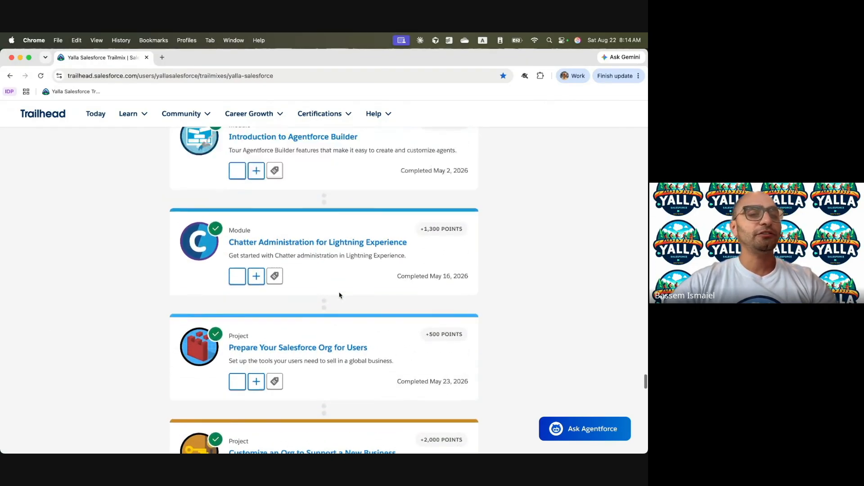
pyautogui.scroll(-2, 339, 295)
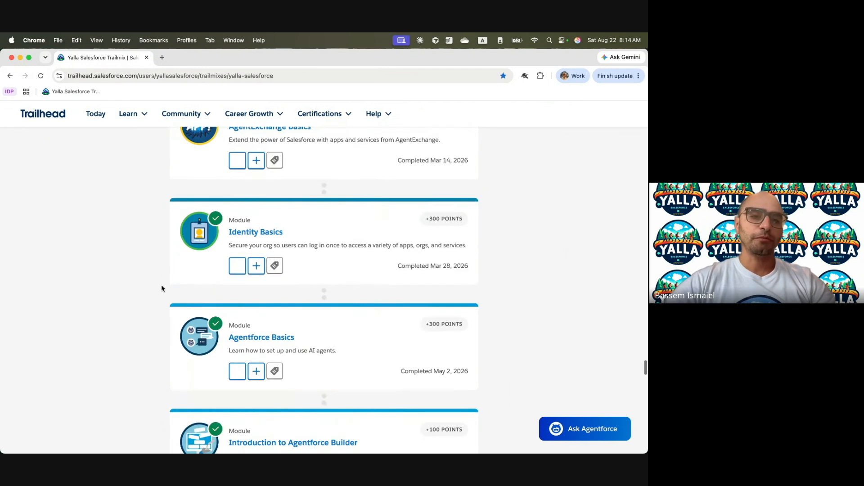
pyautogui.scroll(-3, 320, 320)
pyautogui.scroll(-2, 319, 321)
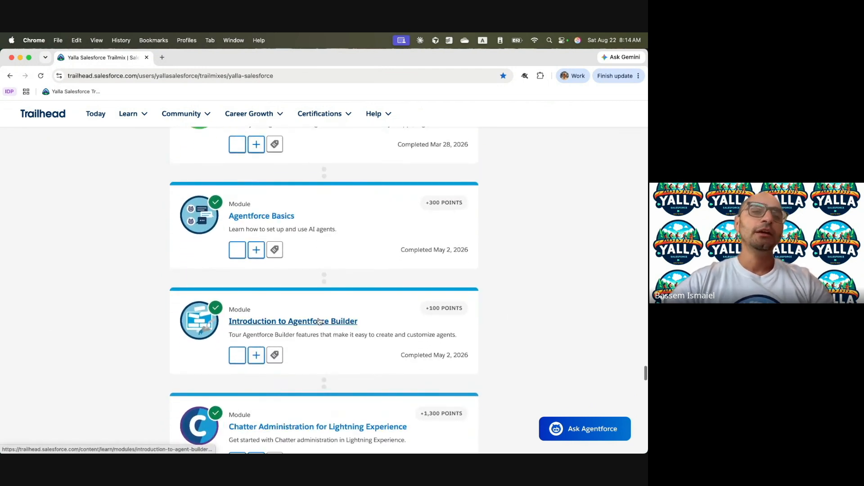
pyautogui.scroll(-3, 319, 321)
pyautogui.scroll(-10, 320, 322)
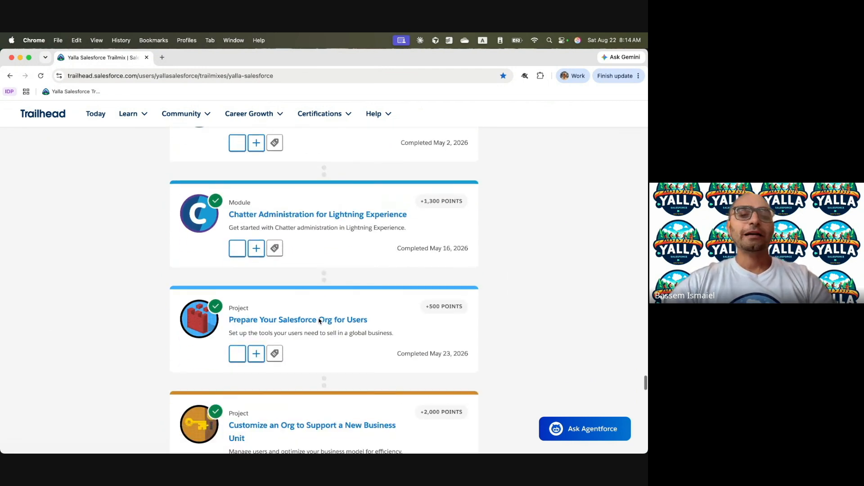
pyautogui.scroll(-8, 318, 321)
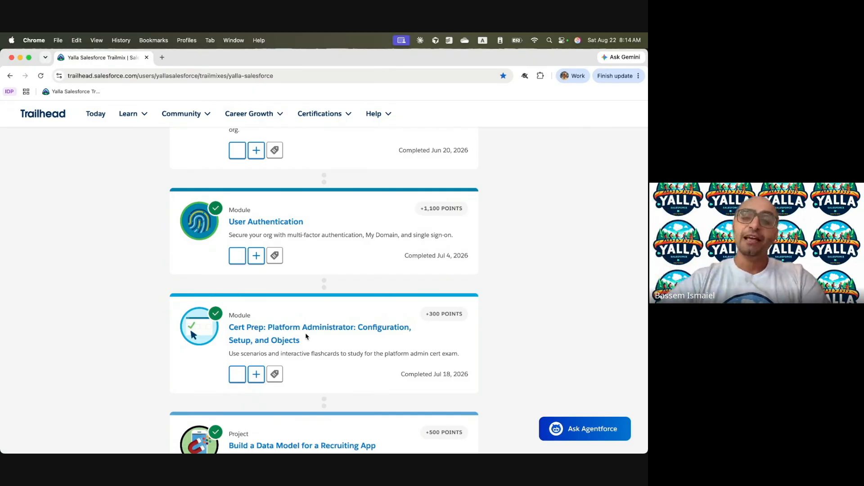
pyautogui.scroll(-2, 306, 336)
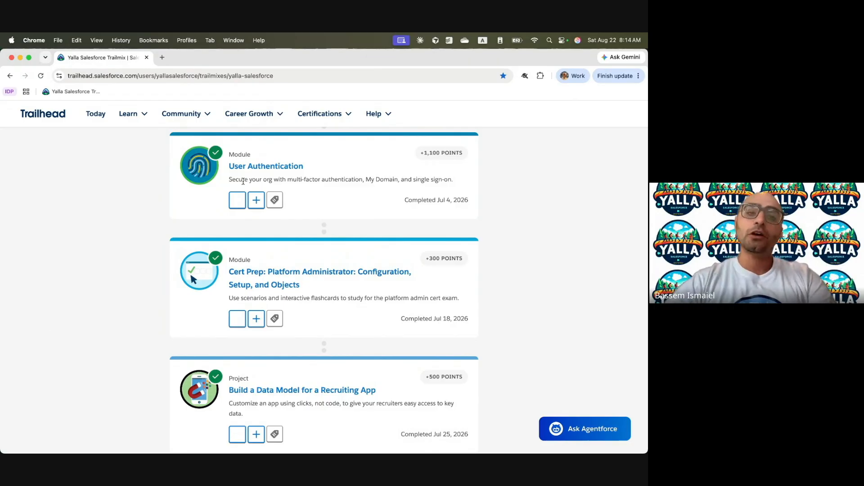
pyautogui.scroll(-2, 303, 280)
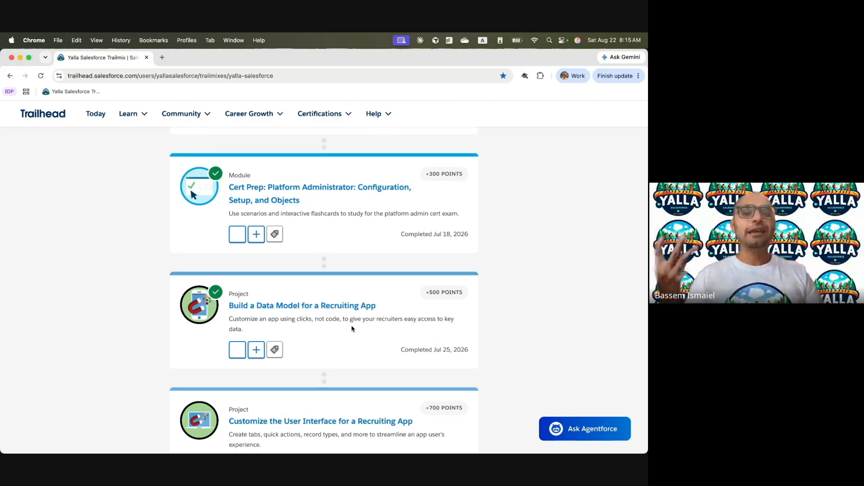
pyautogui.scroll(-3, 352, 329)
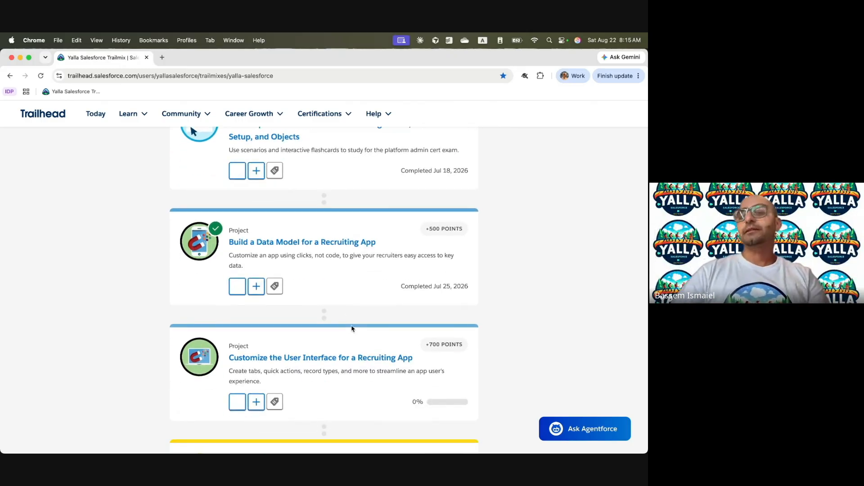
pyautogui.scroll(-2, 352, 329)
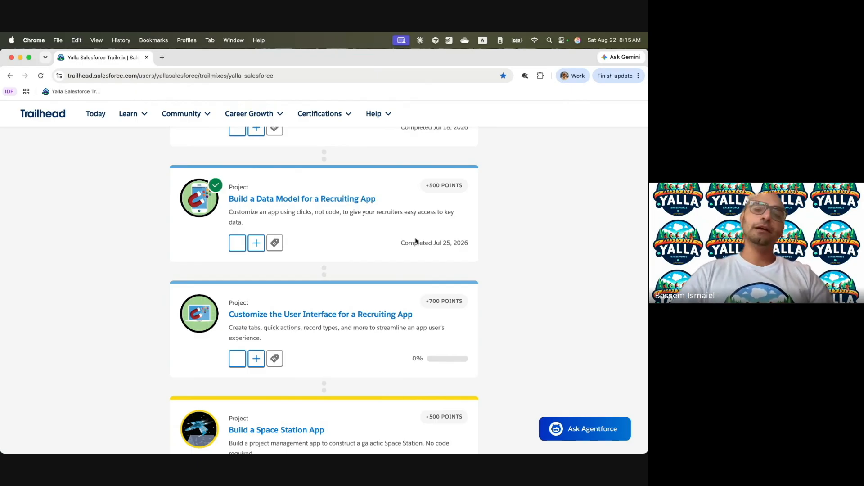
# Open the Customize the User Interface for a Recruiting App project and its Create a Tab for the Review Object unit at the Introduction.
pyautogui.click(344, 320)
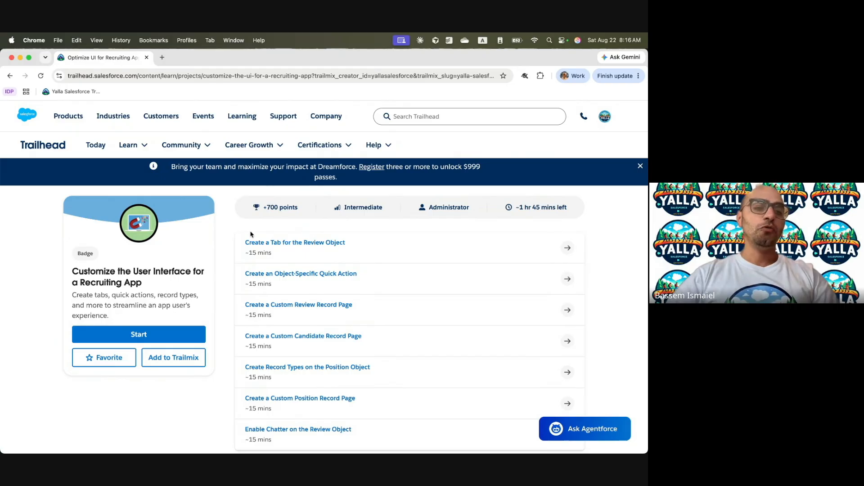
pyautogui.click(310, 243)
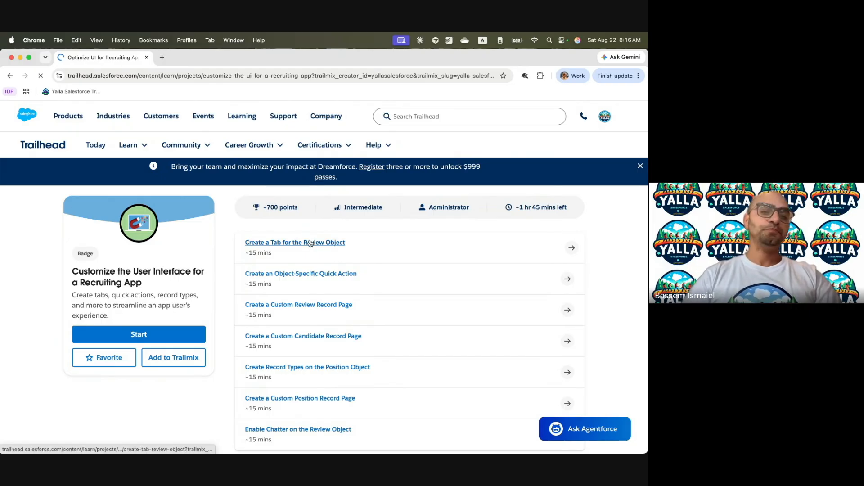
pyautogui.scroll(-3, 247, 337)
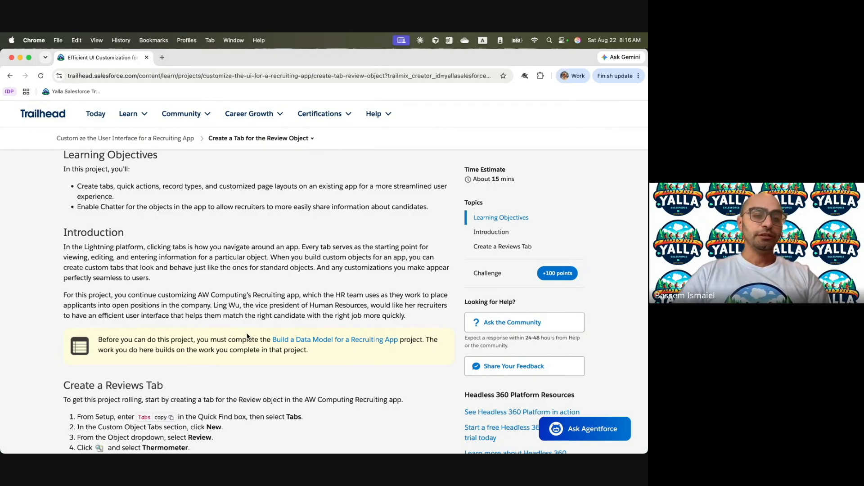
pyautogui.moveTo(105, 248); pyautogui.dragTo(327, 260)
# Switch to the Salesforce Recruiting app, view the Candidates tab, and search the App Launcher for "Cand".
pyautogui.hotkey('ctrl', 'Right')
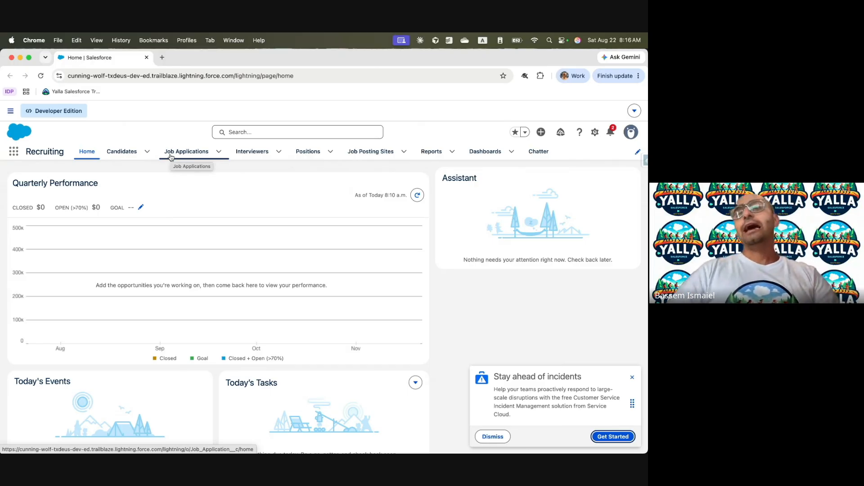
pyautogui.click(120, 151)
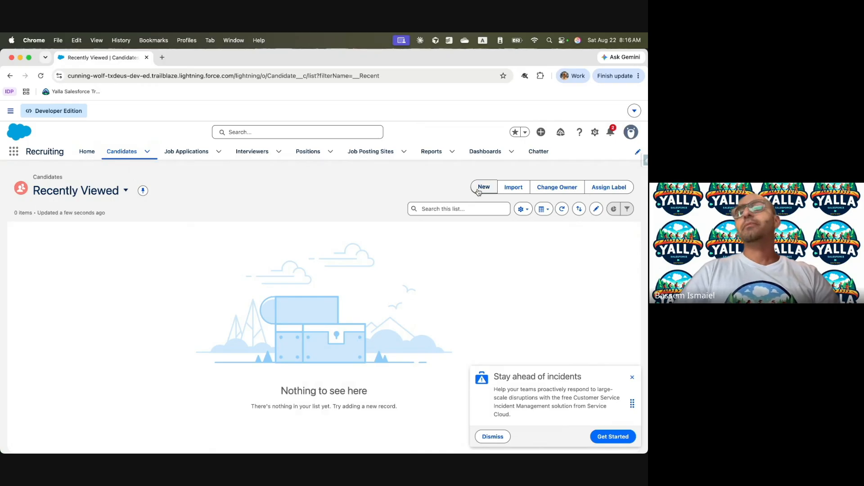
pyautogui.click(13, 152)
pyautogui.write('Cand')
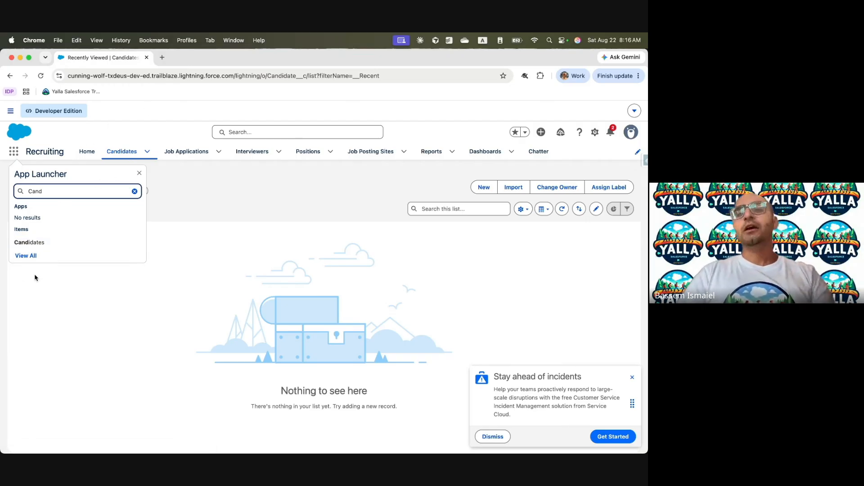
# Switch back to the Trailhead unit and read the Introduction, highlighting the passages on tabs and AW Computing's Recruiting app.
pyautogui.hotkey('ctrl', 'Left')
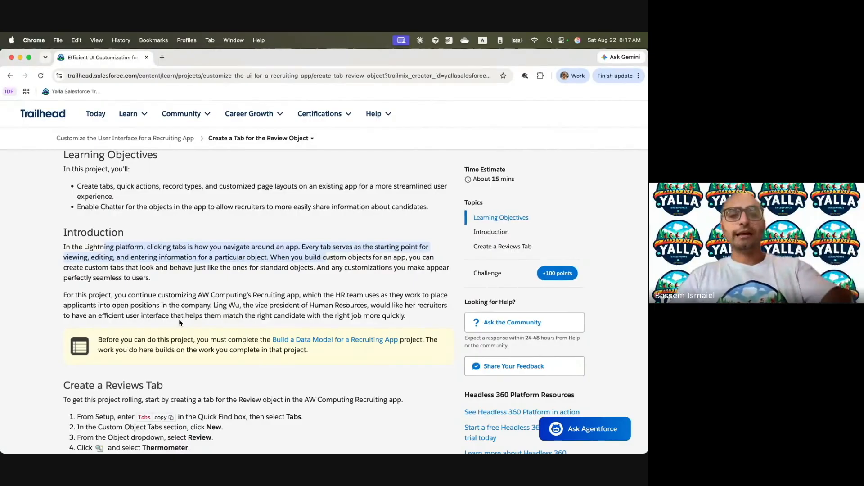
pyautogui.click(180, 319)
pyautogui.moveTo(64, 247); pyautogui.dragTo(200, 243)
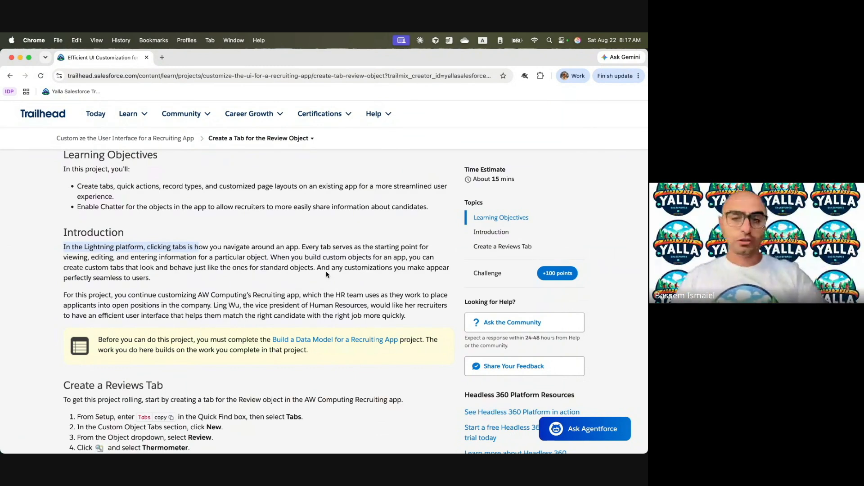
pyautogui.scroll(-3, 330, 306)
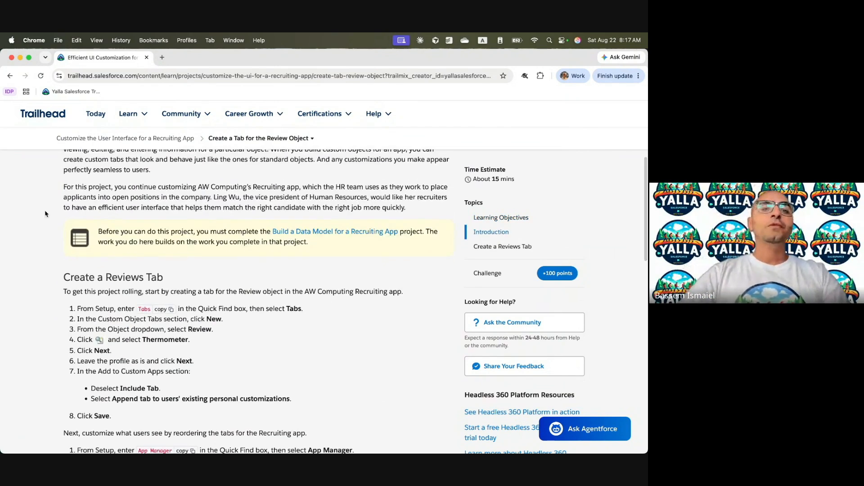
pyautogui.moveTo(111, 186); pyautogui.dragTo(272, 189)
pyautogui.click(286, 190)
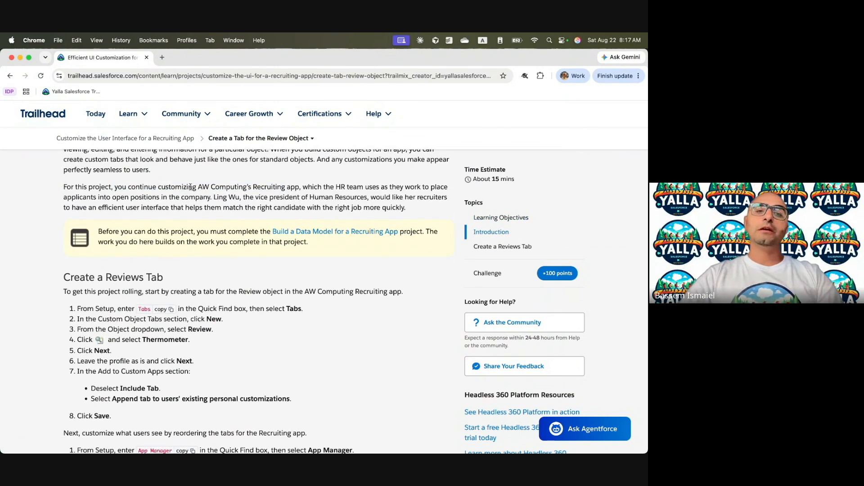
pyautogui.moveTo(193, 186); pyautogui.dragTo(330, 187)
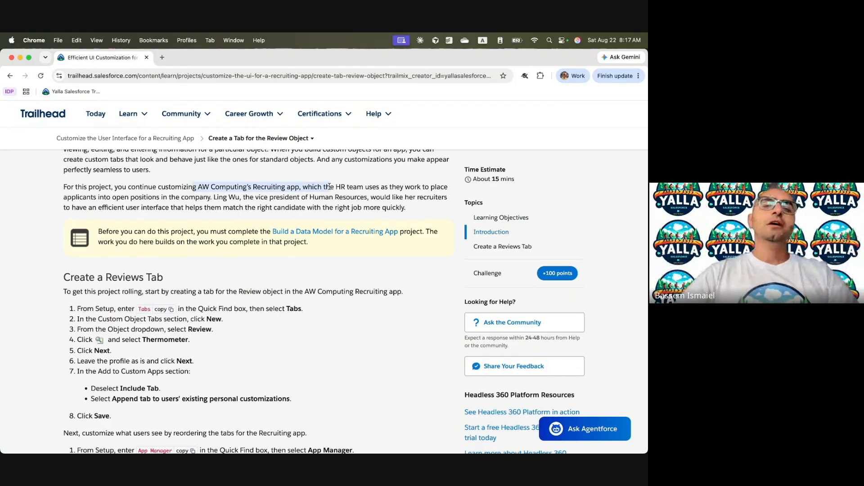
pyautogui.click(330, 186)
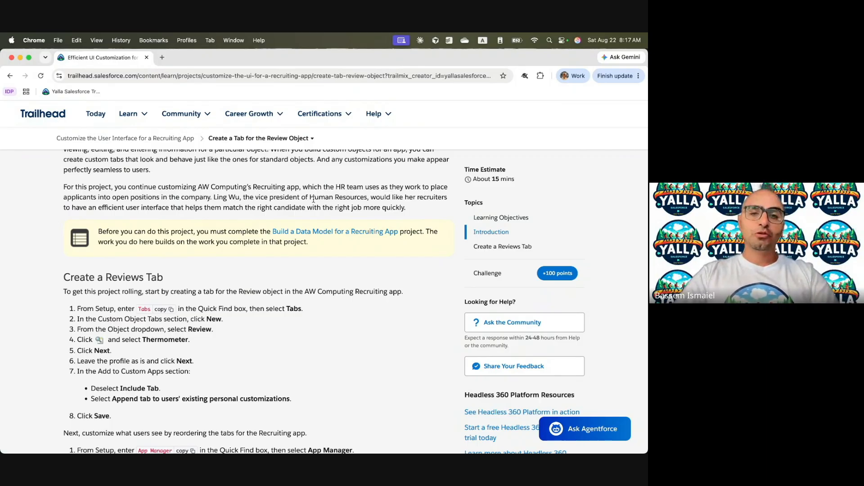
pyautogui.scroll(-1, 314, 199)
pyautogui.moveTo(390, 171); pyautogui.dragTo(424, 180)
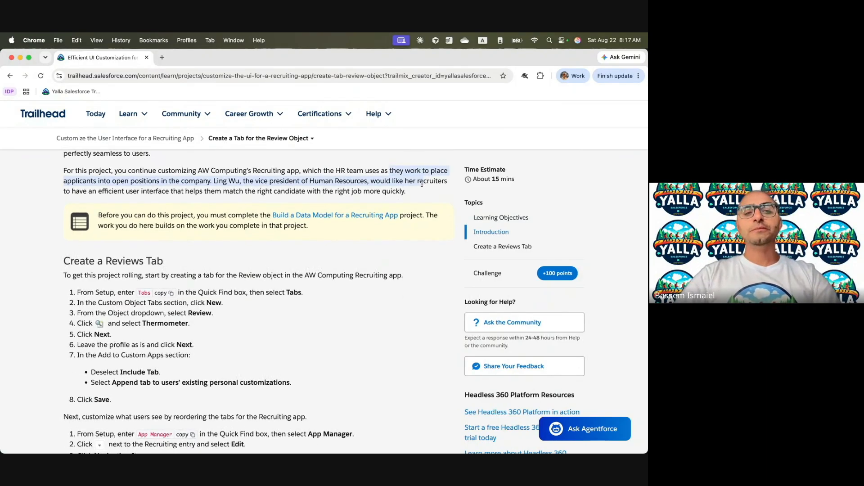
# Read the Create a Reviews Tab instructions, highlighting the steps for a new custom object tab and the Review object.
pyautogui.scroll(-1, 419, 191)
pyautogui.click(414, 152)
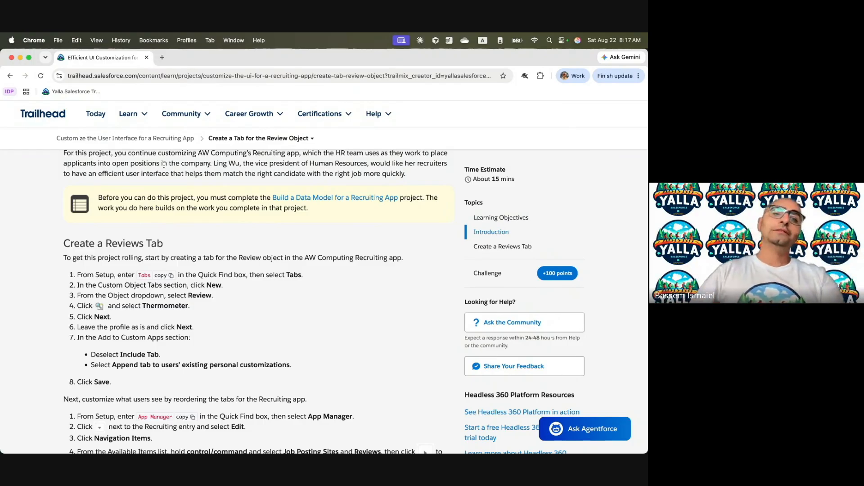
pyautogui.scroll(-3, 164, 165)
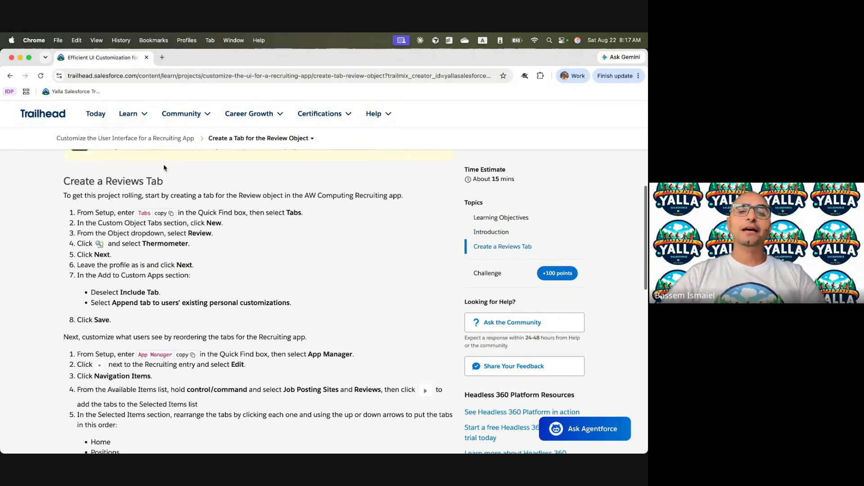
pyautogui.moveTo(98, 223); pyautogui.dragTo(277, 221)
pyautogui.click(154, 236)
pyautogui.moveTo(188, 234); pyautogui.dragTo(215, 235)
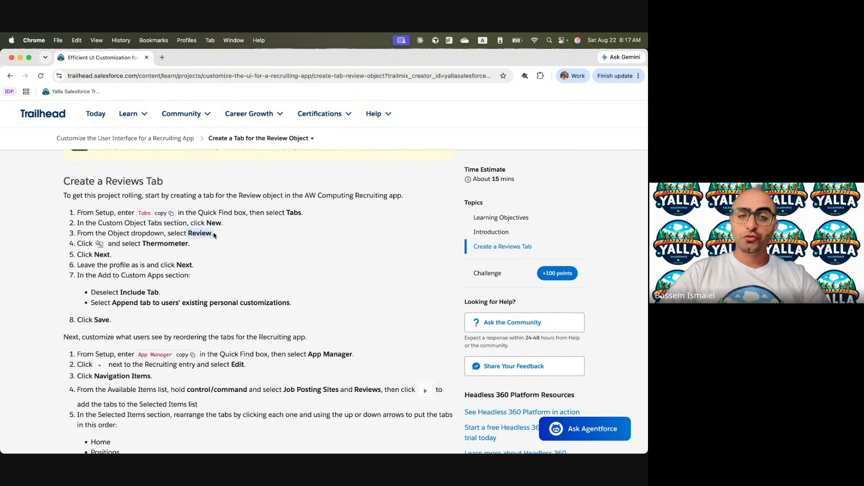
# Switch to the Salesforce org, find the Tabs page in Setup, and start a new custom object tab.
pyautogui.hotkey('ctrl', 'Right')
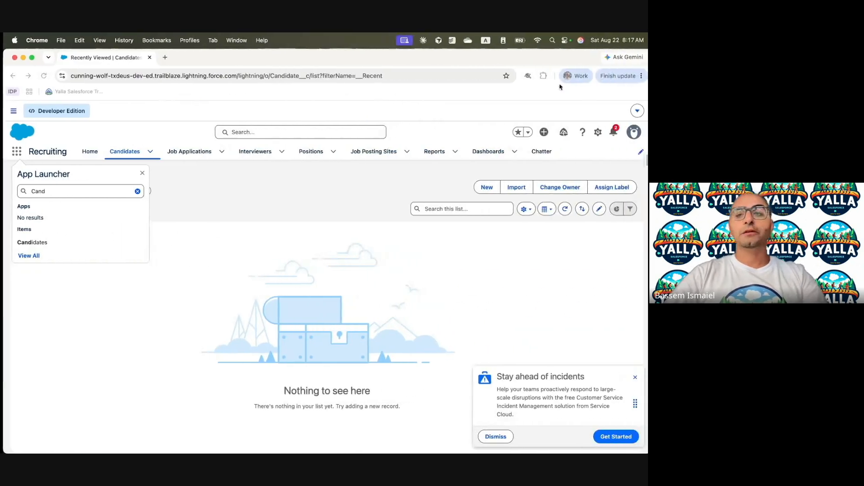
pyautogui.click(595, 132)
pyautogui.click(535, 169)
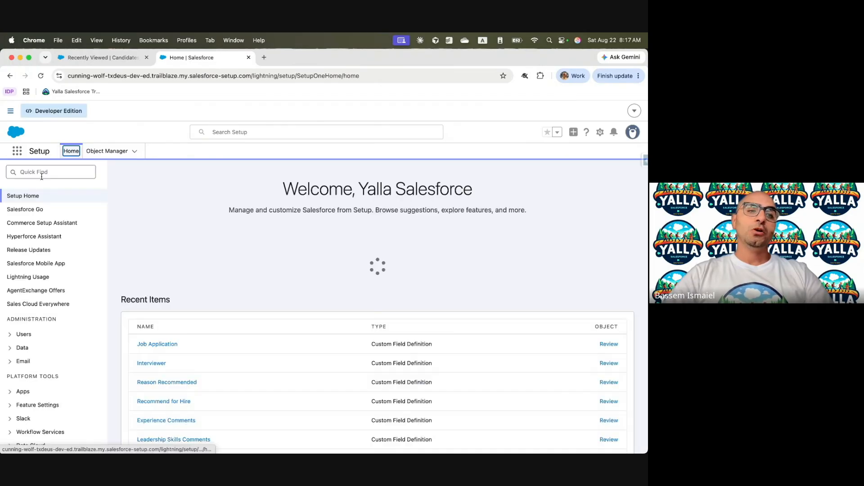
pyautogui.click(45, 172)
pyautogui.write('tab')
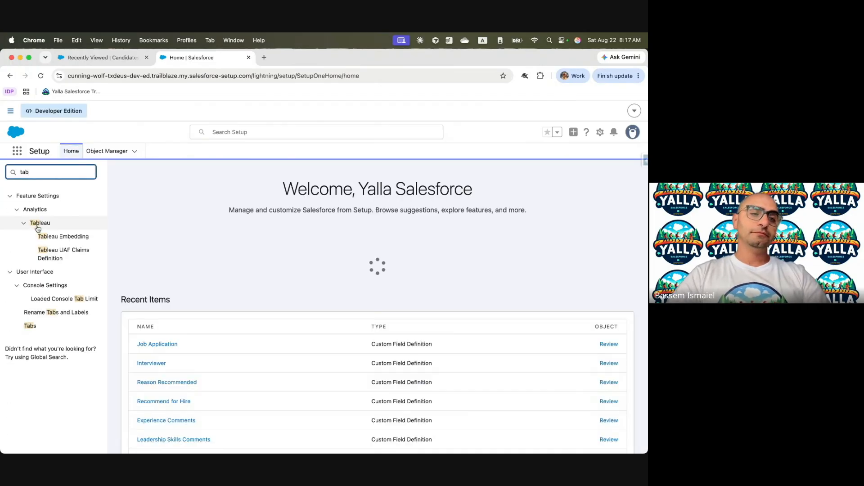
pyautogui.click(29, 326)
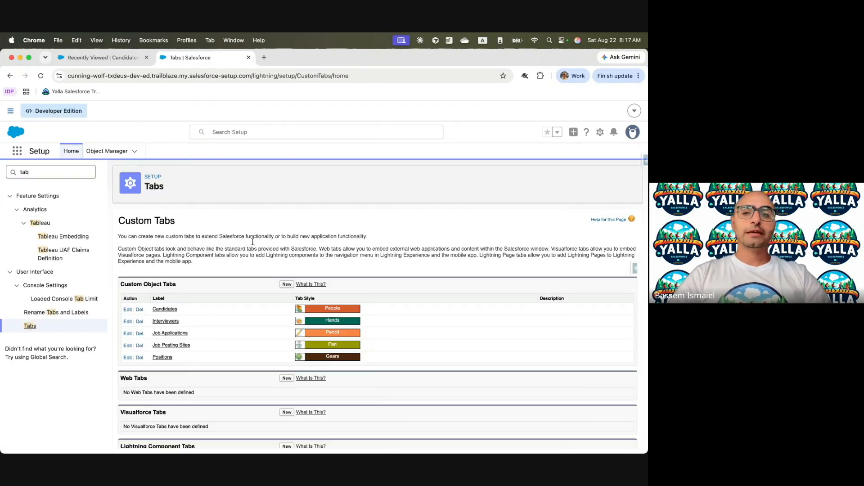
pyautogui.click(286, 284)
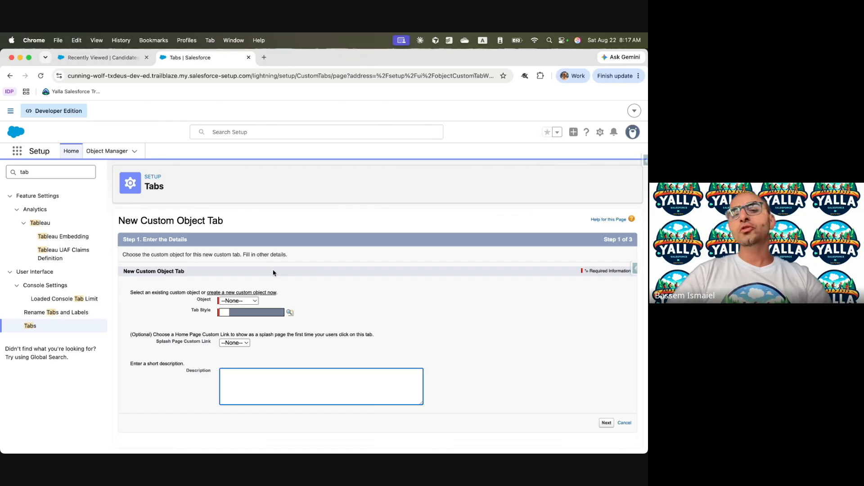
# Check the Trailhead instructions and set the new custom tab's object to Review.
pyautogui.hotkey('ctrl', 'Left')
pyautogui.hotkey('ctrl', 'Right')
pyautogui.click(631, 257)
pyautogui.click(242, 300)
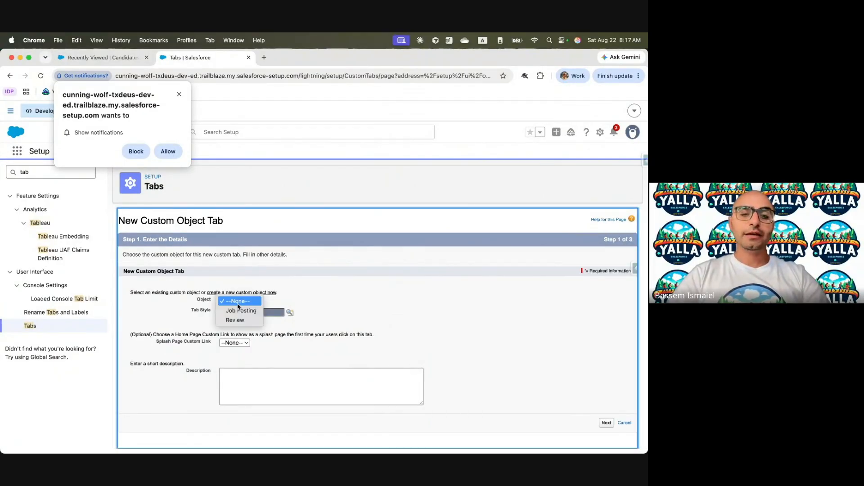
pyautogui.click(236, 320)
# Search the tab styles for "Ther", pick Thermometer, and continue to the Add to Profiles stage.
pyautogui.click(290, 312)
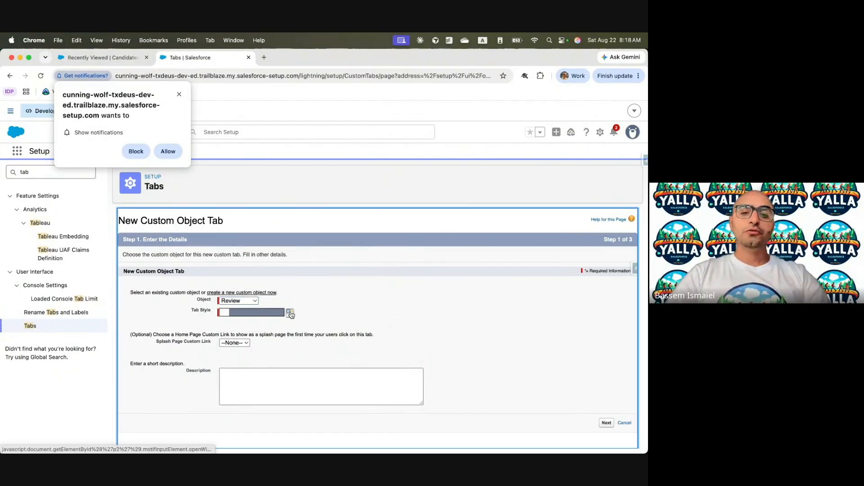
pyautogui.press('super+f')
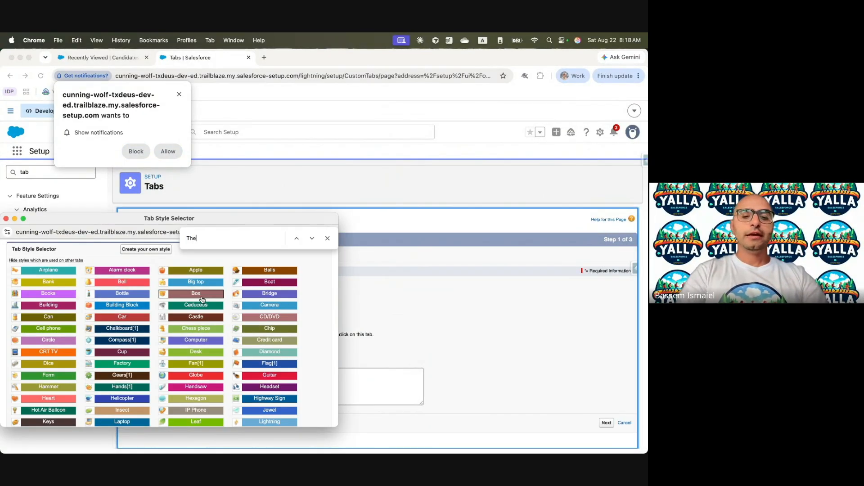
pyautogui.write('Ther')
pyautogui.press('Return')
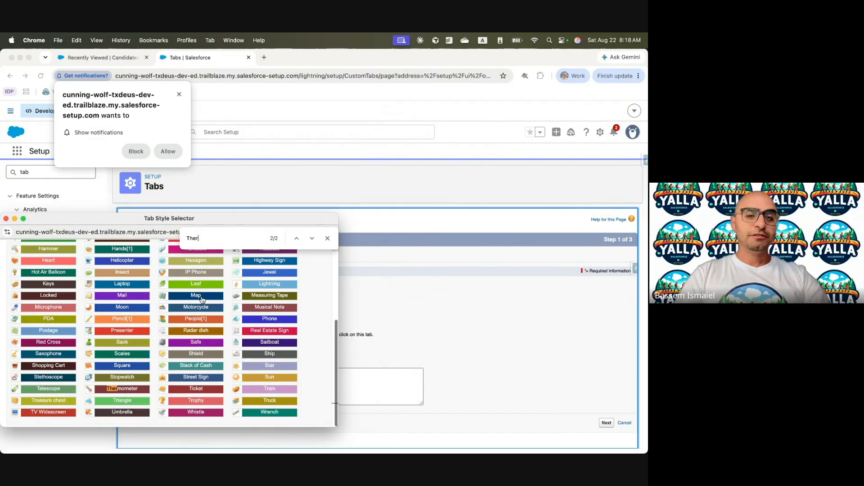
pyautogui.click(128, 390)
pyautogui.click(606, 423)
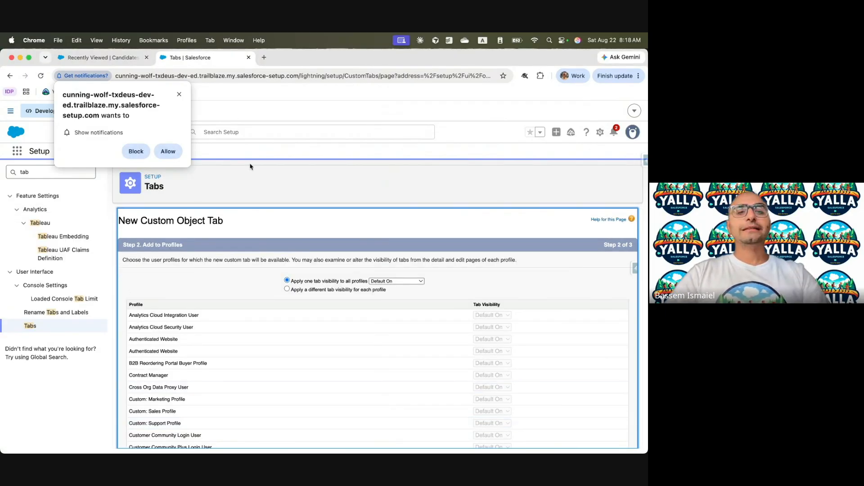
# Allow the site's notifications, review the tab visibility options, keep Default On for all profiles, and continue to Add to Custom Apps.
pyautogui.click(168, 152)
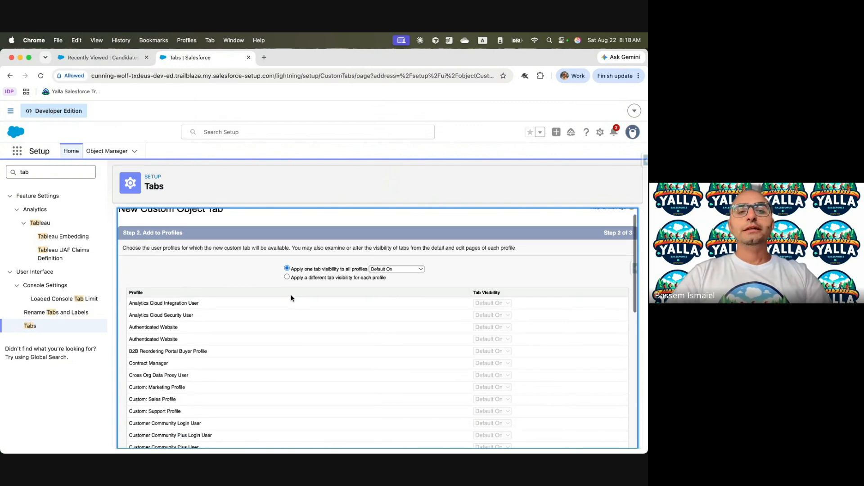
pyautogui.moveTo(167, 221); pyautogui.dragTo(332, 225)
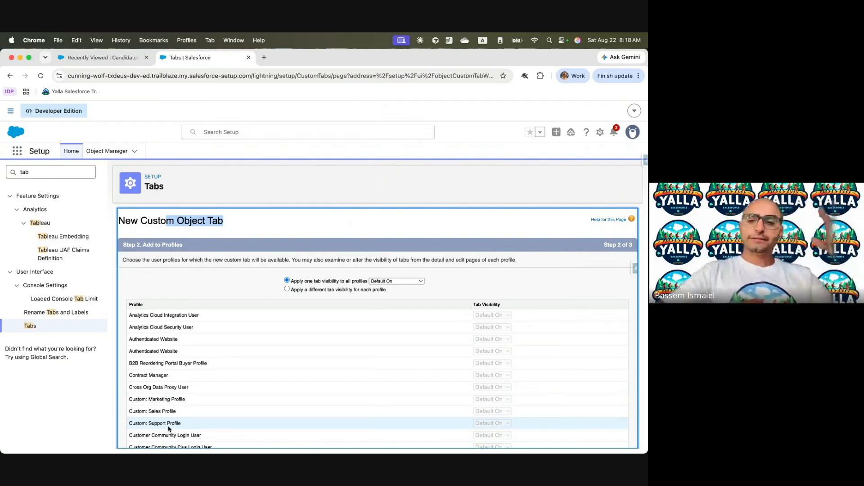
pyautogui.scroll(-5, 232, 375)
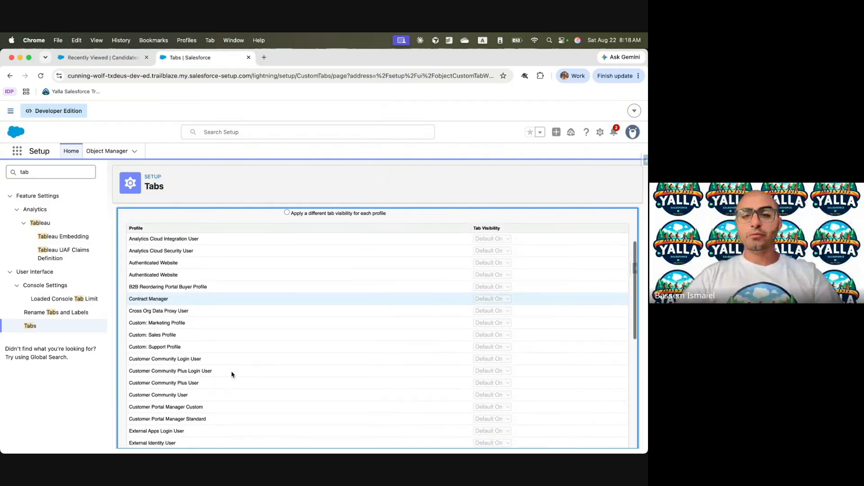
pyautogui.scroll(5, 231, 375)
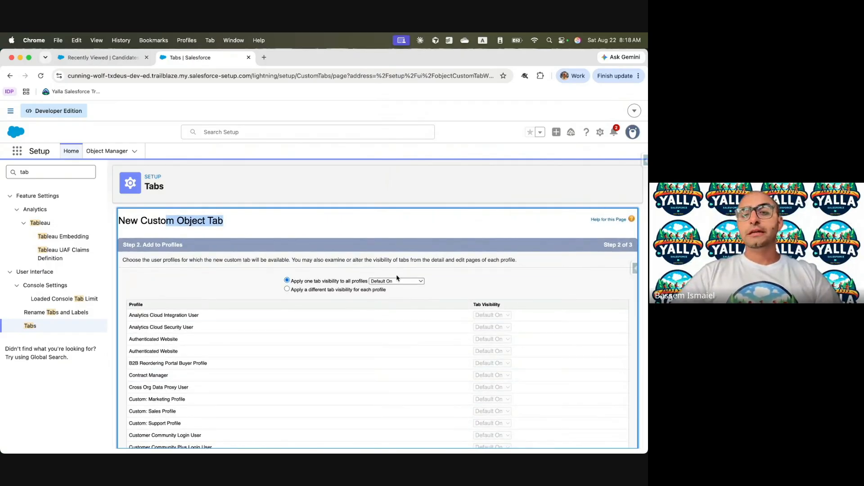
pyautogui.scroll(3, 400, 287)
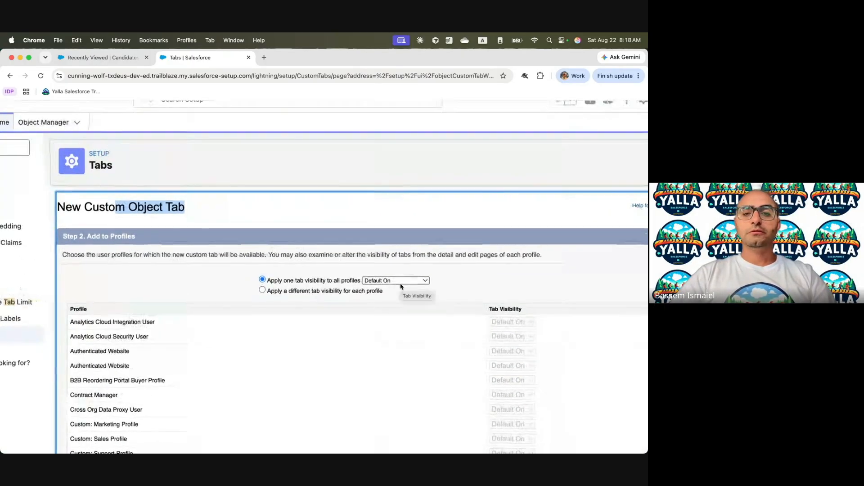
pyautogui.click(391, 280)
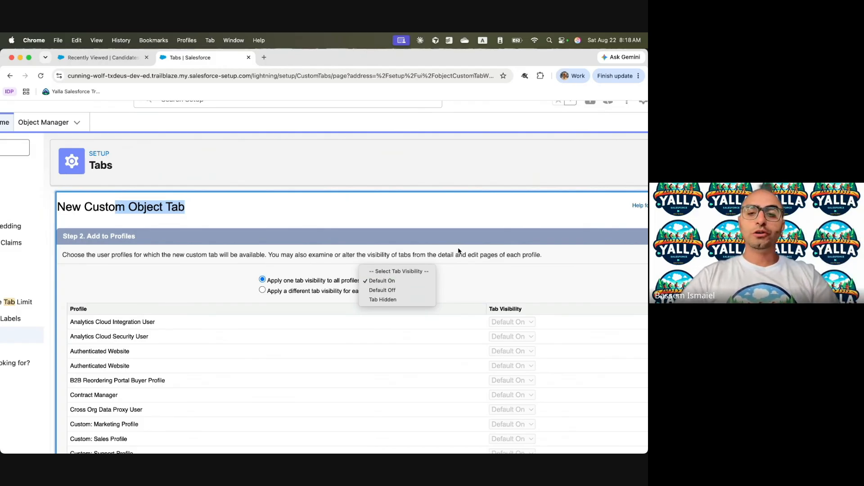
pyautogui.click(236, 270)
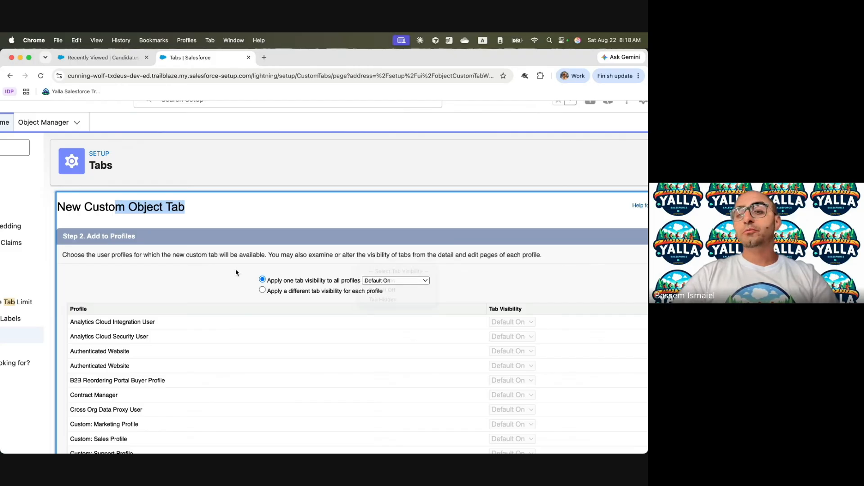
pyautogui.scroll(-3, 424, 208)
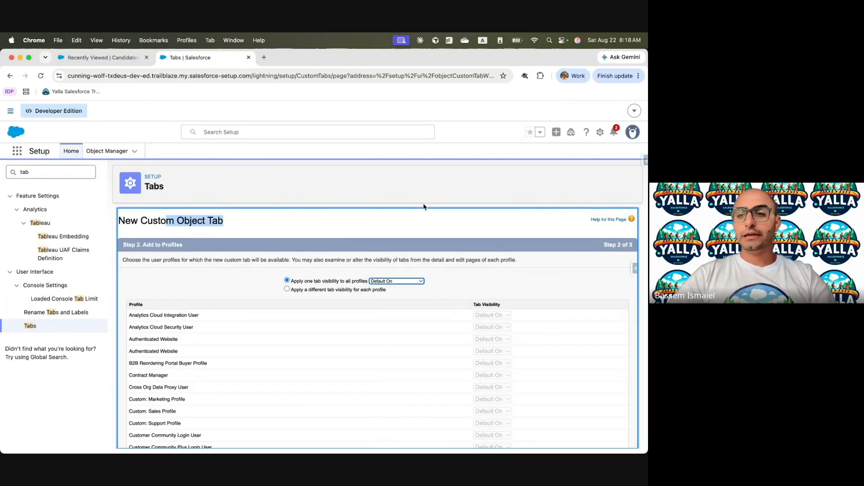
pyautogui.scroll(-10, 458, 203)
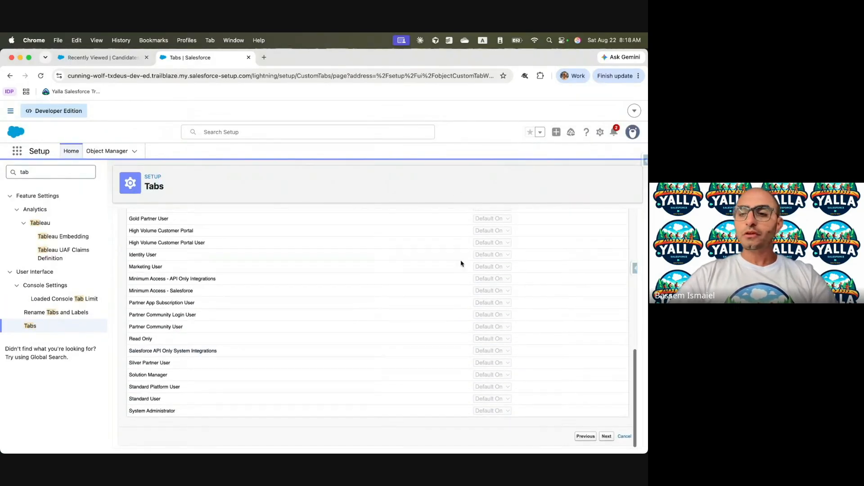
pyautogui.click(607, 438)
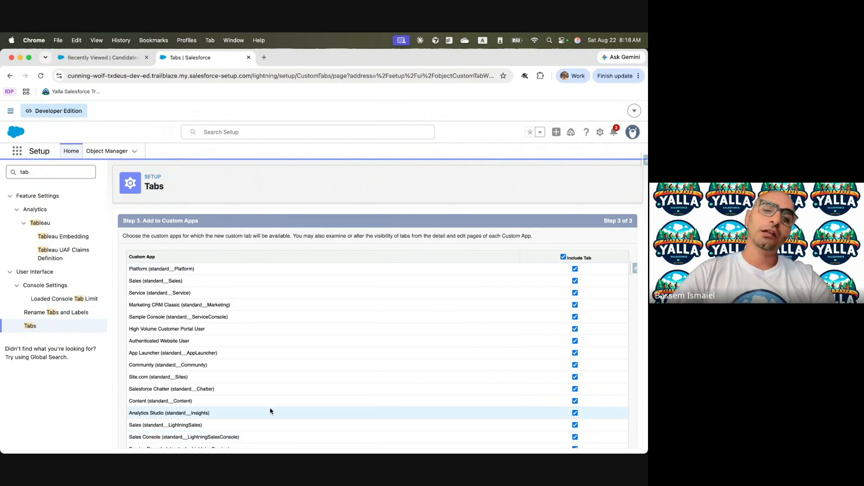
# Exclude the new tab from all custom apps, keep it appended to users' existing personal customizations, and check this against the Trailhead instructions.
pyautogui.scroll(-5, 301, 346)
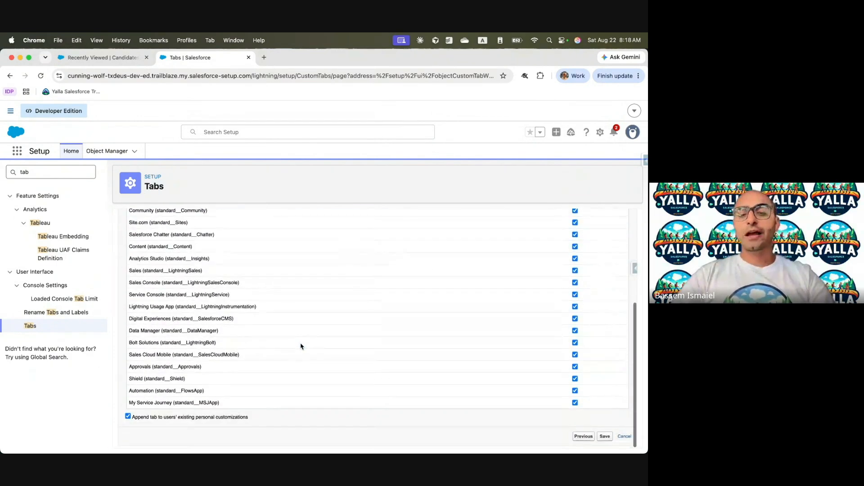
pyautogui.scroll(5, 301, 346)
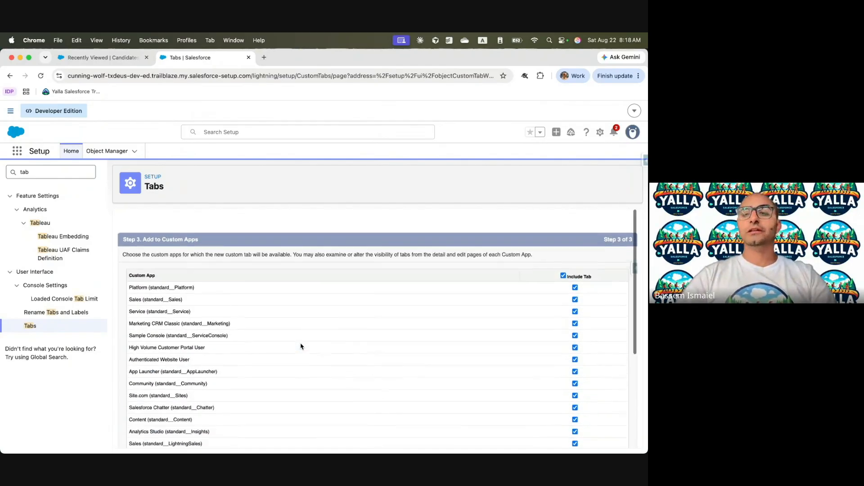
pyautogui.click(563, 257)
pyautogui.scroll(-5, 488, 339)
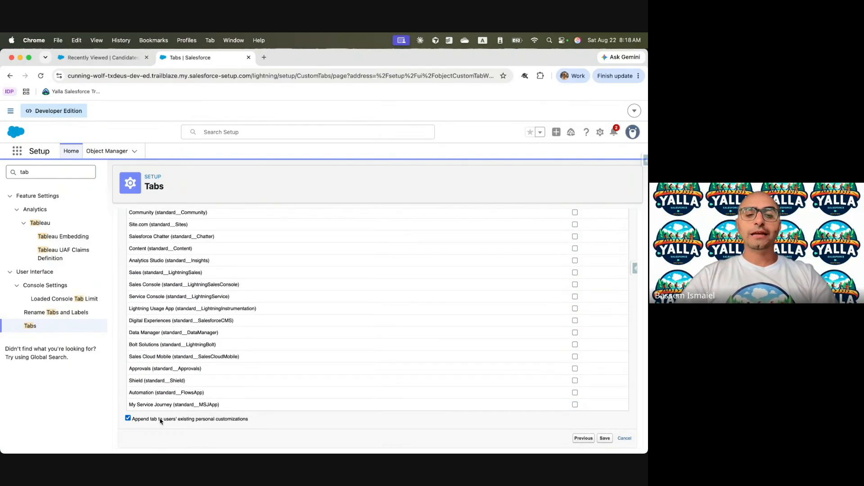
pyautogui.hotkey('ctrl', 'Left')
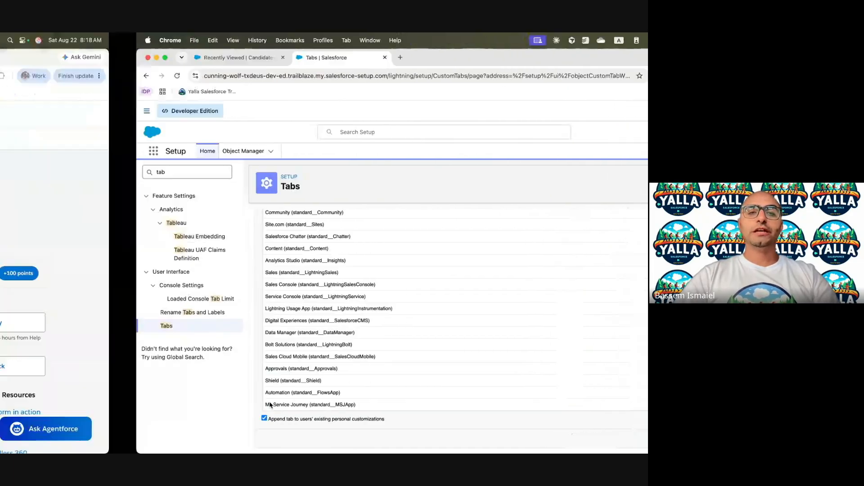
pyautogui.hotkey('ctrl', 'Right')
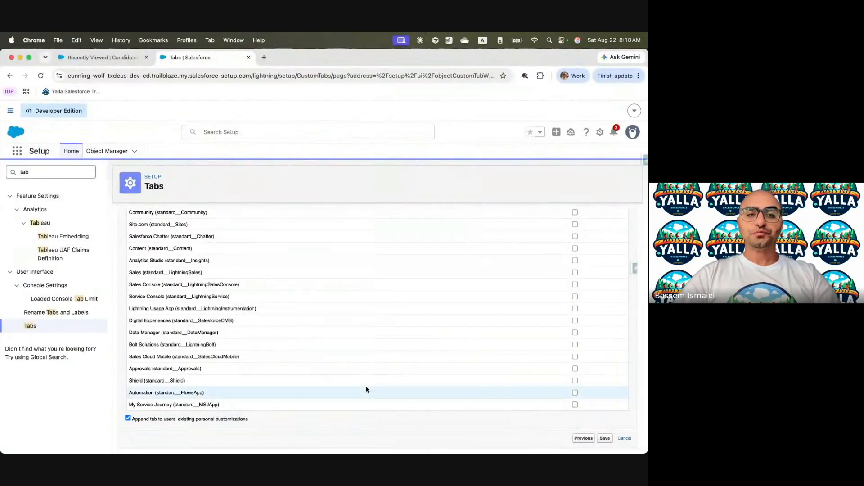
# In the Recruiting app, move the Candidates tab to the end of the navigation bar, after Chatter, and glance at the Trailhead instructions.
pyautogui.click(102, 56)
pyautogui.moveTo(121, 153); pyautogui.dragTo(534, 158)
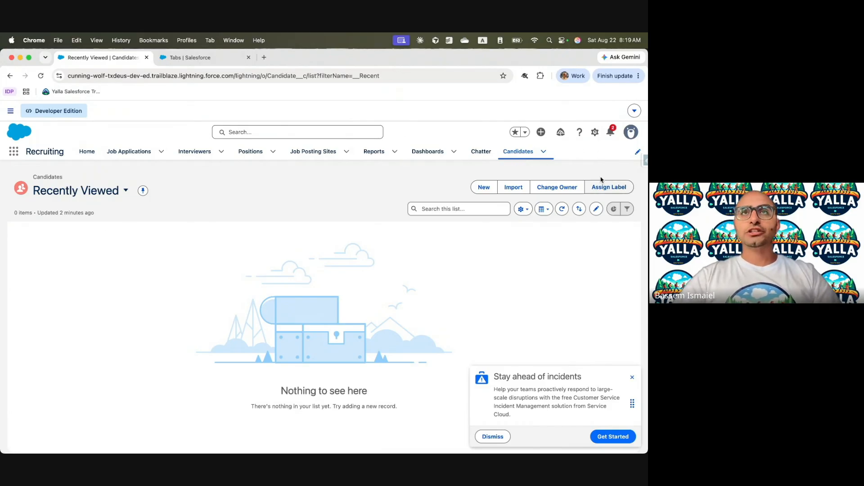
pyautogui.hotkey('ctrl', 'Left')
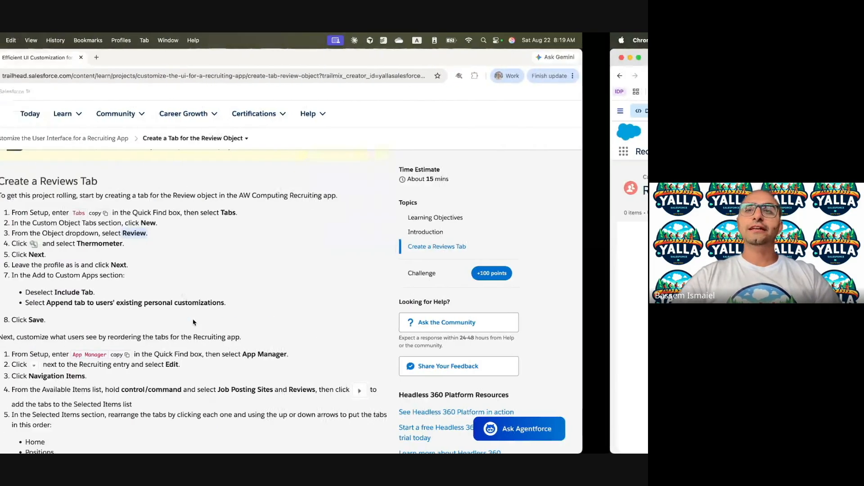
# Return to the Add to Custom Apps stage in Setup and save the Review object's tab.
pyautogui.hotkey('ctrl', 'Right')
pyautogui.click(189, 58)
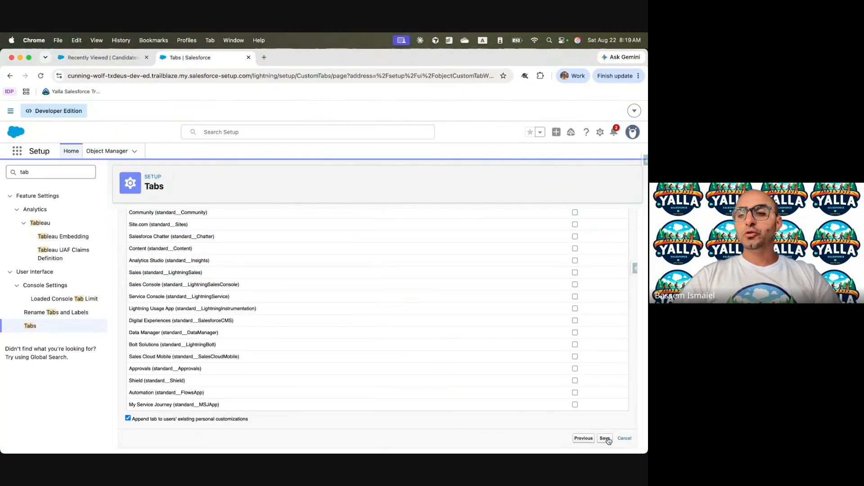
pyautogui.click(605, 438)
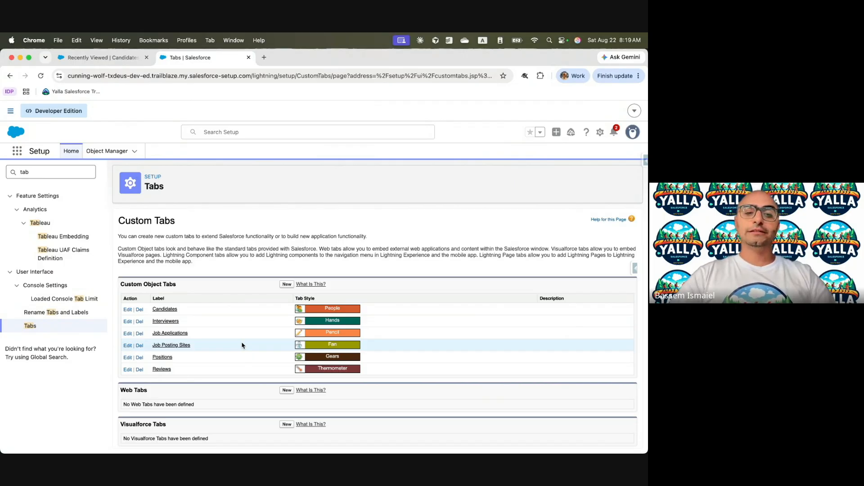
# Switch to Trailhead and read the instructions for reordering the Recruiting app's tabs through App Manager.
pyautogui.hotkey('ctrl', 'Left')
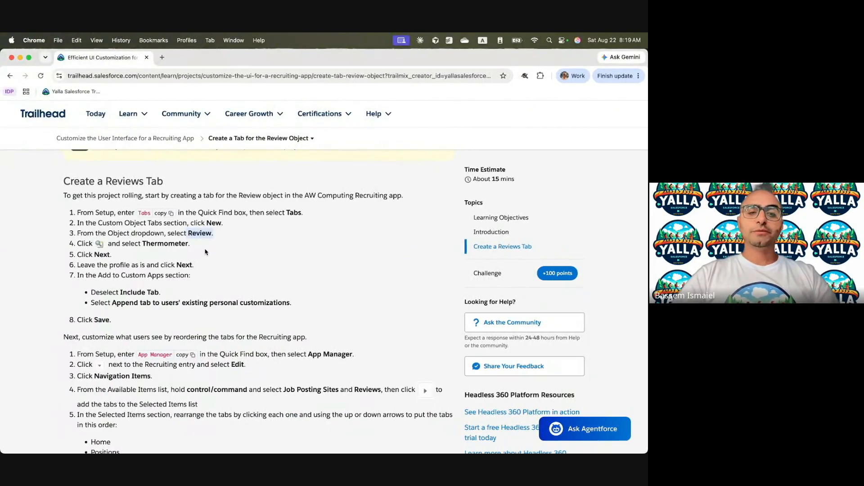
pyautogui.scroll(-3, 197, 284)
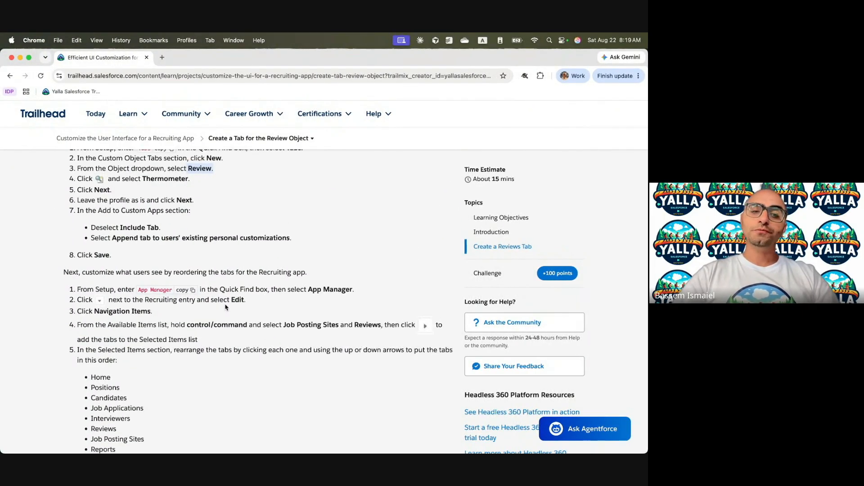
pyautogui.moveTo(207, 290); pyautogui.dragTo(307, 292)
pyautogui.scroll(-2, 307, 291)
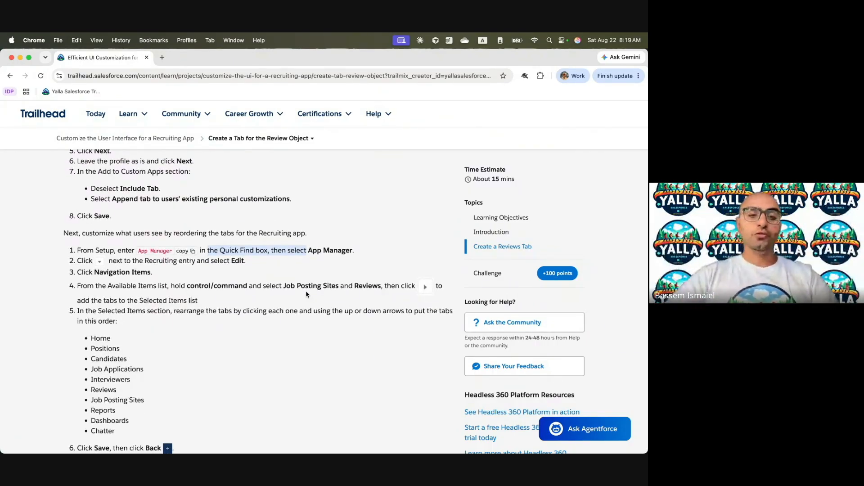
# Switch to the Salesforce org and open the Recruiting app by searching the App Launcher for "Rec".
pyautogui.hotkey('ctrl', 'Right')
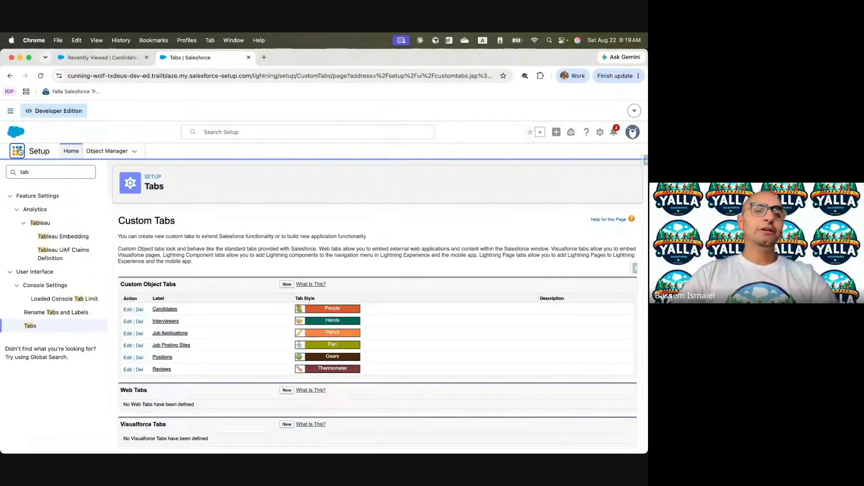
pyautogui.click(18, 151)
pyautogui.write('Rec')
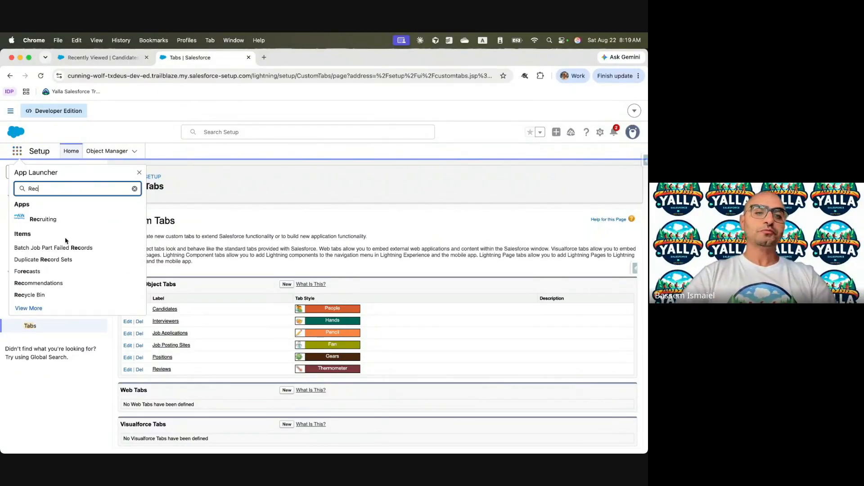
pyautogui.click(50, 221)
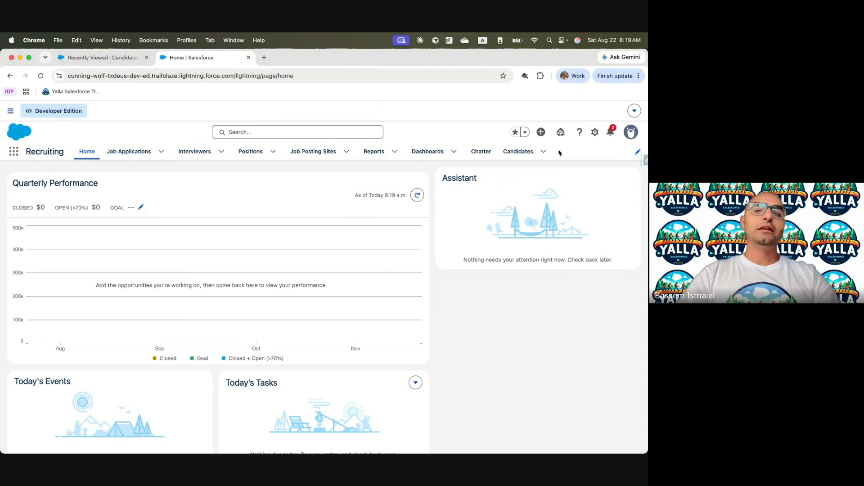
# Open Setup from the Recruiting app and find App Manager by searching for "App Manag".
pyautogui.click(595, 132)
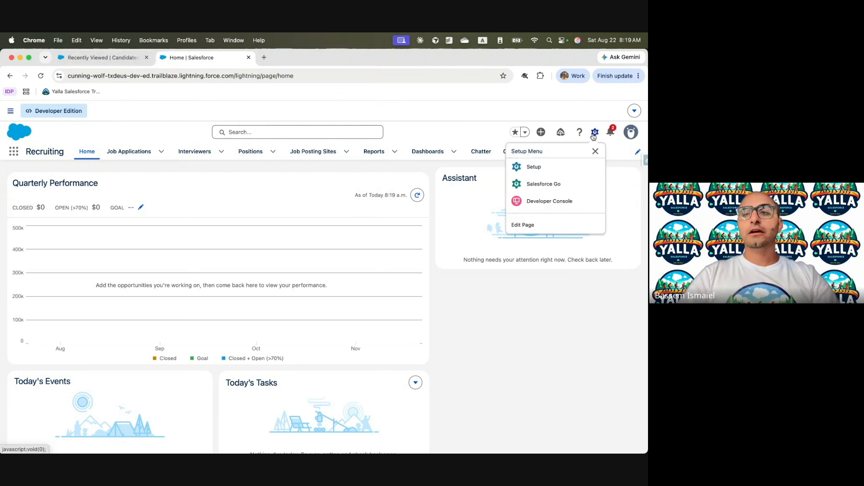
pyautogui.click(568, 168)
pyautogui.click(42, 172)
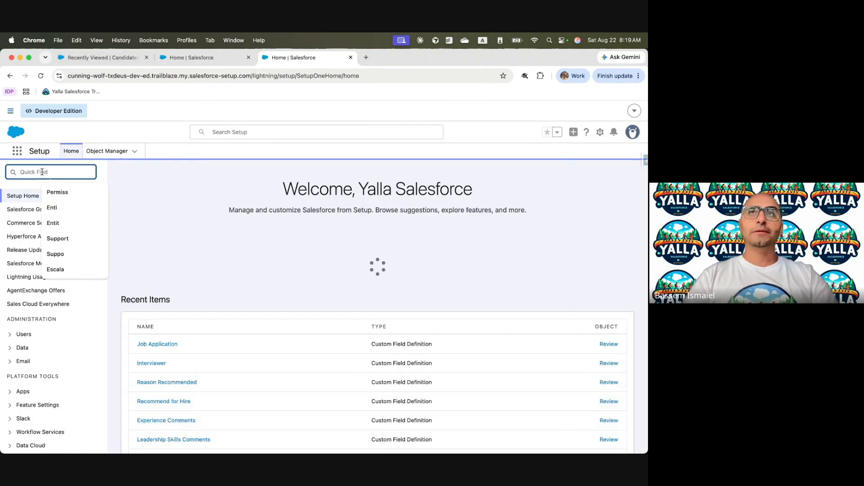
pyautogui.write('App Manag')
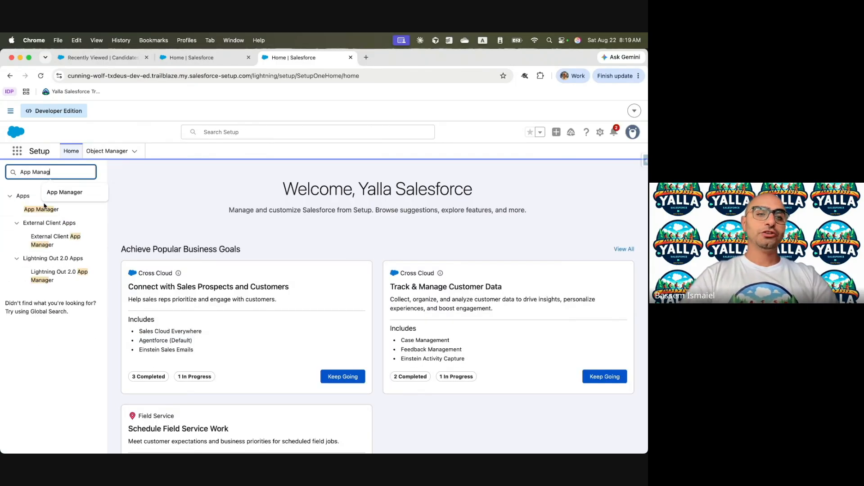
pyautogui.click(42, 210)
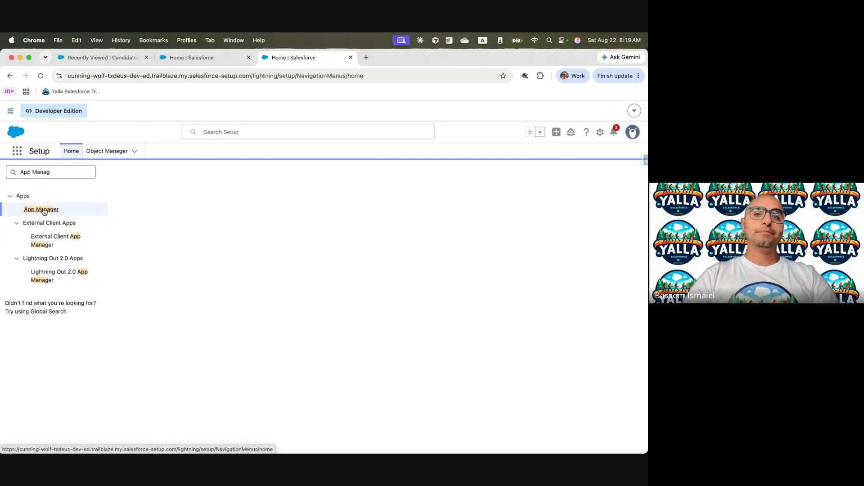
# Open the Recruiting Lightning app for editing from the App Manager list and go to its Navigation Items settings.
pyautogui.scroll(-4, 441, 276)
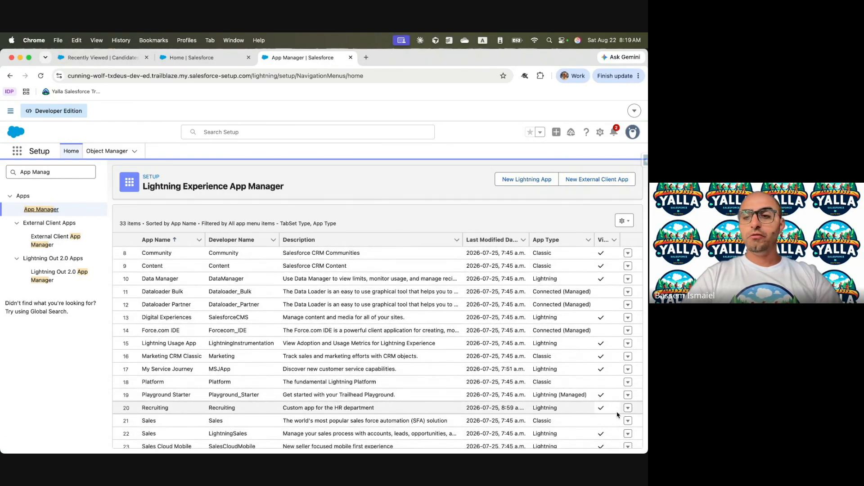
pyautogui.click(628, 408)
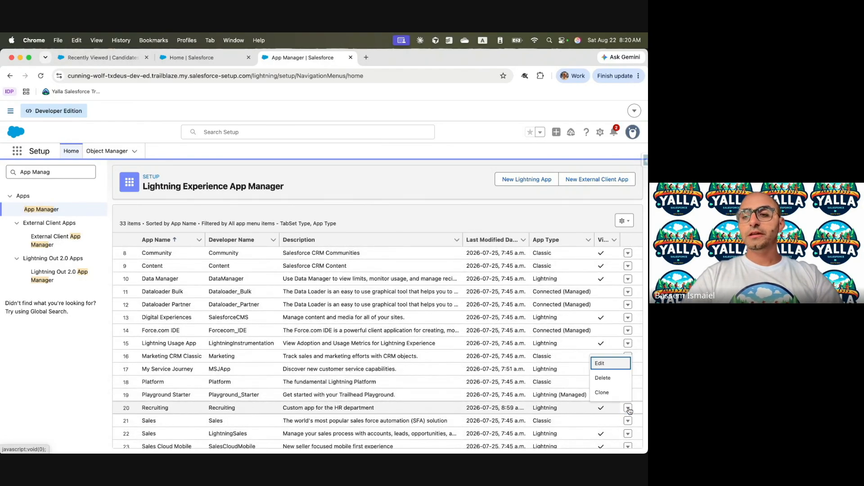
pyautogui.click(600, 363)
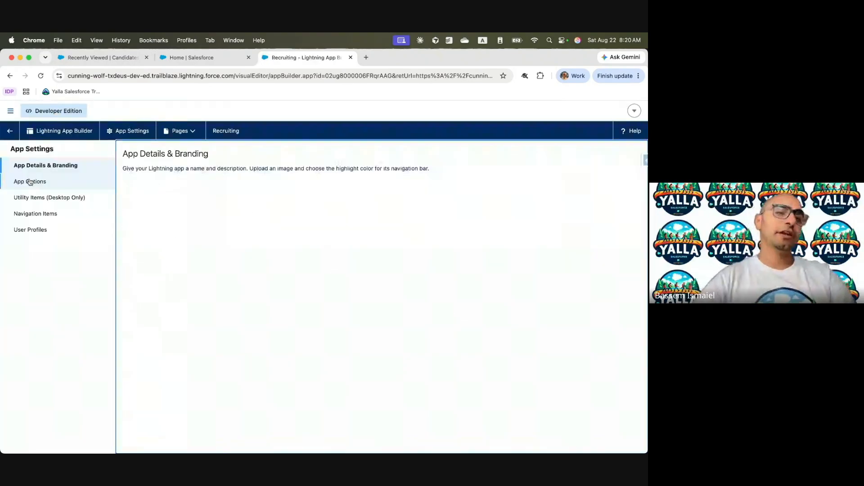
pyautogui.click(42, 218)
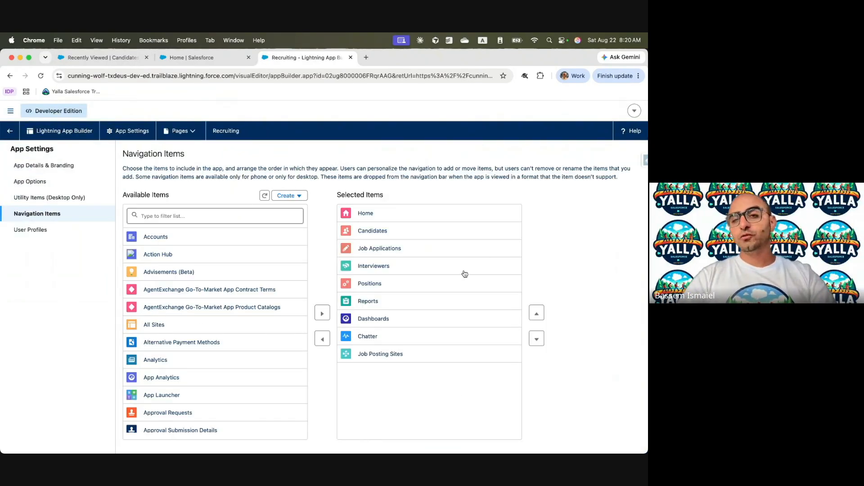
# Filter the available navigation items by "Revi" and add Reviews to the Recruiting app's selected items.
pyautogui.click(136, 215)
pyautogui.write('Revi')
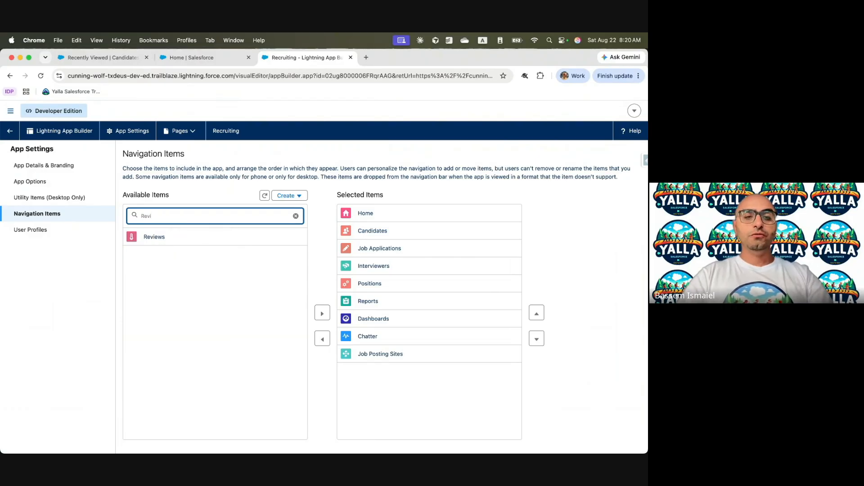
pyautogui.click(145, 243)
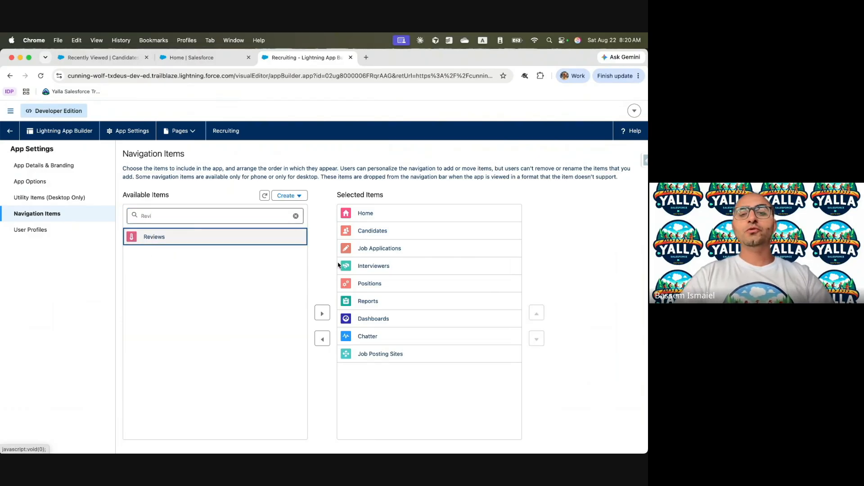
pyautogui.click(322, 314)
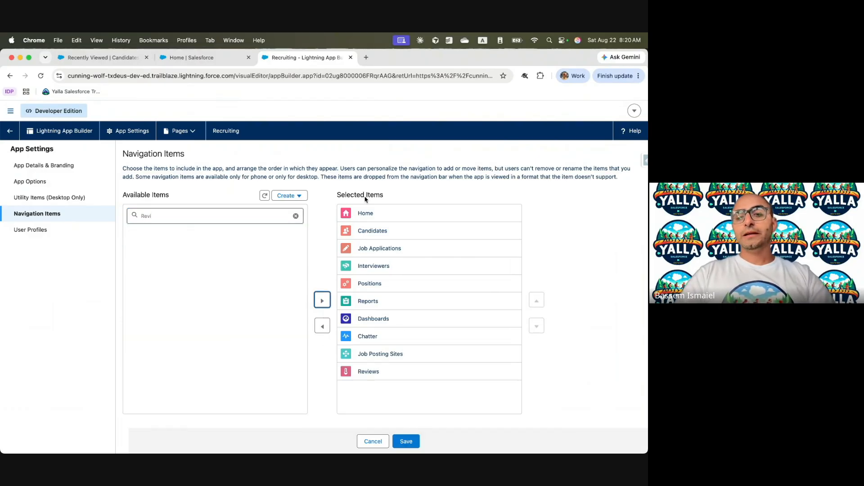
# Check the required tab order in Trailhead, and move Positions up to directly below Home in the selected items.
pyautogui.hotkey('ctrl', 'Left')
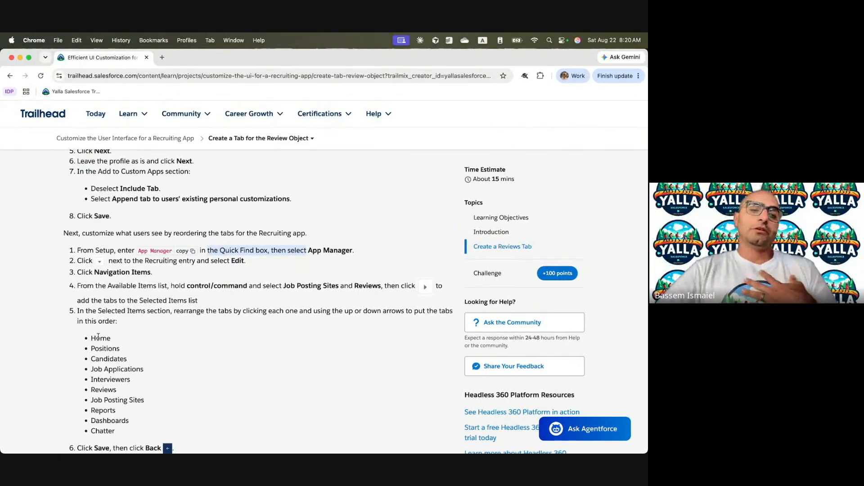
pyautogui.hotkey('ctrl', 'Right')
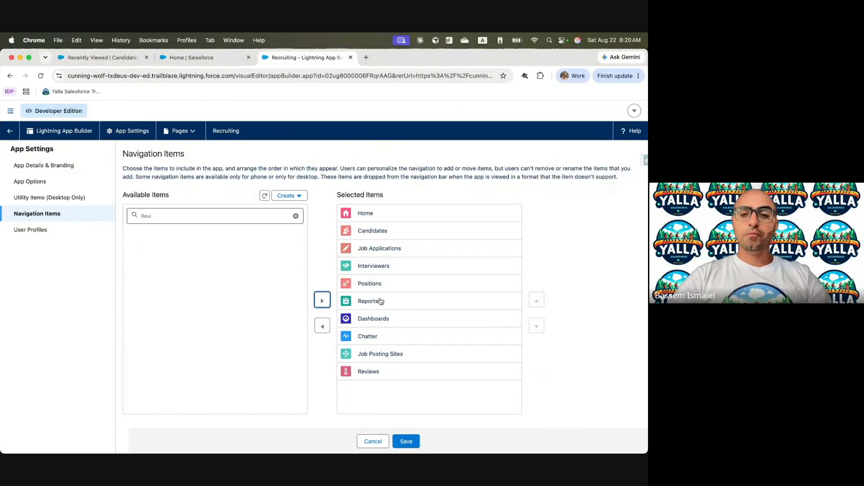
pyautogui.click(375, 283)
pyautogui.click(537, 300)
pyautogui.click(537, 300)
pyautogui.click(537, 300)
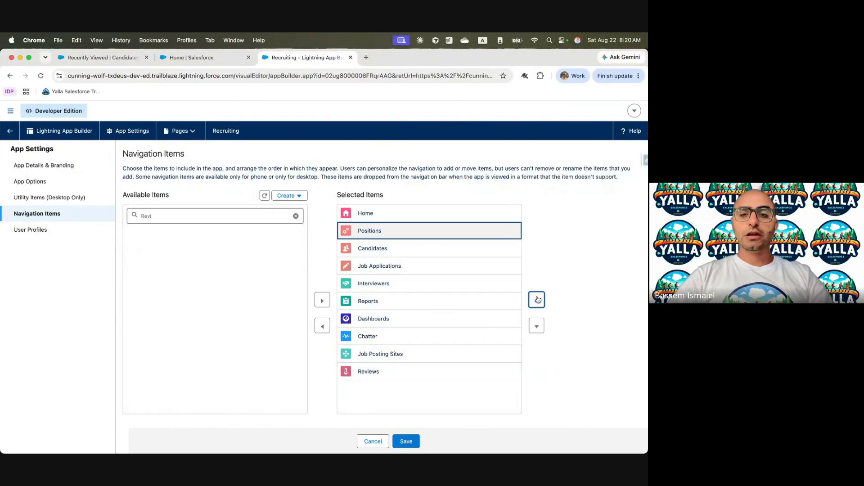
# Check the Trailhead tab order again and move Reviews up to directly below Interviewers in the selected items.
pyautogui.hotkey('ctrl', 'Left')
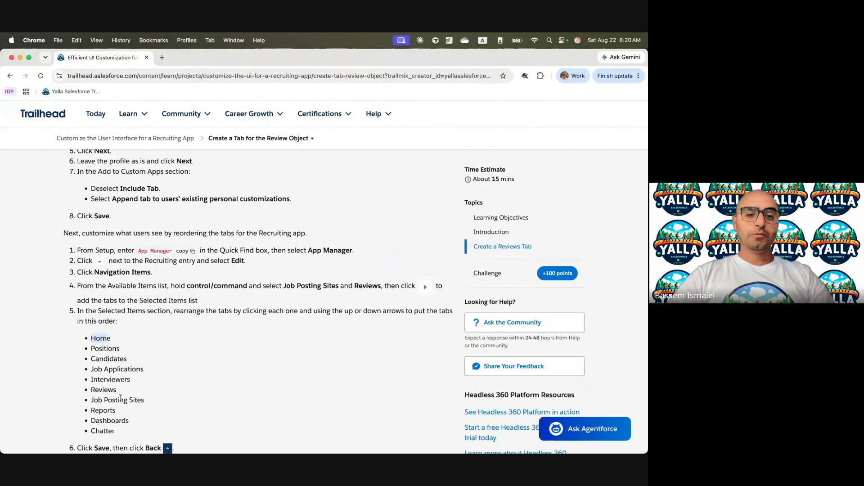
pyautogui.hotkey('ctrl', 'Right')
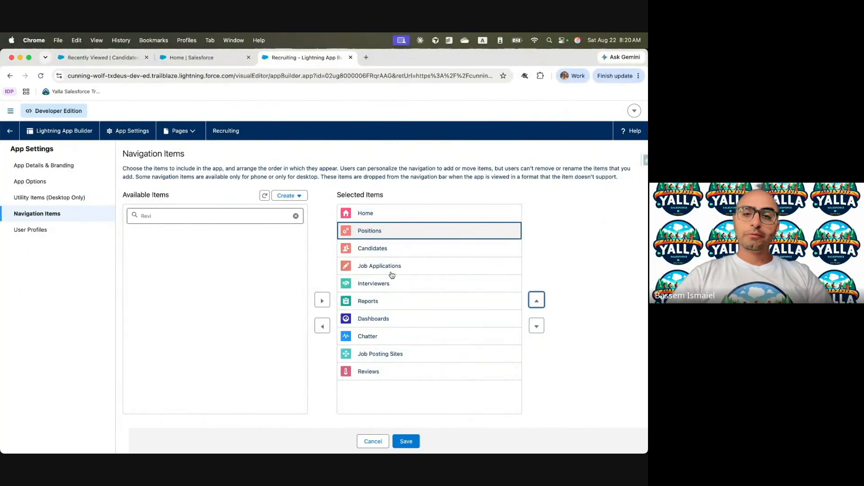
pyautogui.click(378, 371)
pyautogui.click(536, 299)
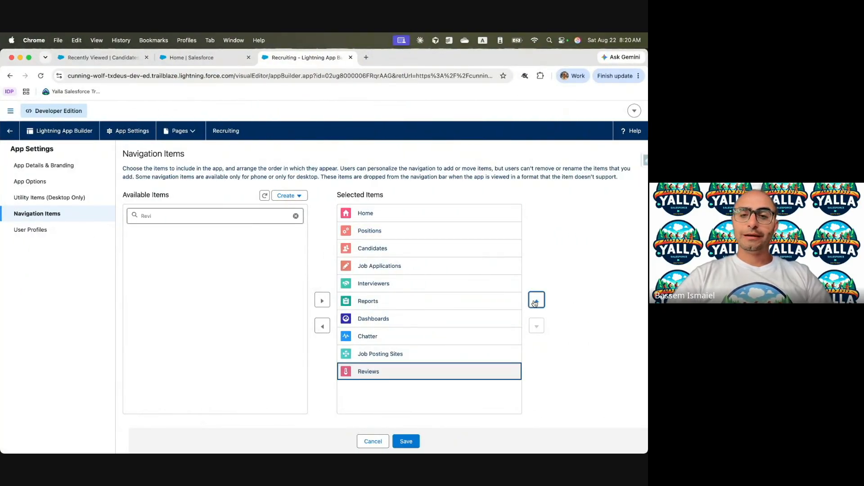
pyautogui.click(536, 300)
pyautogui.click(536, 300)
pyautogui.click(536, 300)
# Following the Trailhead order, move Job Posting Sites up to directly below Reviews and save the Recruiting app's navigation items.
pyautogui.hotkey('ctrl', 'Left')
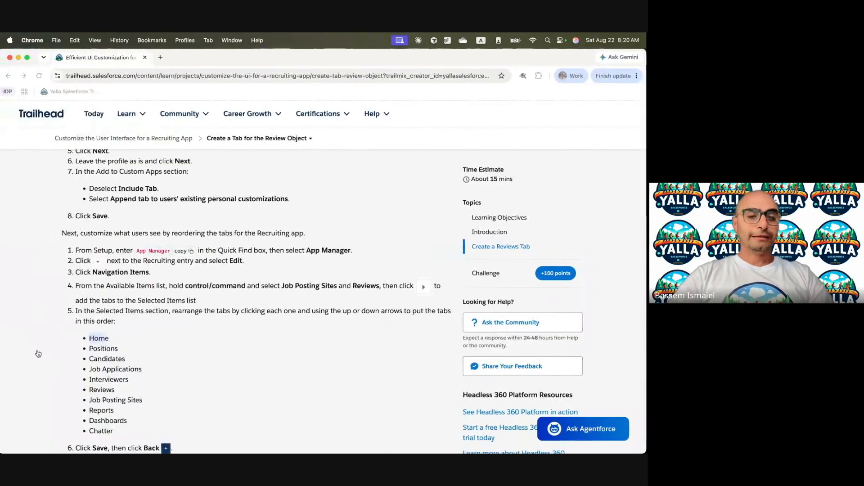
pyautogui.hotkey('ctrl', 'Right')
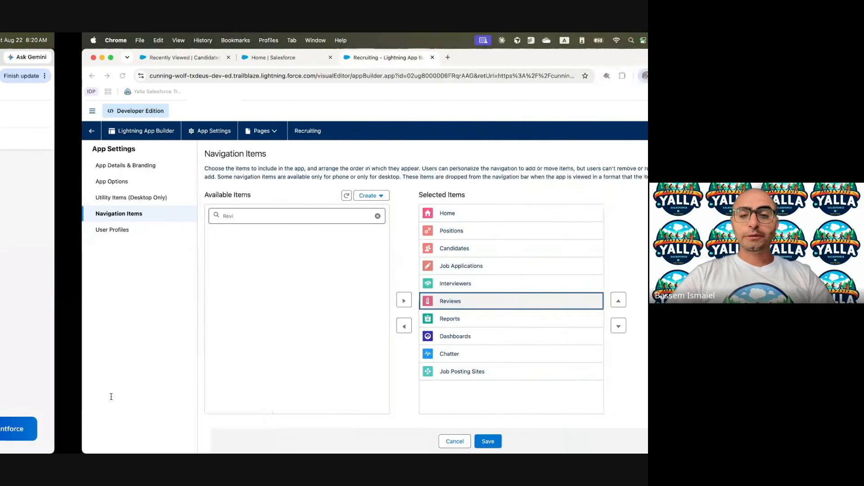
pyautogui.click(367, 376)
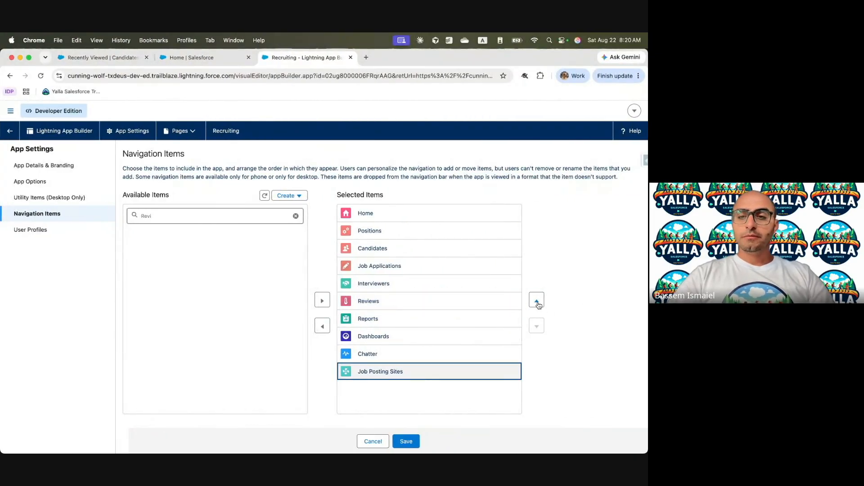
pyautogui.click(537, 300)
pyautogui.click(537, 299)
pyautogui.click(536, 299)
pyautogui.click(405, 441)
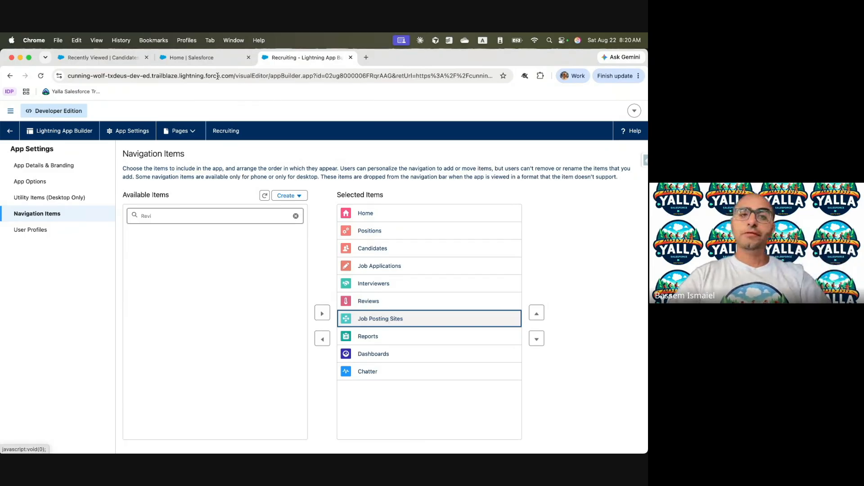
# In the Recruiting app, move the Interviewers tab after Positions, and view the personal navigation items and Add Items dialogs without changing them.
pyautogui.click(198, 58)
pyautogui.moveTo(191, 155); pyautogui.dragTo(427, 154)
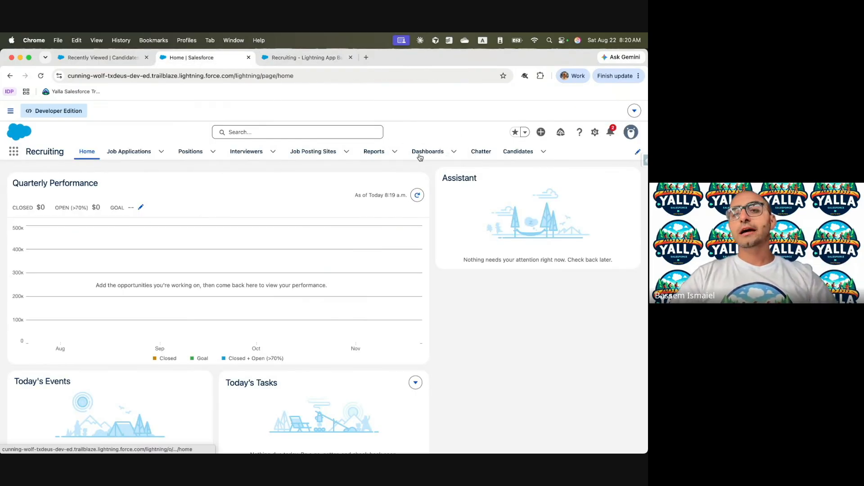
pyautogui.click(637, 151)
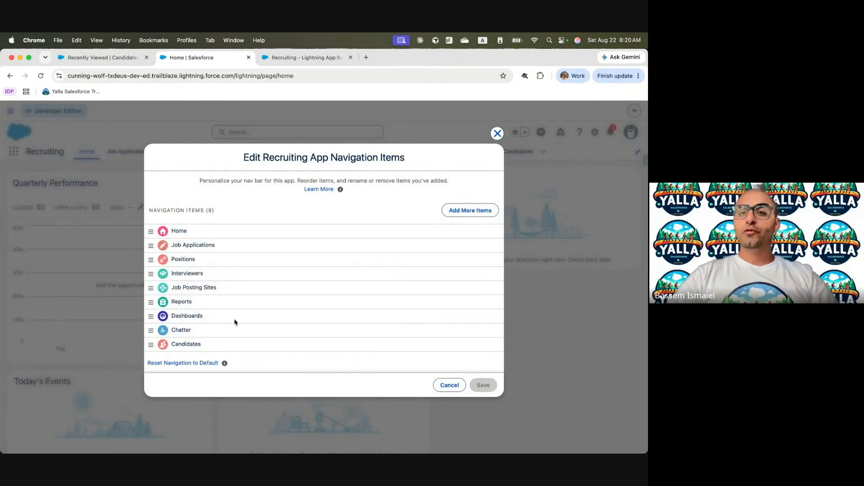
pyautogui.click(470, 210)
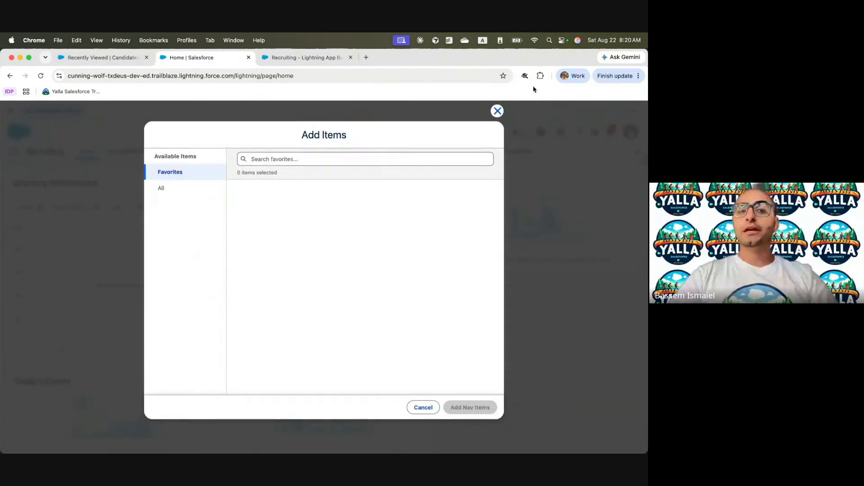
pyautogui.click(497, 111)
pyautogui.click(447, 384)
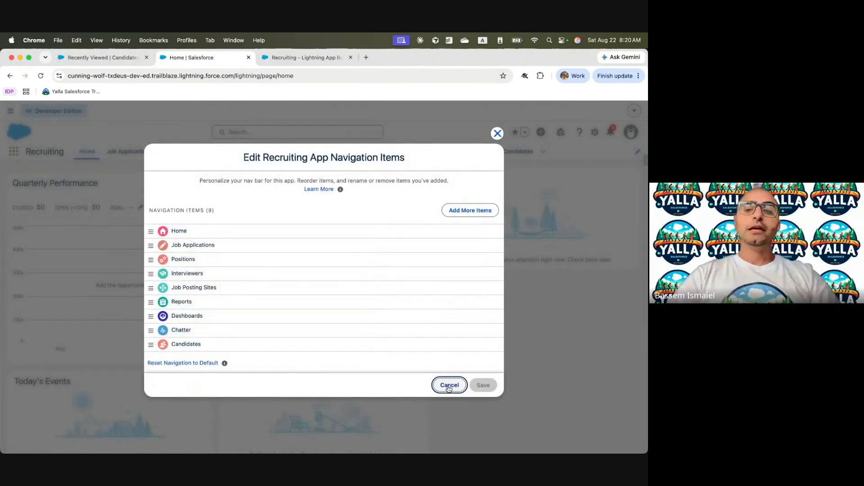
# Read the last Trailhead instruction for the tab order, and exit the Recruiting app's settings in Lightning App Builder.
pyautogui.hotkey('ctrl', 'Left')
pyautogui.scroll(-3, 313, 362)
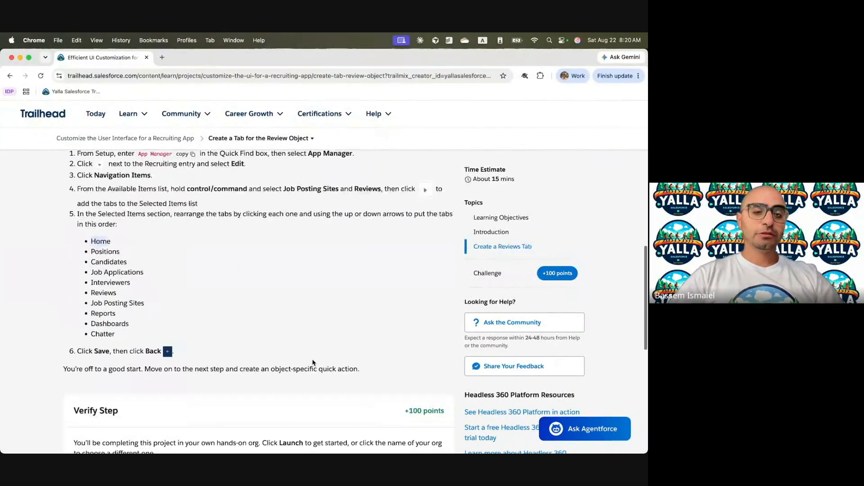
pyautogui.hotkey('ctrl', 'Right')
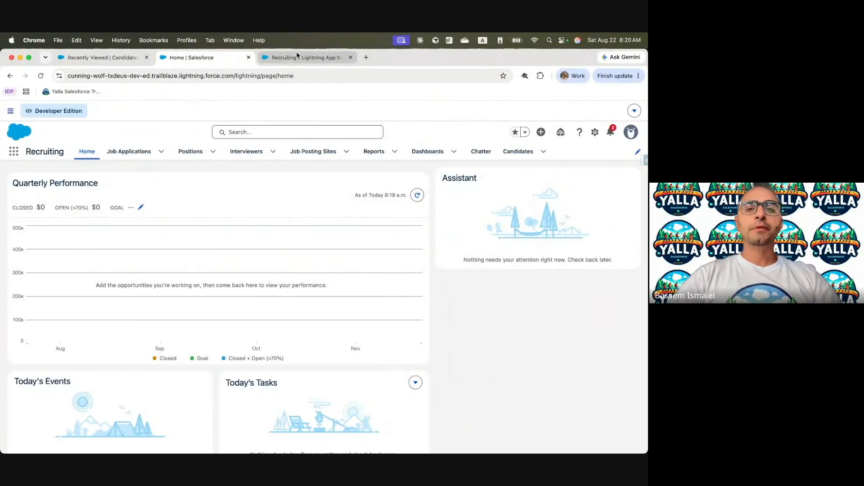
pyautogui.click(298, 58)
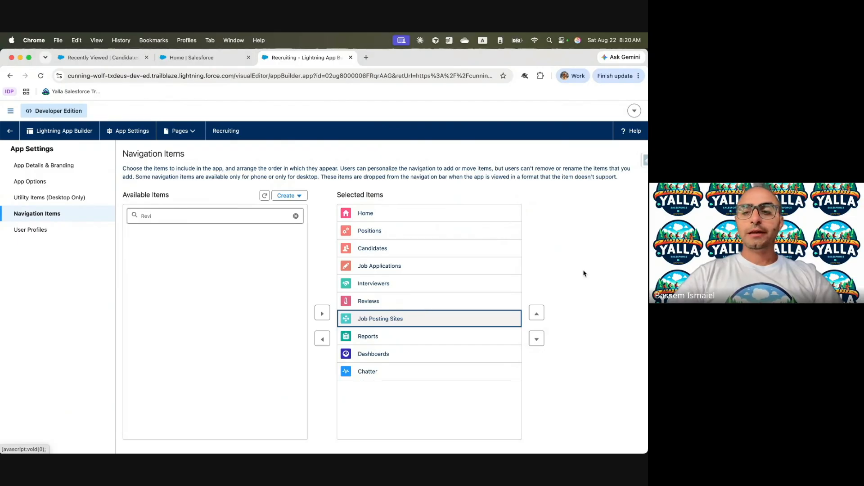
pyautogui.click(9, 134)
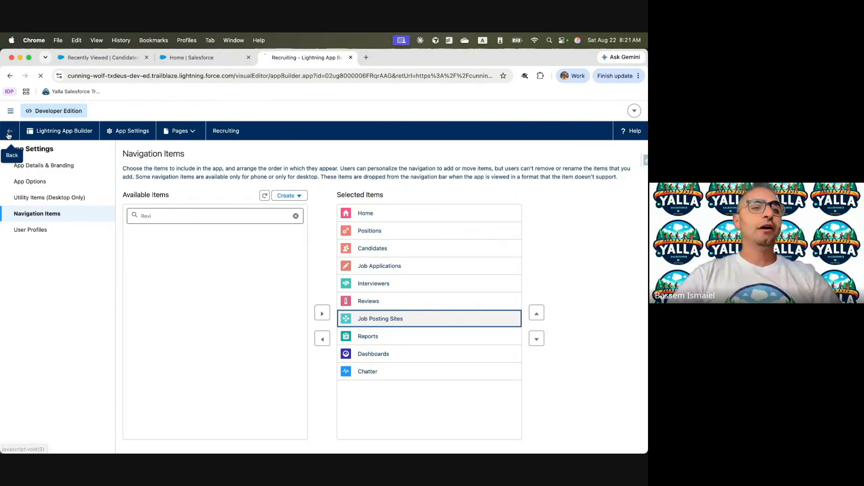
# Switch to Trailhead, verify the Review tab challenge, and continue to the next unit, Create an Object-Specific Quick Action.
pyautogui.hotkey('ctrl', 'Left')
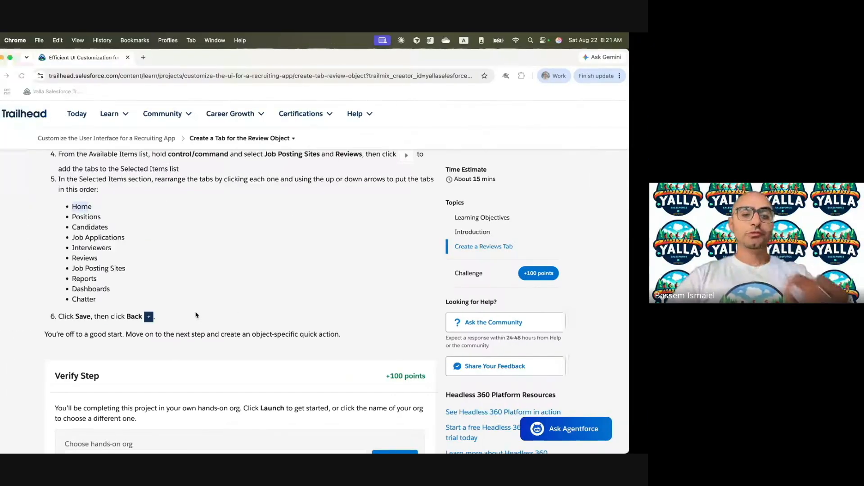
pyautogui.scroll(-5, 196, 314)
pyautogui.click(141, 390)
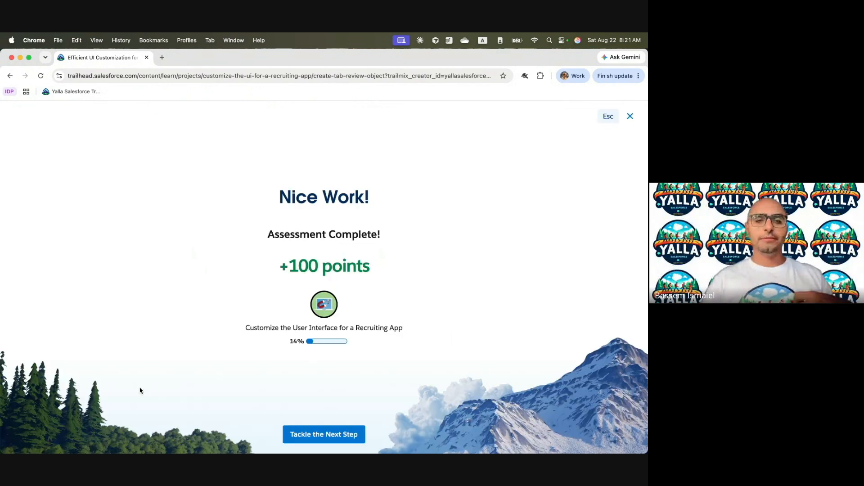
pyautogui.click(336, 437)
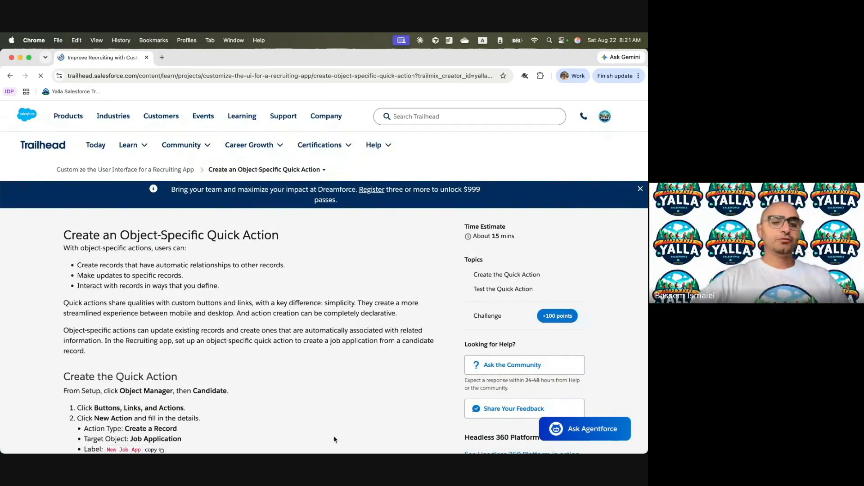
# Switch to the Recruiting app, open the Awesome Sales Rep position, and view its New Contact action form without creating a contact.
pyautogui.scroll(-3, 246, 320)
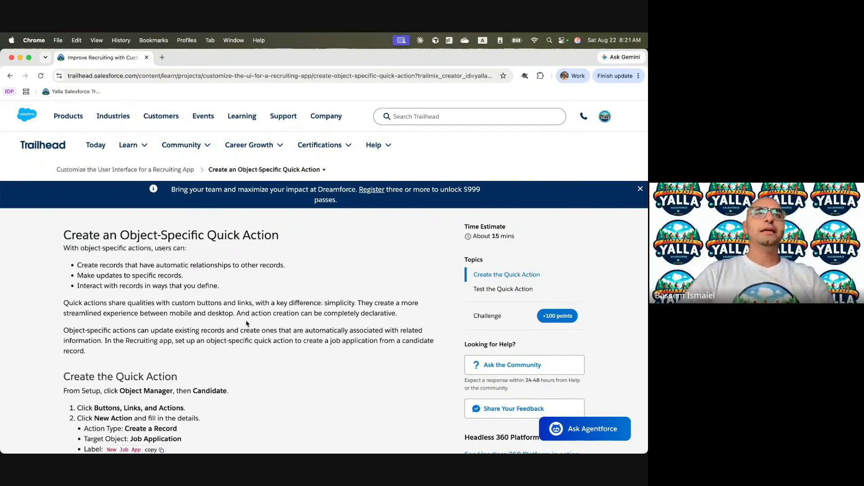
pyautogui.hotkey('ctrl', 'Right')
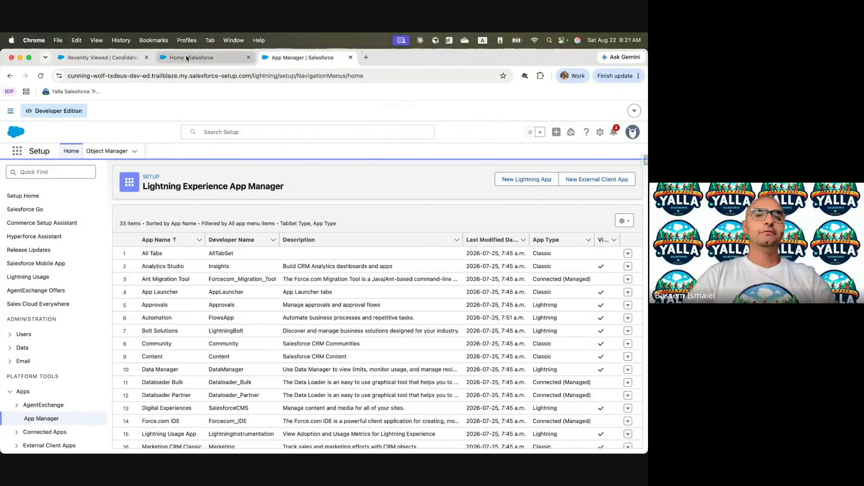
pyautogui.click(188, 58)
pyautogui.click(185, 153)
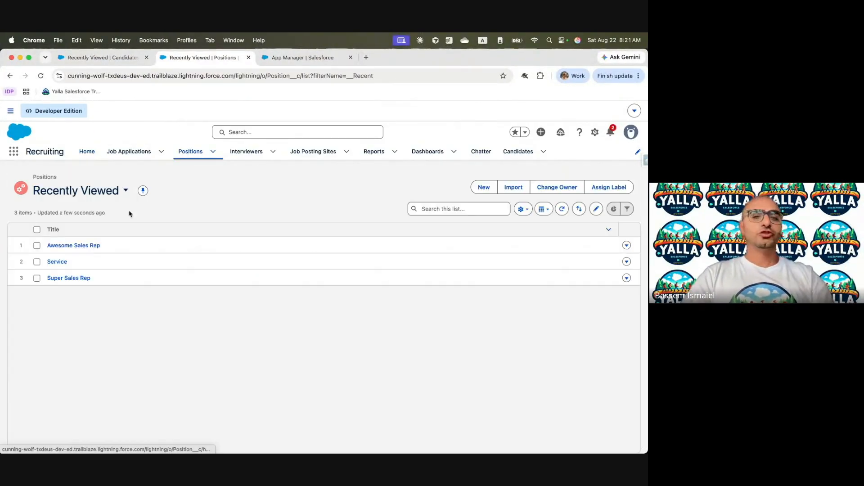
pyautogui.click(71, 246)
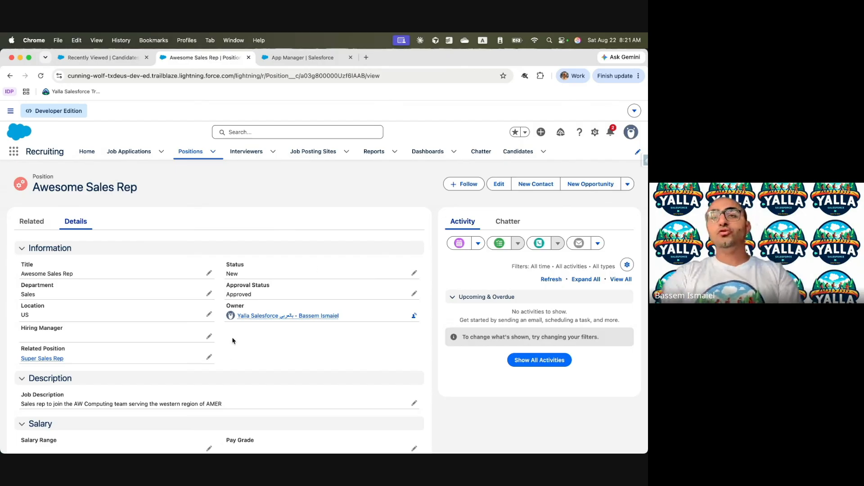
pyautogui.click(536, 184)
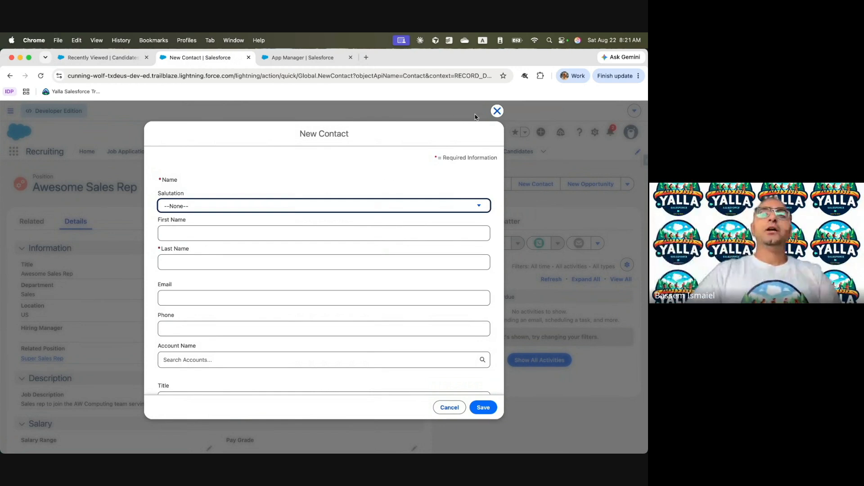
pyautogui.click(497, 111)
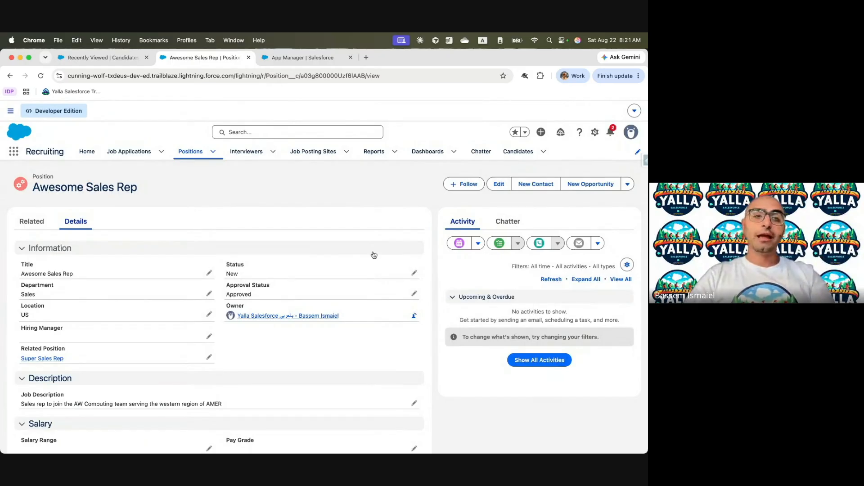
# Switch to Trailhead and read the Create the Quick Action instructions for the Candidate object.
pyautogui.hotkey('ctrl', 'Left')
pyautogui.scroll(-2, 189, 350)
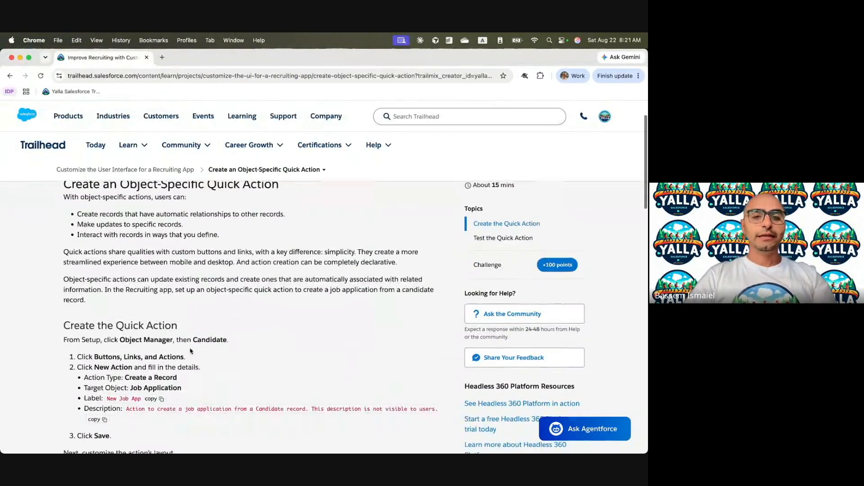
pyautogui.scroll(-1, 190, 351)
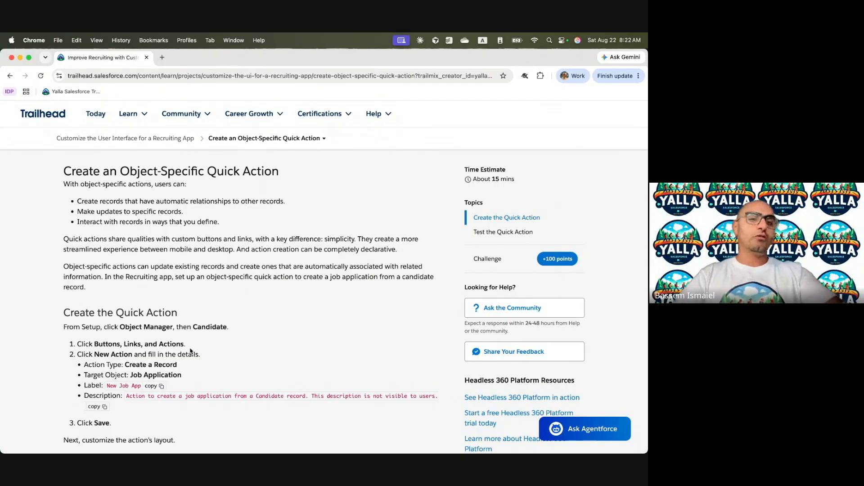
pyautogui.scroll(-5, 190, 350)
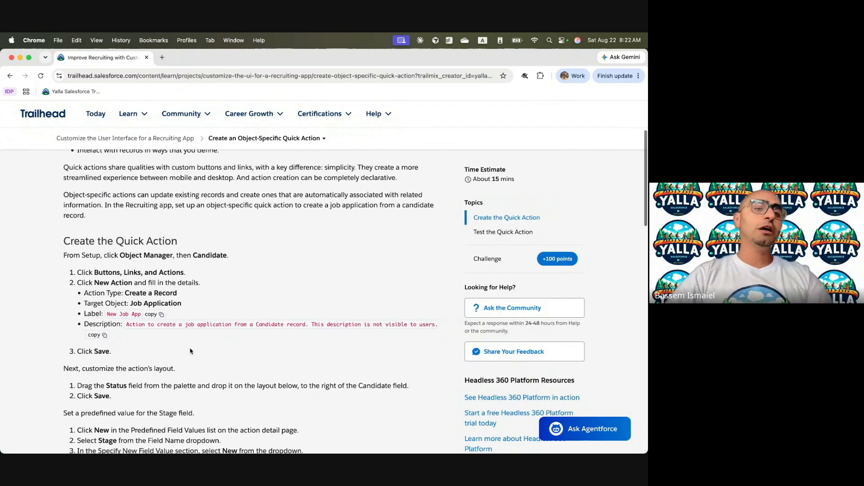
pyautogui.scroll(-1, 190, 351)
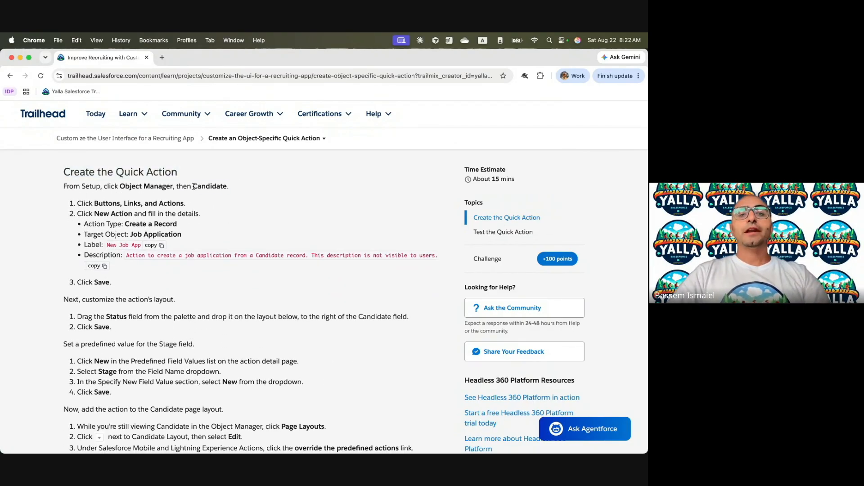
# Return to the Recruiting app and display the All list view of Candidates.
pyautogui.hotkey('ctrl', 'Right')
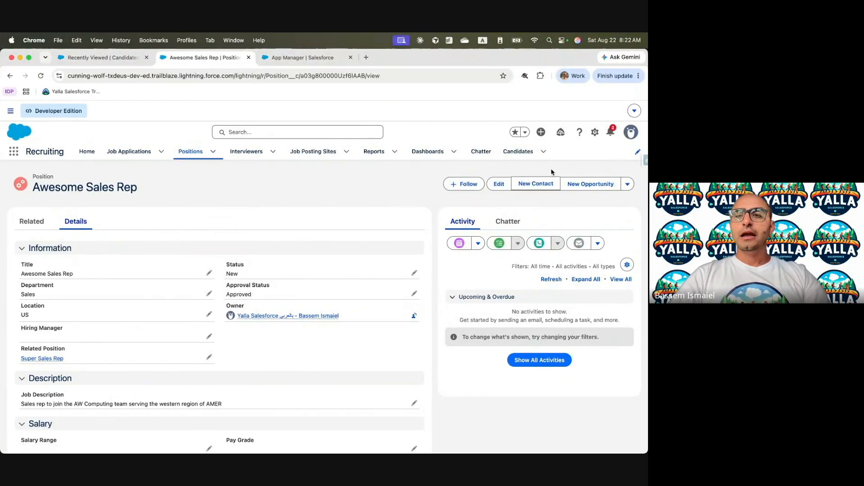
pyautogui.click(516, 155)
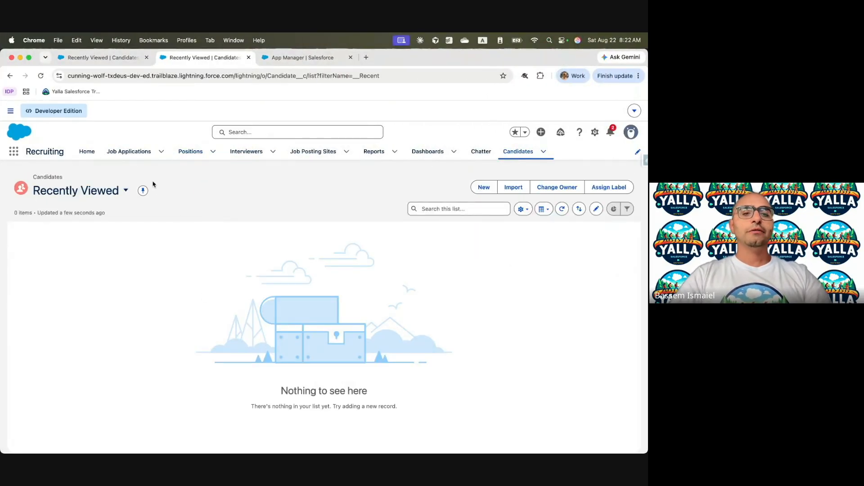
pyautogui.click(126, 190)
pyautogui.click(103, 282)
# Create and save a candidate record with First Name Yalla and Last Name Salesforce Cand.
pyautogui.click(430, 188)
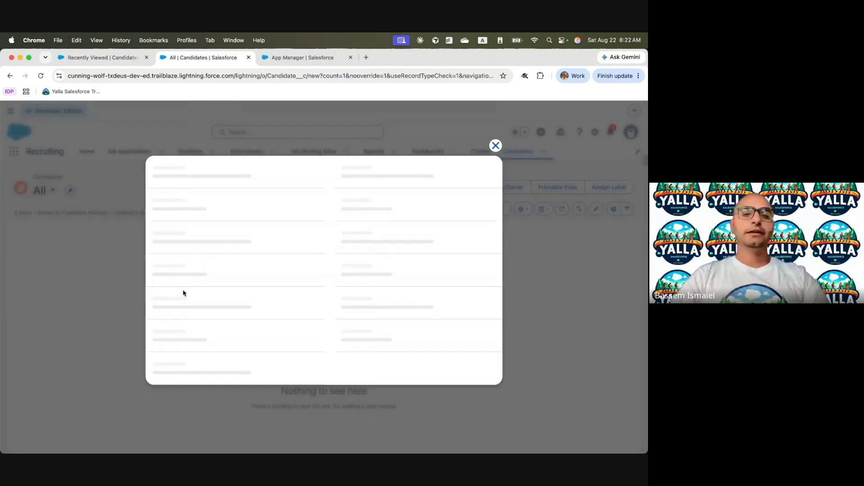
pyautogui.click(193, 262)
pyautogui.write('Yalla')
pyautogui.press('Tab')
pyautogui.press('Tab')
pyautogui.write('Sa')
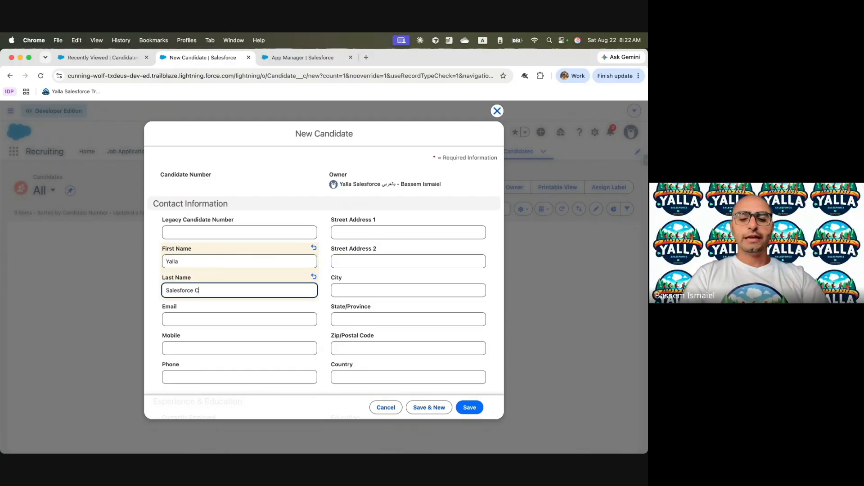
pyautogui.write('lesforce Cand')
pyautogui.click(469, 407)
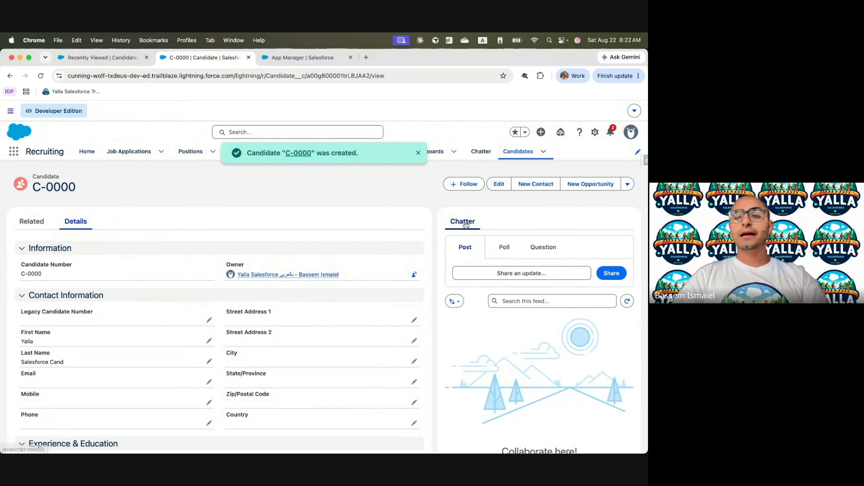
# Check the action details in Trailhead, copy the target object name Job Application, and return to the candidate record.
pyautogui.hotkey('ctrl', 'Left')
pyautogui.moveTo(130, 235); pyautogui.dragTo(242, 239)
pyautogui.hotkey('ctrl', 'Right')
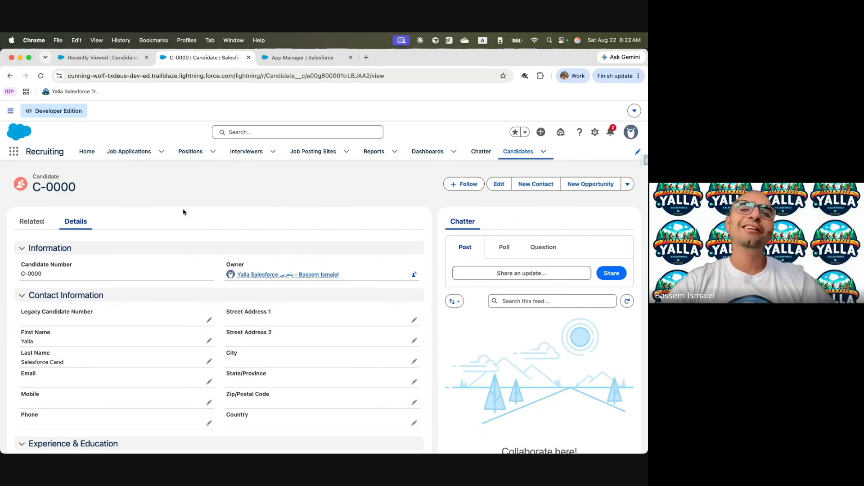
pyautogui.hotkey('ctrl', 'Left')
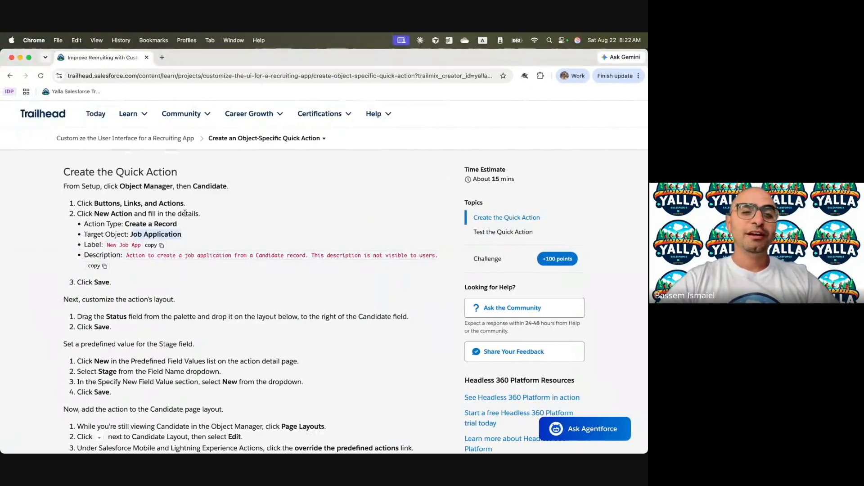
pyautogui.click(143, 237)
pyautogui.moveTo(130, 235); pyautogui.dragTo(201, 237)
pyautogui.press('super+c')
pyautogui.hotkey('ctrl', 'Right')
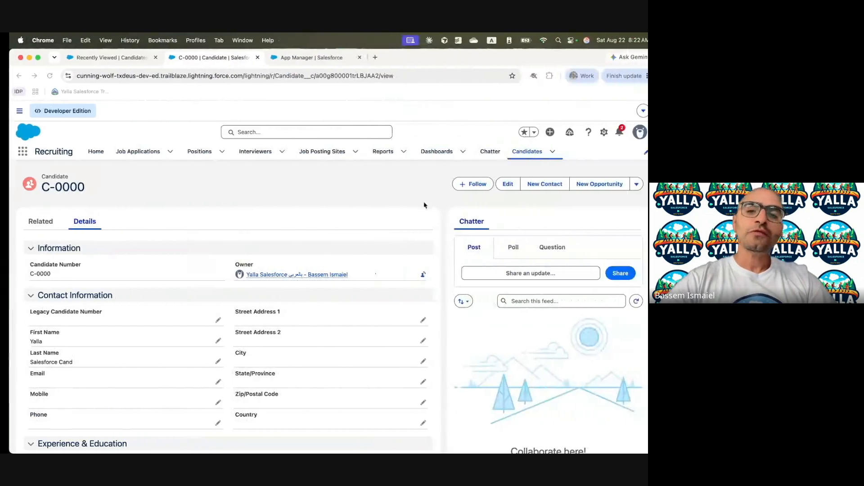
# Open the Candidate object's setup from its record and start a new action under Buttons, Links, and Actions.
pyautogui.click(594, 132)
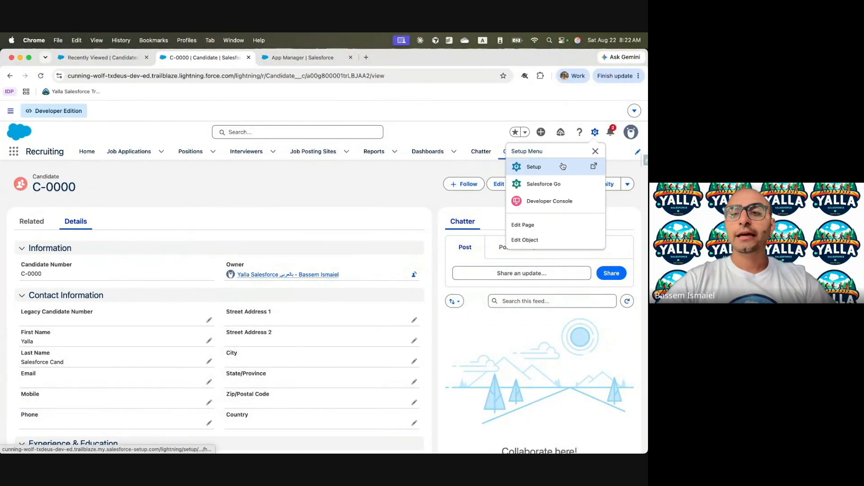
pyautogui.click(550, 245)
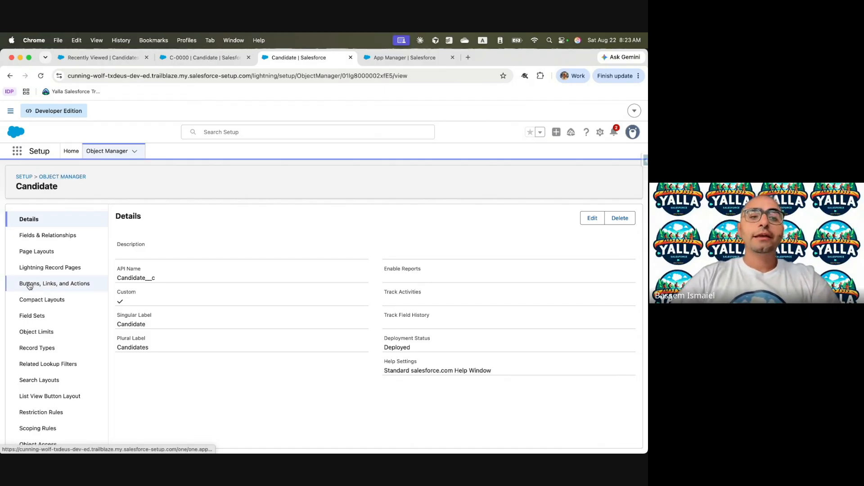
pyautogui.click(64, 283)
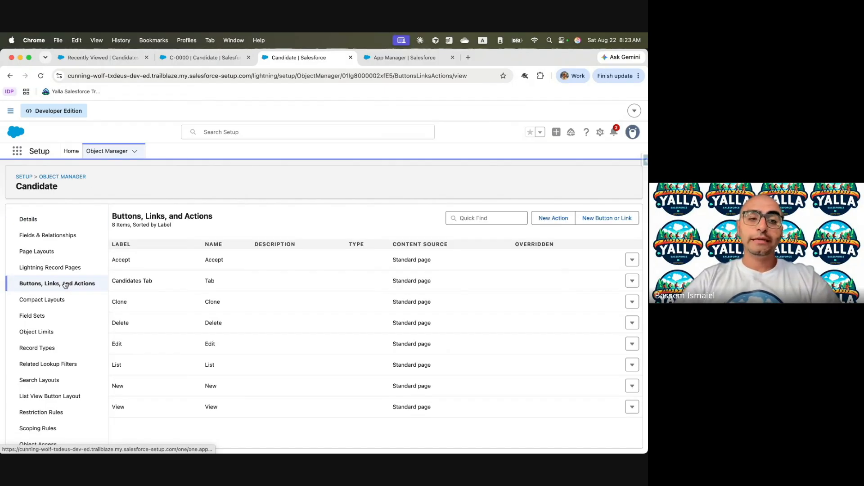
pyautogui.click(553, 220)
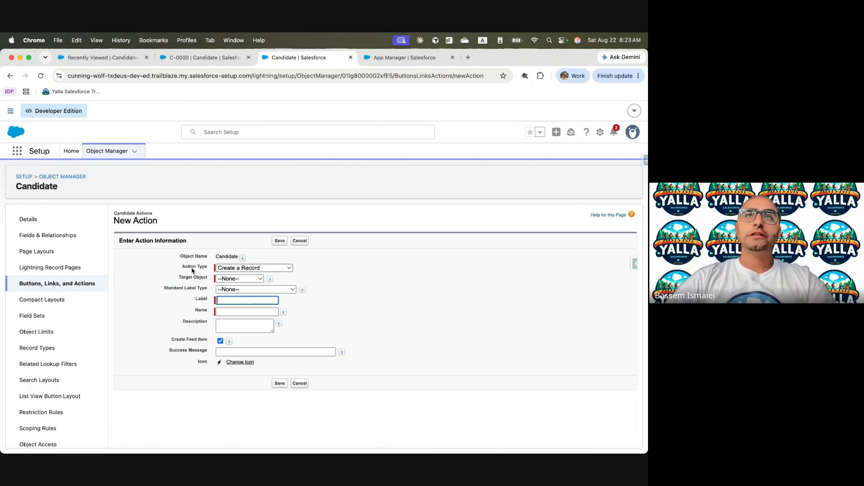
# Set the new action's type to Create a Record and its target object to Job Application, leaving Standard Label Type at None.
pyautogui.click(259, 270)
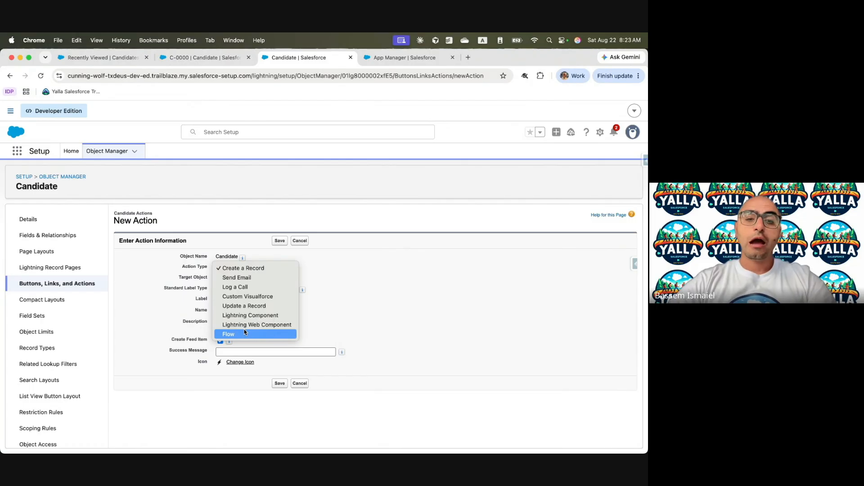
pyautogui.click(250, 268)
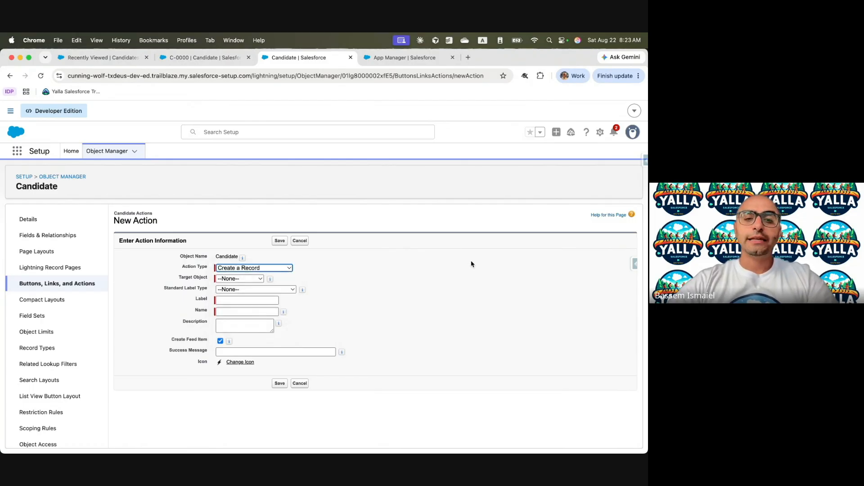
pyautogui.click(250, 279)
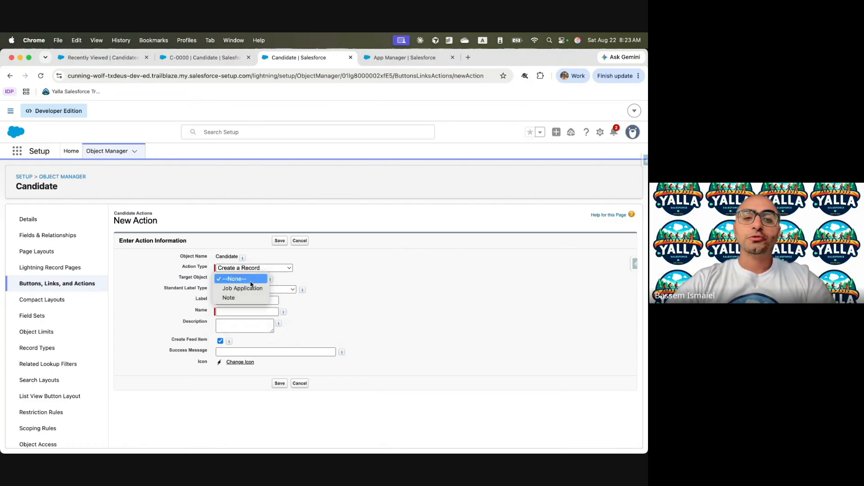
pyautogui.click(251, 289)
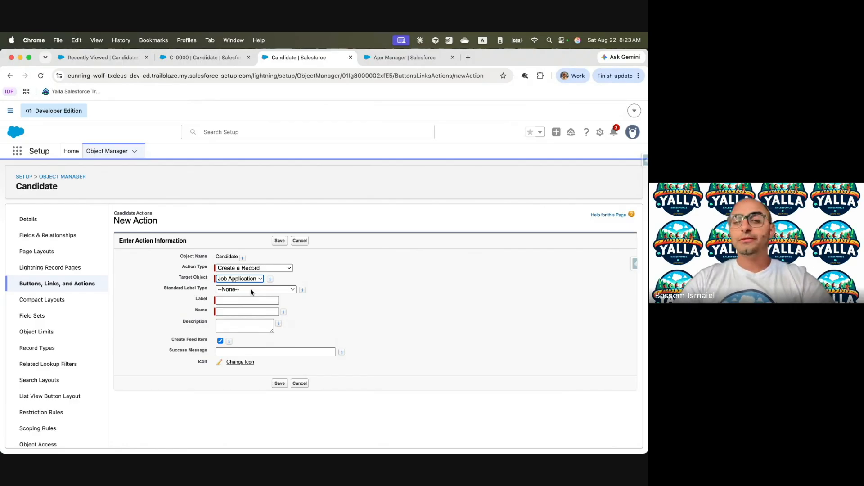
pyautogui.moveTo(161, 288); pyautogui.dragTo(195, 289)
pyautogui.click(259, 290)
pyautogui.click(459, 274)
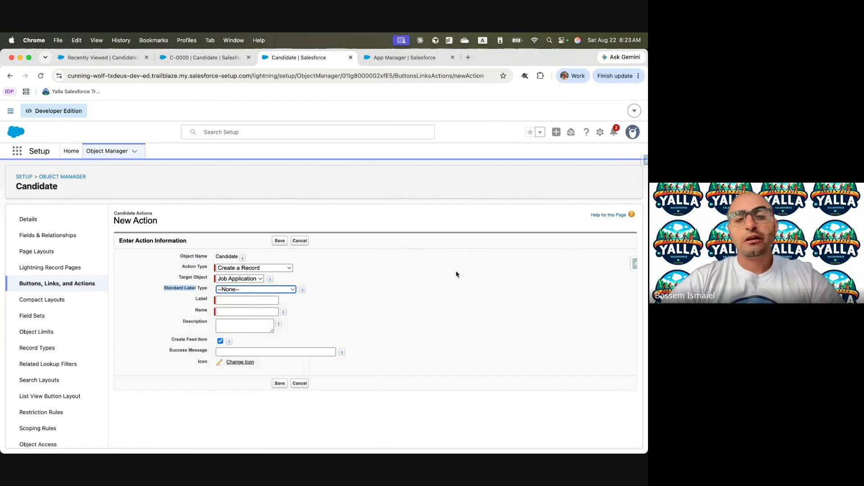
# Label the new action Job Application, with Job_Application as its name.
pyautogui.click(247, 299)
pyautogui.press('super+v')
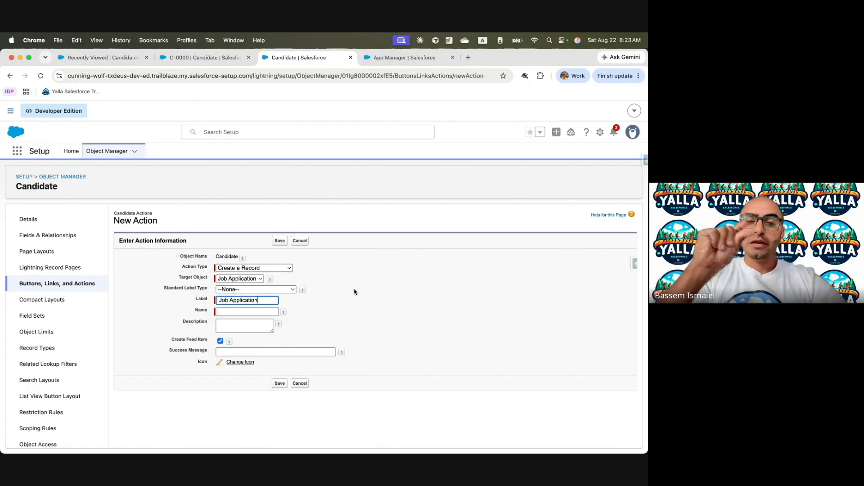
pyautogui.click(261, 312)
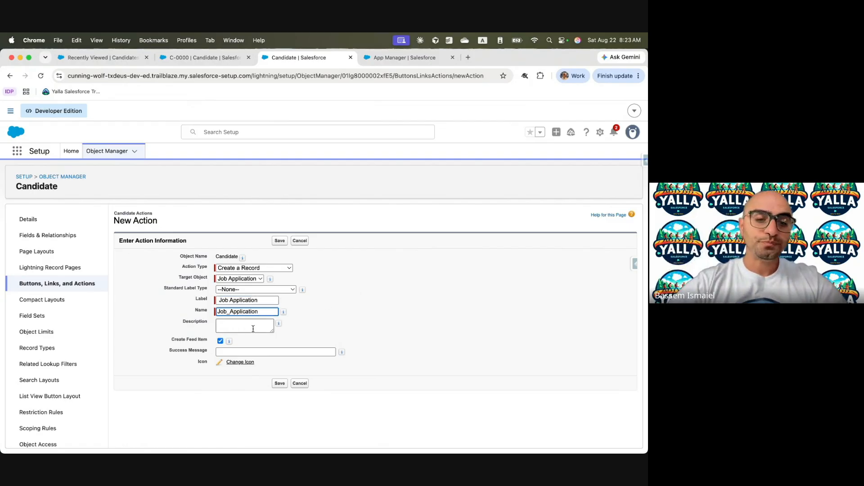
# Copy the action description from Trailhead into the new action's Description and save the action.
pyautogui.hotkey('ctrl', 'Left')
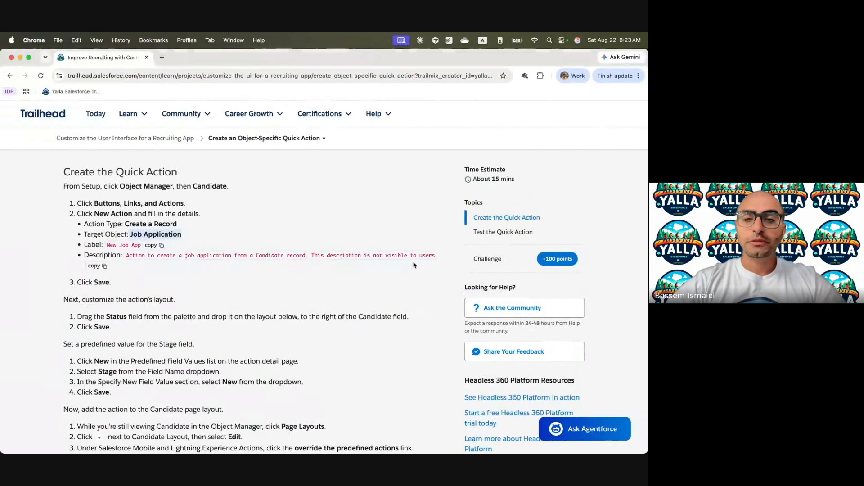
pyautogui.click(108, 269)
pyautogui.hotkey('ctrl', 'Right')
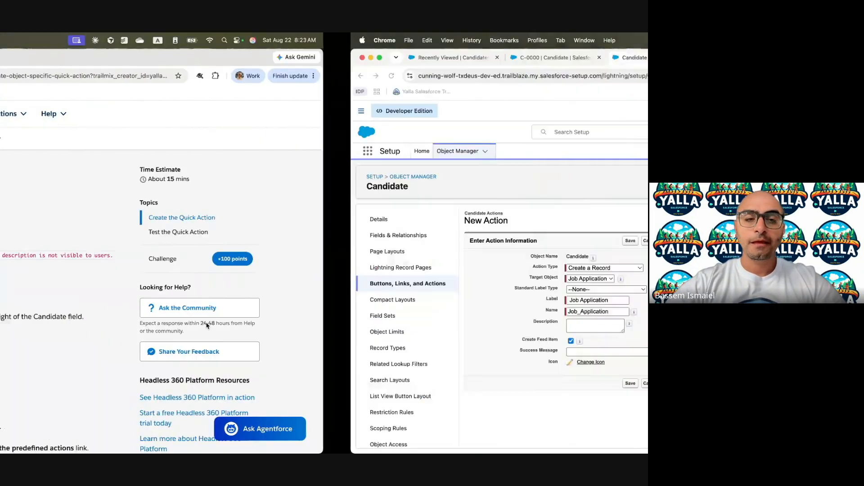
pyautogui.click(242, 324)
pyautogui.press('cmd+v')
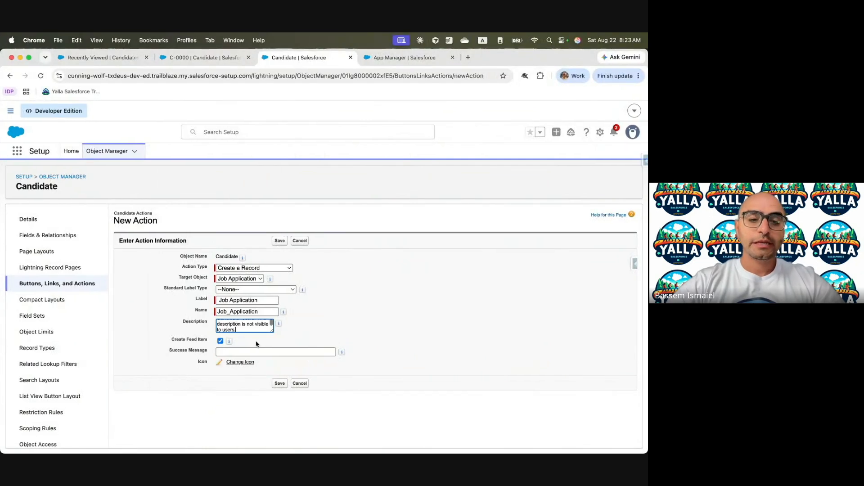
pyautogui.click(279, 383)
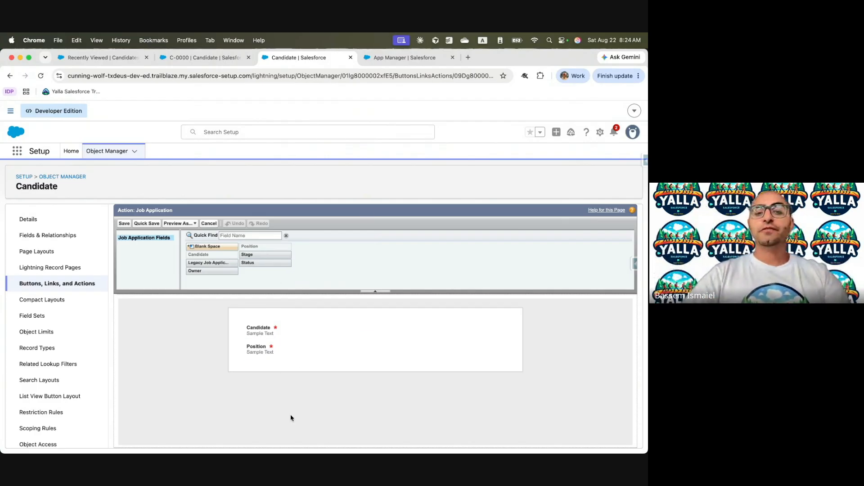
# View the New Contact quick action's form on the candidate record, close it, and return to the Job Application action layout.
pyautogui.scroll(-1, 284, 352)
pyautogui.scroll(1, 285, 352)
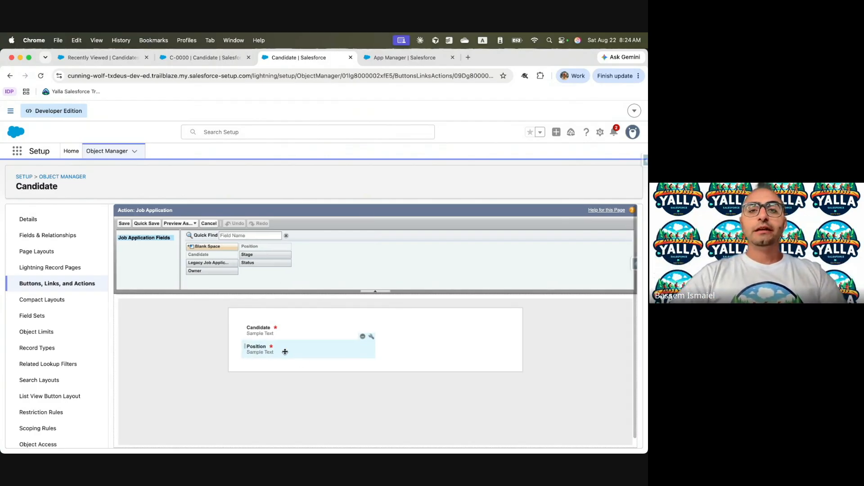
pyautogui.click(201, 58)
pyautogui.click(534, 184)
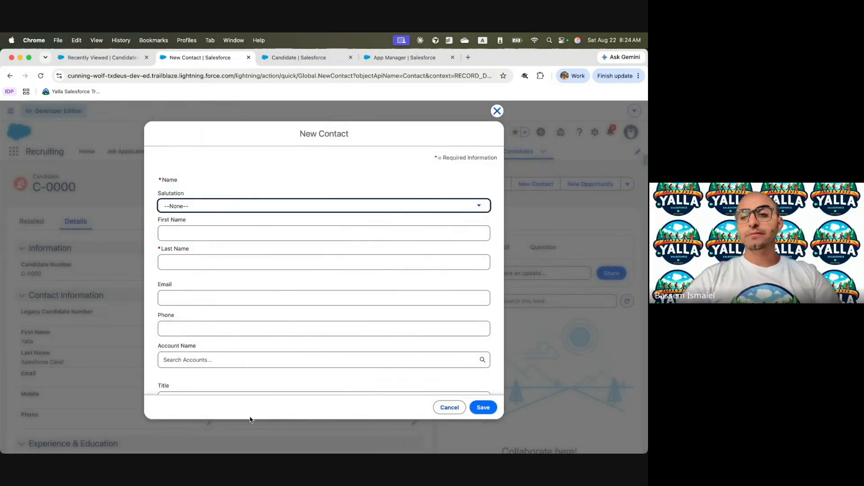
pyautogui.click(497, 116)
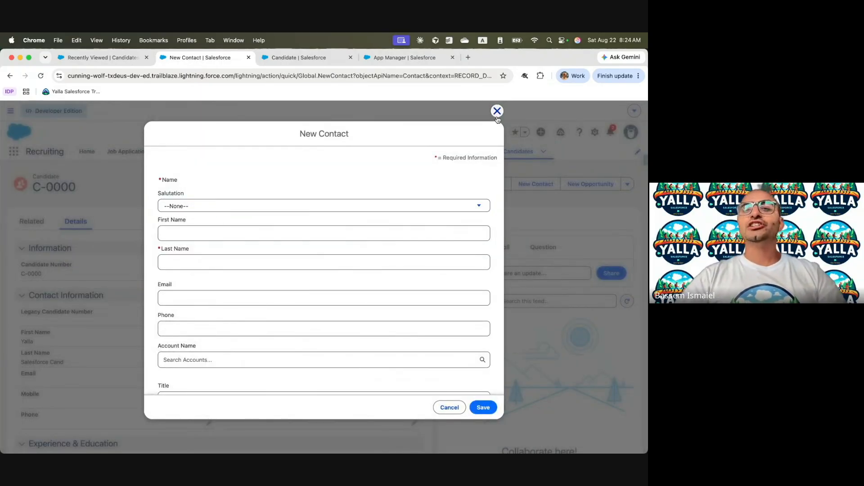
pyautogui.click(407, 58)
pyautogui.click(299, 59)
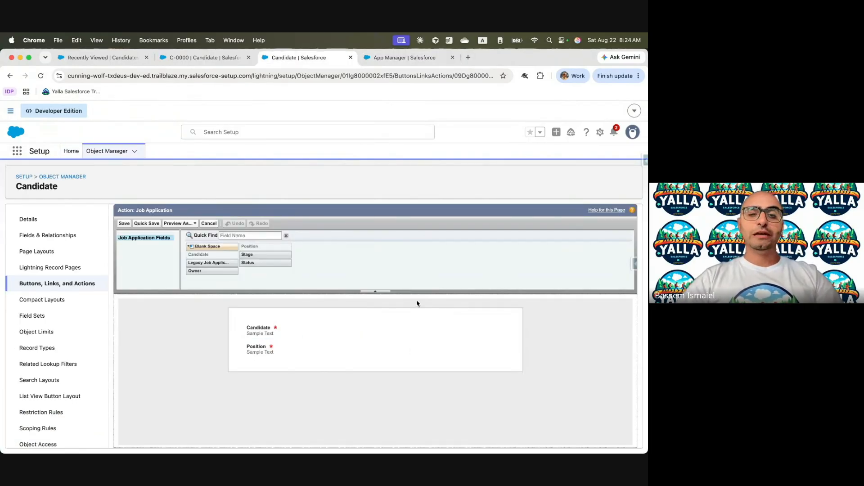
# Following Trailhead's layout instructions, add the Status field beside Candidate in the Job Application action layout and save it.
pyautogui.hotkey('ctrl', 'Left')
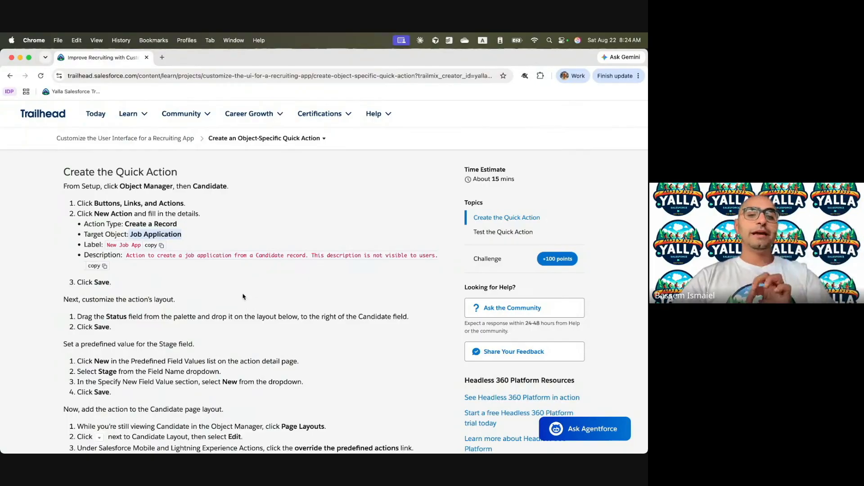
pyautogui.scroll(-2, 243, 297)
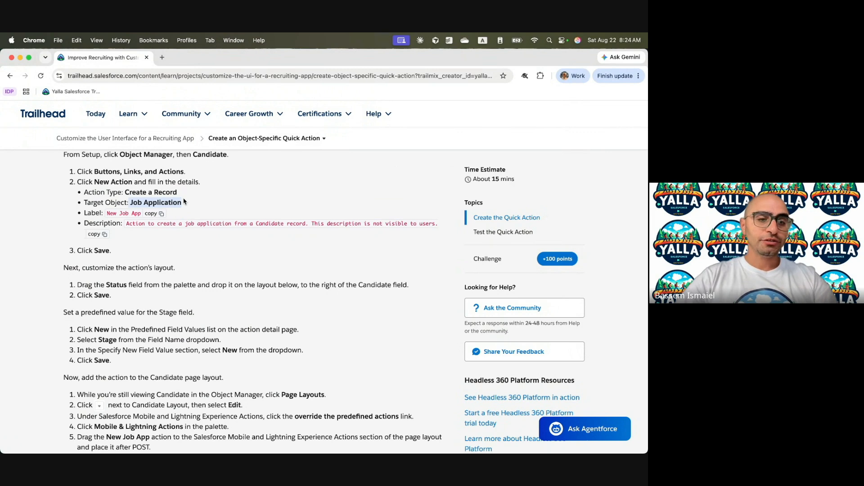
pyautogui.moveTo(78, 284); pyautogui.dragTo(169, 284)
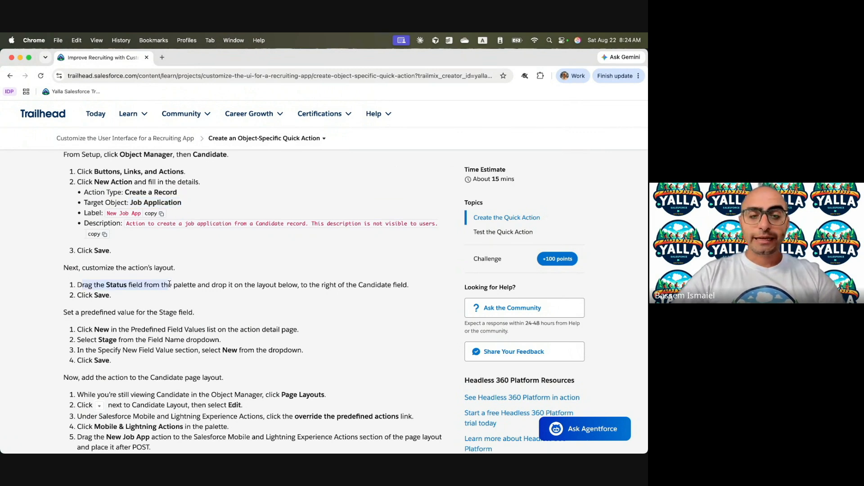
pyautogui.hotkey('ctrl', 'Right')
pyautogui.moveTo(248, 265); pyautogui.dragTo(455, 322)
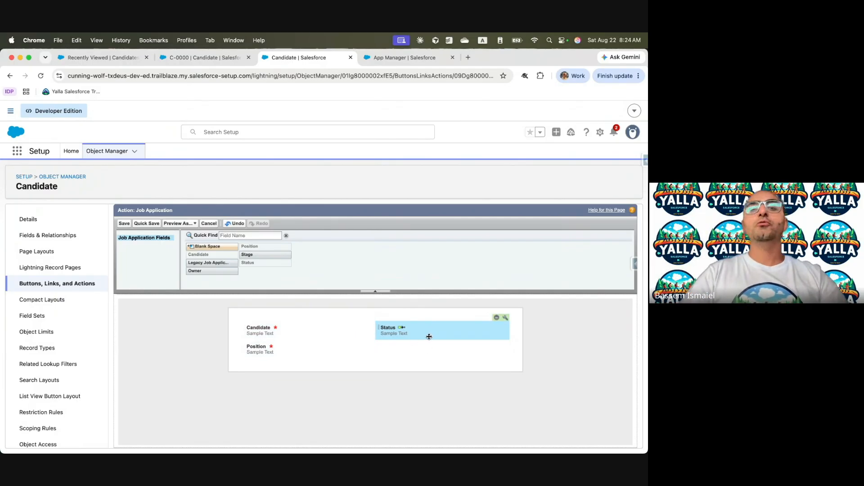
pyautogui.click(124, 223)
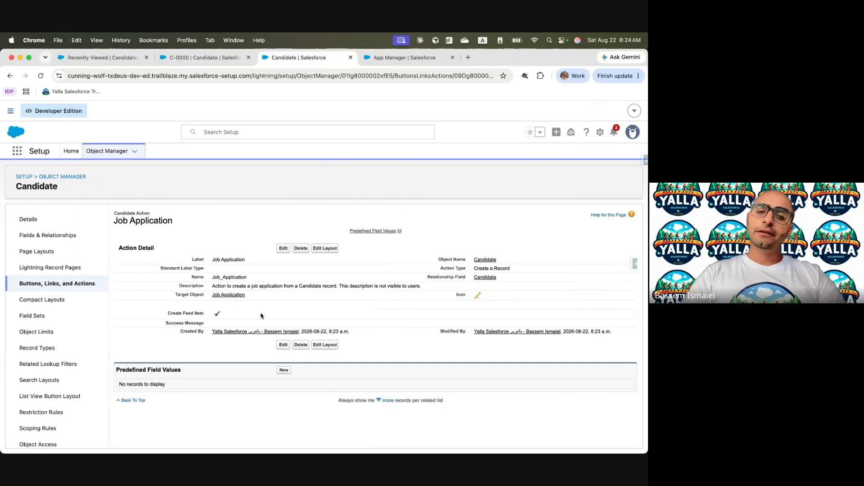
# Check Trailhead's instructions for the Stage predefined value and review the Stage field in the action layout before saving out of it.
pyautogui.moveTo(115, 371); pyautogui.dragTo(222, 372)
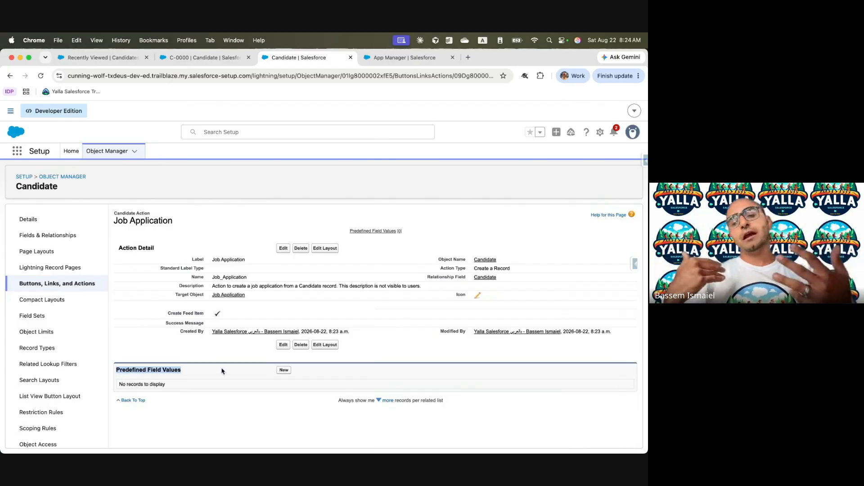
pyautogui.hotkey('ctrl', 'Left')
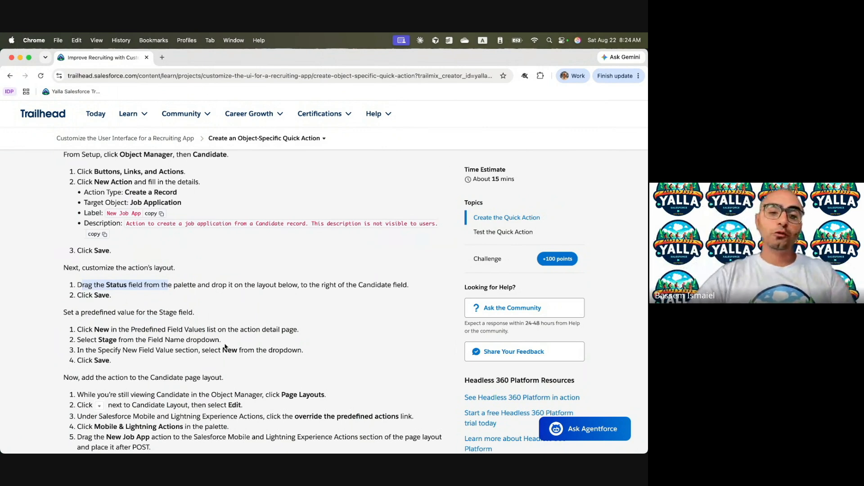
pyautogui.moveTo(222, 350); pyautogui.dragTo(243, 350)
pyautogui.hotkey('ctrl', 'Right')
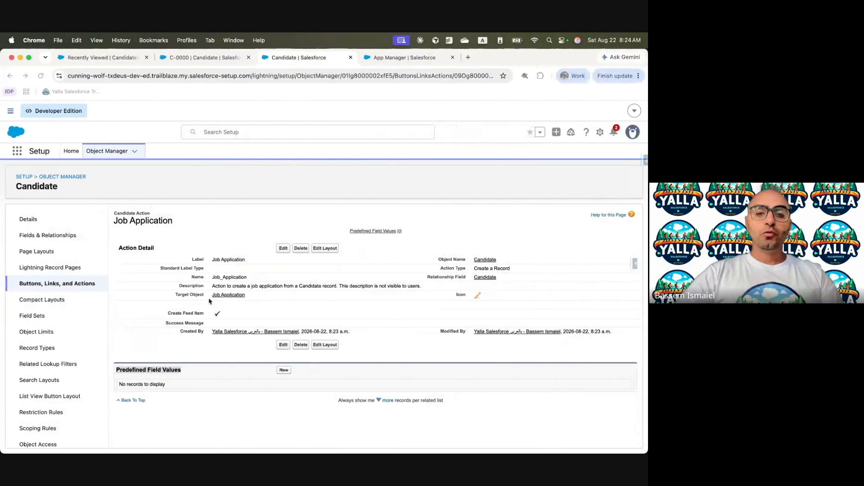
pyautogui.click(328, 247)
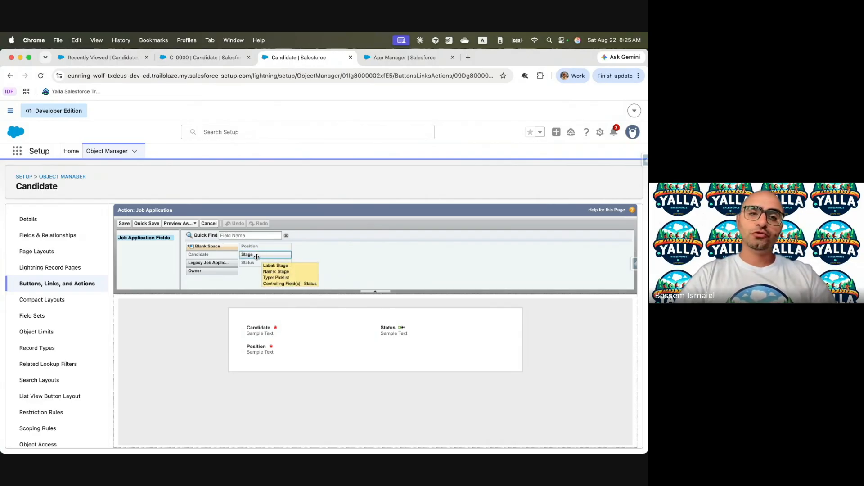
pyautogui.click(121, 226)
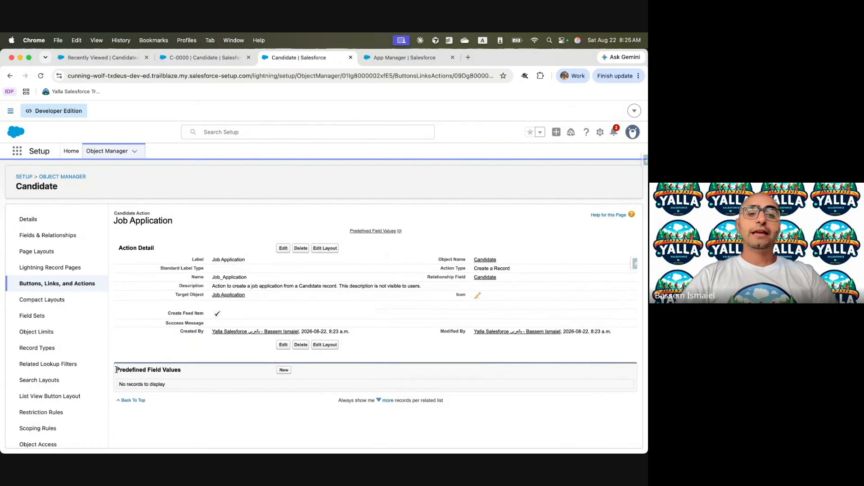
# Create a predefined field value for the Job Application action that sets Stage to New, and save it.
pyautogui.moveTo(116, 369); pyautogui.dragTo(220, 373)
pyautogui.click(283, 370)
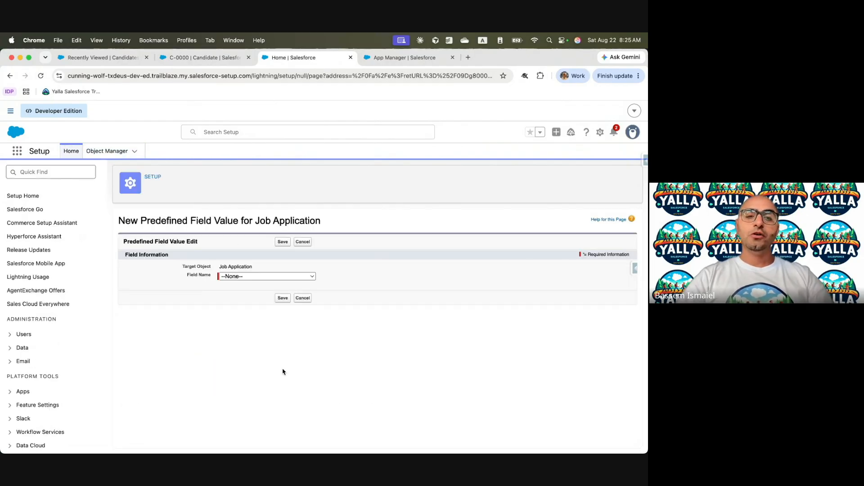
pyautogui.click(239, 281)
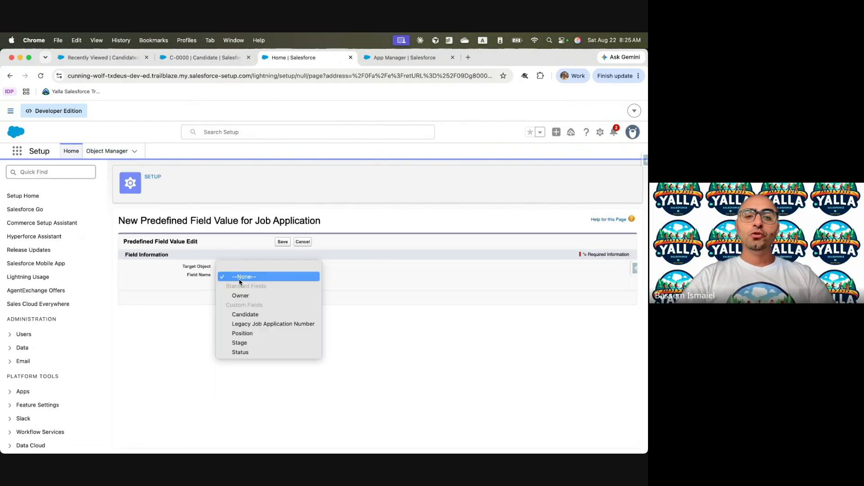
pyautogui.click(249, 343)
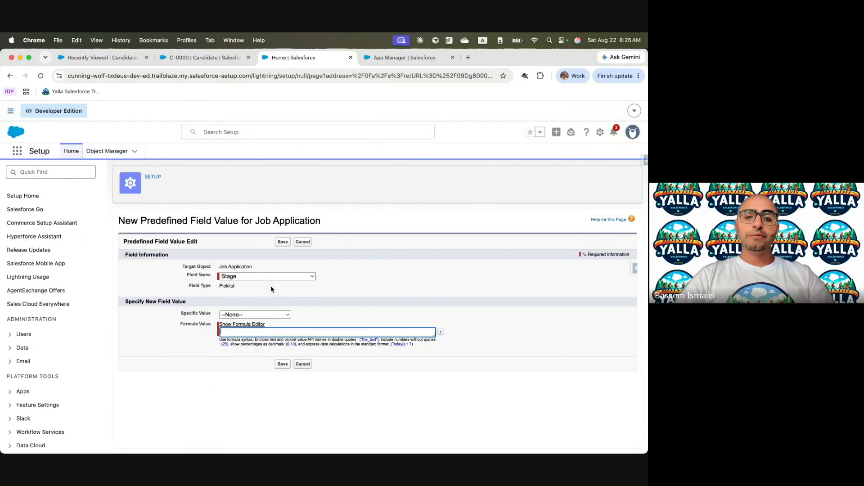
pyautogui.click(248, 314)
pyautogui.click(246, 325)
pyautogui.click(283, 364)
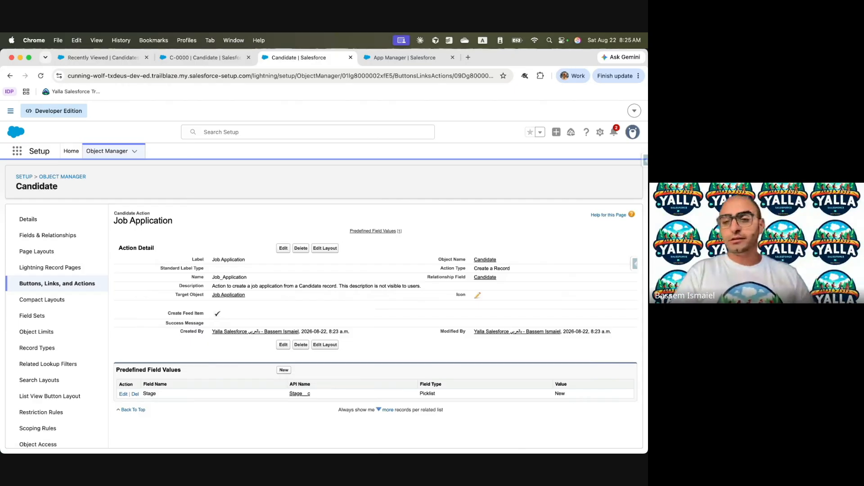
# Check Trailhead's page layout instructions and open Candidate Layout from the Candidate object's page layouts.
pyautogui.moveTo(390, 433)
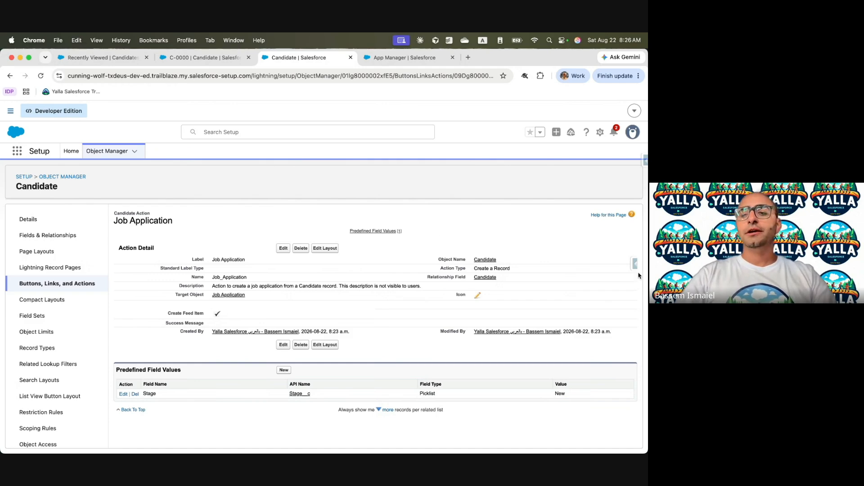
pyautogui.hotkey('ctrl', 'Left')
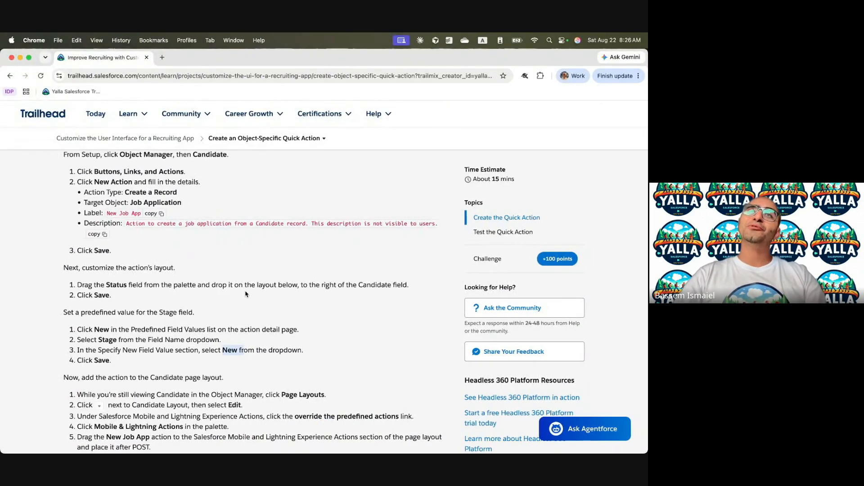
pyautogui.scroll(-3, 245, 294)
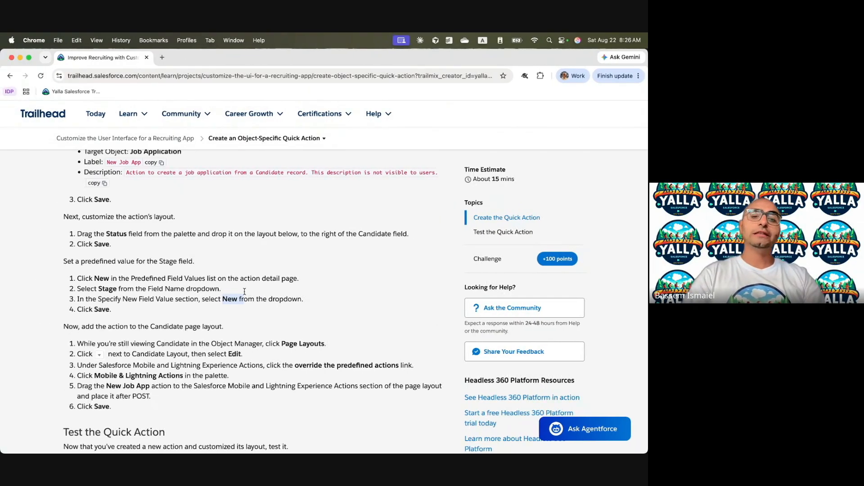
pyautogui.hotkey('ctrl', 'Right')
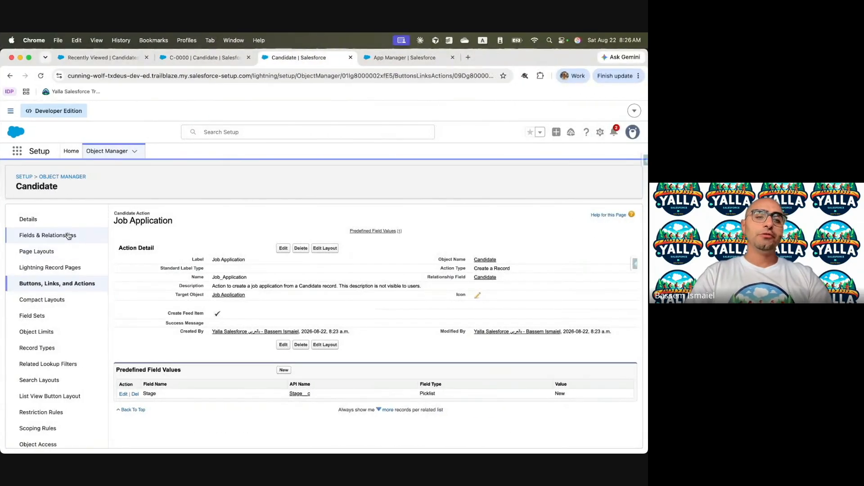
pyautogui.click(56, 255)
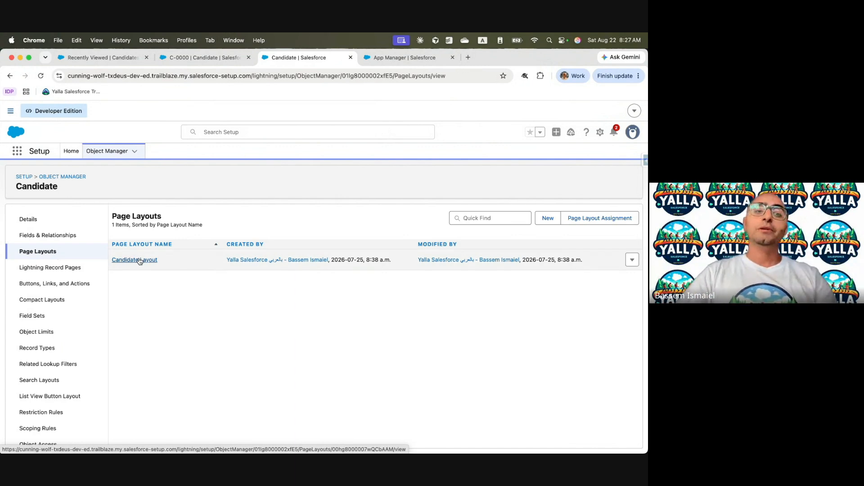
pyautogui.hotkey('ctrl', 'Left')
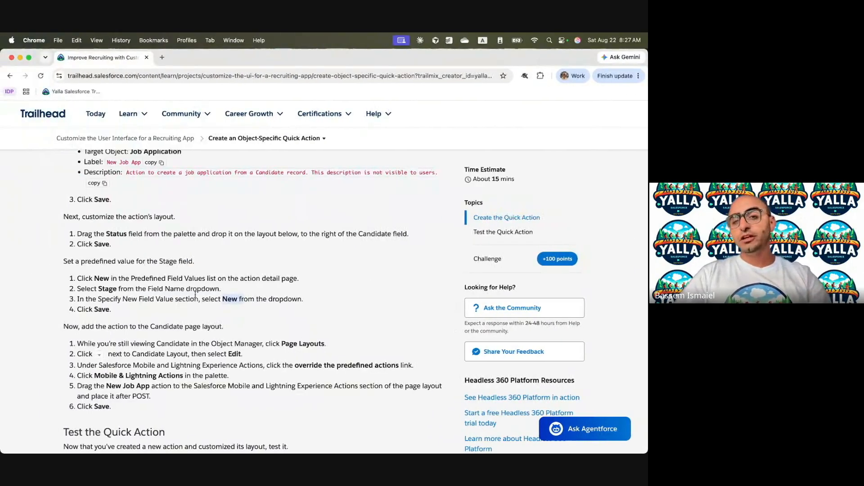
pyautogui.hotkey('ctrl', 'Right')
pyautogui.click(141, 260)
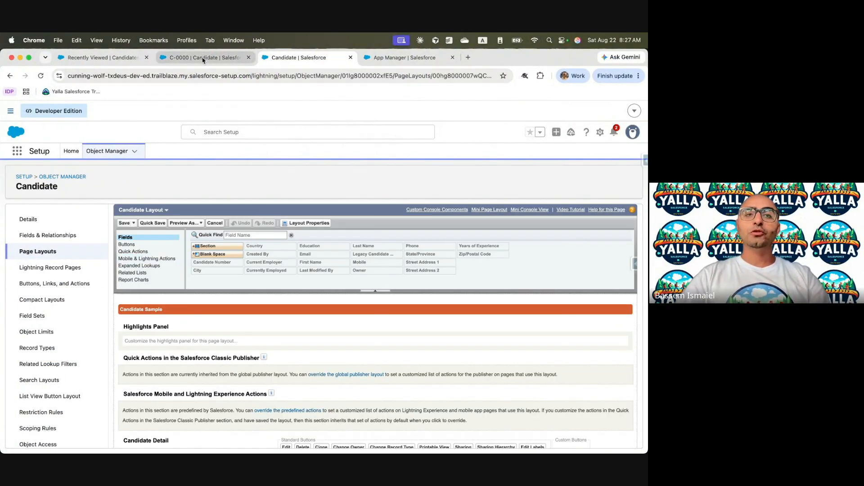
# Look at the action buttons on the candidate record, and return to the Candidate Layout editor.
pyautogui.click(203, 58)
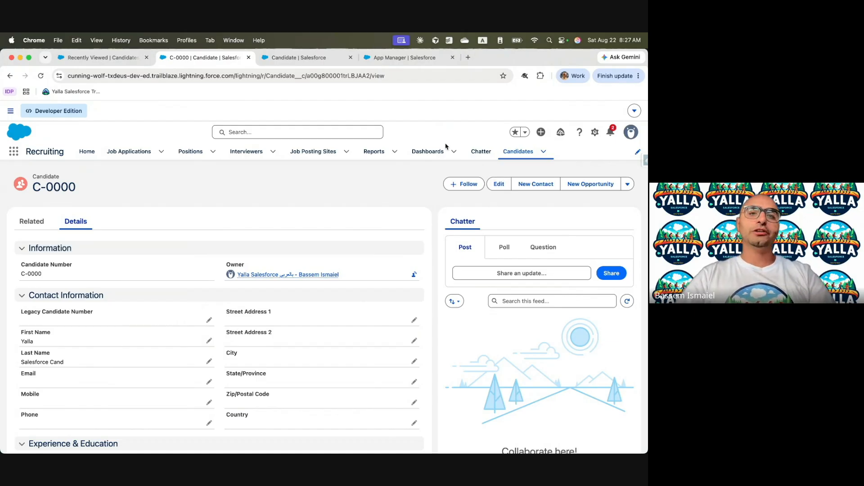
pyautogui.click(304, 65)
pyautogui.click(385, 59)
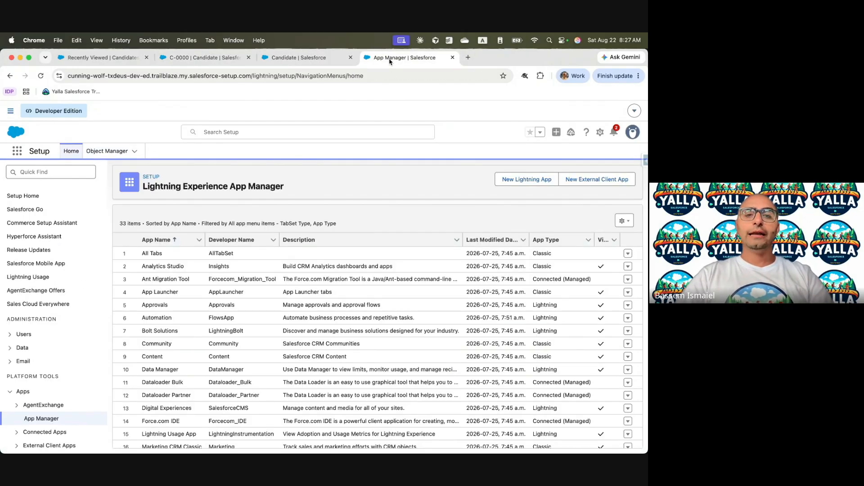
pyautogui.click(320, 61)
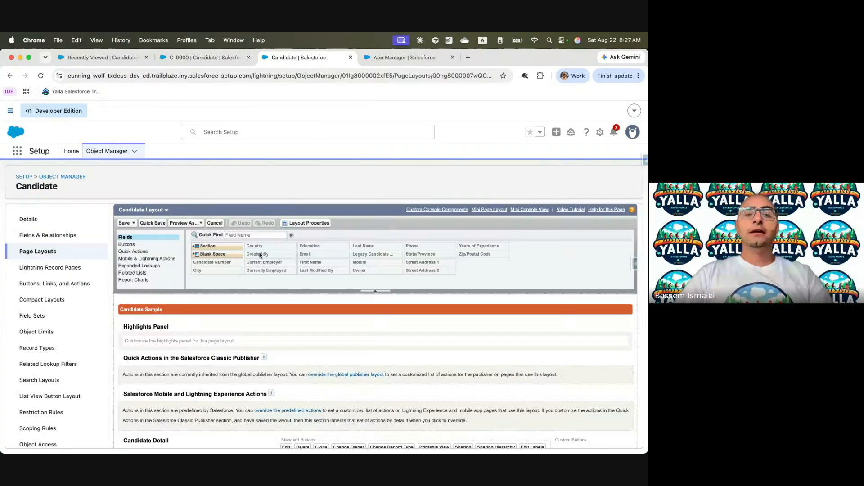
# Find the Job Application action among the layout's Mobile & Lightning Actions by filtering for Job.
pyautogui.click(164, 262)
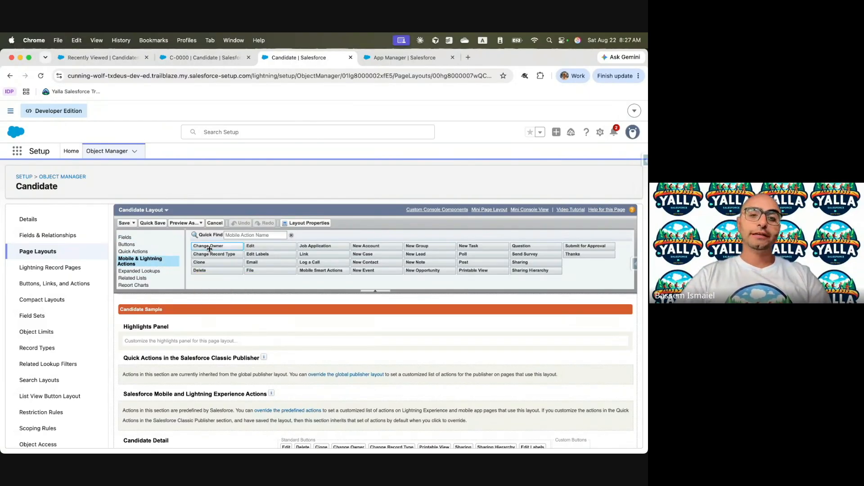
pyautogui.click(254, 235)
pyautogui.write('Job')
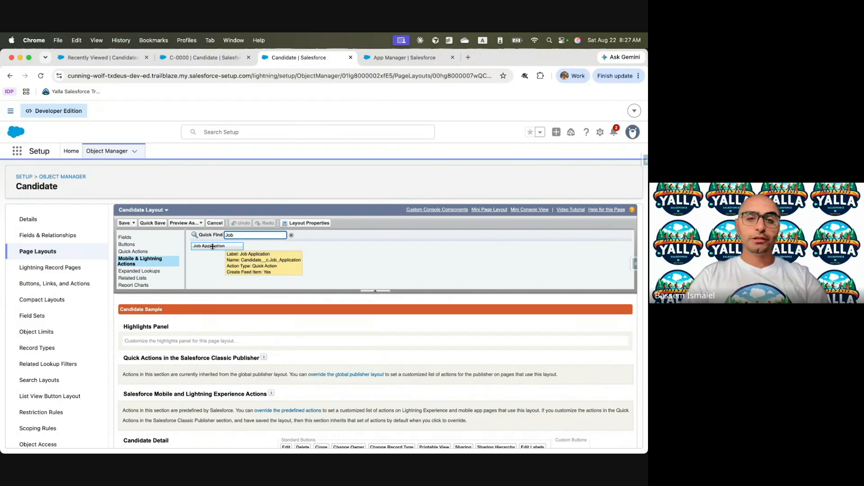
# Override the predefined Salesforce Mobile and Lightning Experience Actions, place Job Application directly after Post, and save the layout.
pyautogui.scroll(-5, 221, 315)
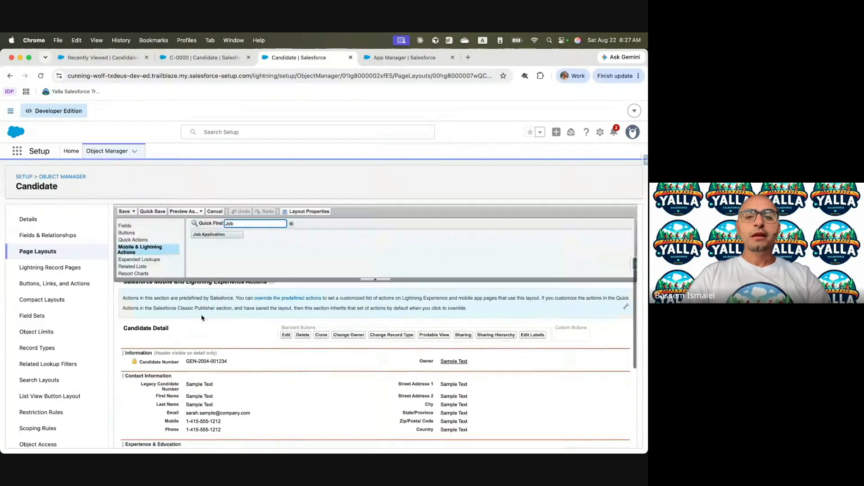
pyautogui.click(191, 298)
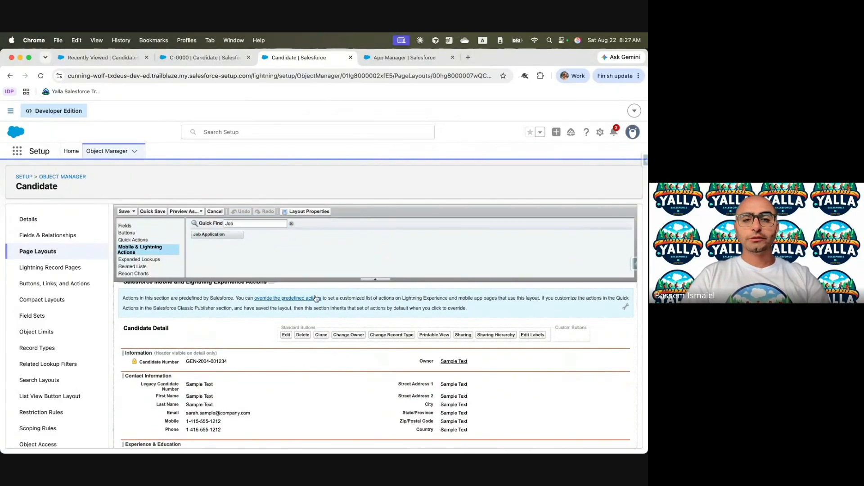
pyautogui.click(280, 298)
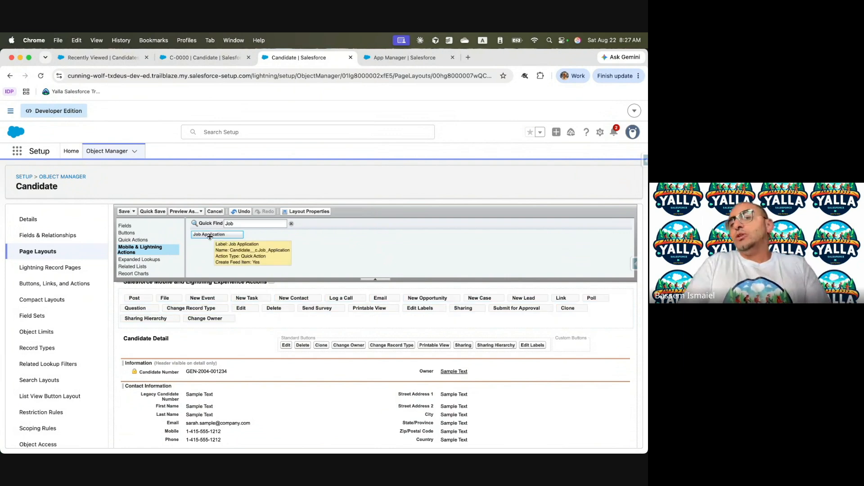
pyautogui.moveTo(210, 236)
pyautogui.mouseDown()
pyautogui.moveTo(212, 287)
pyautogui.moveTo(154, 333)
pyautogui.mouseUp()
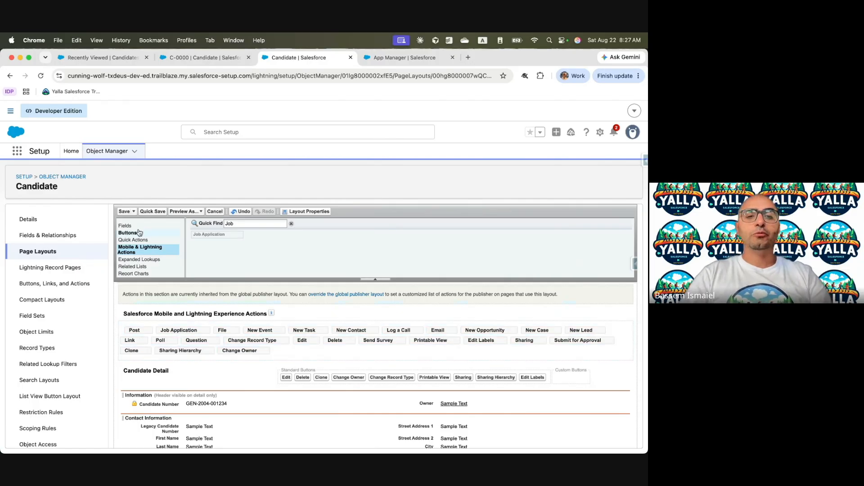
pyautogui.click(122, 212)
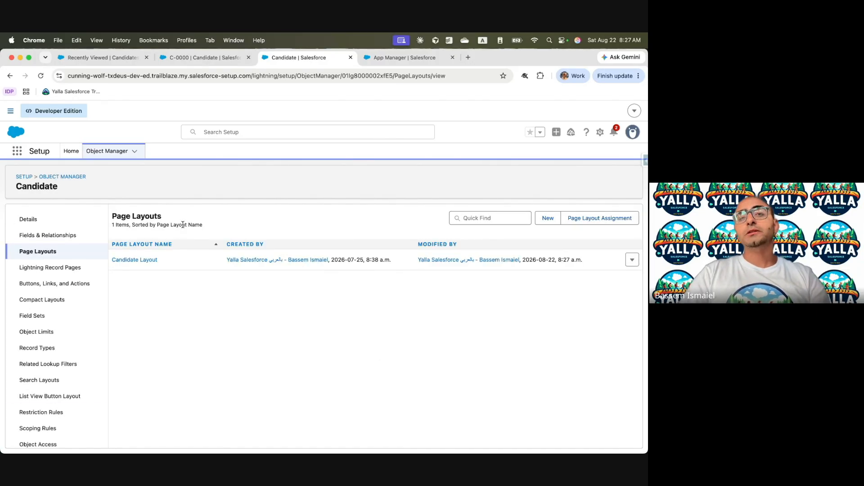
# Return to the candidate record and reload it to bring in the updated layout actions.
pyautogui.click(209, 59)
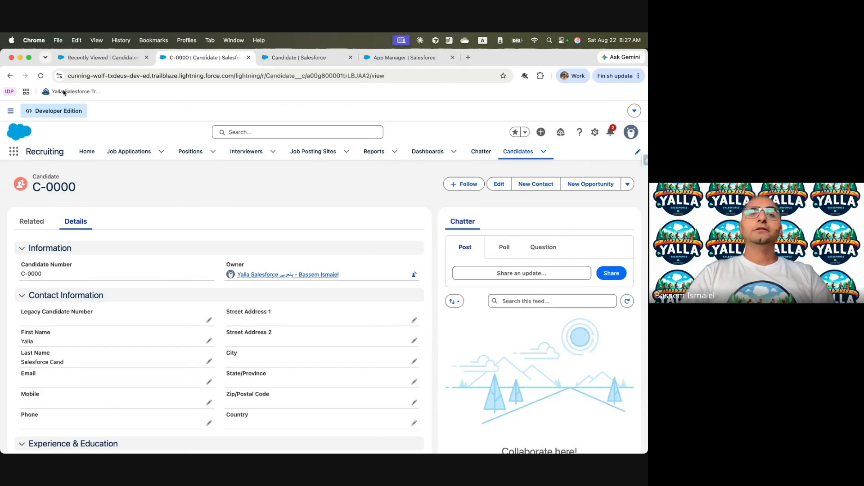
pyautogui.click(144, 79)
pyautogui.press('Return')
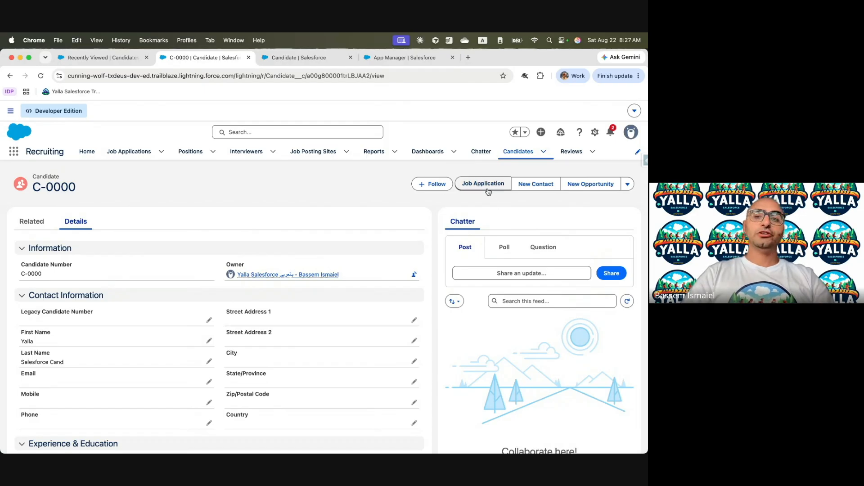
# Create a job application from the candidate record for the Awesome Sales Rep position with Open status, and open it to check its Stage and Status.
pyautogui.click(488, 191)
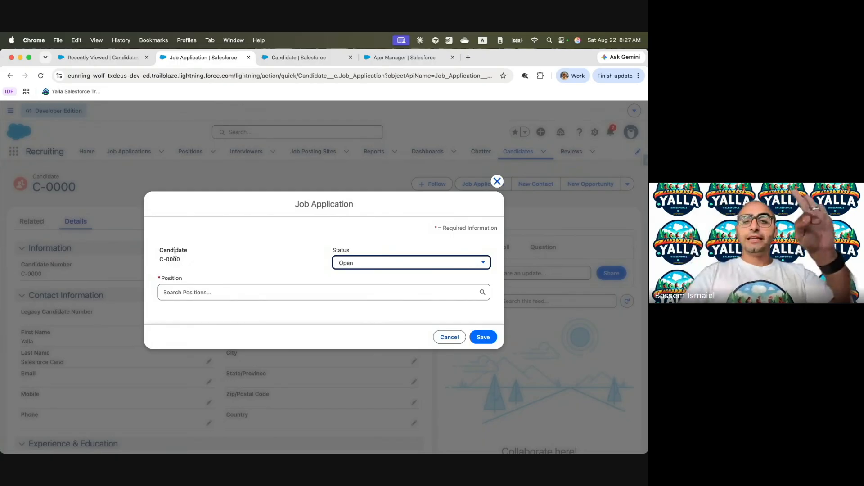
pyautogui.click(365, 263)
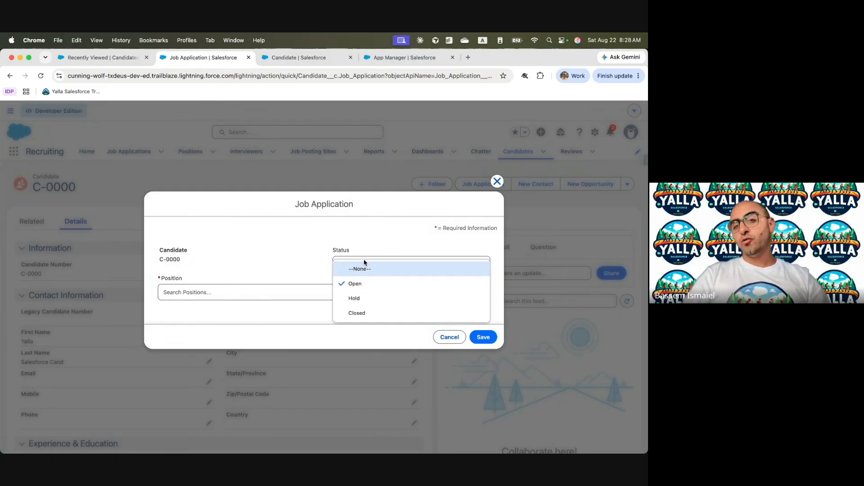
pyautogui.click(216, 290)
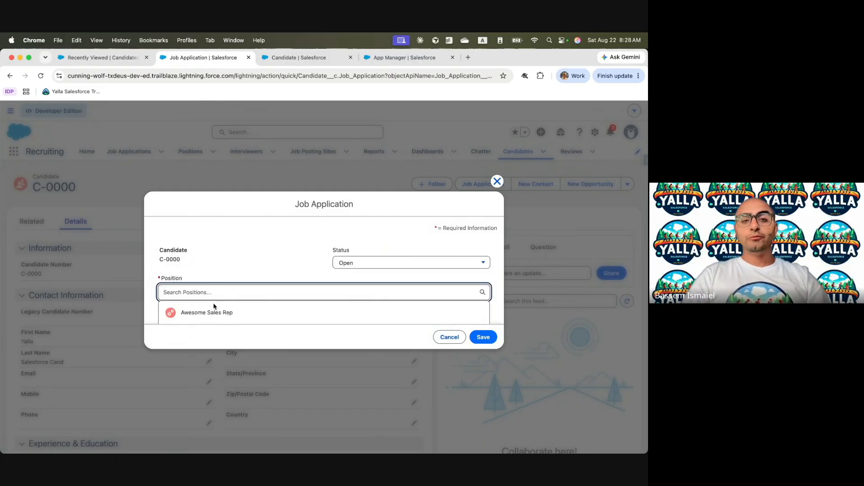
pyautogui.click(215, 310)
pyautogui.click(486, 340)
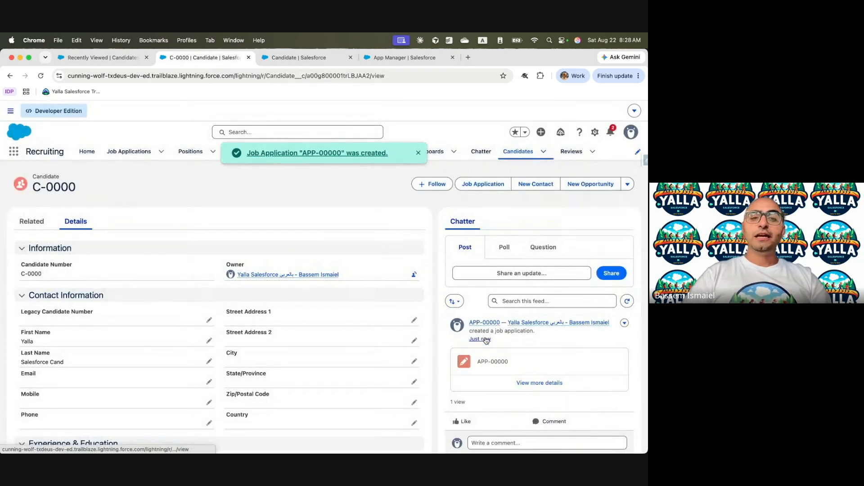
pyautogui.click(322, 153)
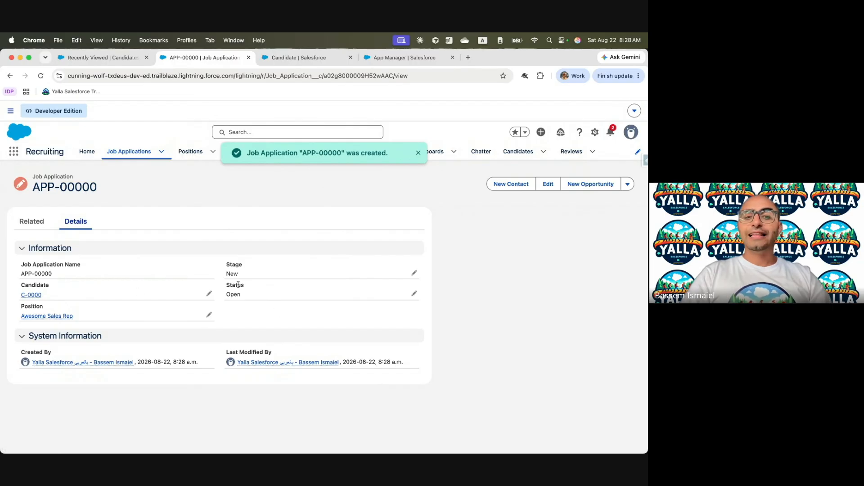
pyautogui.moveTo(227, 274); pyautogui.dragTo(392, 299)
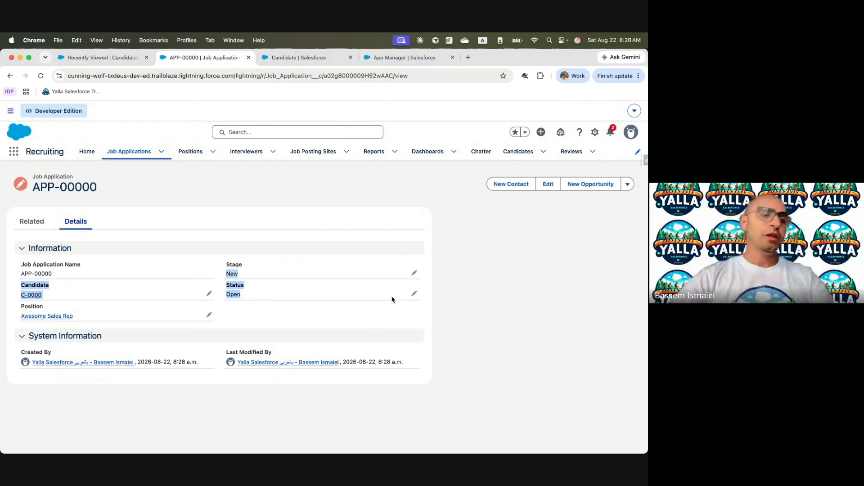
# Review Trailhead's Test the Quick Action instructions and submit the unit for verification.
pyautogui.hotkey('ctrl', 'Left')
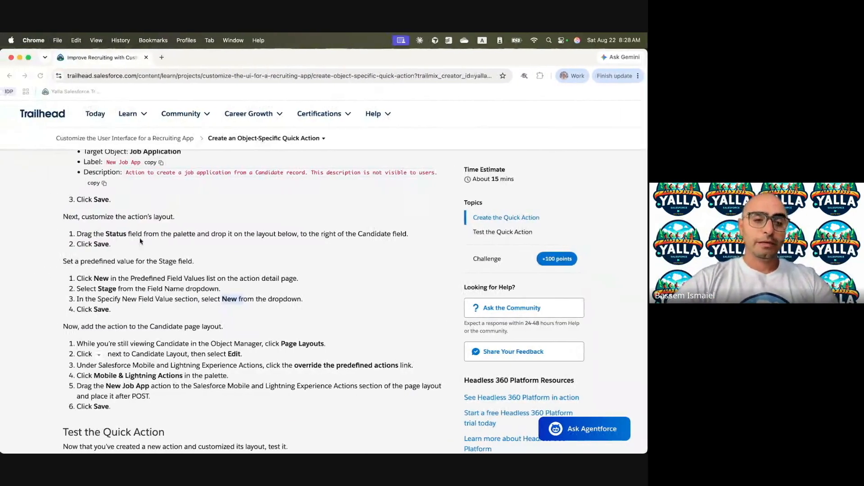
pyautogui.scroll(-8, 166, 372)
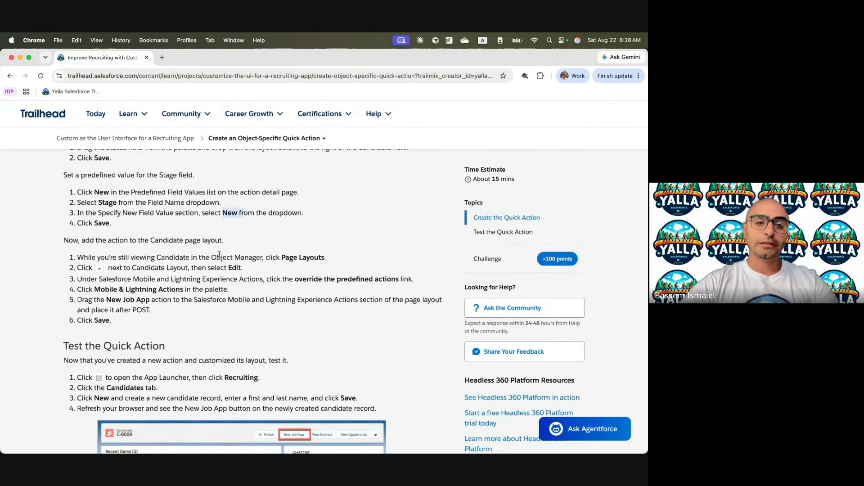
pyautogui.scroll(-8, 323, 307)
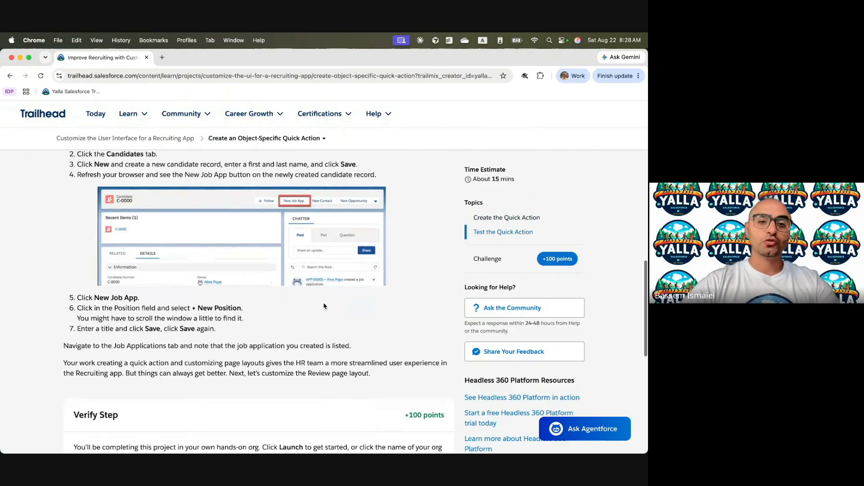
pyautogui.scroll(-4, 324, 304)
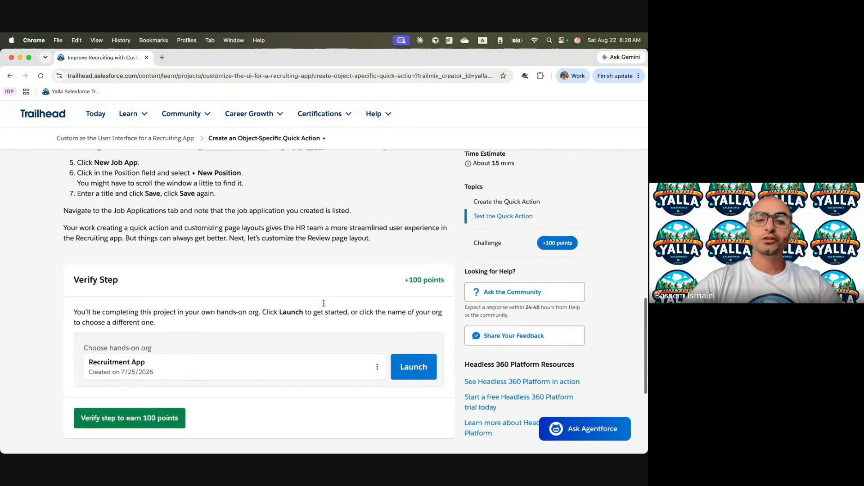
pyautogui.click(158, 418)
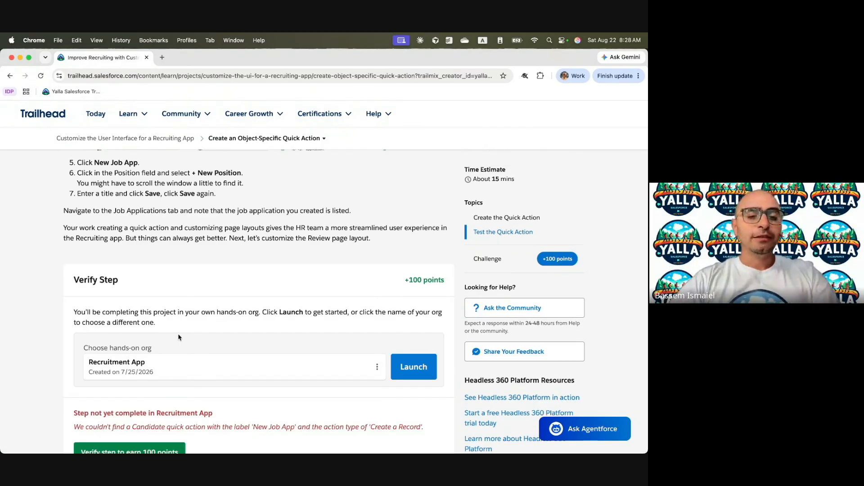
# Read the verification feedback on the Candidate quick action's required label and action type.
pyautogui.scroll(-3, 178, 337)
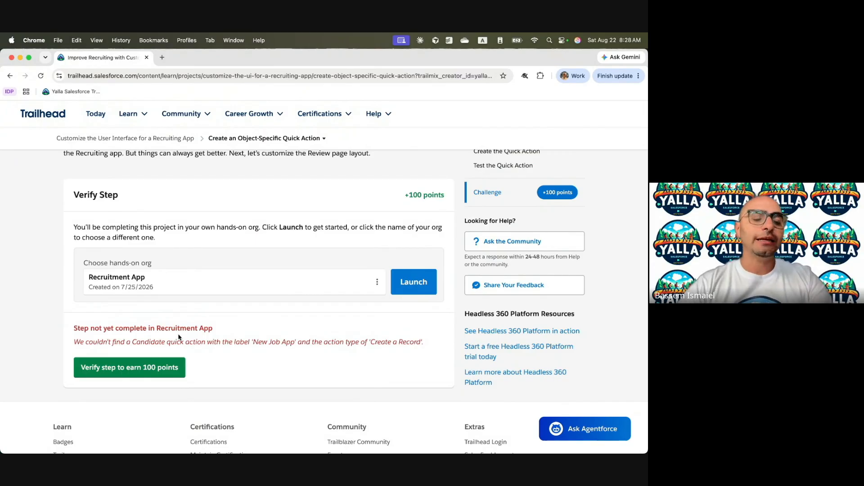
pyautogui.moveTo(78, 342); pyautogui.dragTo(215, 340)
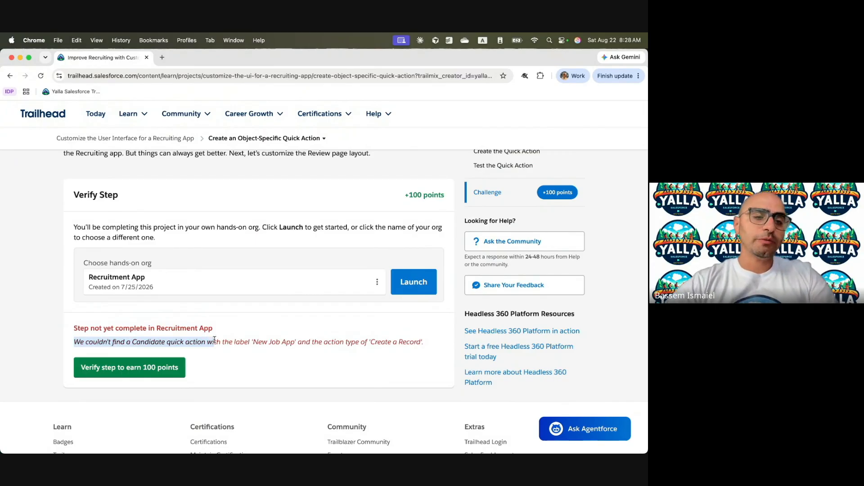
pyautogui.click(203, 341)
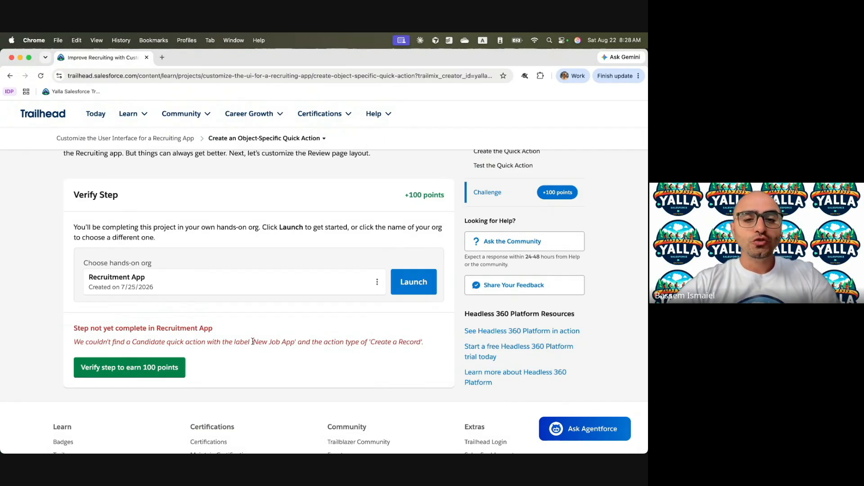
pyautogui.moveTo(252, 342); pyautogui.dragTo(295, 342)
pyautogui.click(168, 320)
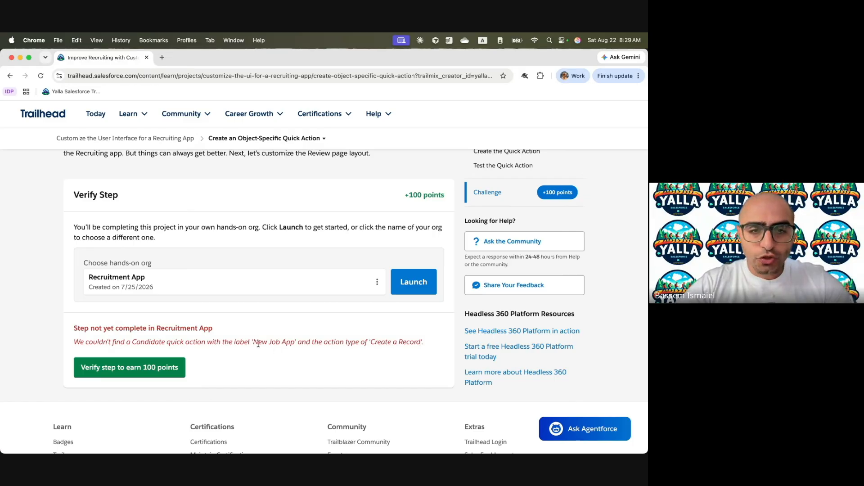
pyautogui.moveTo(255, 343); pyautogui.dragTo(293, 342)
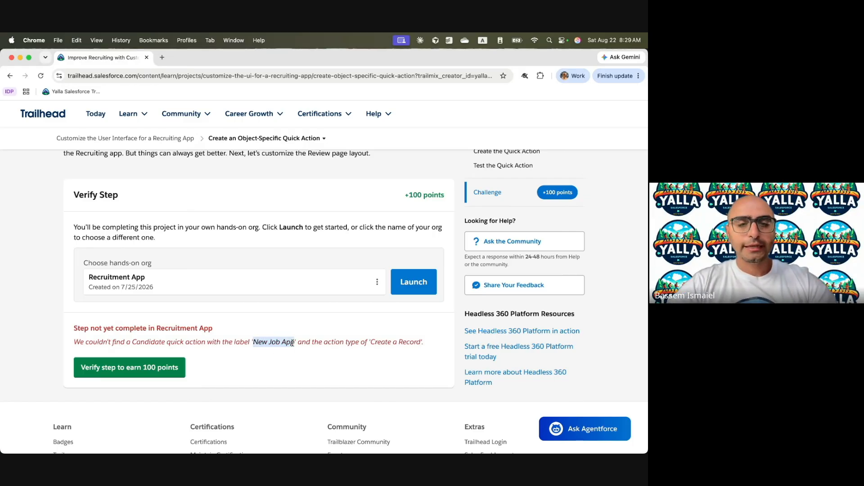
pyautogui.doubleClick(168, 343)
# Return to Salesforce Setup, find the Candidate object by filtering for Candi, and open its Buttons, Links, and Actions.
pyautogui.hotkey('ctrl', 'Right')
pyautogui.click(78, 177)
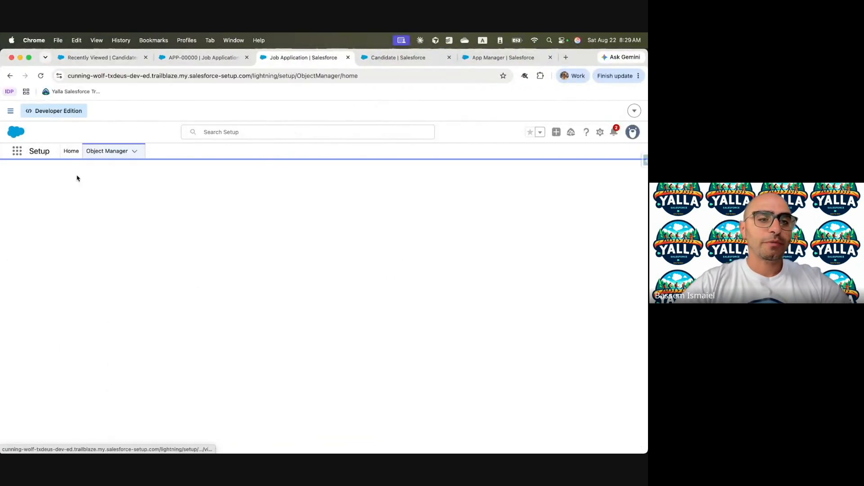
pyautogui.click(488, 181)
pyautogui.write('c')
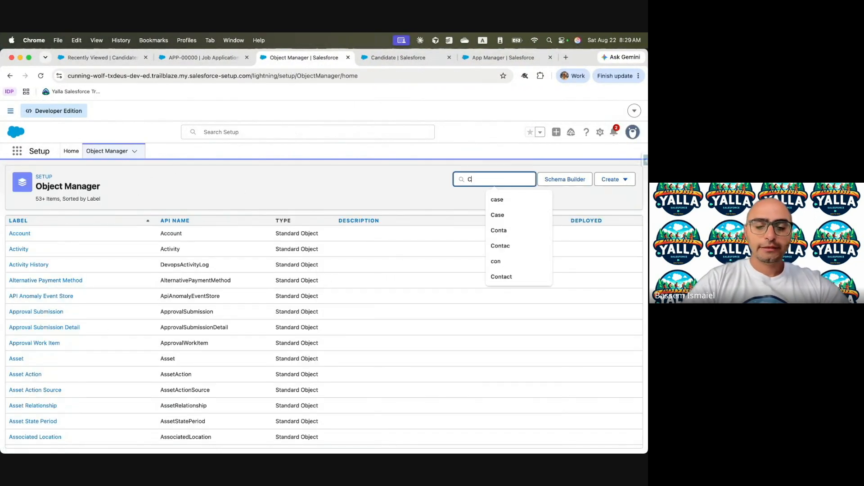
pyautogui.write('andi')
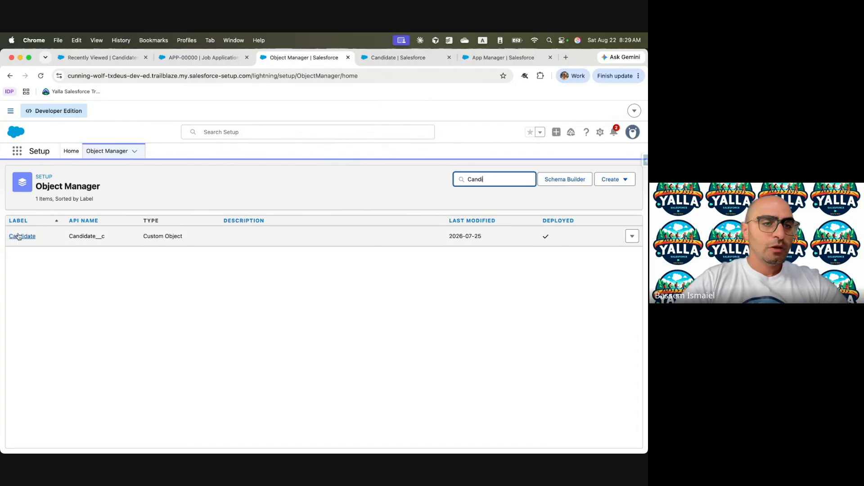
pyautogui.click(20, 234)
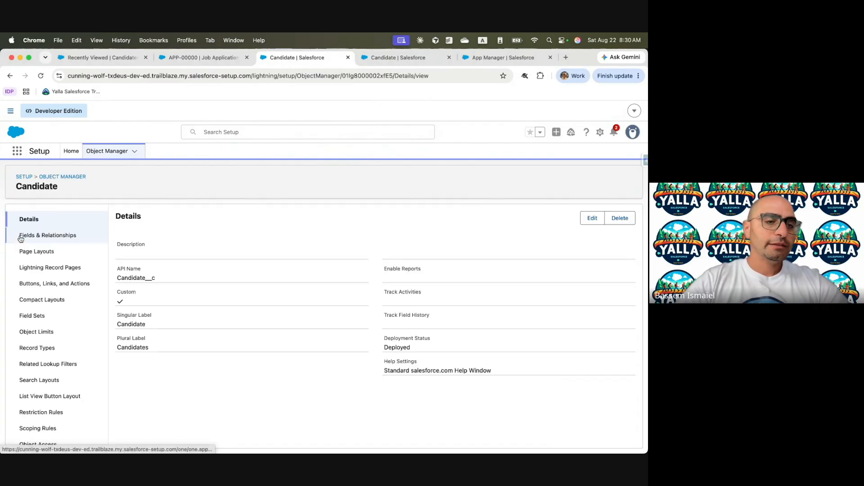
pyautogui.click(63, 283)
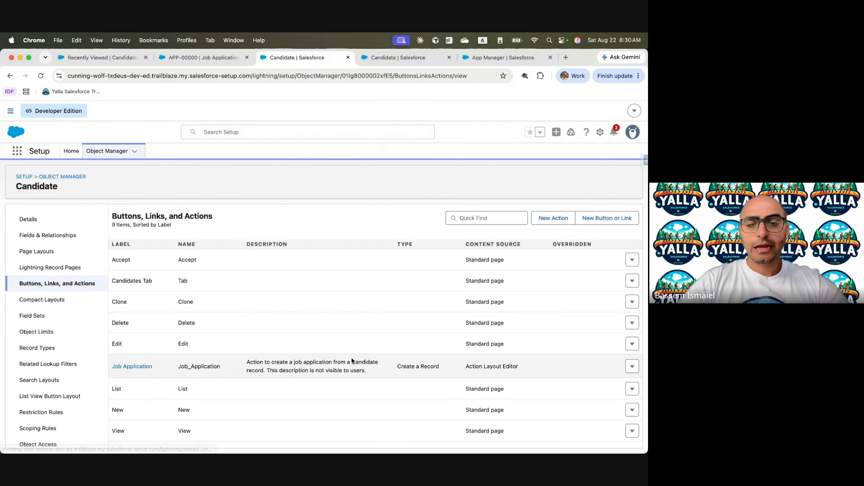
# Edit the Job Application action, set its label to New Job App, replace its API name, and save it.
pyautogui.click(631, 368)
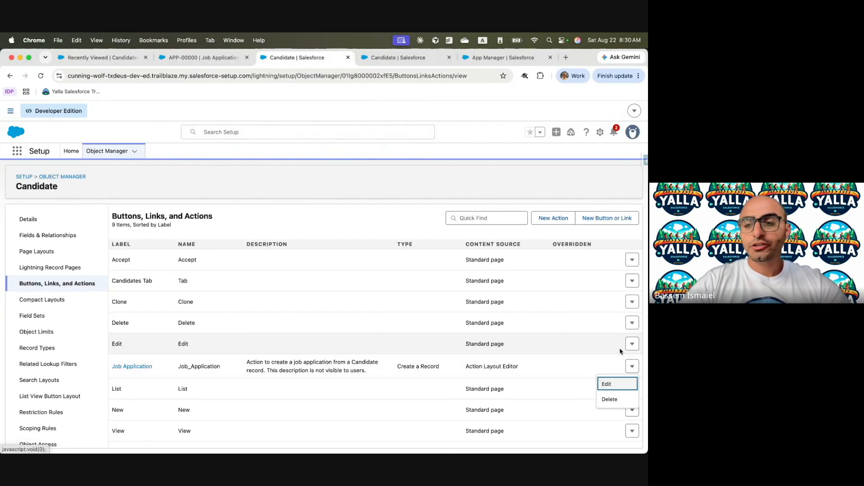
pyautogui.click(603, 384)
pyautogui.write('New Job App')
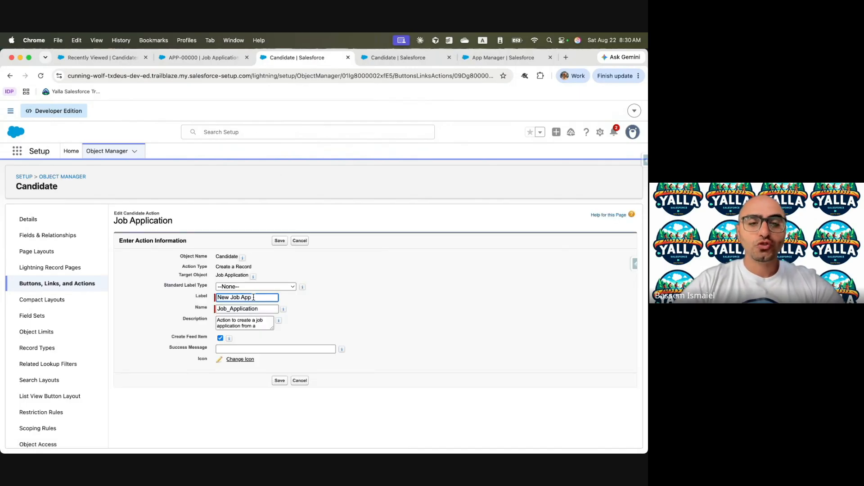
pyautogui.press('Tab')
pyautogui.press('BackSpace')
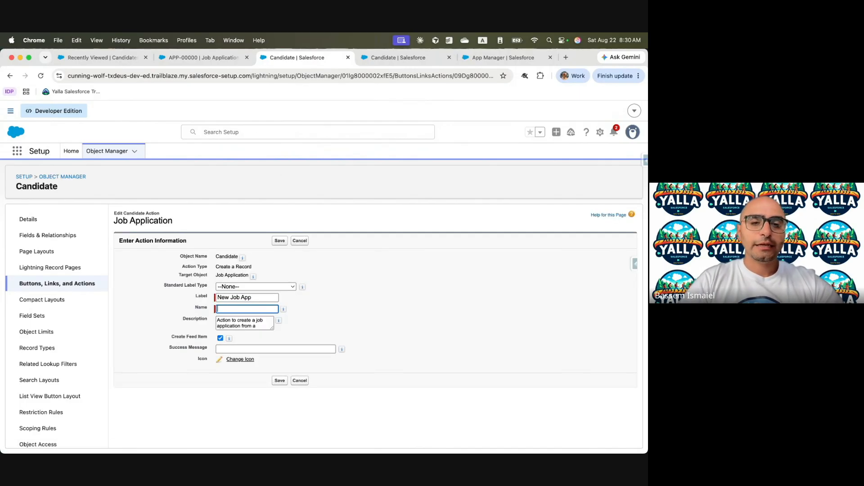
pyautogui.click(255, 299)
pyautogui.click(249, 310)
pyautogui.click(265, 301)
pyautogui.click(266, 309)
pyautogui.click(280, 381)
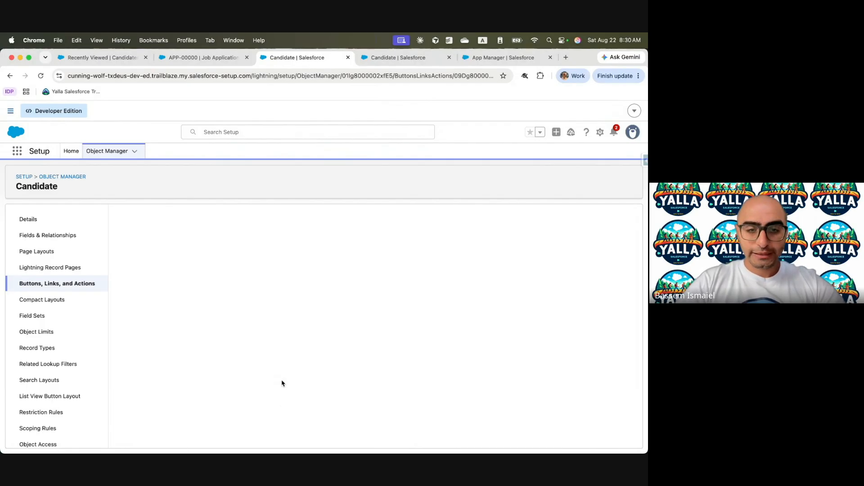
# Return to Trailhead and resubmit the quick action unit for verification.
pyautogui.press('super+grave')
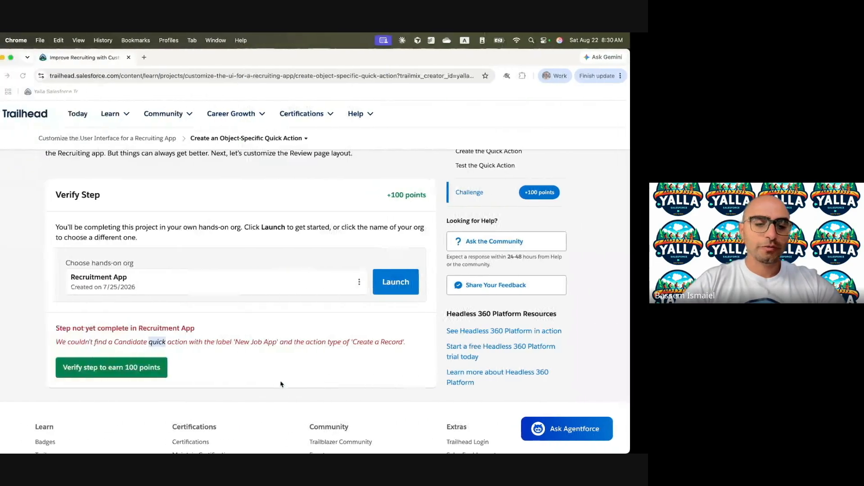
pyautogui.click(158, 373)
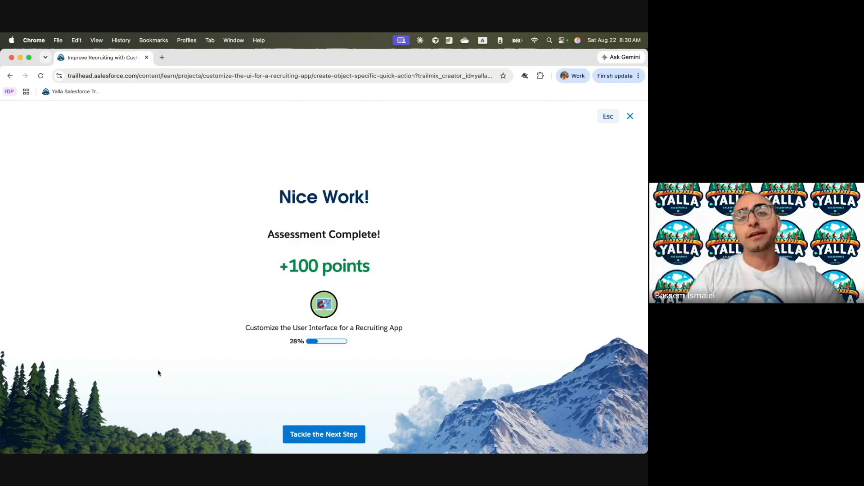
# Open the candidate's record page in Lightning App Builder from the job application's candidate, and examine the Highlights Panel's action settings.
pyautogui.hotkey('ctrl', 'Right')
pyautogui.click(208, 61)
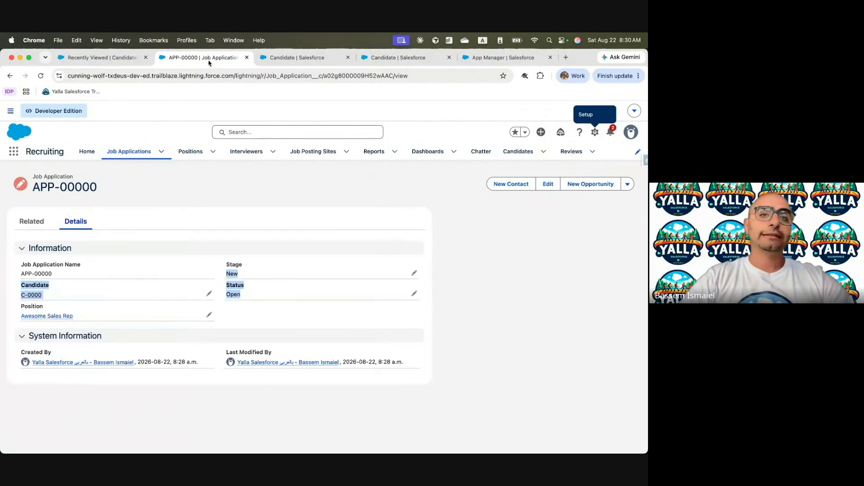
pyautogui.click(31, 295)
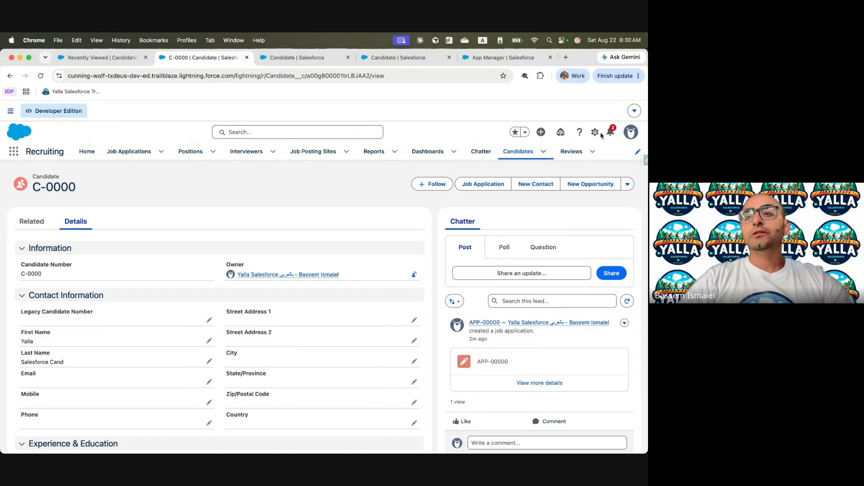
pyautogui.click(595, 131)
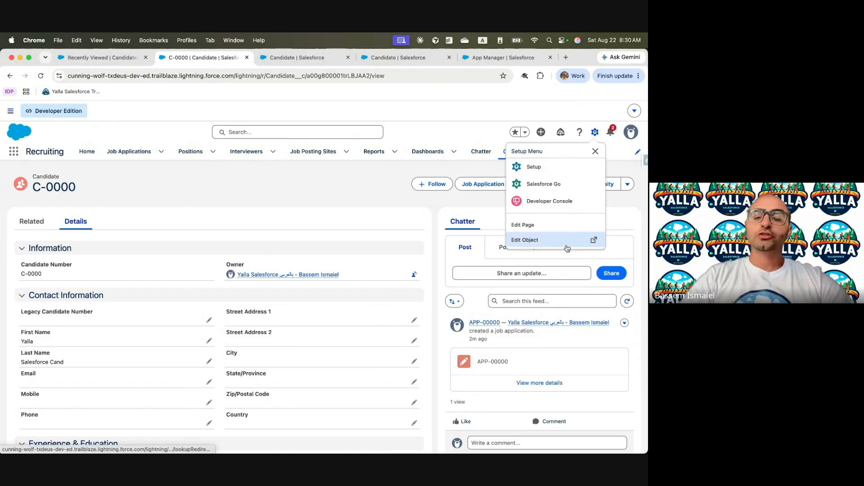
pyautogui.click(552, 225)
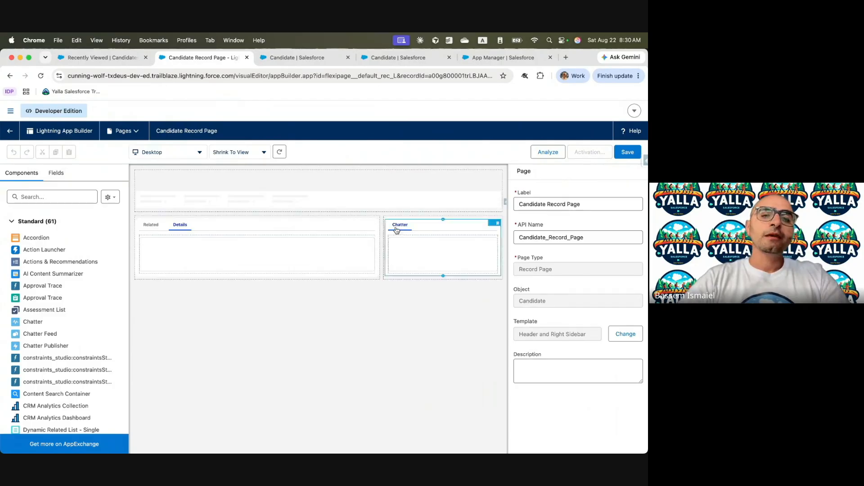
pyautogui.click(302, 200)
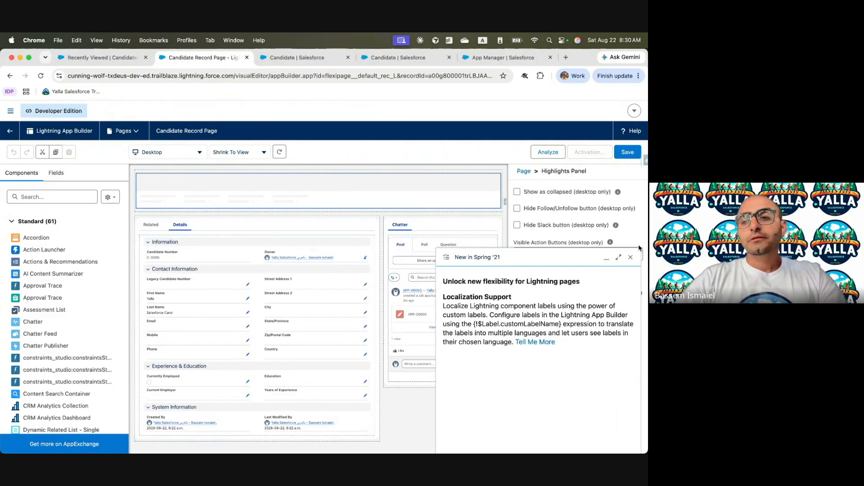
pyautogui.click(630, 258)
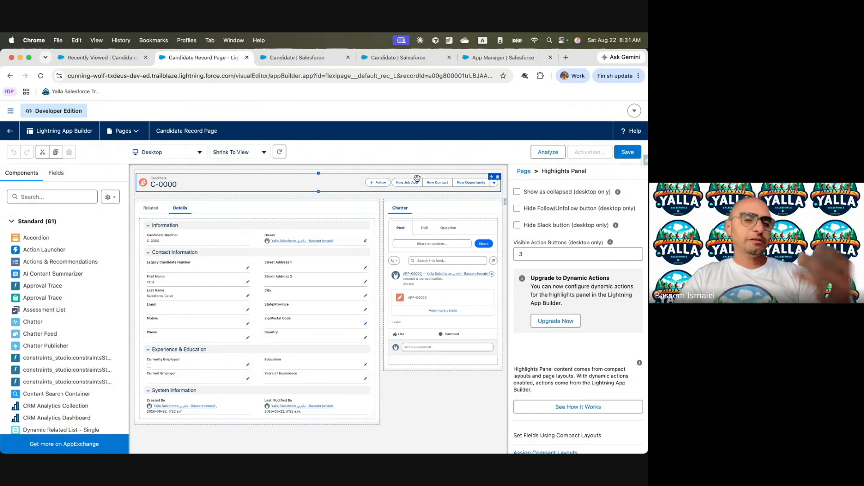
# Upgrade the Highlights Panel to Dynamic Actions by migrating the actions from the Candidate Layout.
pyautogui.click(553, 321)
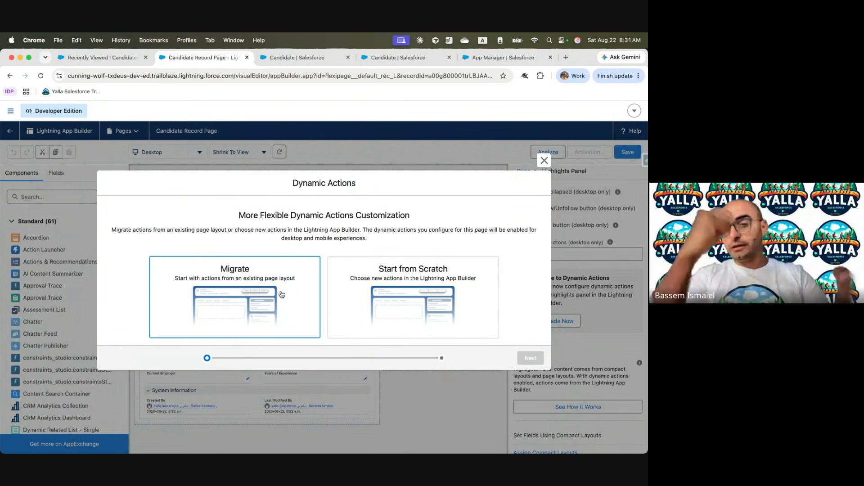
pyautogui.click(282, 294)
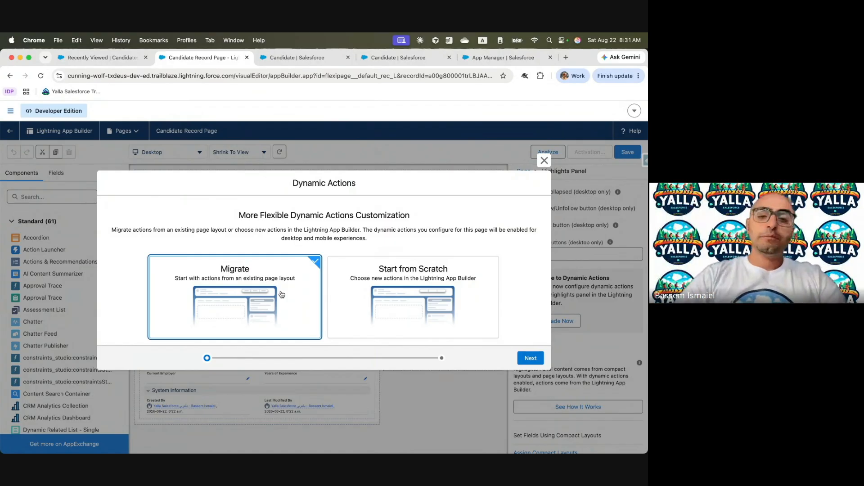
pyautogui.click(529, 358)
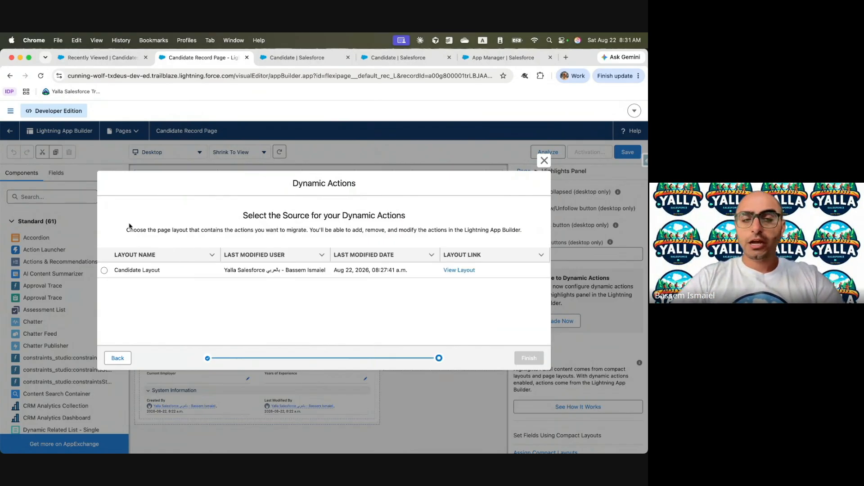
pyautogui.click(104, 270)
pyautogui.click(527, 357)
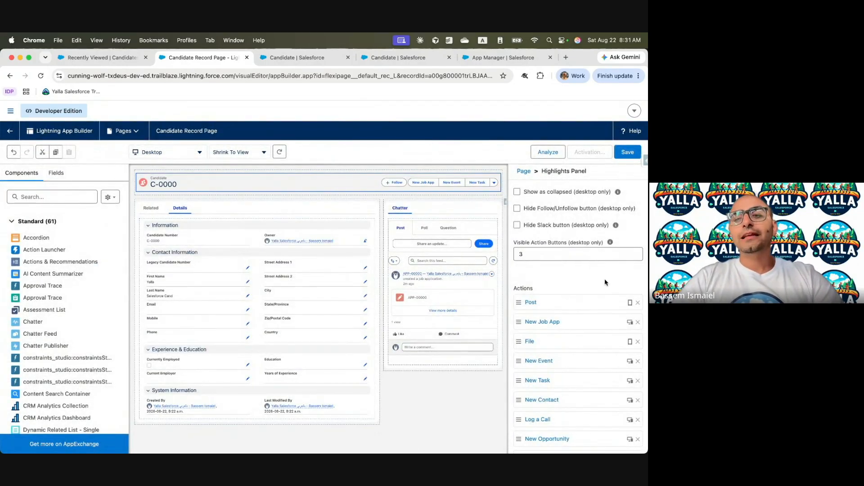
# Add a visibility filter to the New Job App action with device Form Factor equal to Phone.
pyautogui.scroll(-5, 570, 353)
pyautogui.scroll(3, 570, 352)
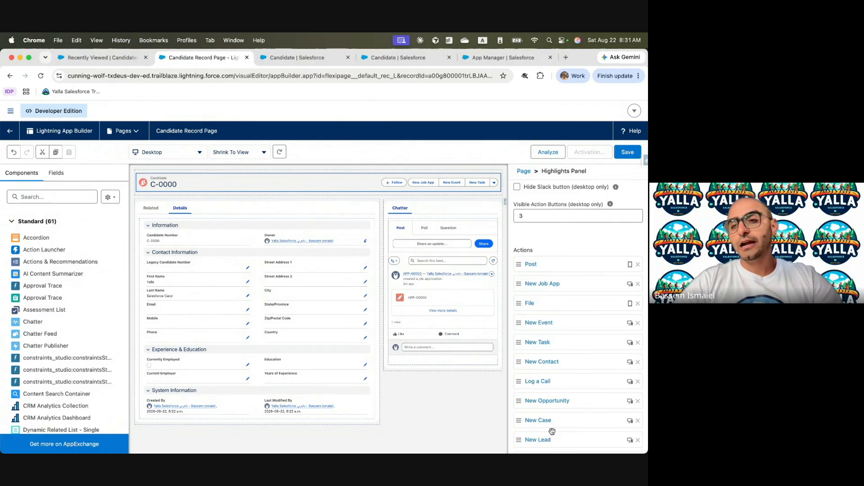
pyautogui.click(557, 284)
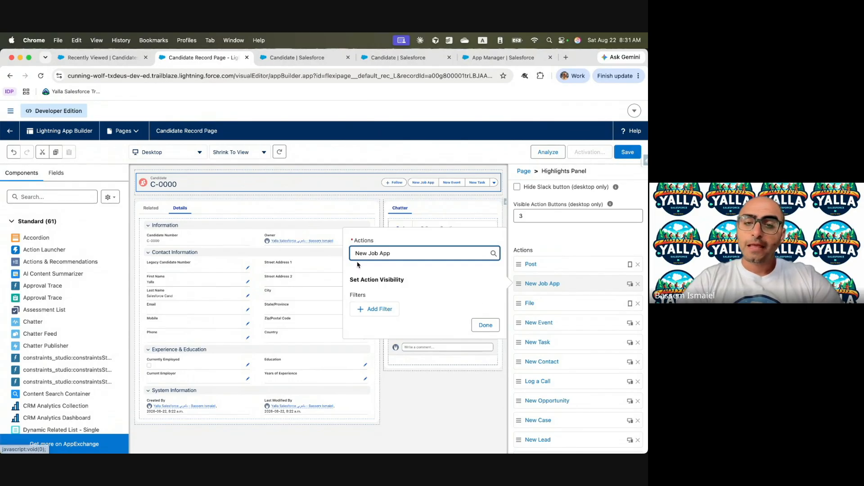
pyautogui.click(374, 309)
pyautogui.click(412, 286)
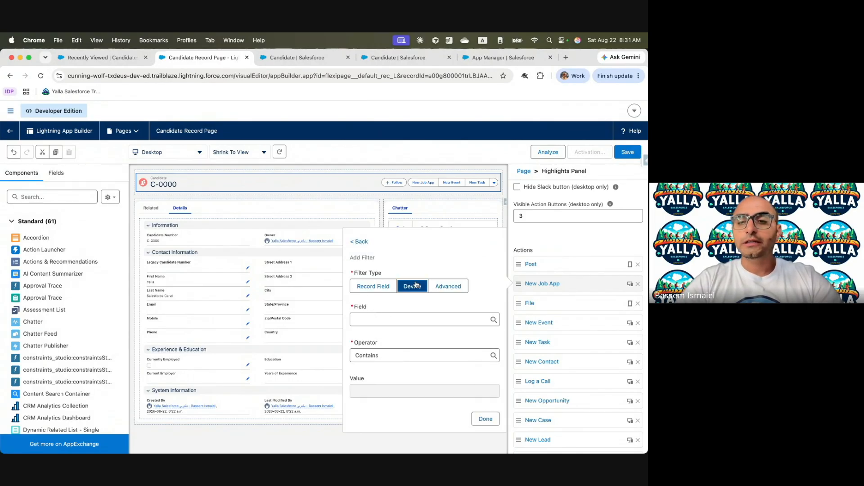
pyautogui.click(375, 392)
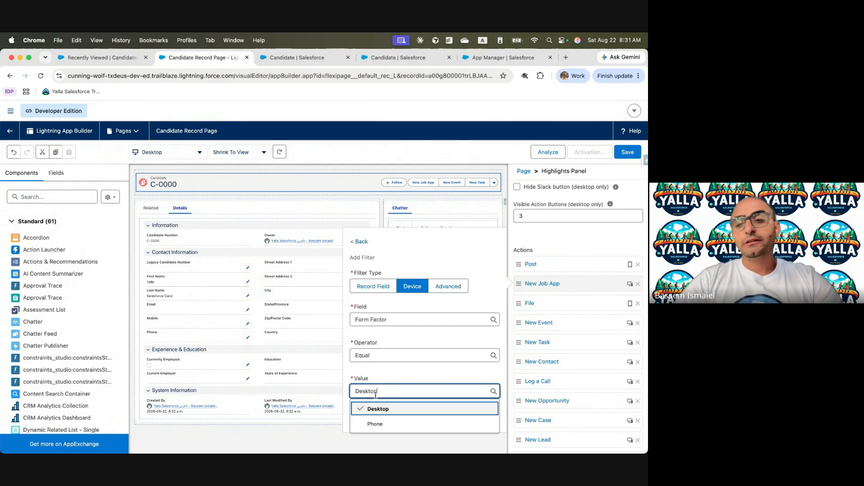
pyautogui.click(379, 422)
pyautogui.click(486, 419)
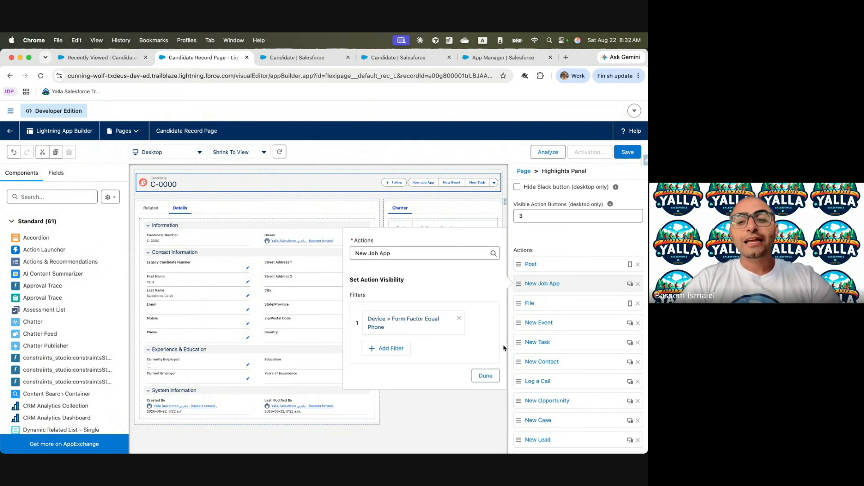
pyautogui.click(485, 377)
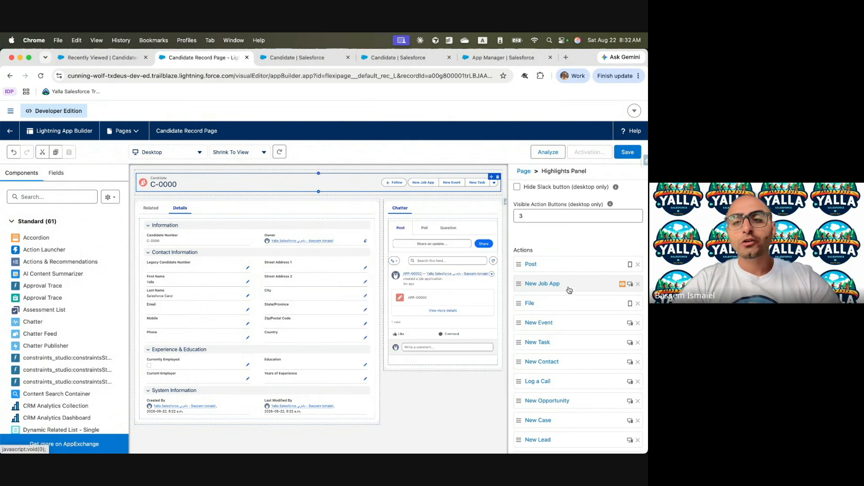
# Remove the Form Factor visibility filter from the New Job App action in the Highlights Panel.
pyautogui.click(622, 284)
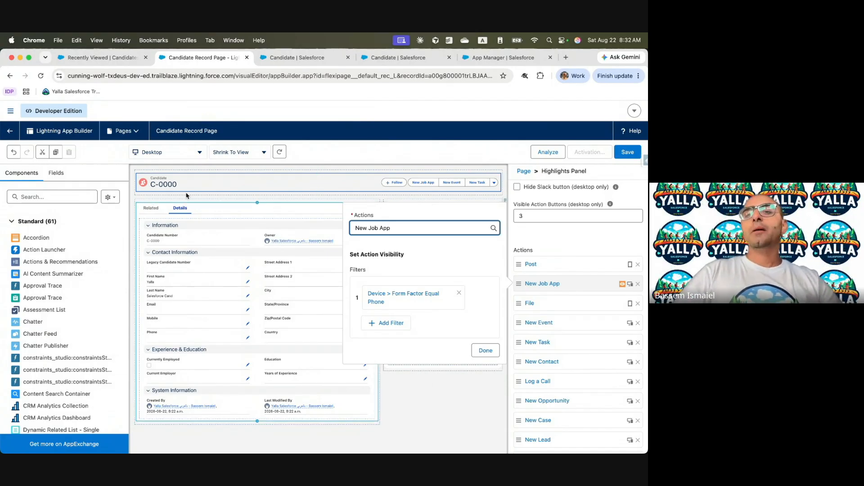
pyautogui.click(272, 301)
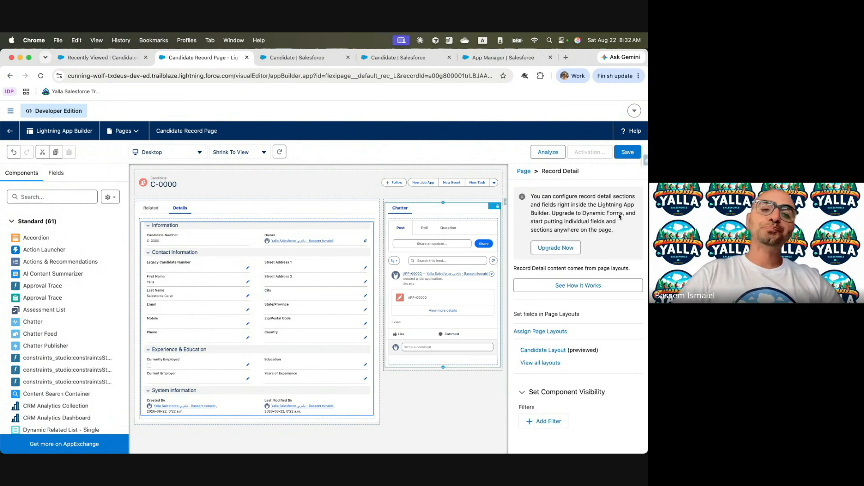
pyautogui.click(470, 181)
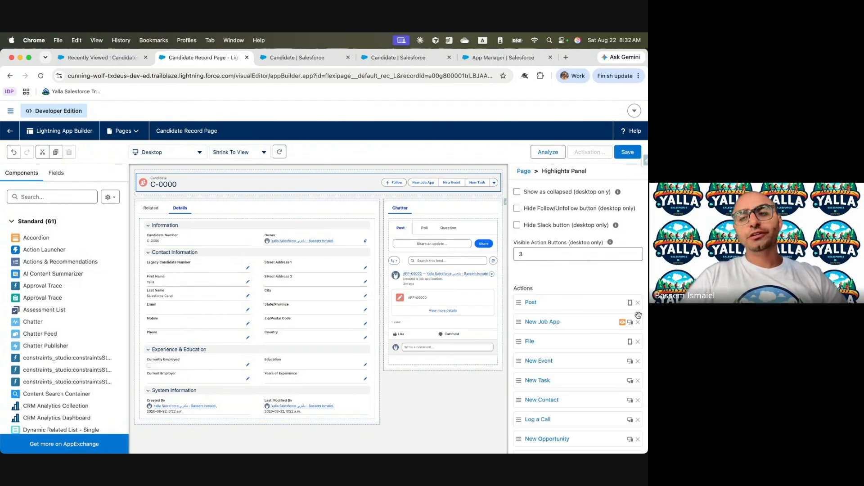
pyautogui.click(584, 322)
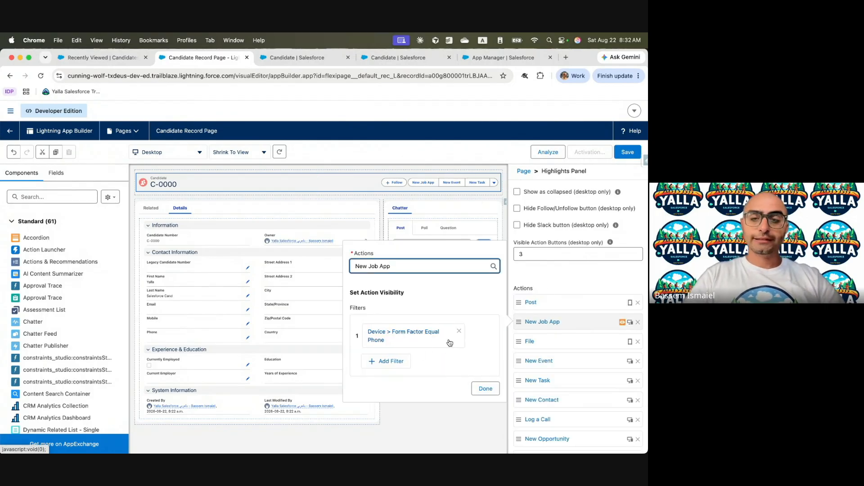
pyautogui.click(459, 331)
pyautogui.click(483, 338)
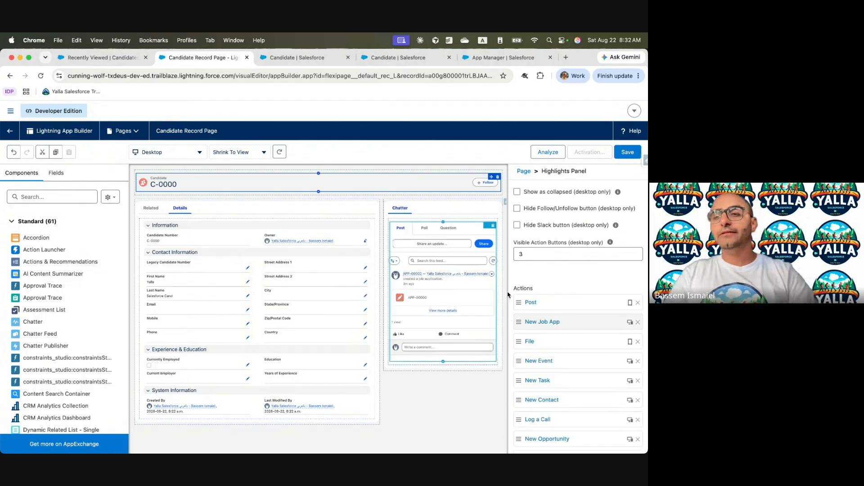
# Save the Candidate Record Page and postpone its activation.
pyautogui.click(628, 153)
pyautogui.click(190, 240)
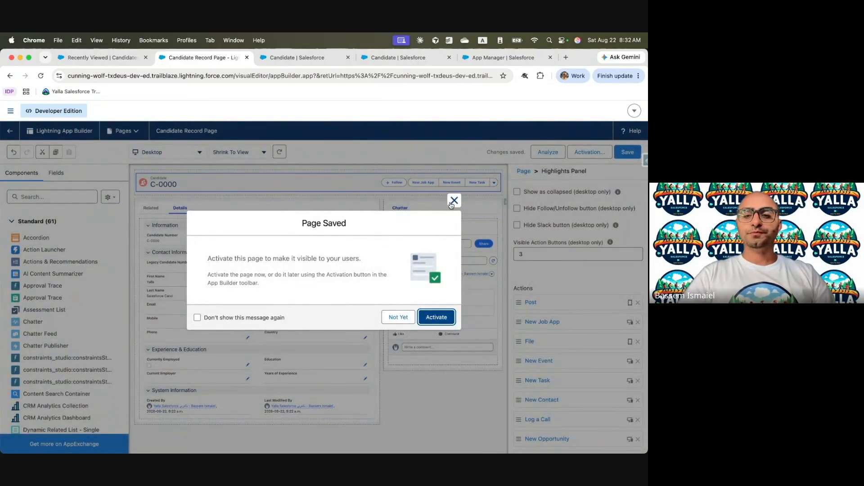
pyautogui.click(391, 322)
# Return to Trailhead, proceed to the Create a Custom Review Record Page unit, and read how to create a Review record.
pyautogui.hotkey('ctrl', 'Left')
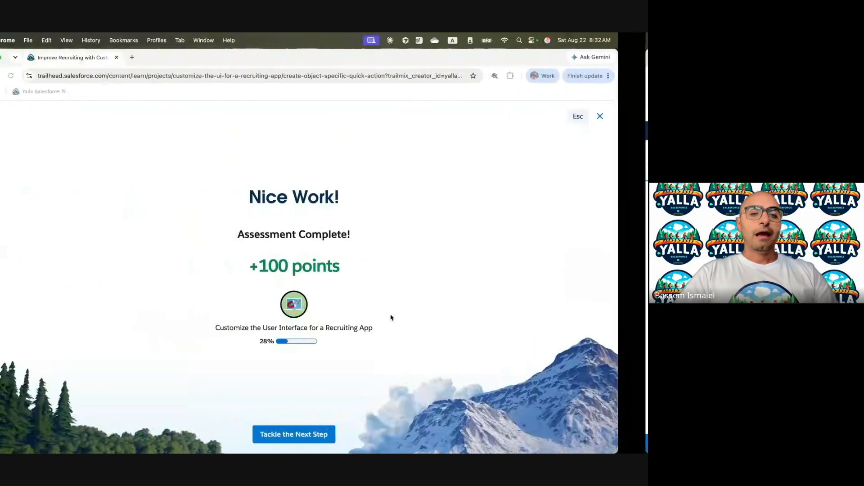
pyautogui.click(301, 437)
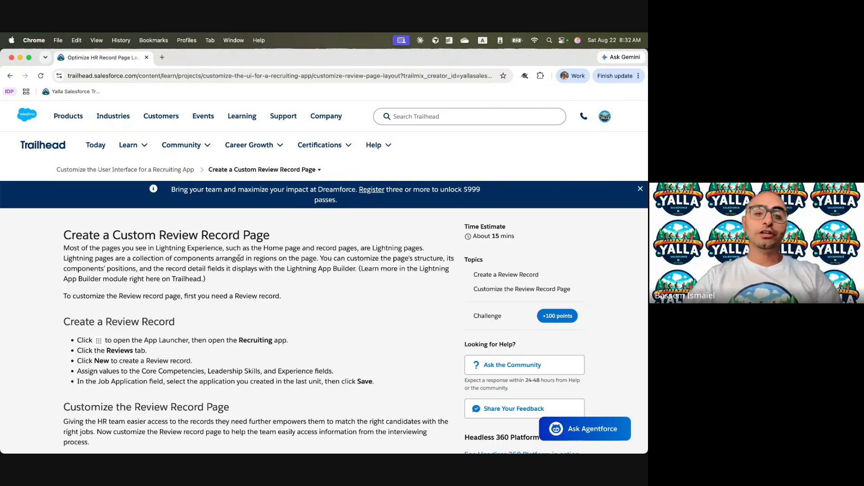
pyautogui.scroll(-1, 239, 258)
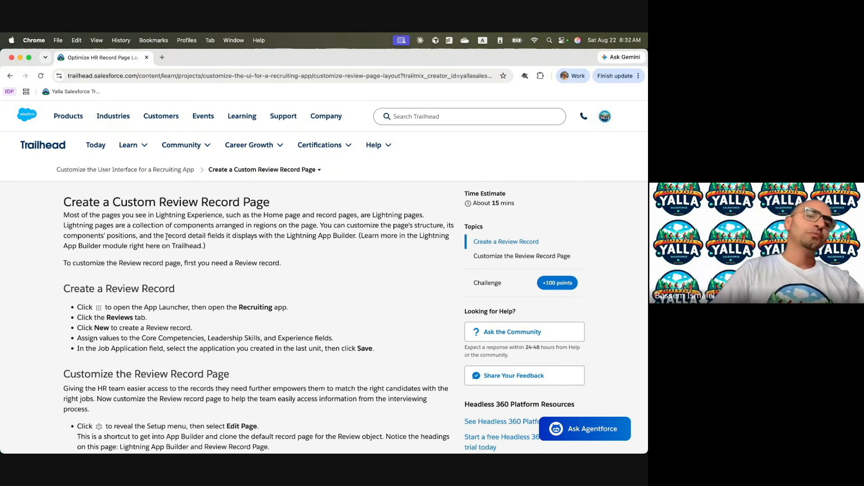
pyautogui.moveTo(159, 203); pyautogui.dragTo(220, 205)
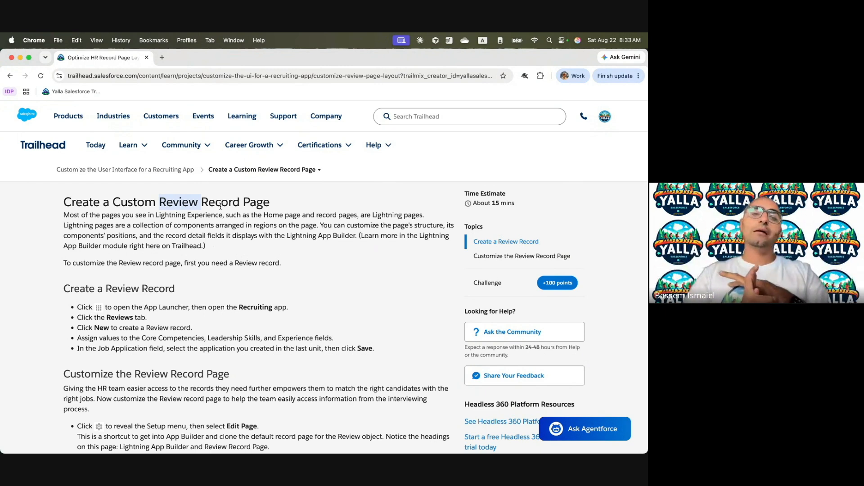
pyautogui.click(184, 240)
pyautogui.scroll(-2, 184, 241)
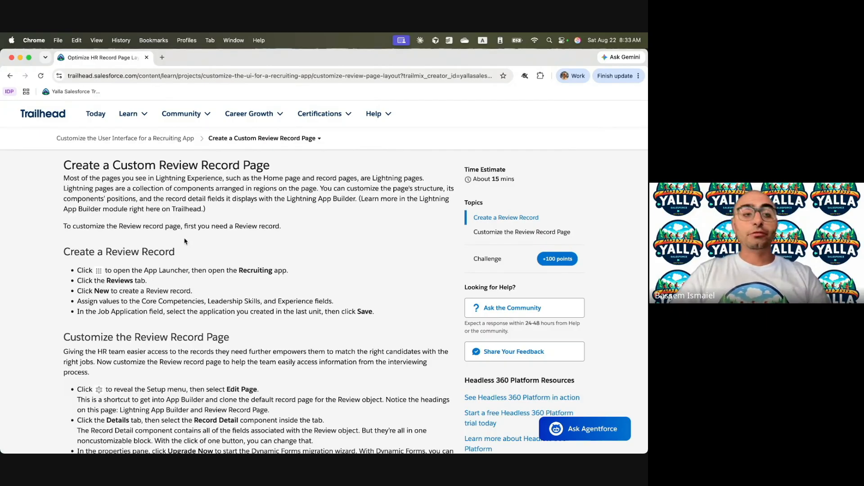
pyautogui.moveTo(78, 256); pyautogui.dragTo(249, 249)
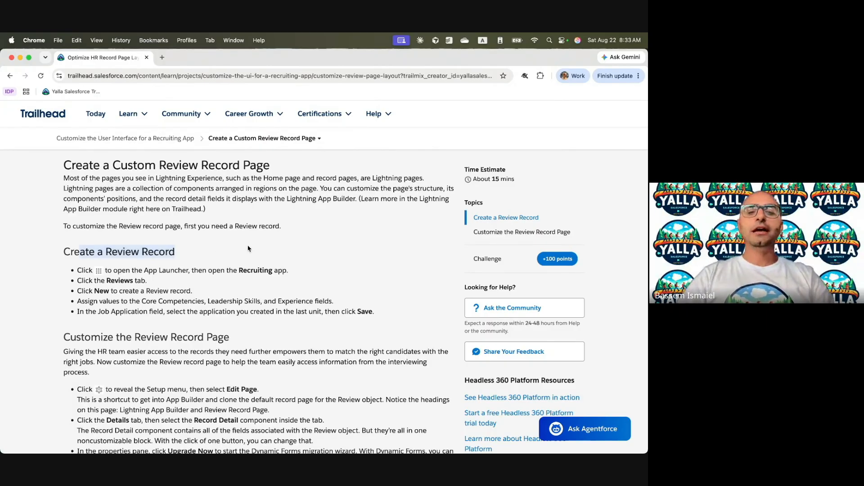
pyautogui.click(145, 264)
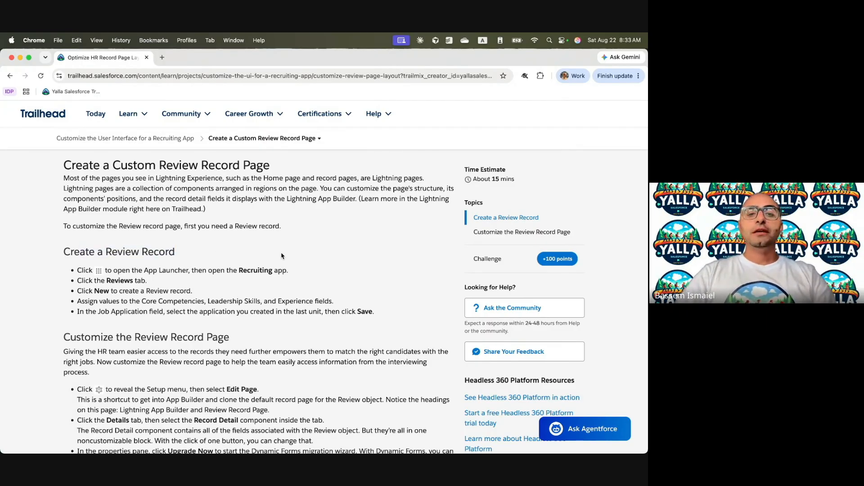
# Switch back to Salesforce, leave Lightning App Builder, and open the All list view of Reviews in the Recruiting app.
pyautogui.hotkey('ctrl', 'Right')
pyautogui.click(13, 131)
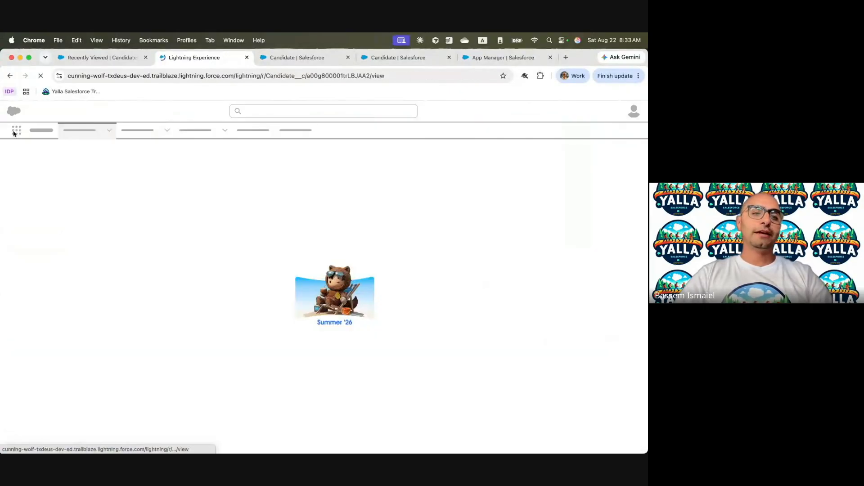
pyautogui.hotkey('ctrl', 'Left')
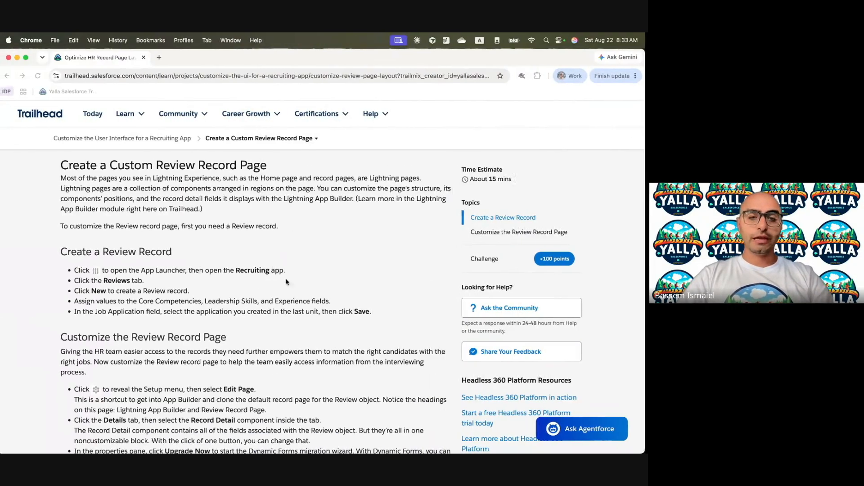
pyautogui.hotkey('ctrl', 'Right')
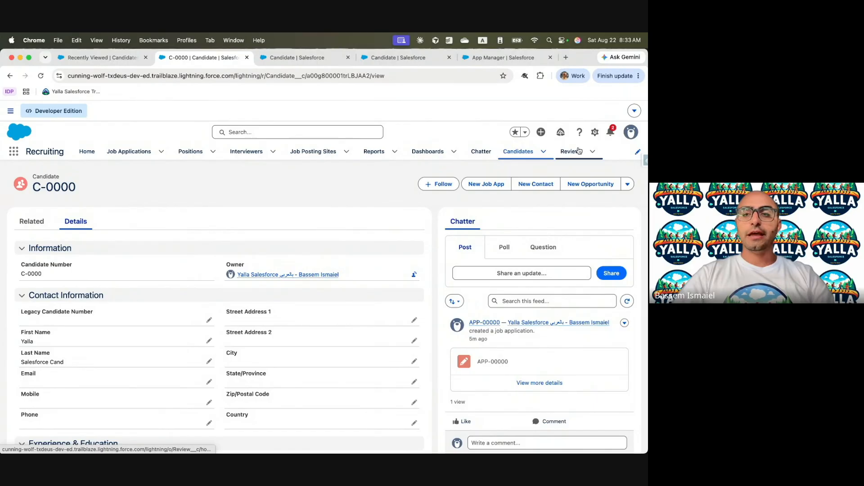
pyautogui.click(571, 151)
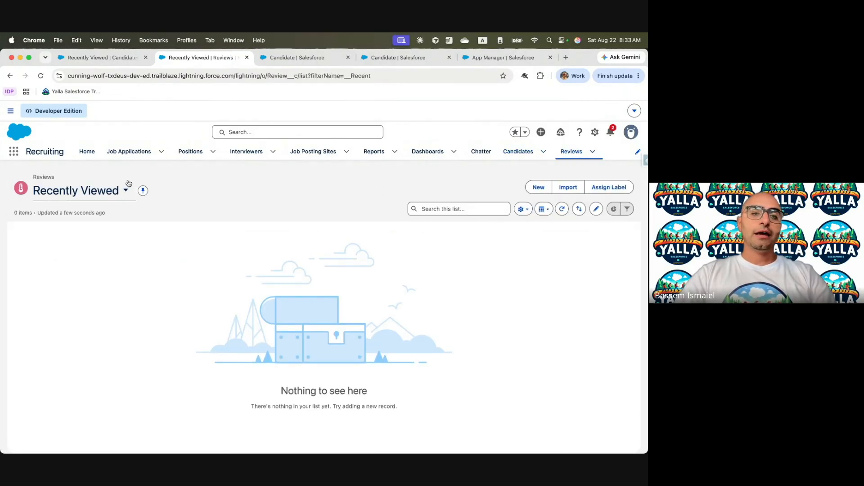
pyautogui.click(127, 191)
pyautogui.click(81, 274)
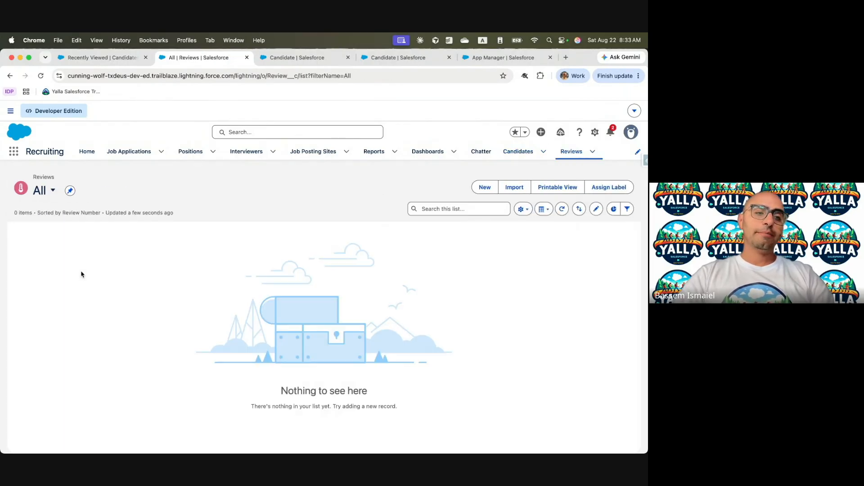
pyautogui.hotkey('ctrl', 'Right')
pyautogui.hotkey('ctrl', 'Left')
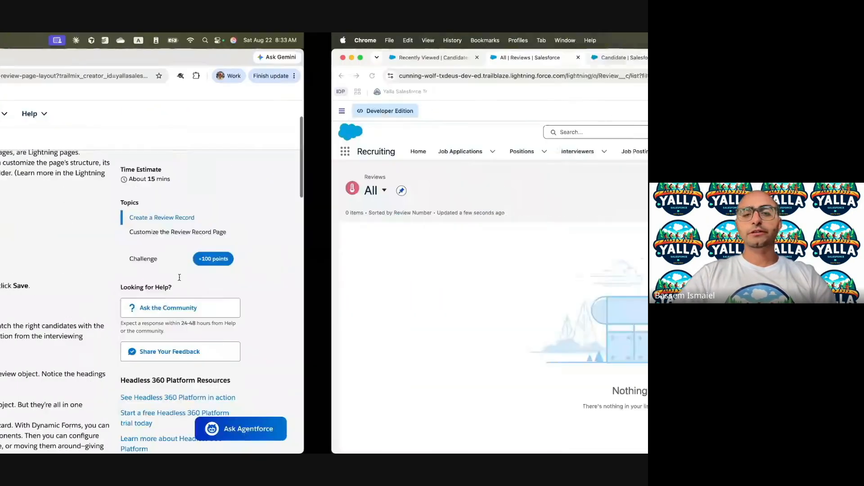
# Start a new Review with Core Competencies set to 2, Leadership Skills to 3, and Experience to 2.
pyautogui.click(490, 187)
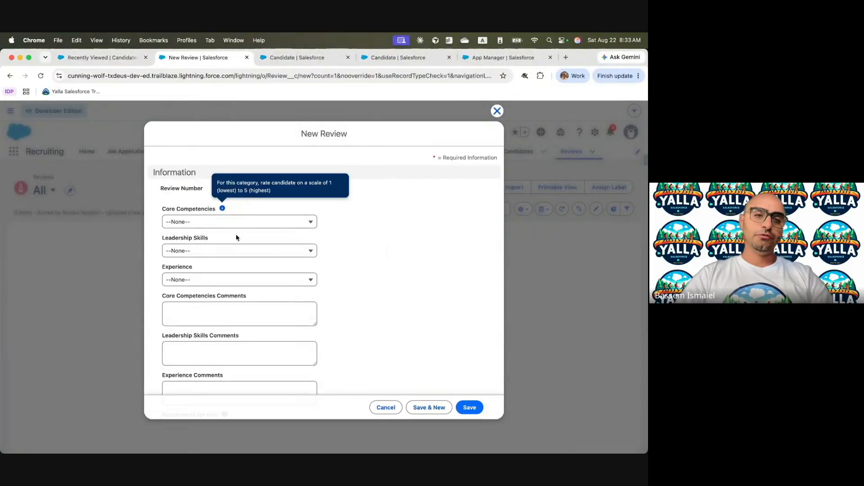
pyautogui.click(226, 223)
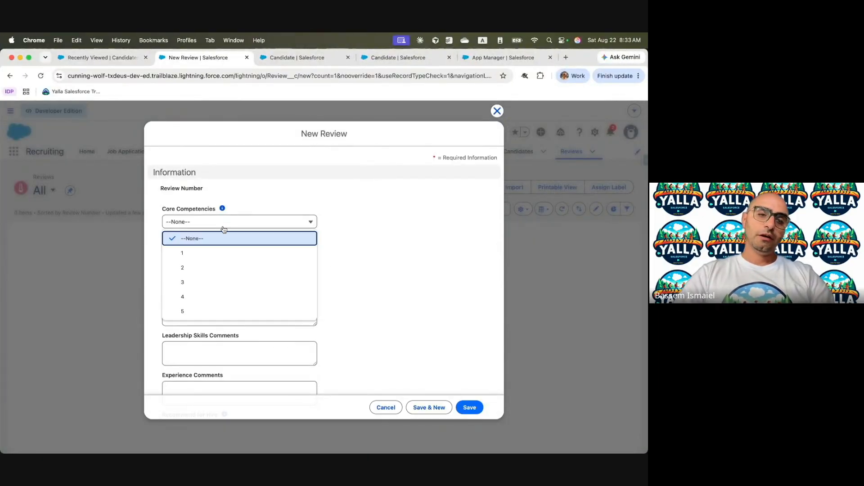
pyautogui.click(204, 270)
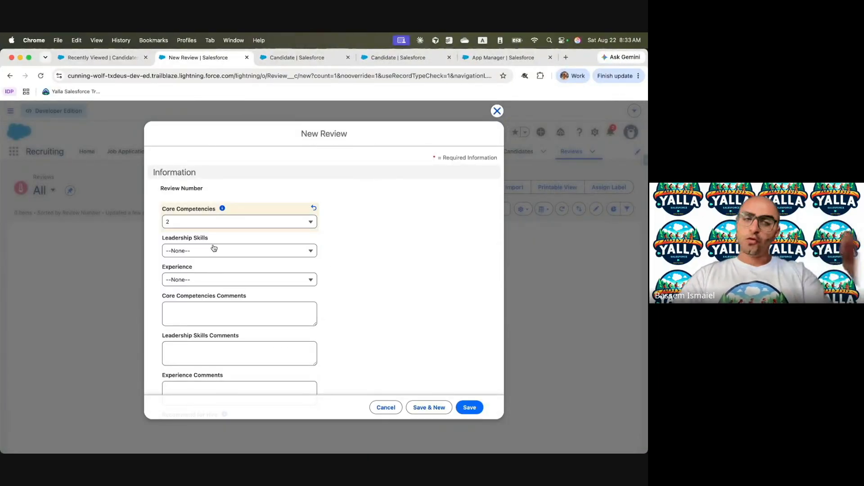
pyautogui.click(214, 250)
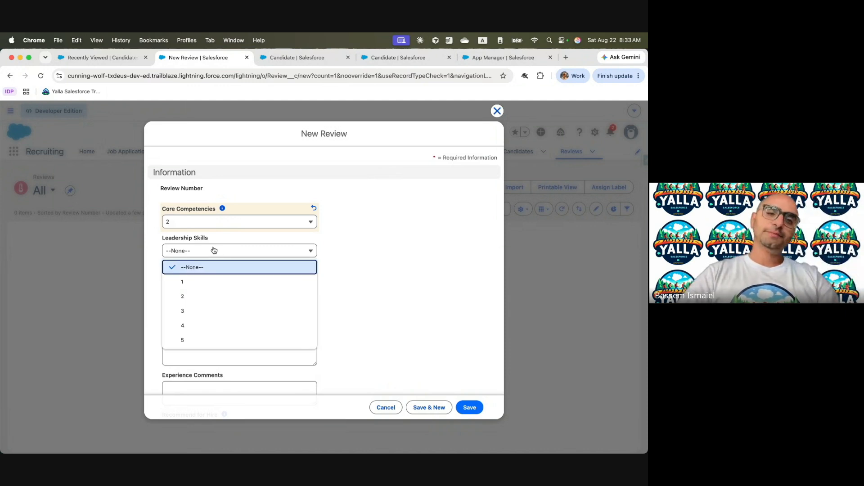
pyautogui.click(203, 310)
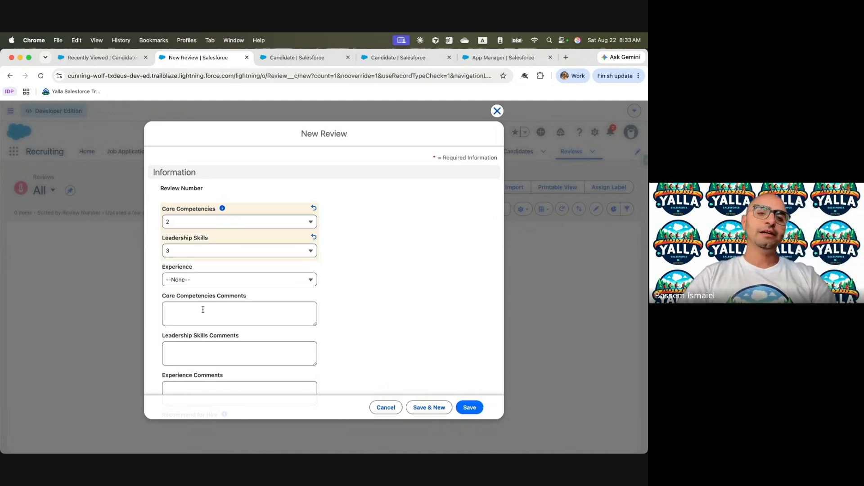
pyautogui.click(206, 282)
pyautogui.click(199, 321)
# Link the new Review to job application APP-00000.
pyautogui.scroll(-3, 250, 325)
pyautogui.scroll(-1, 250, 325)
pyautogui.click(234, 372)
pyautogui.click(221, 404)
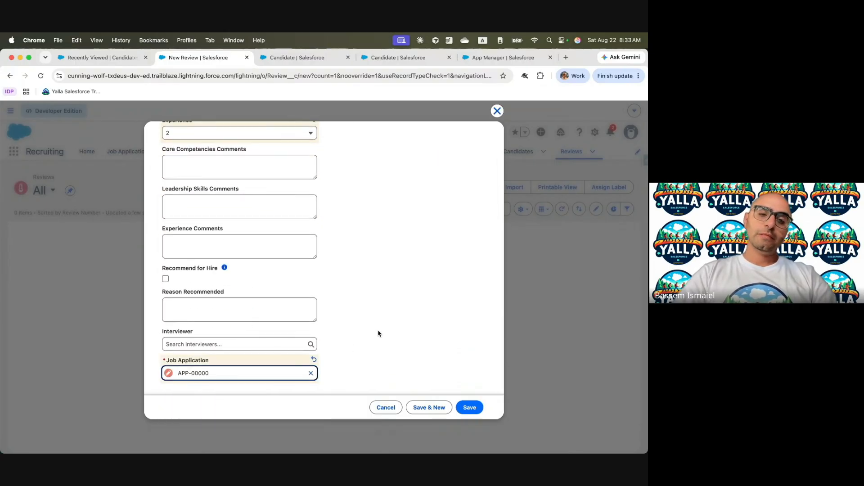
# Save the new Review and open its record page for editing in Lightning App Builder.
pyautogui.click(475, 408)
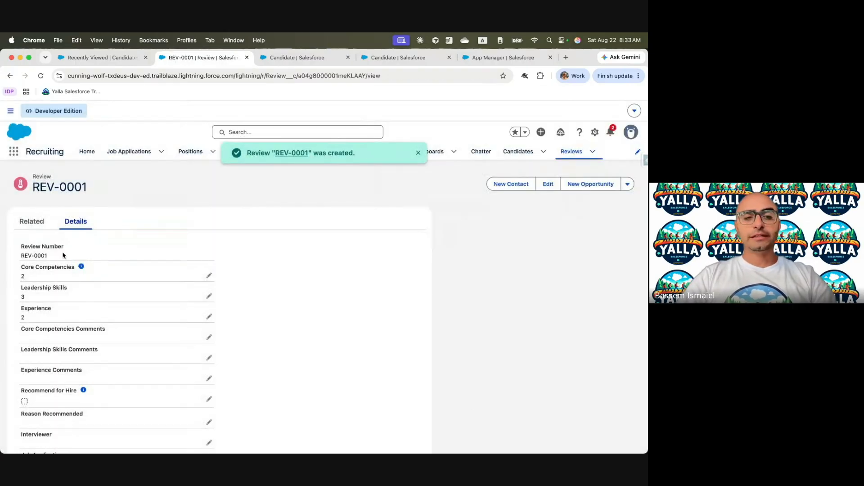
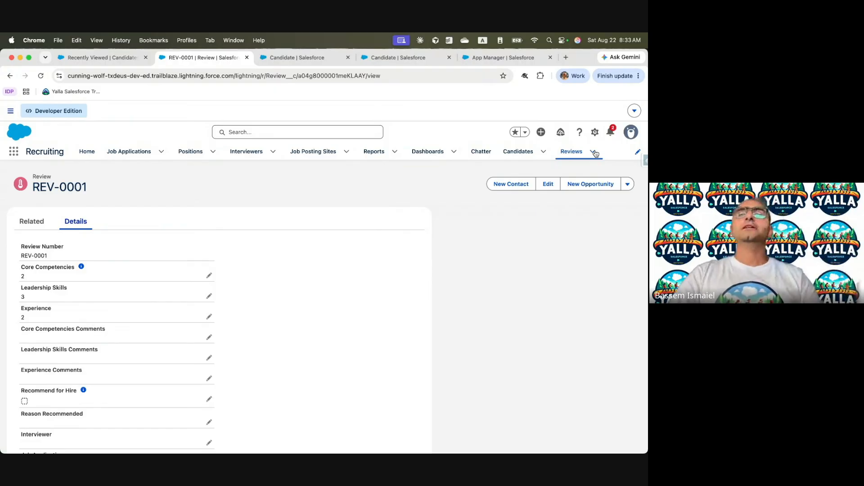
pyautogui.click(595, 133)
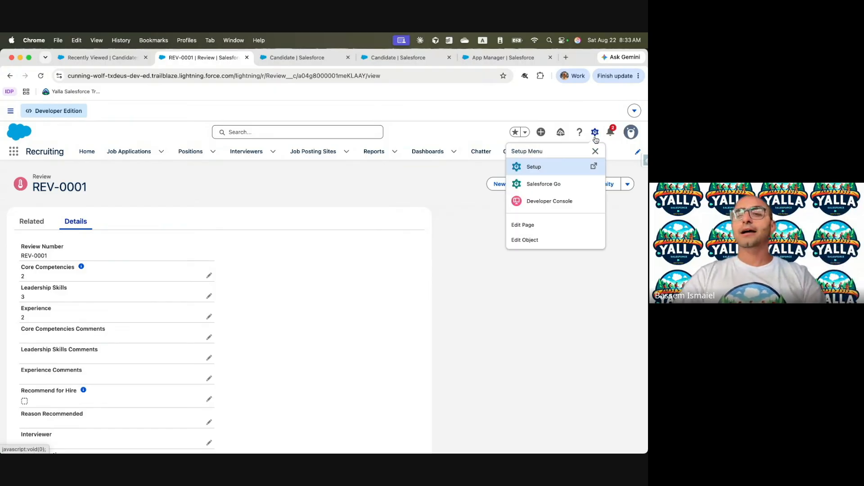
pyautogui.click(547, 229)
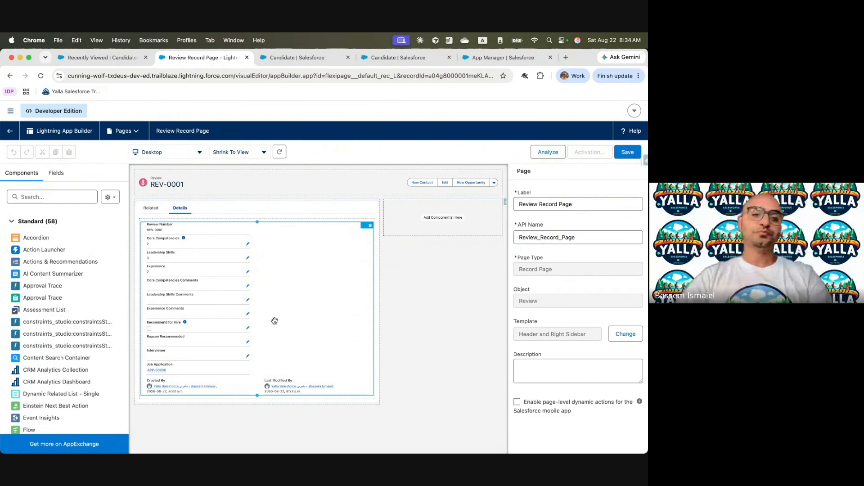
# Read Trailhead's Customize the Review Record Page instructions, then switch back to Salesforce and select the Record Detail component.
pyautogui.hotkey('ctrl', 'Left')
pyautogui.scroll(-2, 169, 324)
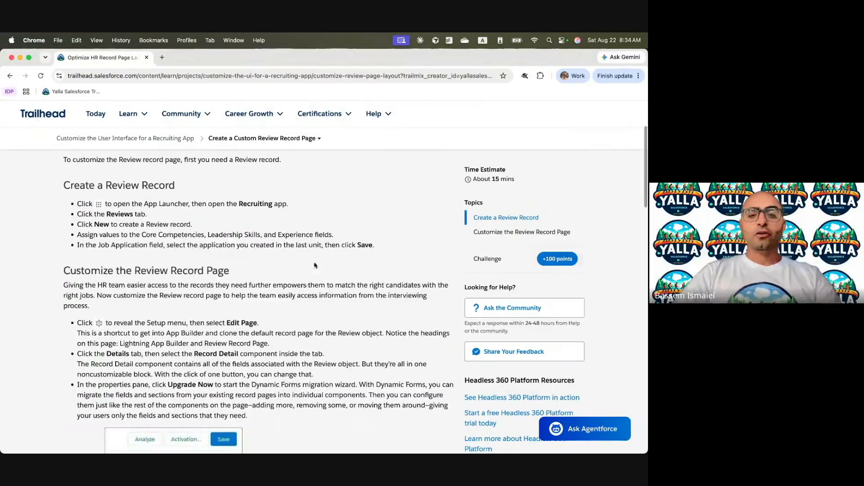
pyautogui.scroll(-3, 301, 266)
pyautogui.hotkey('ctrl', 'Right')
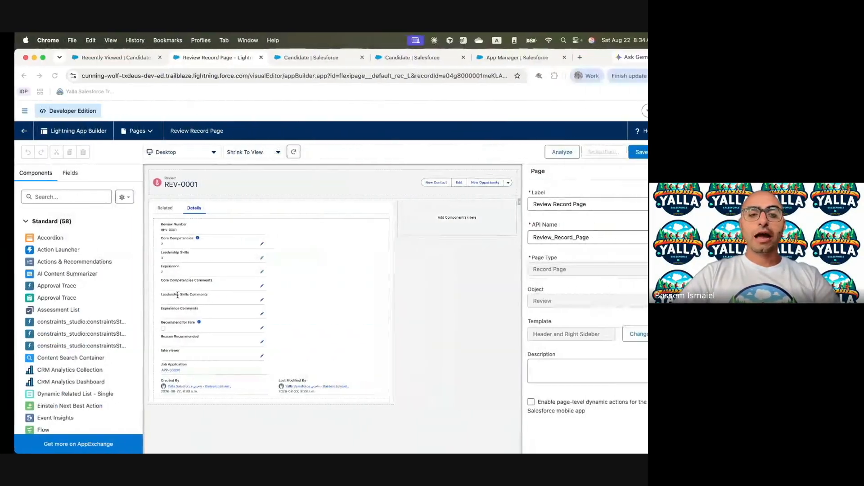
pyautogui.click(203, 270)
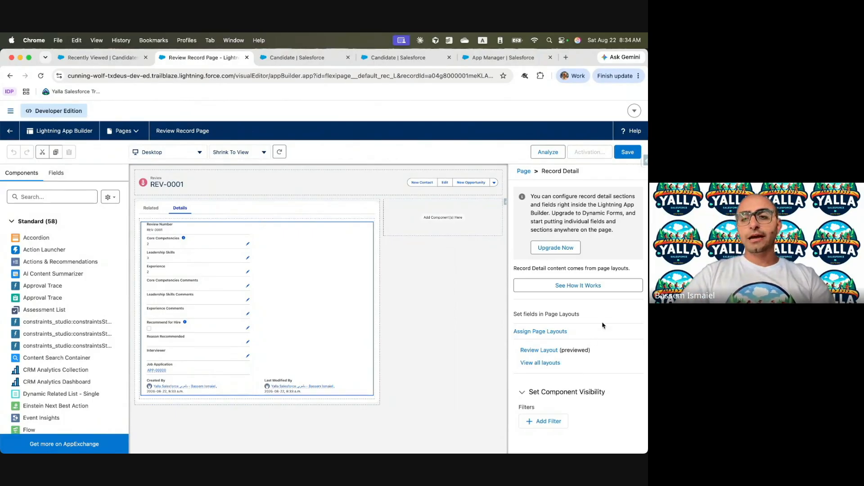
# Open the previewed Review Layout in a separate browser tab, examine its fields, then close it and return to the Review Record Page.
pyautogui.rightClick(545, 354)
pyautogui.click(530, 356)
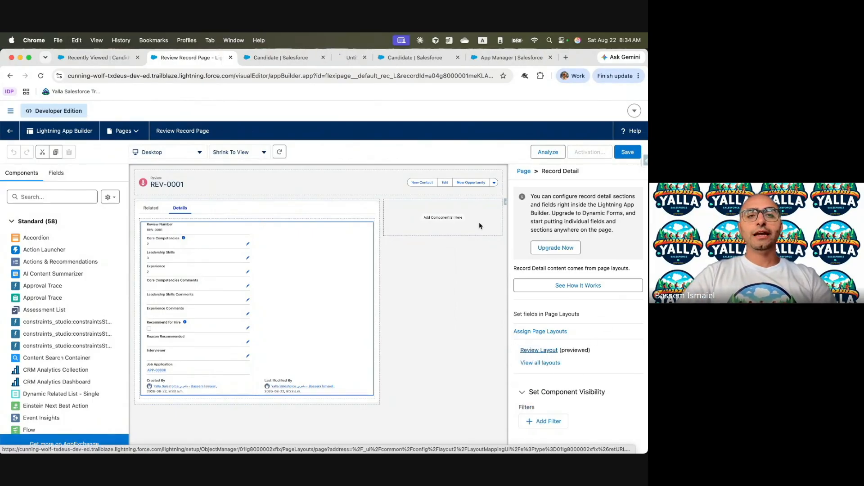
pyautogui.click(342, 60)
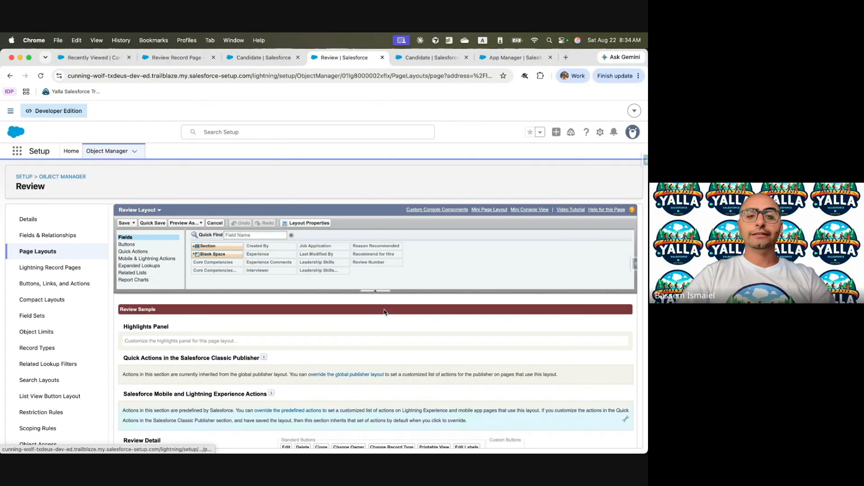
pyautogui.scroll(-10, 304, 358)
pyautogui.scroll(10, 304, 357)
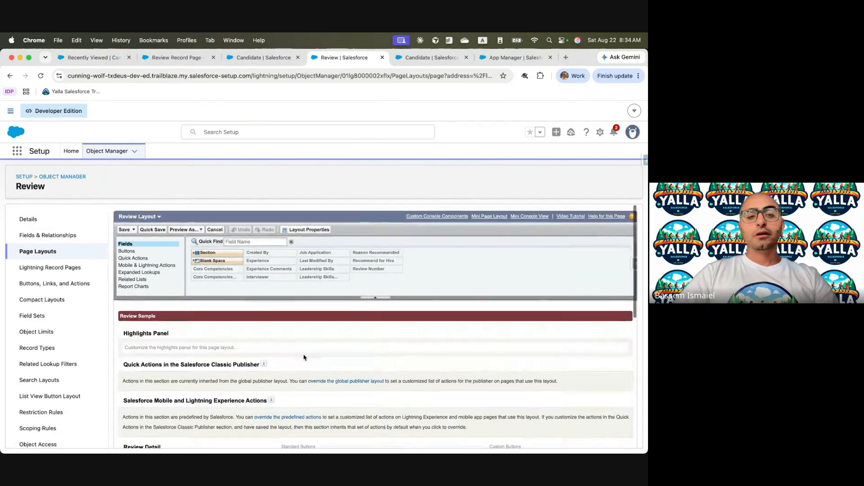
pyautogui.scroll(-5, 303, 355)
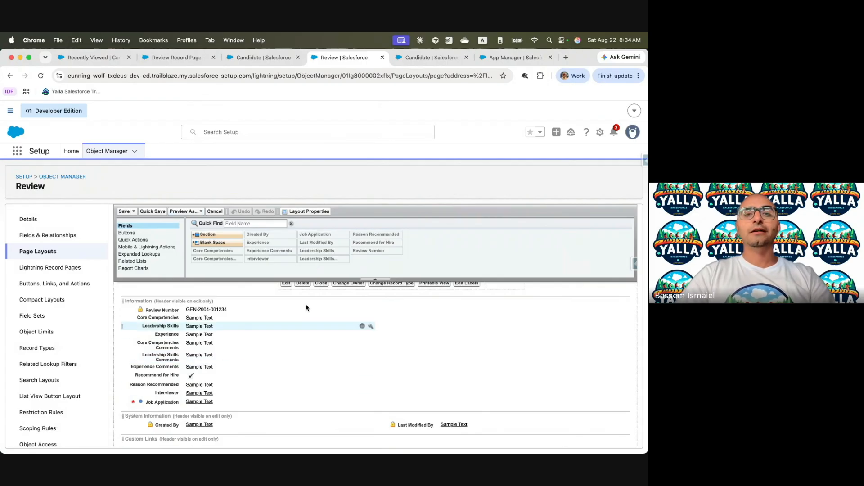
pyautogui.click(382, 58)
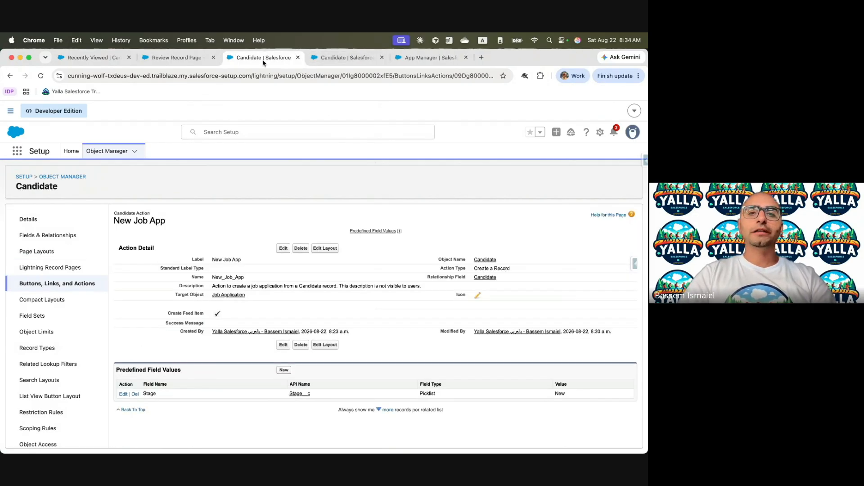
pyautogui.click(361, 58)
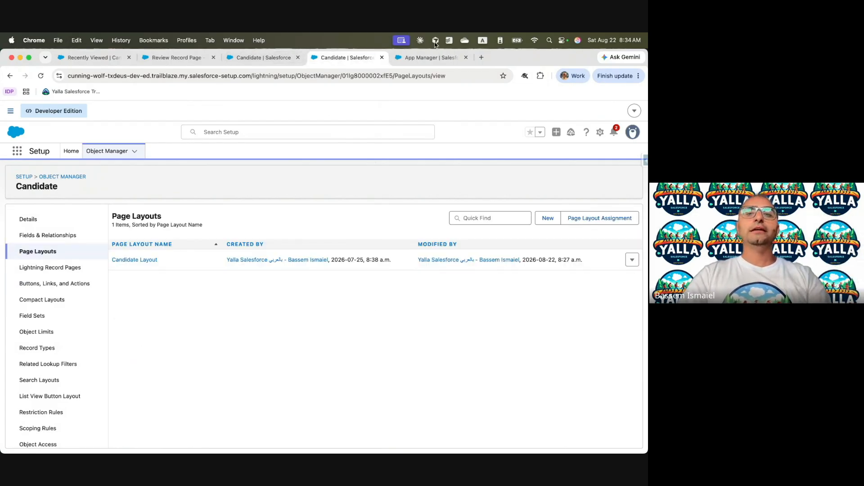
pyautogui.hotkey('ctrl', 'Tab')
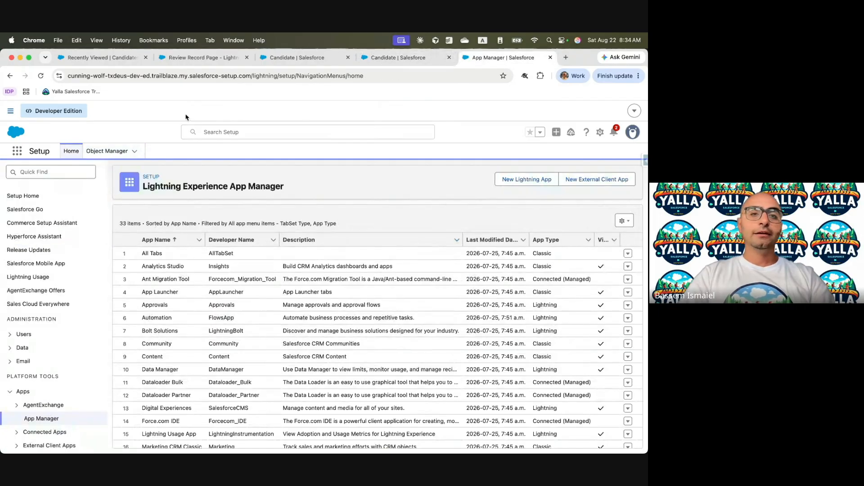
pyautogui.click(204, 58)
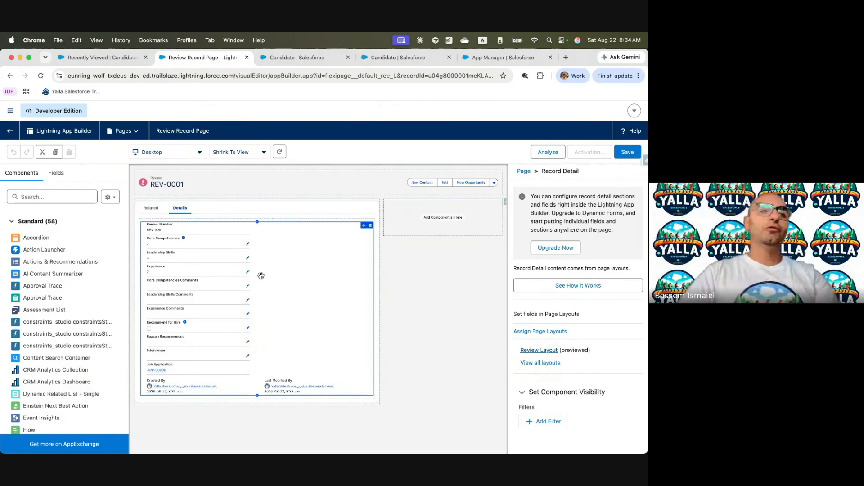
# Upgrade the Record Detail component to Dynamic Forms by migrating the fields from Review Layout.
pyautogui.click(556, 248)
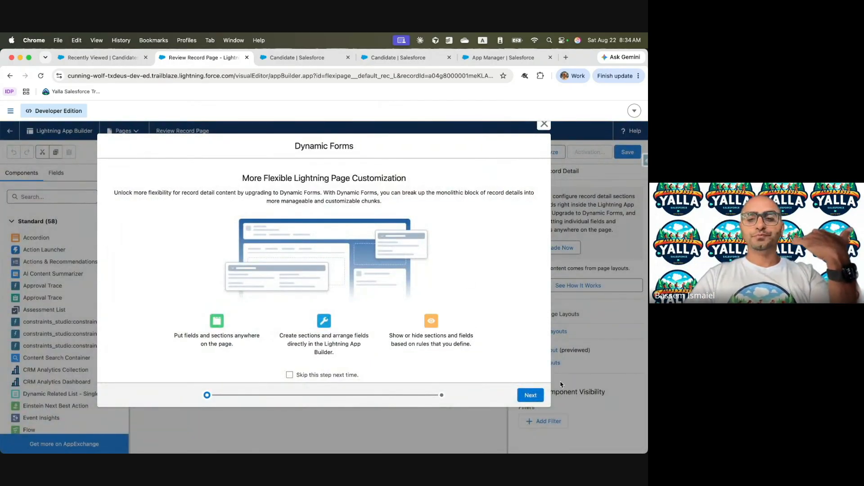
pyautogui.click(540, 398)
pyautogui.click(104, 297)
pyautogui.click(526, 396)
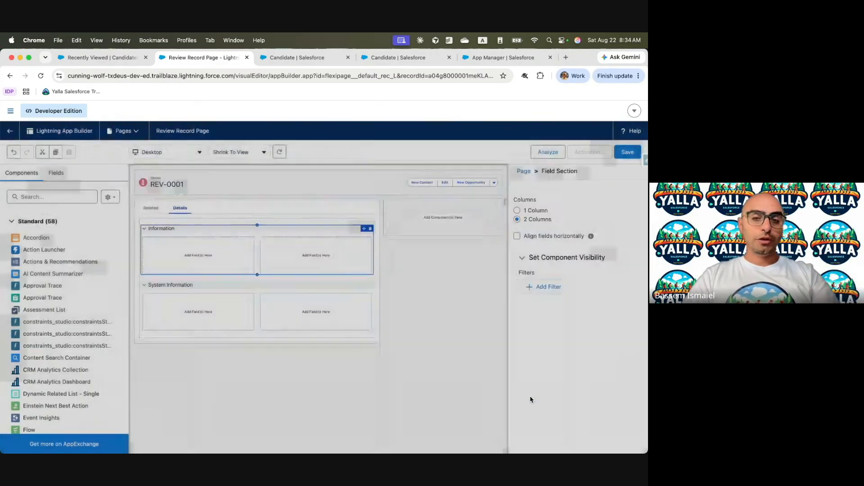
# Examine the migrated Information and System Information sections, the Experience field's properties, and the available Review fields and field components.
pyautogui.scroll(-5, 305, 305)
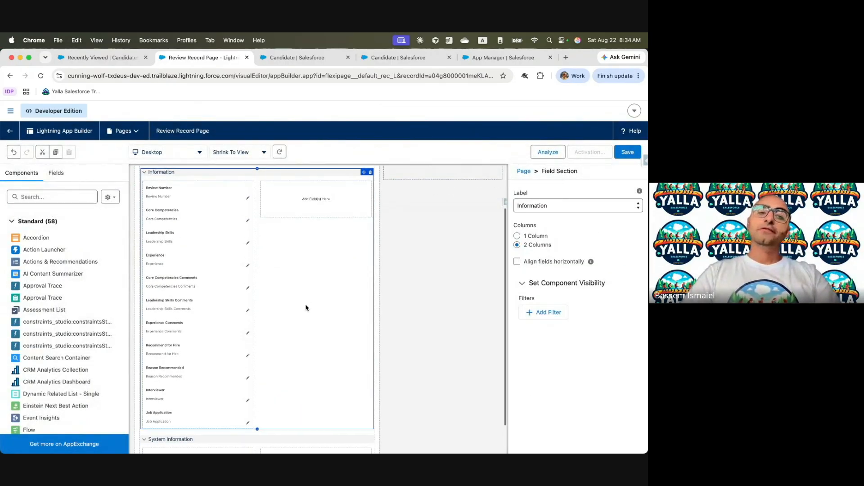
pyautogui.scroll(5, 305, 305)
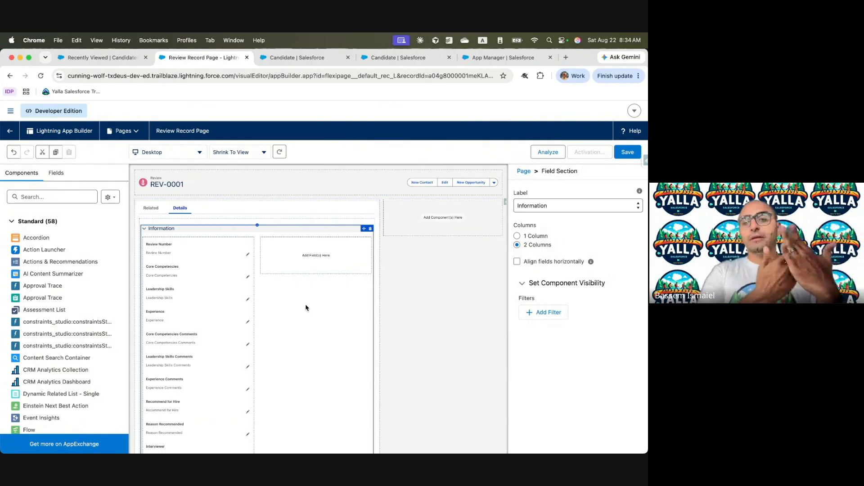
pyautogui.scroll(-4, 305, 308)
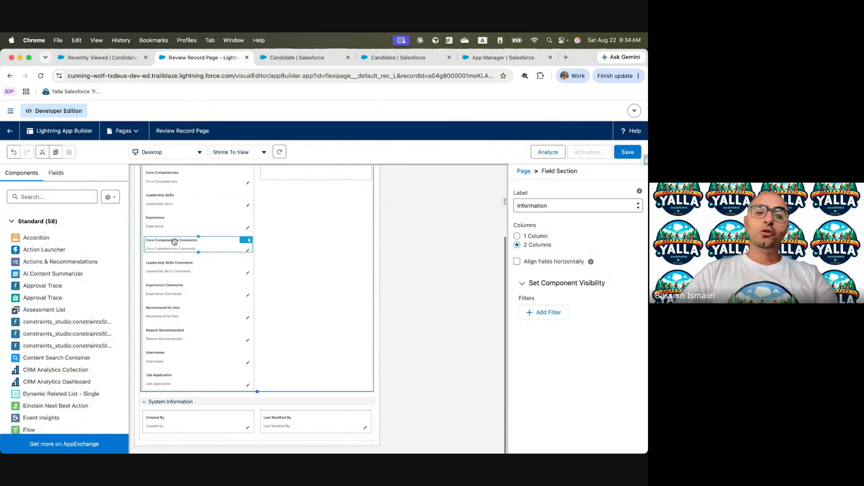
pyautogui.click(179, 227)
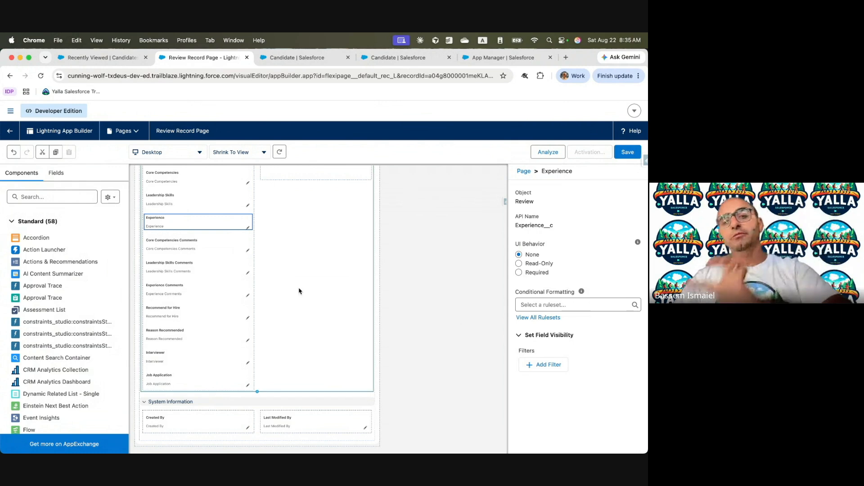
pyautogui.scroll(2, 298, 290)
pyautogui.scroll(-2, 298, 290)
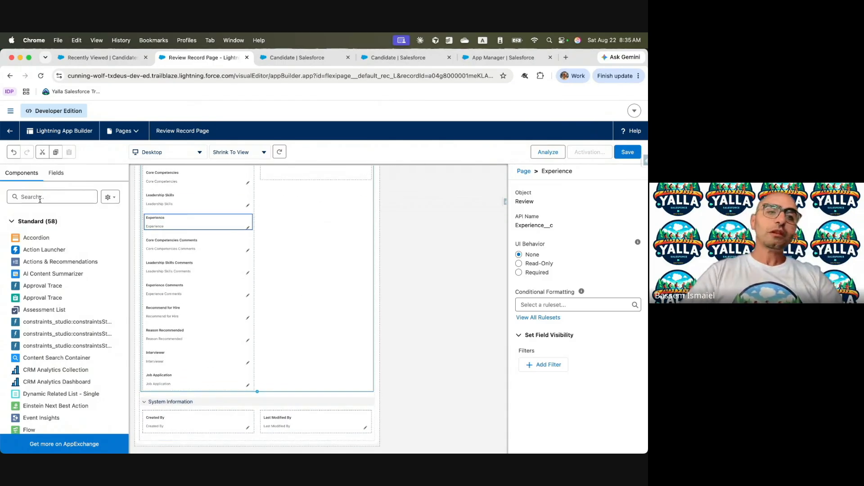
pyautogui.click(52, 175)
pyautogui.scroll(-3, 50, 306)
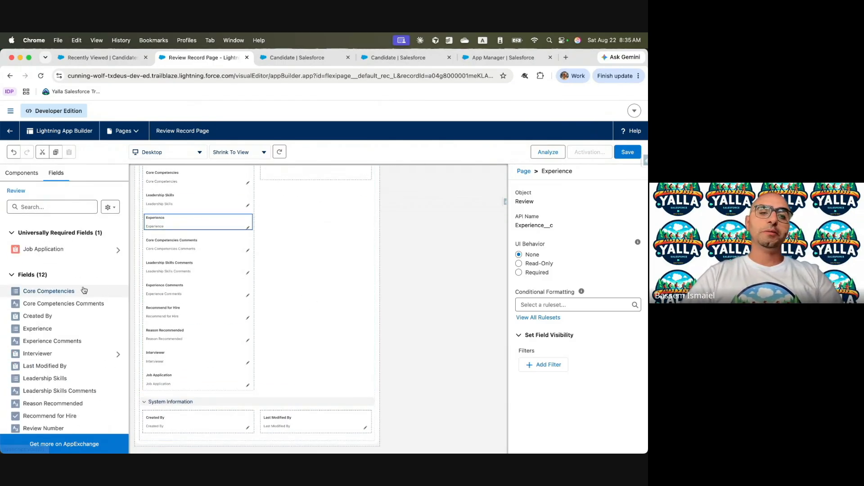
pyautogui.scroll(3, 83, 291)
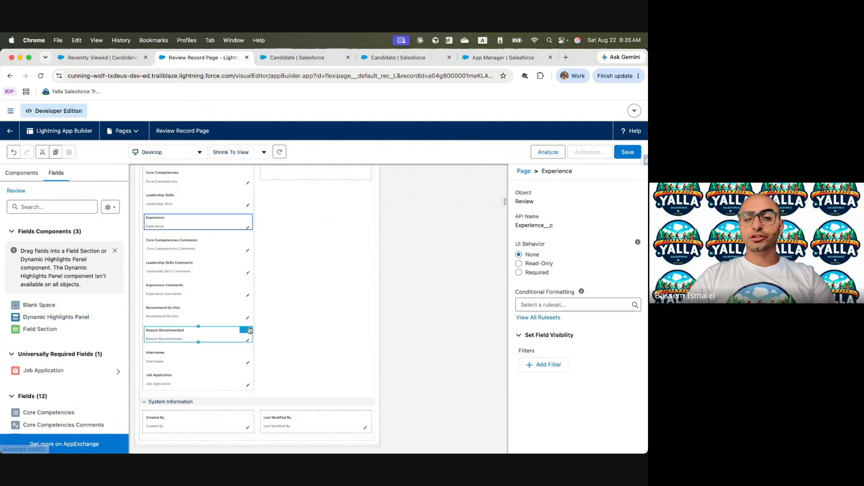
# Switch to Trailhead, read how to create and fill the new field sections, and return to Lightning App Builder.
pyautogui.hotkey('ctrl', 'Left')
pyautogui.scroll(-5, 241, 267)
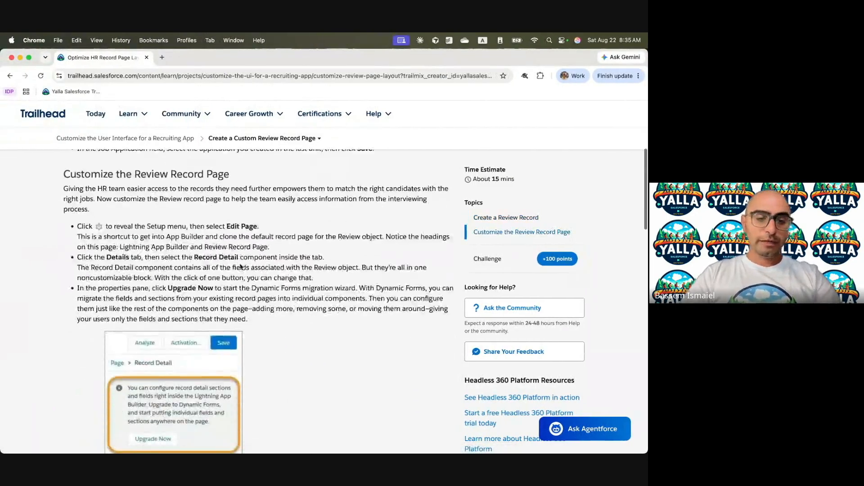
pyautogui.scroll(-5, 241, 267)
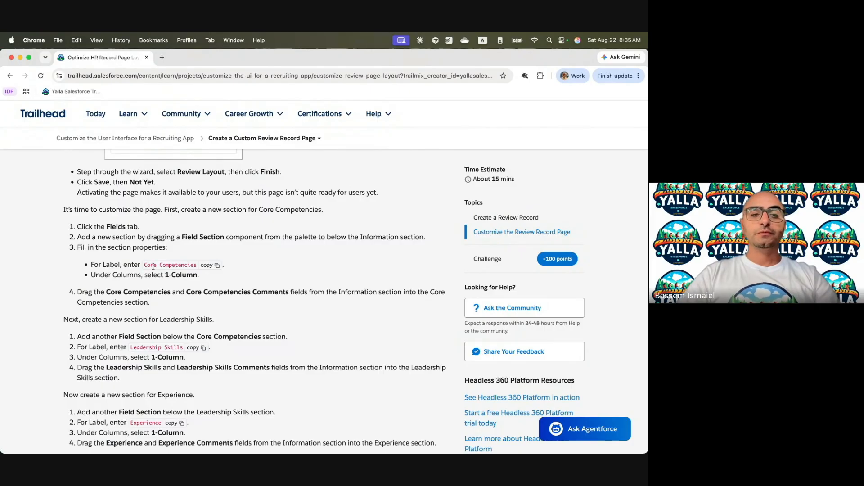
pyautogui.scroll(-3, 161, 335)
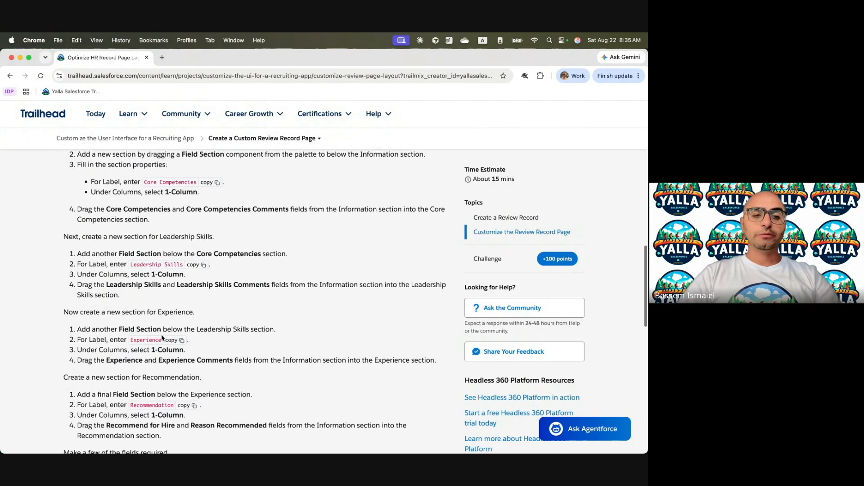
pyautogui.hotkey('ctrl', 'Right')
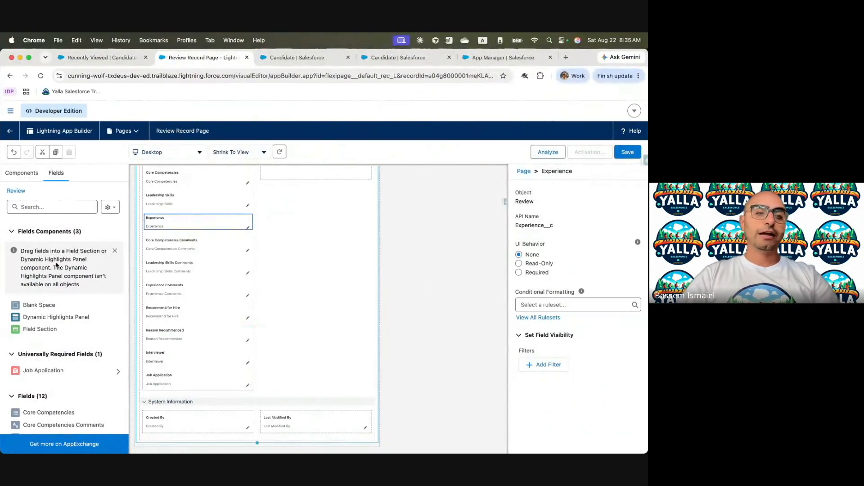
# Add four Field Section components between the Information and System Information sections, and select the first one.
pyautogui.moveTo(39, 333); pyautogui.dragTo(171, 401)
pyautogui.moveTo(40, 329); pyautogui.dragTo(184, 402)
pyautogui.moveTo(53, 335); pyautogui.dragTo(184, 393)
pyautogui.moveTo(43, 332); pyautogui.dragTo(188, 433)
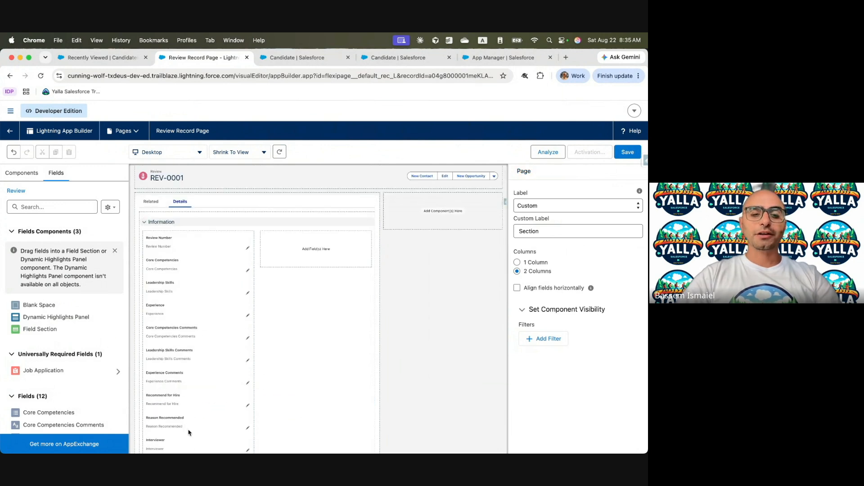
pyautogui.scroll(-4, 367, 383)
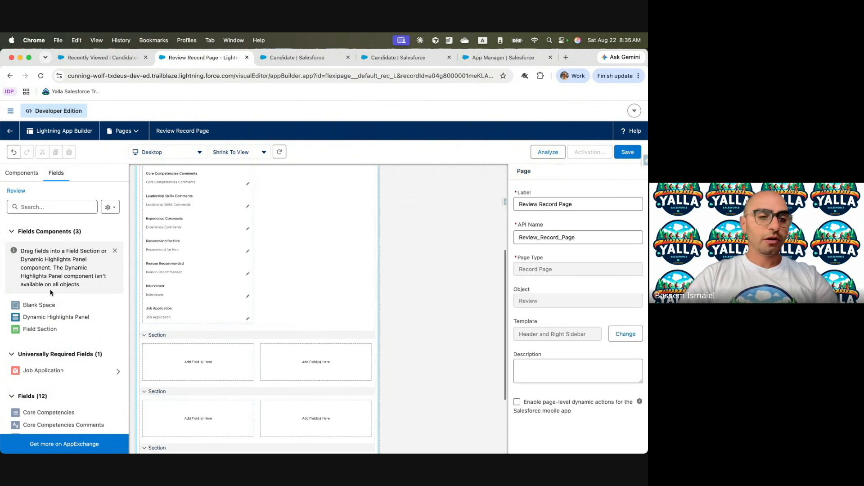
pyautogui.moveTo(37, 333); pyautogui.dragTo(213, 337)
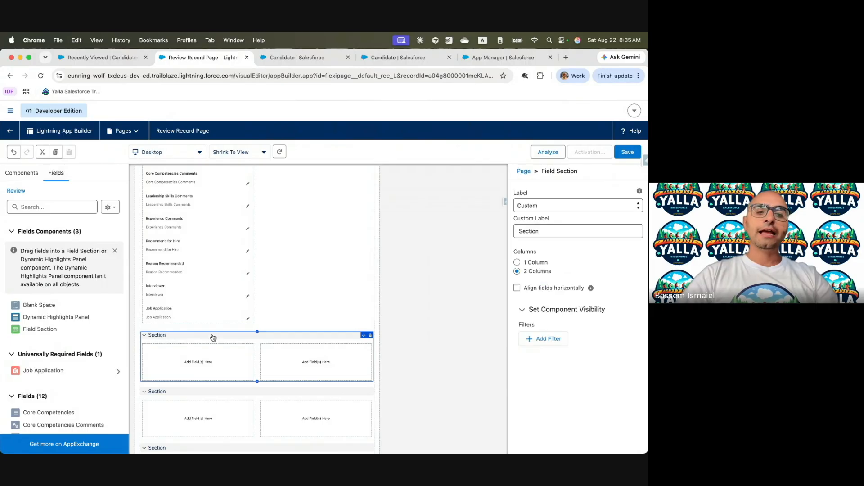
# Check the section properties in Trailhead, then set the first new section's custom label to Core Competencies and keep that section selected.
pyautogui.hotkey('ctrl', 'Left')
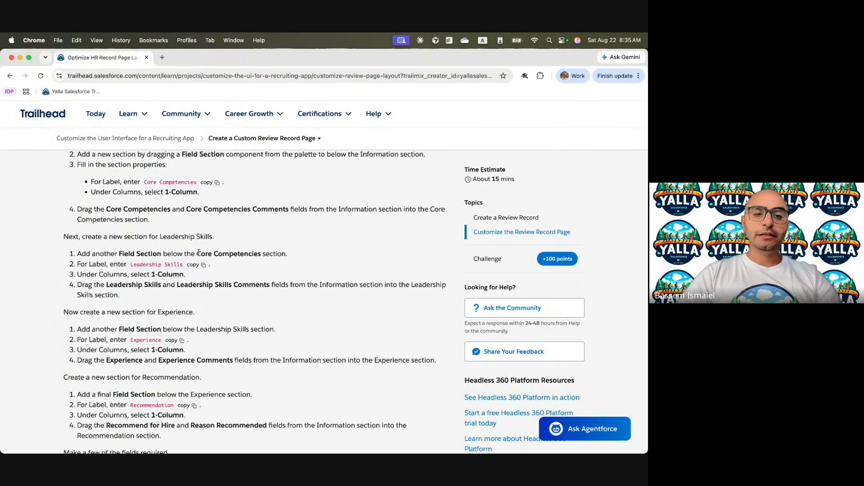
pyautogui.scroll(2, 196, 251)
pyautogui.hotkey('ctrl', 'Right')
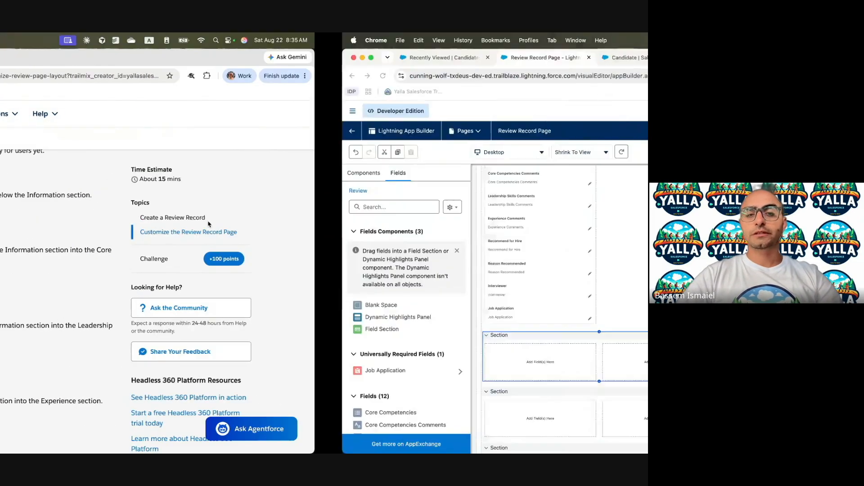
pyautogui.doubleClick(552, 235)
pyautogui.write('Core Competencies')
pyautogui.click(435, 329)
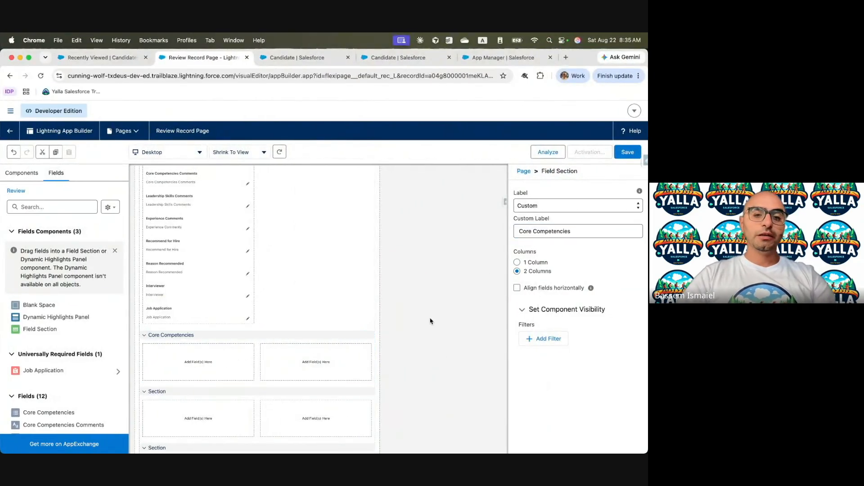
pyautogui.click(233, 363)
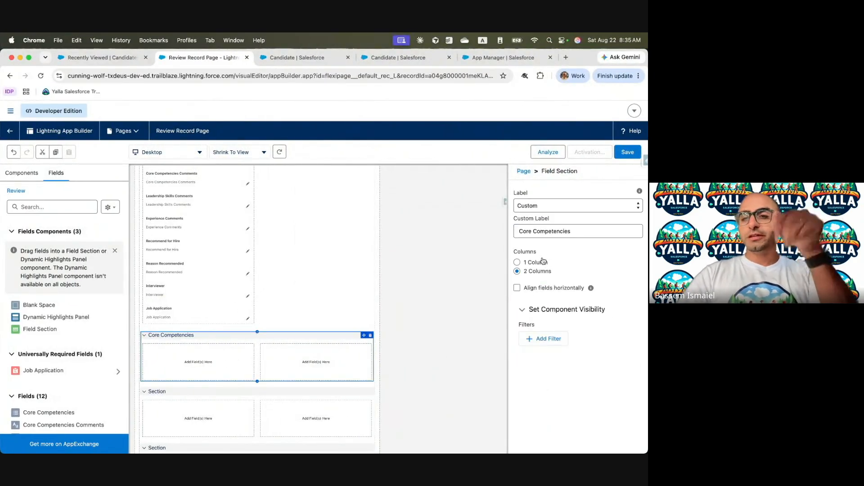
# Set the Core Competencies section to one column and add the Core Competencies and Core Competencies Comments fields to it.
pyautogui.click(542, 263)
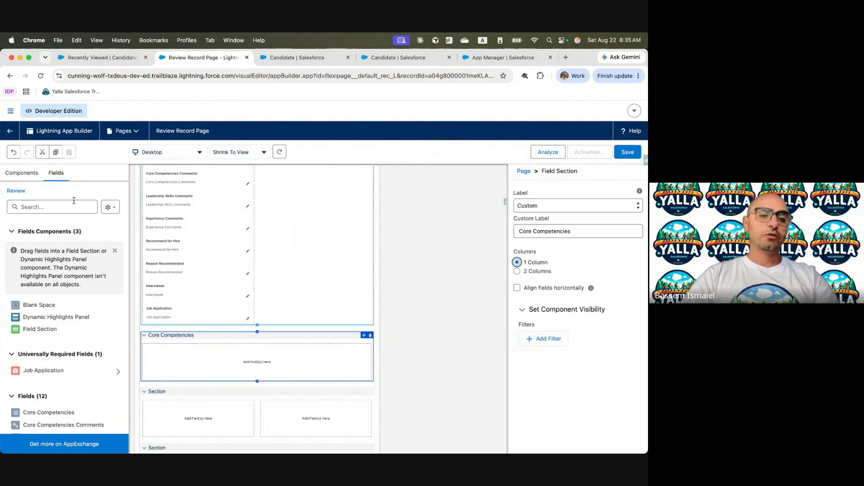
pyautogui.click(65, 211)
pyautogui.write('Core')
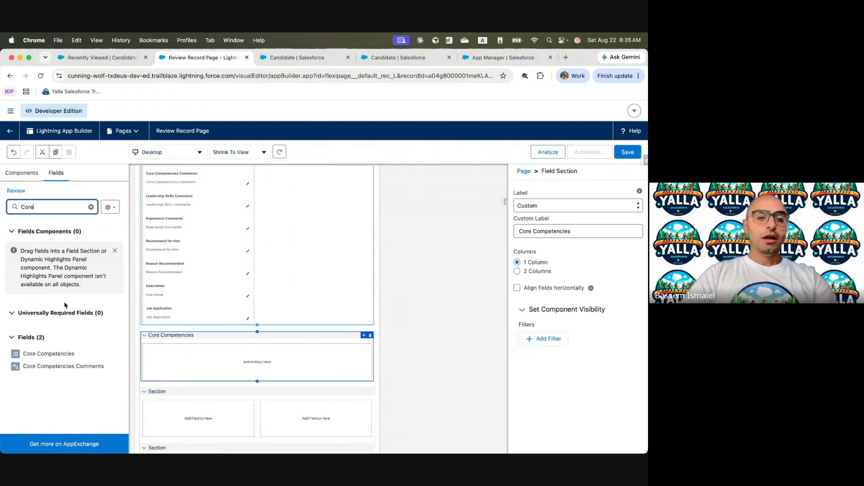
pyautogui.moveTo(40, 353); pyautogui.dragTo(187, 360)
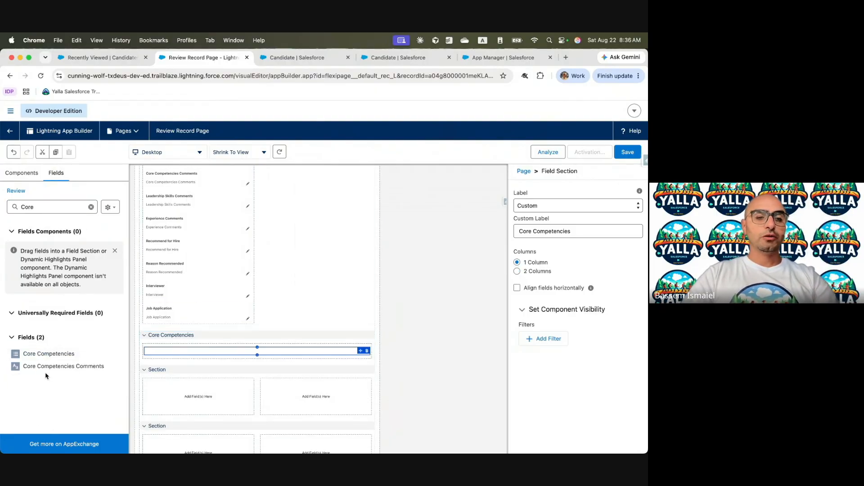
pyautogui.moveTo(47, 368); pyautogui.dragTo(175, 367)
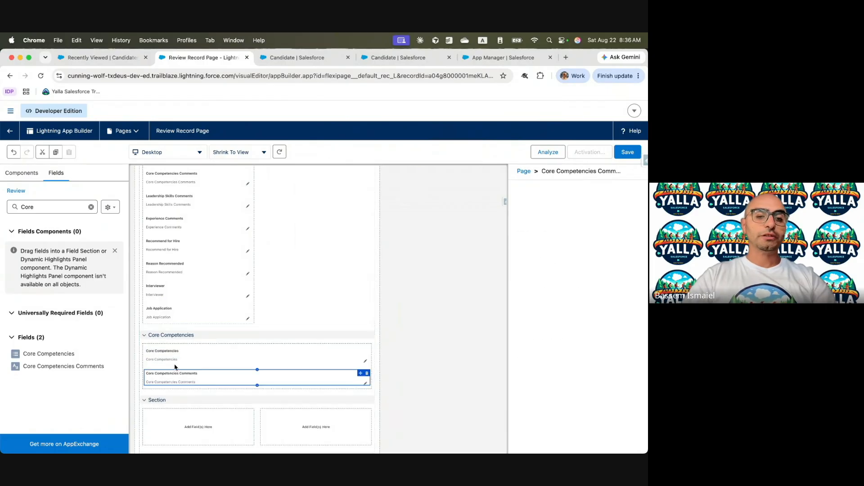
# Check the next section's instructions in Trailhead, then label the section below Core Competencies as Leadership Skills in Lightning App Builder.
pyautogui.hotkey('ctrl', 'Left')
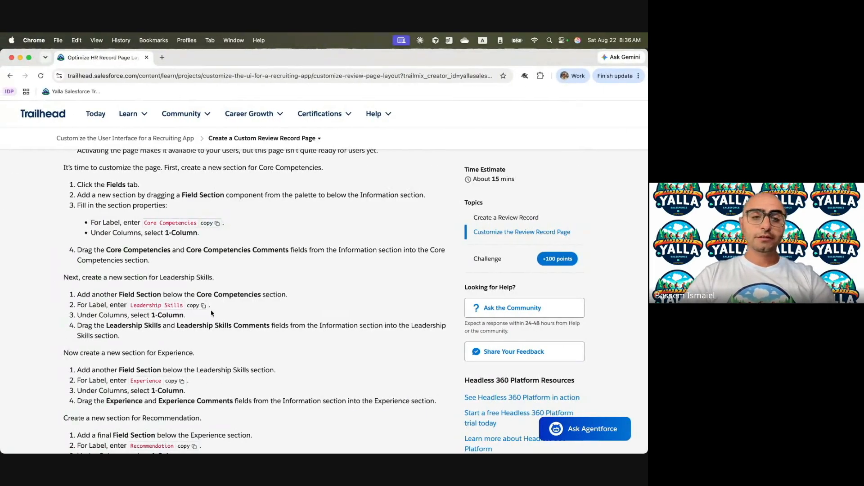
pyautogui.hotkey('ctrl', 'Right')
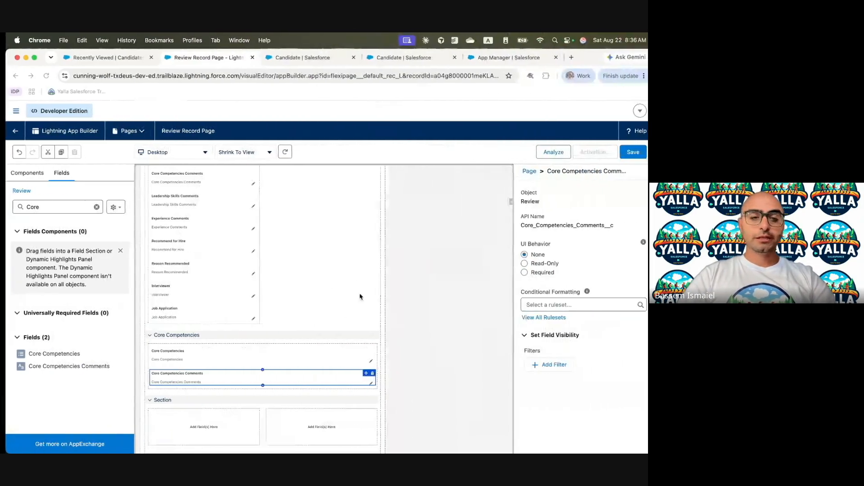
pyautogui.scroll(-3, 286, 327)
pyautogui.click(211, 330)
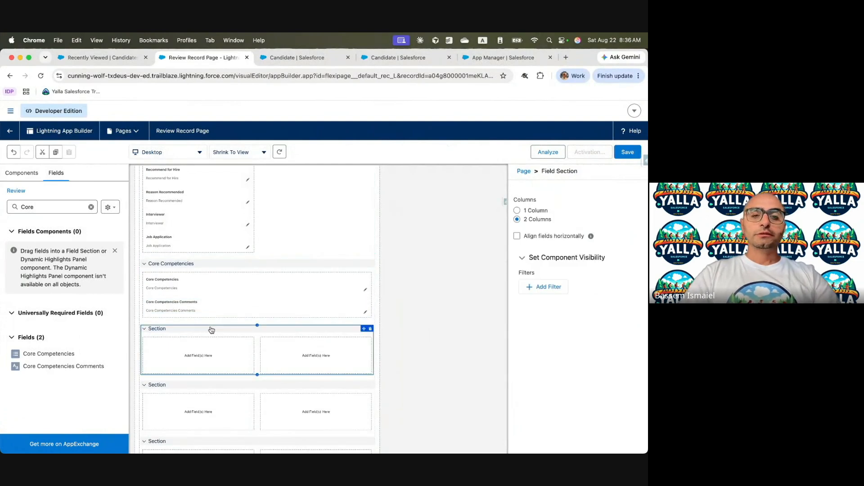
pyautogui.doubleClick(539, 232)
pyautogui.write('Leadership Skills')
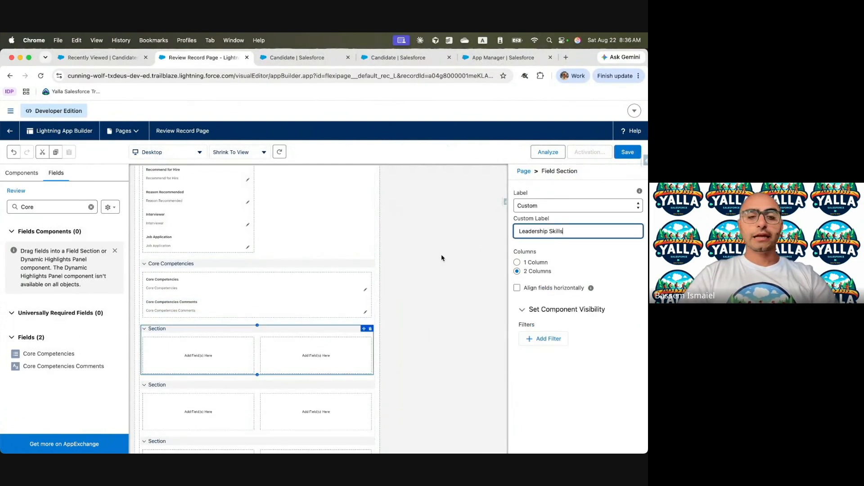
# Add the Leadership Skills and Leadership Skills Comments fields to the Leadership Skills section and set that section to one column.
pyautogui.doubleClick(51, 208)
pyautogui.write('Lead')
pyautogui.moveTo(45, 354); pyautogui.dragTo(193, 354)
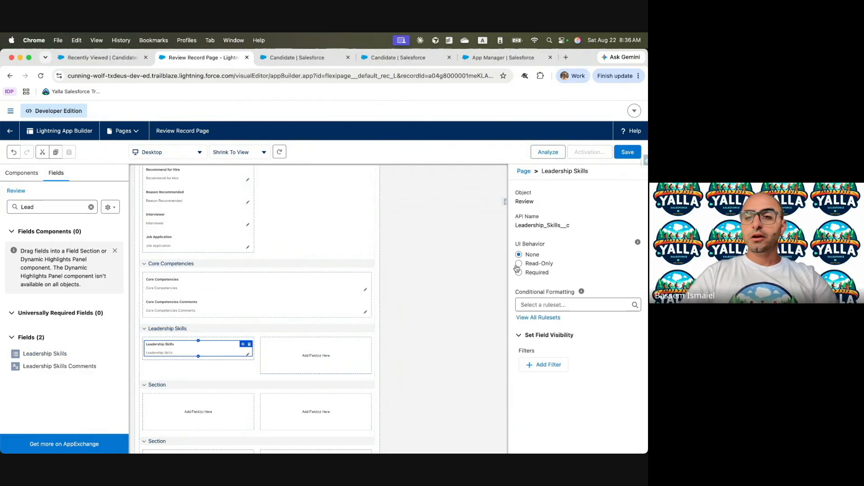
pyautogui.click(243, 329)
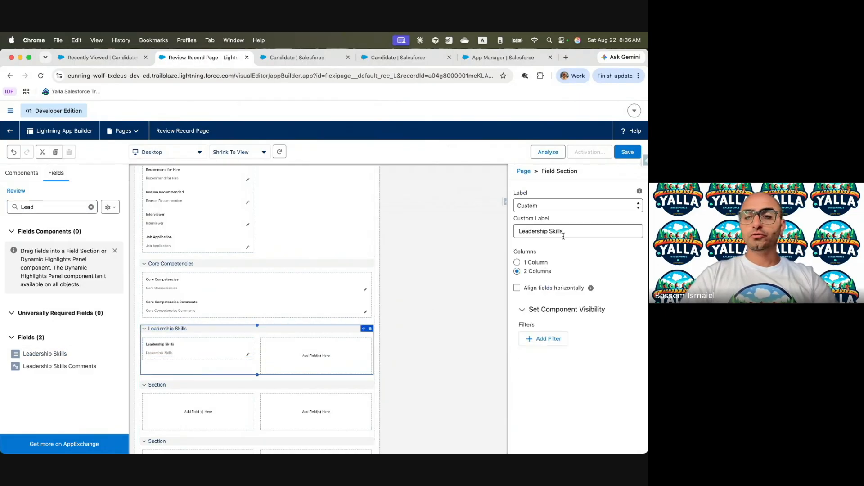
pyautogui.click(521, 263)
pyautogui.moveTo(39, 366); pyautogui.dragTo(174, 360)
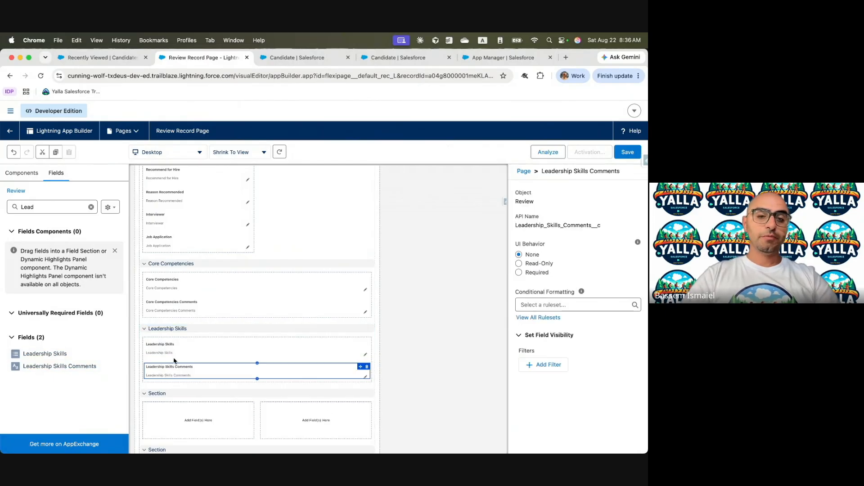
# Consult Trailhead, then label the section below Leadership Skills as Experience and set it to one column.
pyautogui.hotkey('ctrl', 'Left')
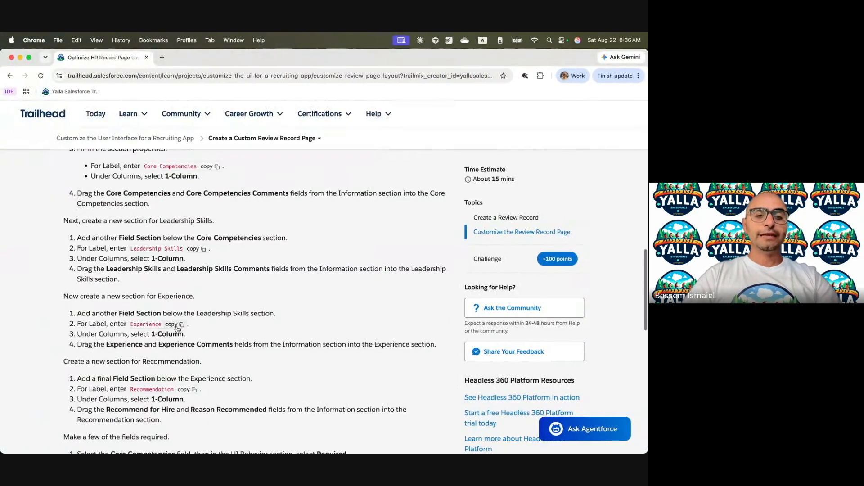
pyautogui.hotkey('ctrl', 'Right')
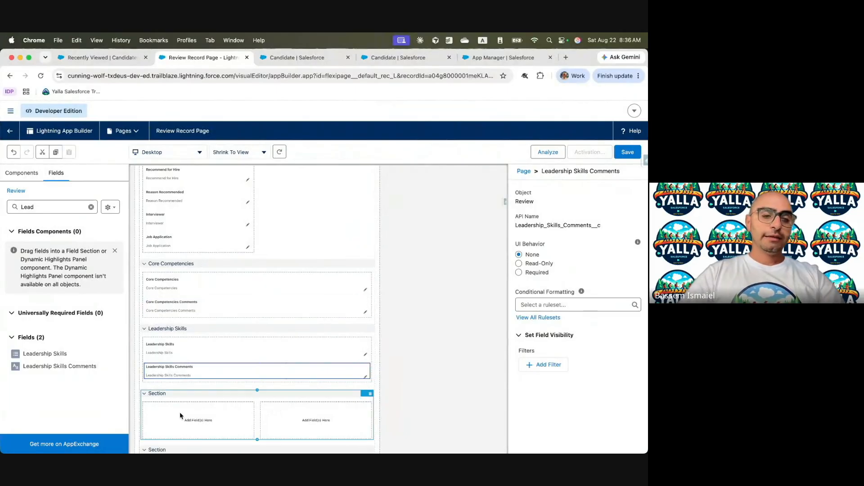
pyautogui.click(186, 398)
pyautogui.doubleClick(537, 230)
pyautogui.write('Experience')
pyautogui.click(529, 263)
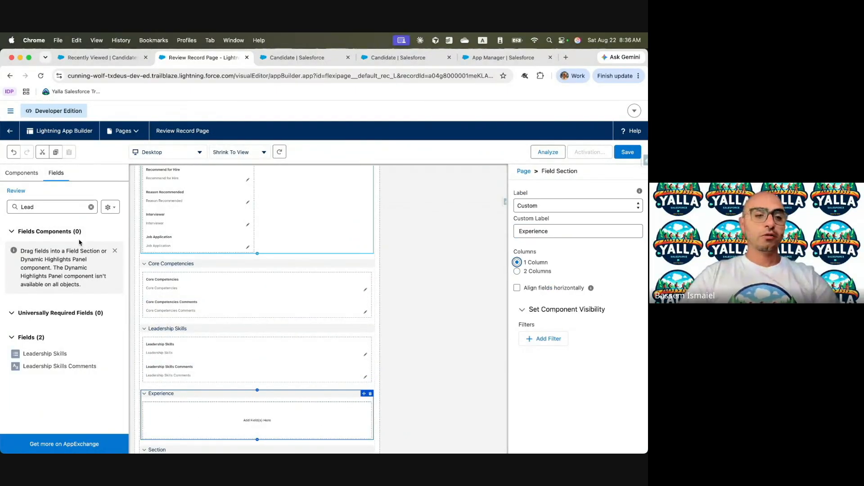
# Check the Experience instructions in Trailhead, then place the Experience and Experience Comments fields in the Experience section.
pyautogui.doubleClick(54, 207)
pyautogui.hotkey('ctrl', 'Left')
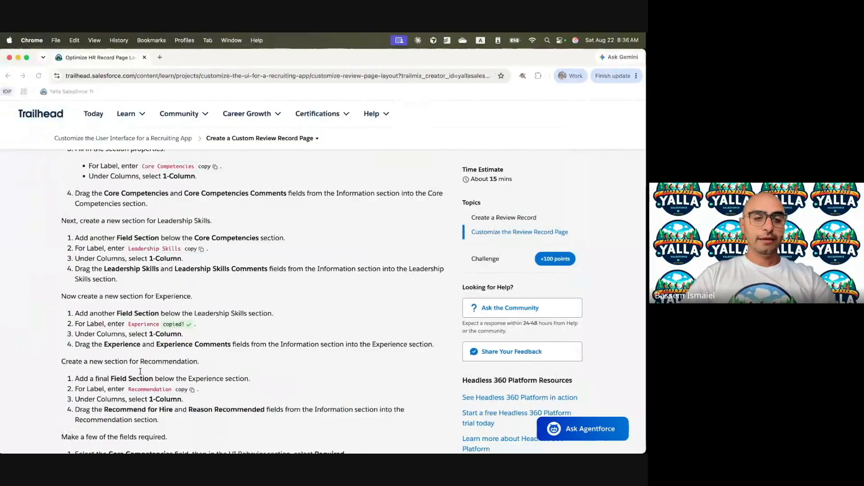
pyautogui.scroll(-3, 131, 391)
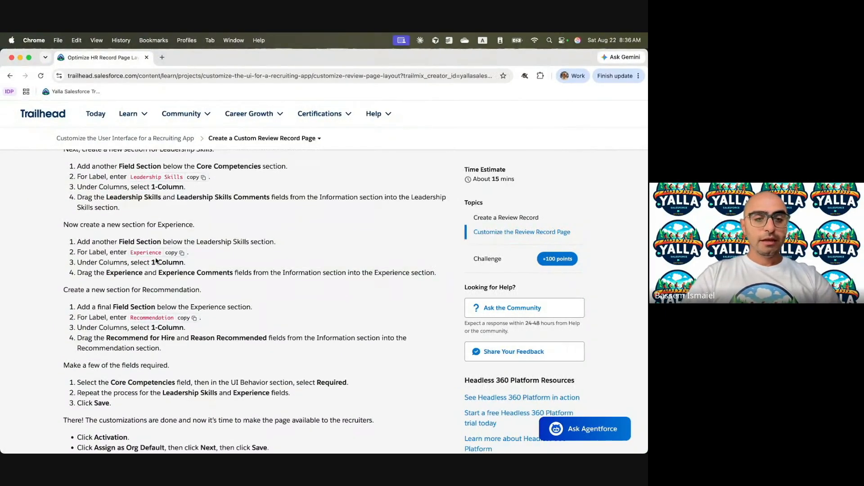
pyautogui.hotkey('ctrl', 'Right')
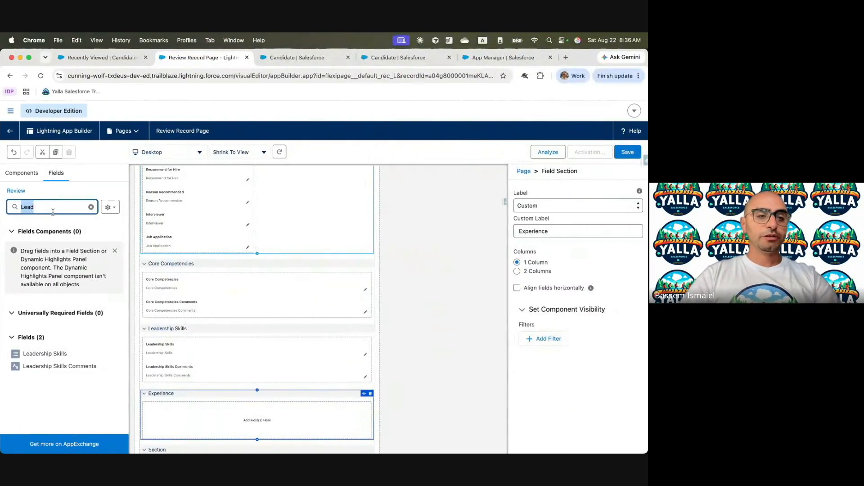
pyautogui.write('Exp')
pyautogui.moveTo(38, 354); pyautogui.dragTo(202, 410)
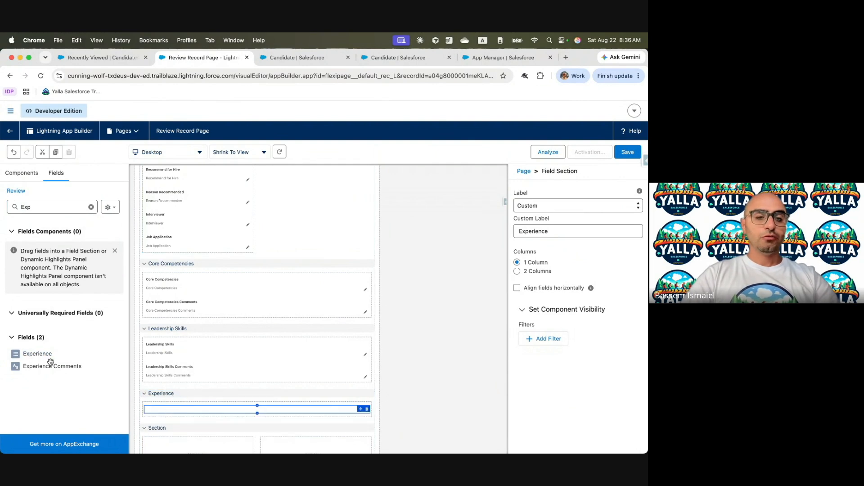
pyautogui.moveTo(50, 367); pyautogui.dragTo(197, 426)
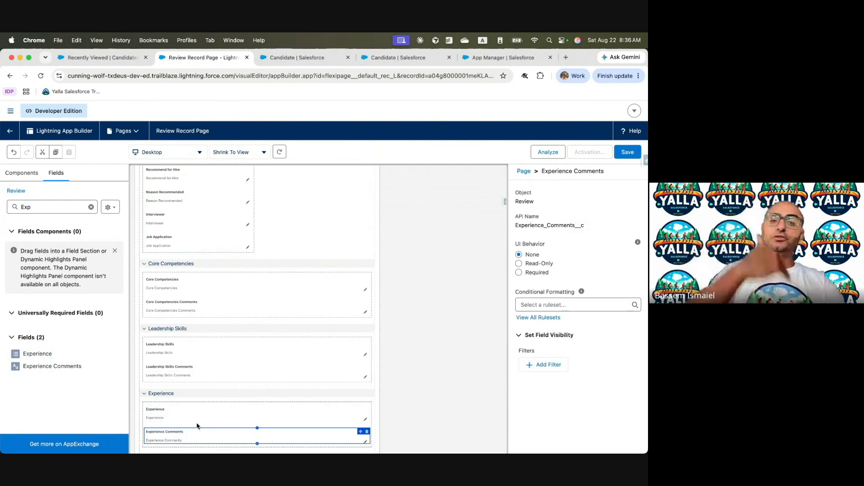
# Set the last new section, below Experience, to one column and give it the custom label Recommendation copied from Trailhead.
pyautogui.scroll(-4, 235, 360)
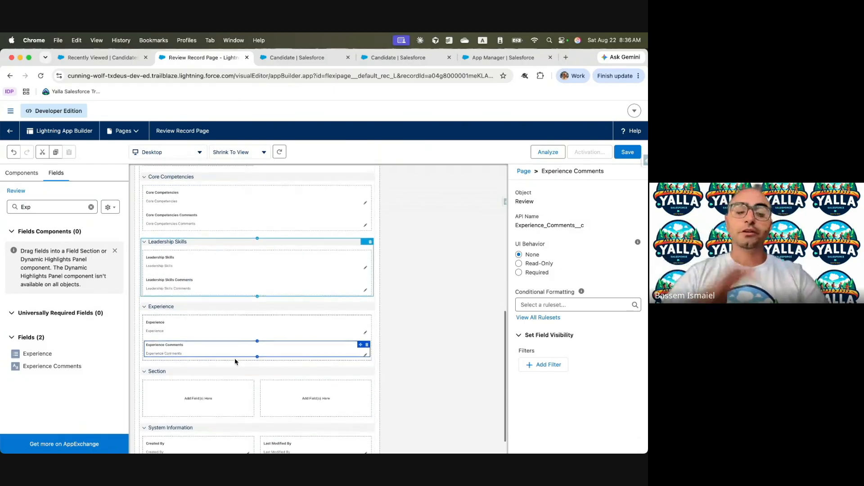
pyautogui.click(231, 368)
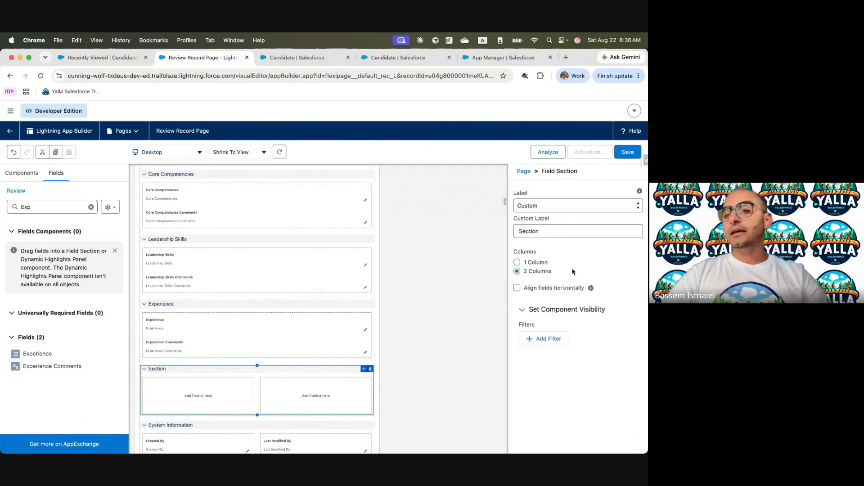
pyautogui.hotkey('ctrl', 'Left')
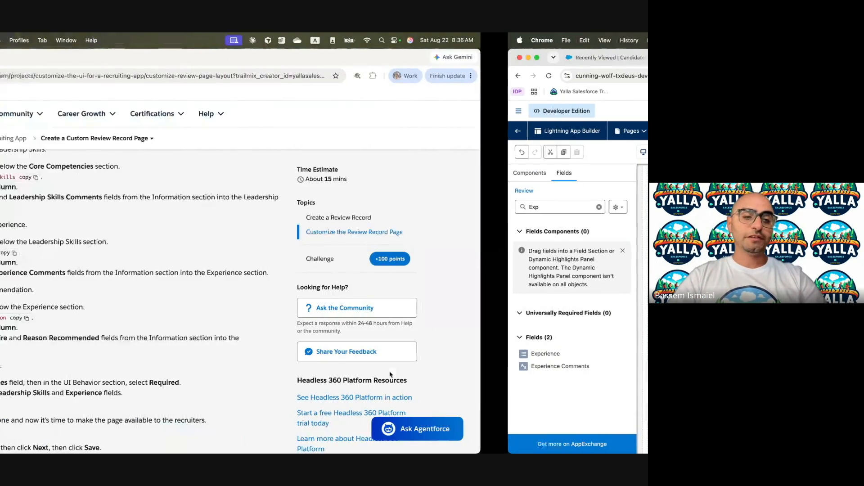
pyautogui.click(190, 320)
pyautogui.hotkey('ctrl', 'Right')
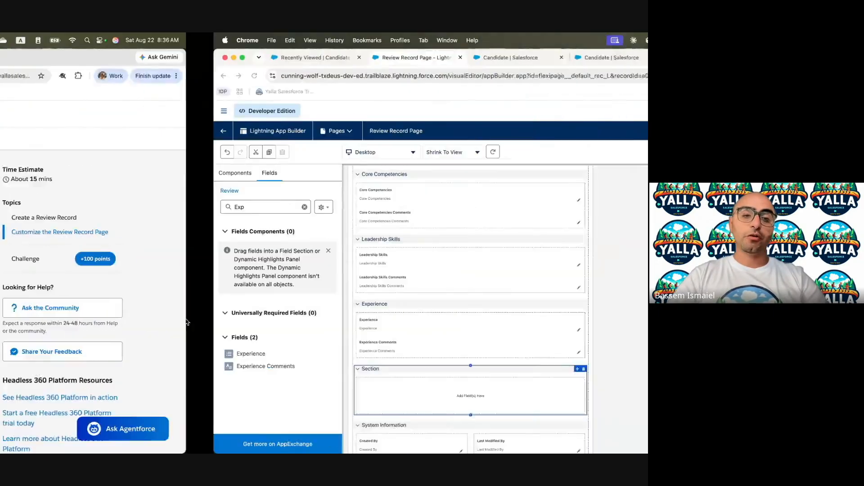
pyautogui.doubleClick(529, 231)
pyautogui.hotkey('ctrl', 'v')
# Read the Recommendation field instructions in Trailhead, then add Recommend for Hire and Reason Recommended to the Recommendation section.
pyautogui.hotkey('ctrl', 'Left')
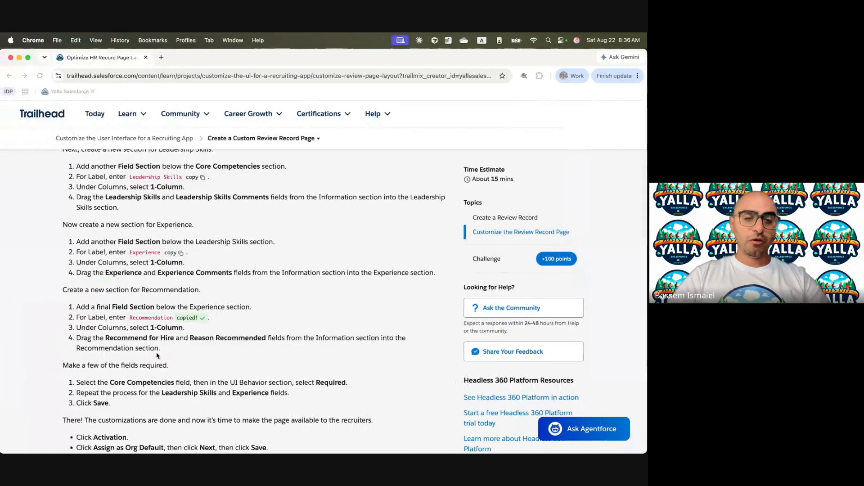
pyautogui.scroll(-2, 157, 355)
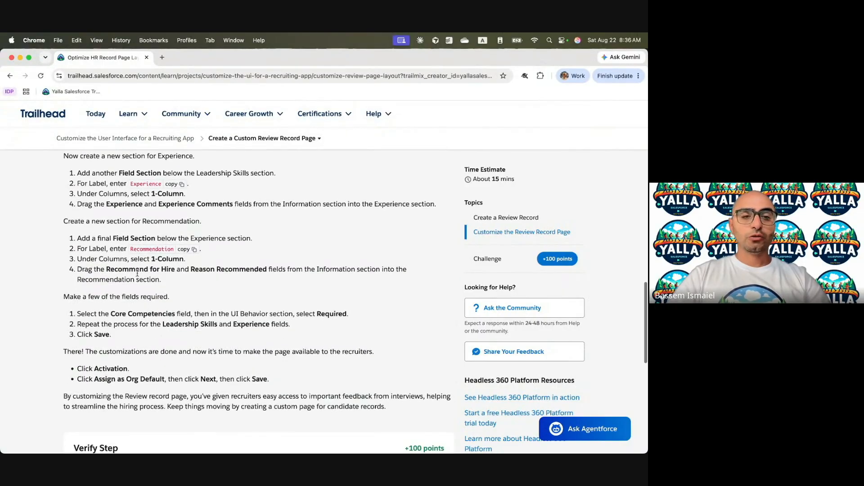
pyautogui.hotkey('ctrl', 'Right')
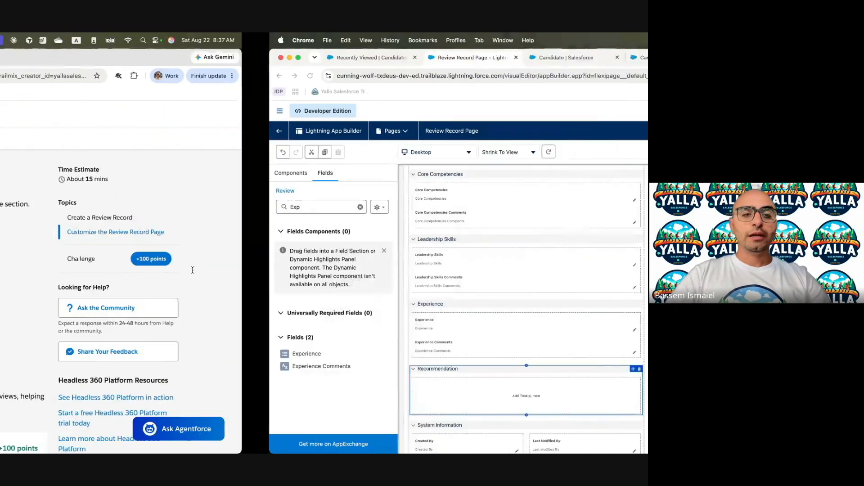
pyautogui.write('Reco')
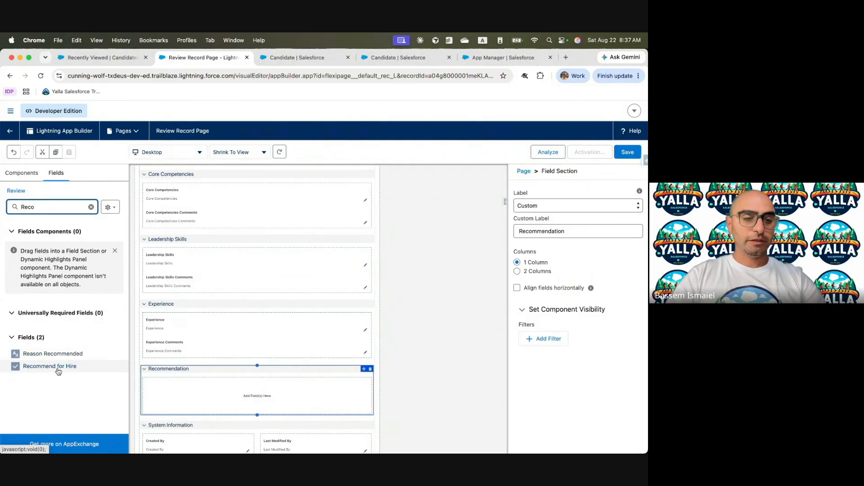
pyautogui.moveTo(55, 367); pyautogui.dragTo(214, 384)
pyautogui.moveTo(60, 356); pyautogui.dragTo(211, 407)
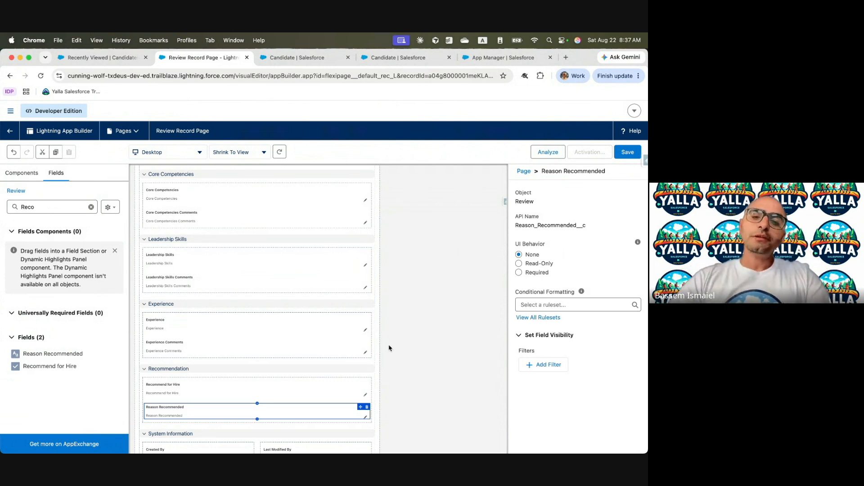
# Examine the Recommend for Hire field's properties and visibility settings, and the Recommendation section's properties.
pyautogui.scroll(-2, 374, 333)
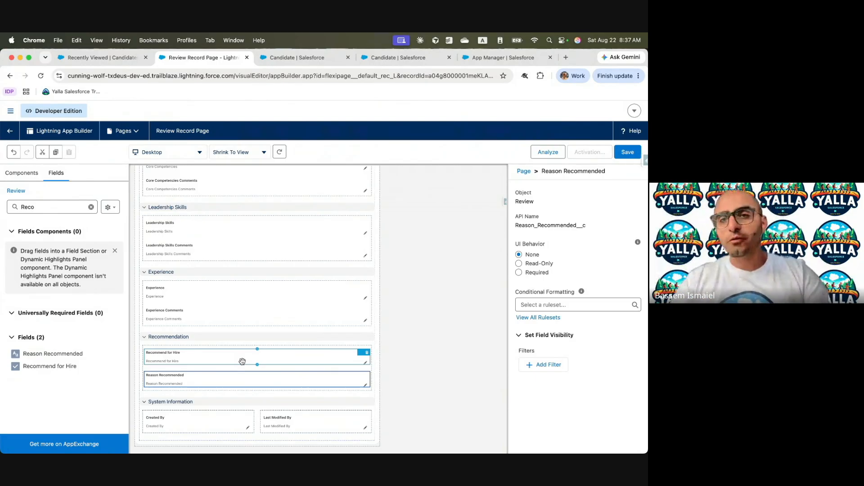
pyautogui.click(242, 362)
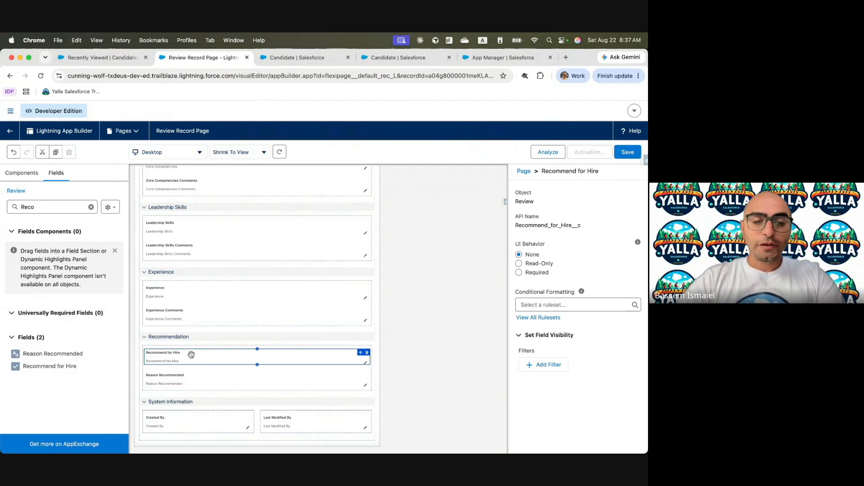
pyautogui.click(538, 335)
pyautogui.click(538, 335)
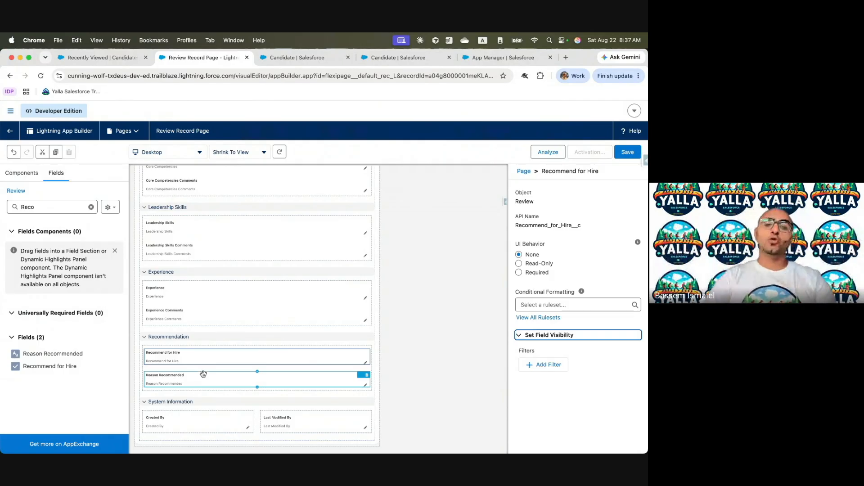
pyautogui.click(210, 340)
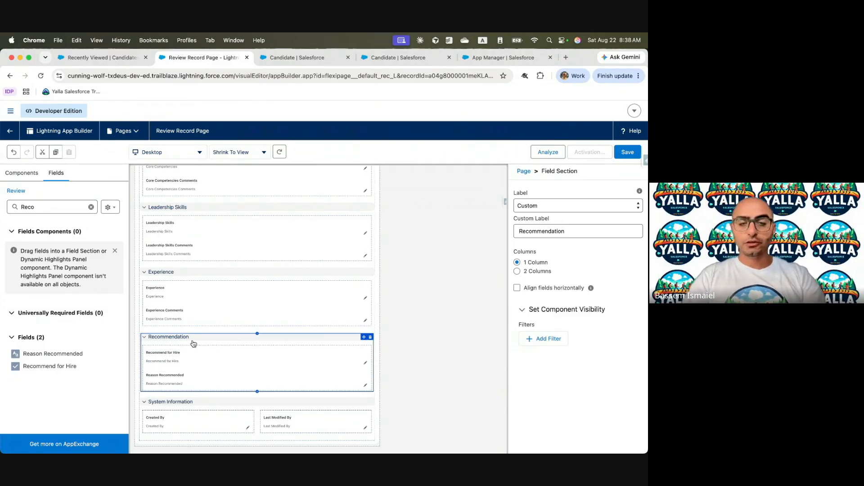
# Save the Review Record Page, open its activation settings and check the activation instructions in Trailhead.
pyautogui.scroll(5, 194, 344)
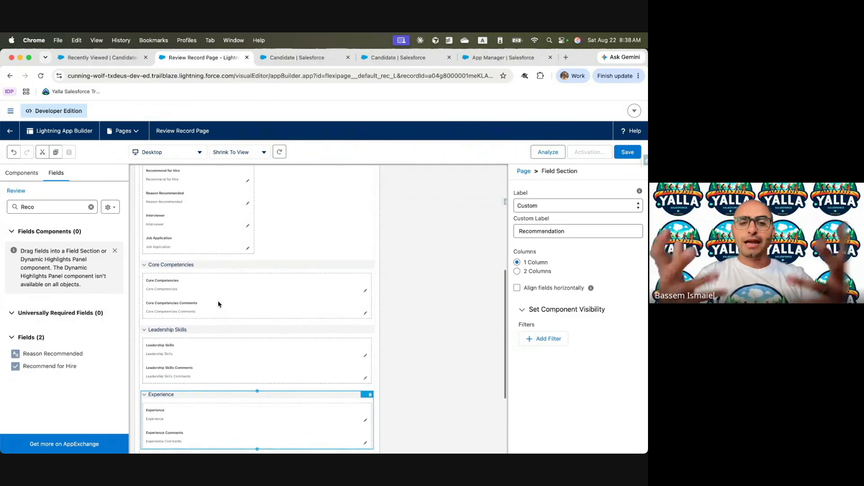
pyautogui.click(627, 151)
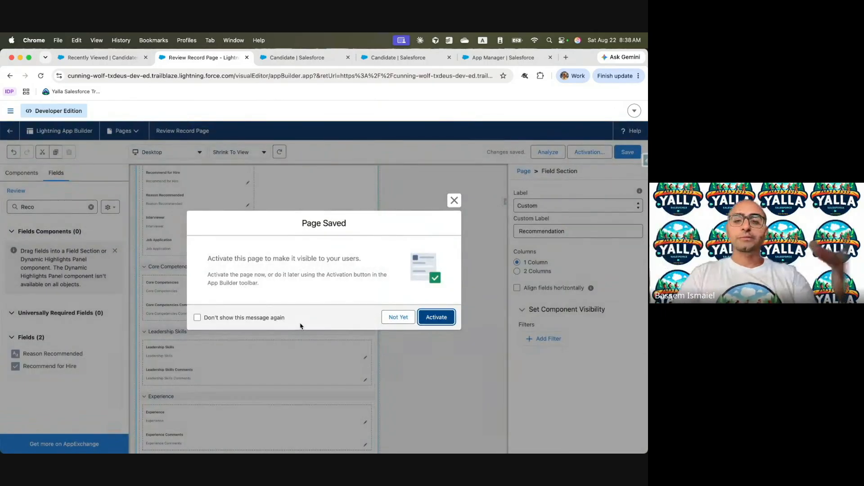
pyautogui.click(431, 318)
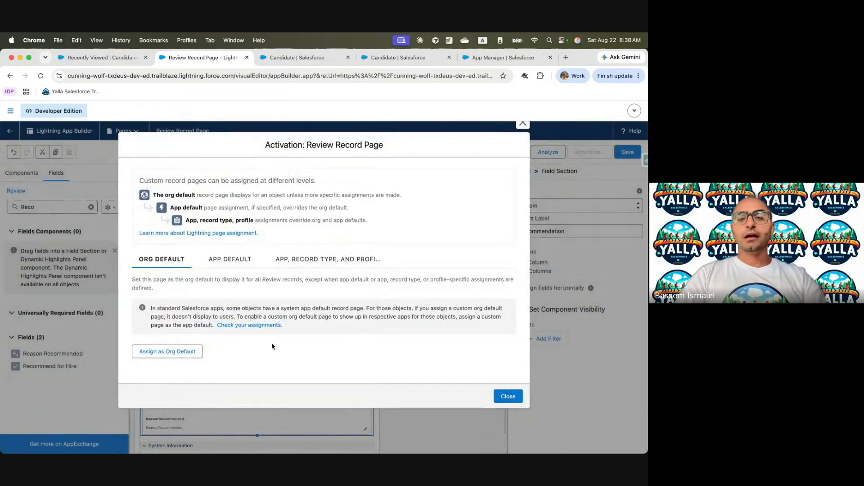
pyautogui.hotkey('ctrl', 'Left')
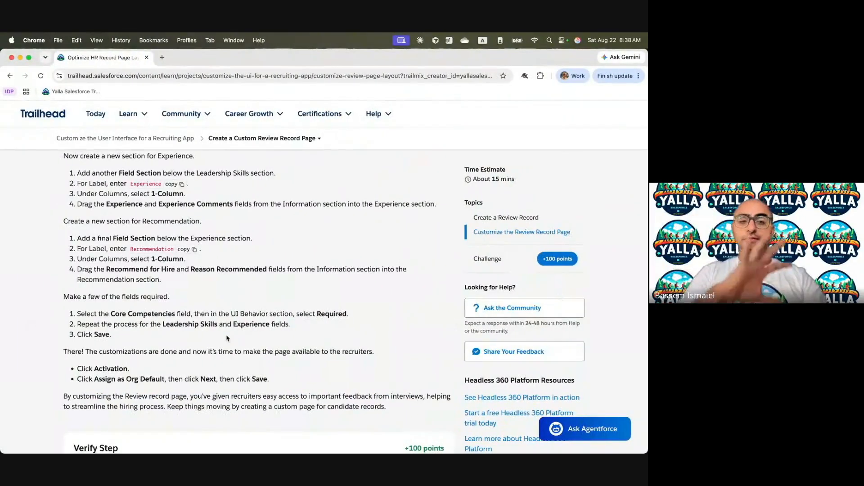
pyautogui.scroll(-3, 227, 338)
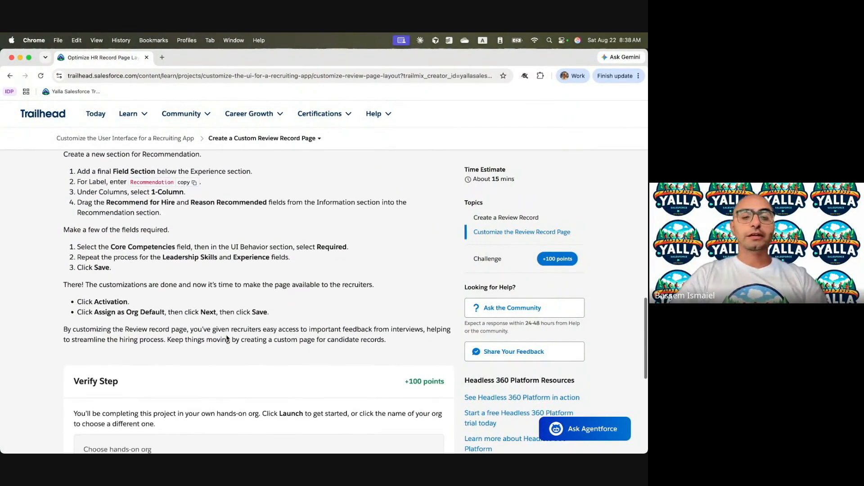
pyautogui.hotkey('ctrl', 'Right')
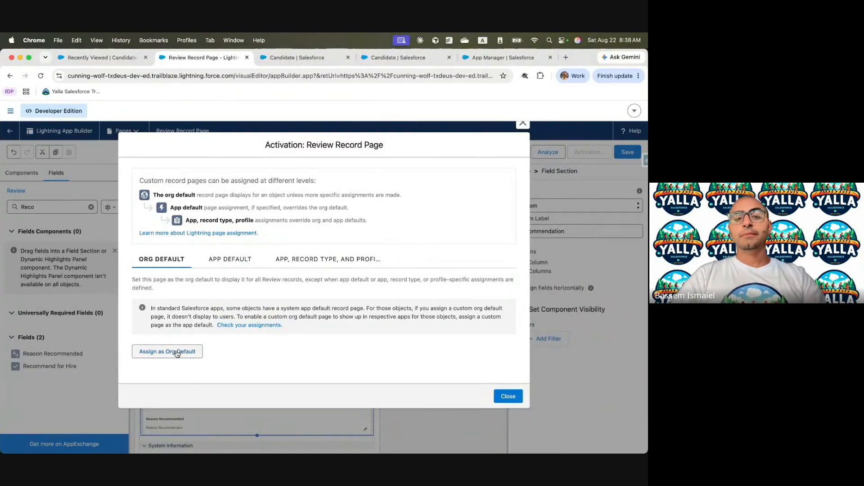
# Assign the Review Record Page as the org default for desktop and phone, and save the assignment and page.
pyautogui.click(175, 353)
pyautogui.click(243, 293)
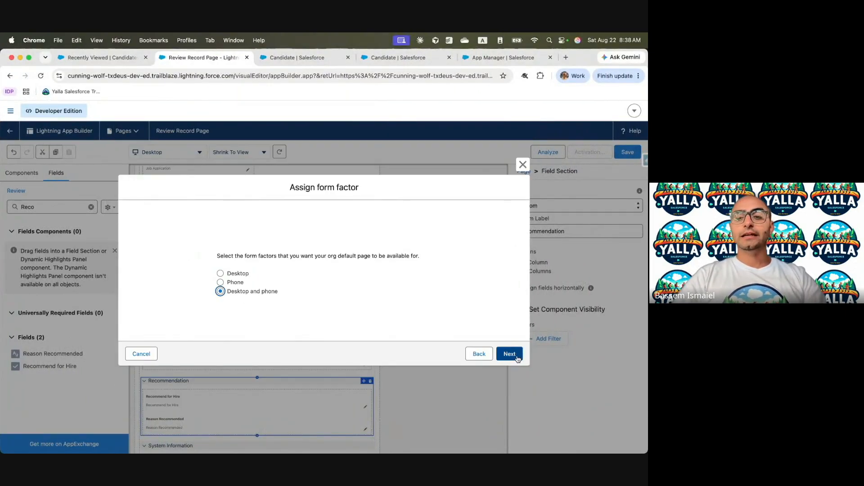
pyautogui.click(508, 354)
pyautogui.click(509, 335)
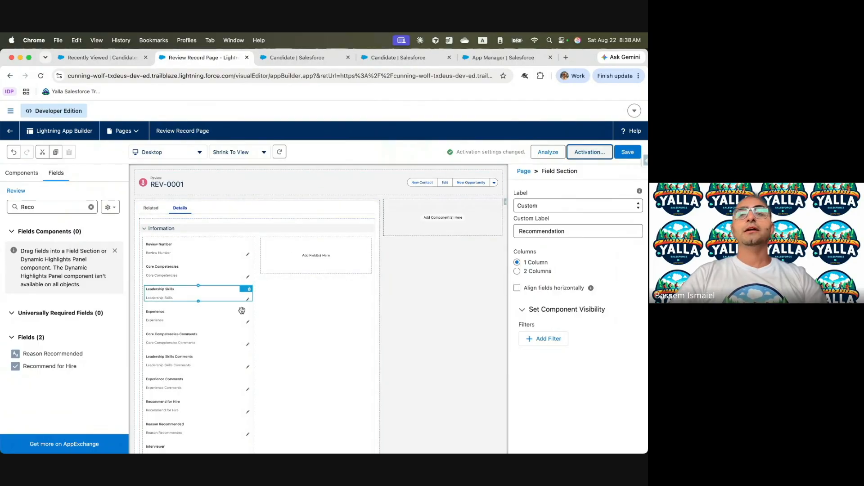
pyautogui.click(627, 151)
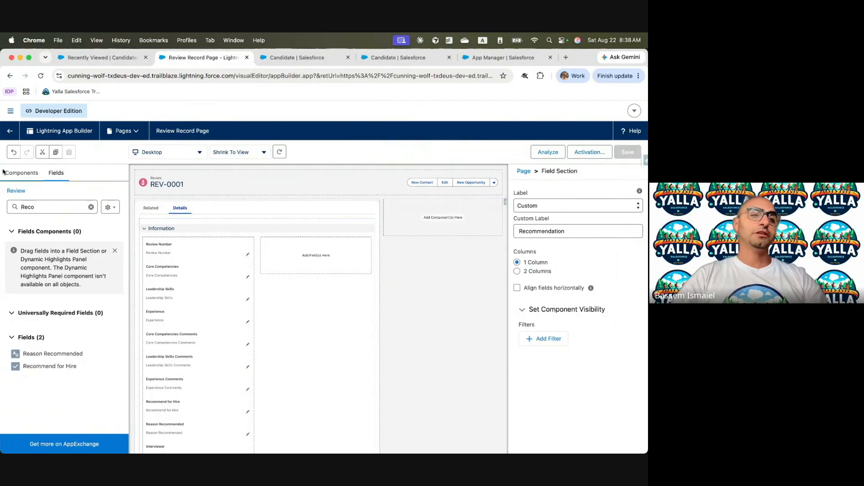
# Return to the REV-0001 review record, collapse its Information section and examine the new sections below it.
pyautogui.click(6, 134)
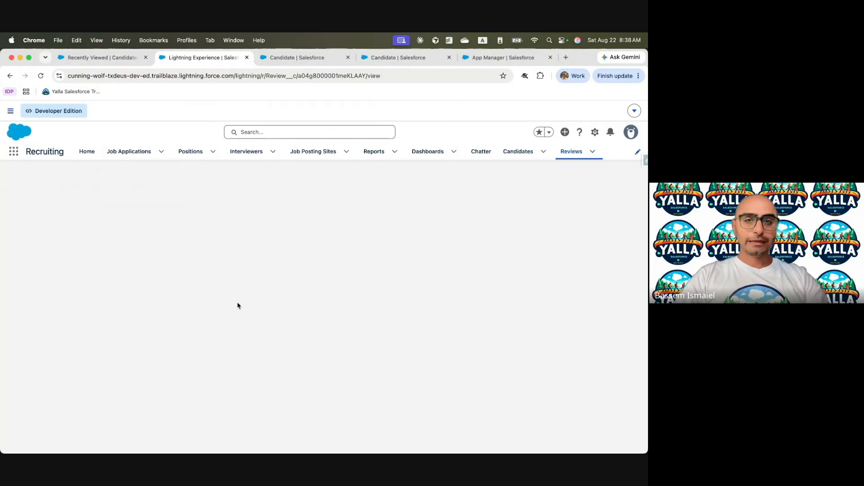
pyautogui.scroll(-1, 200, 318)
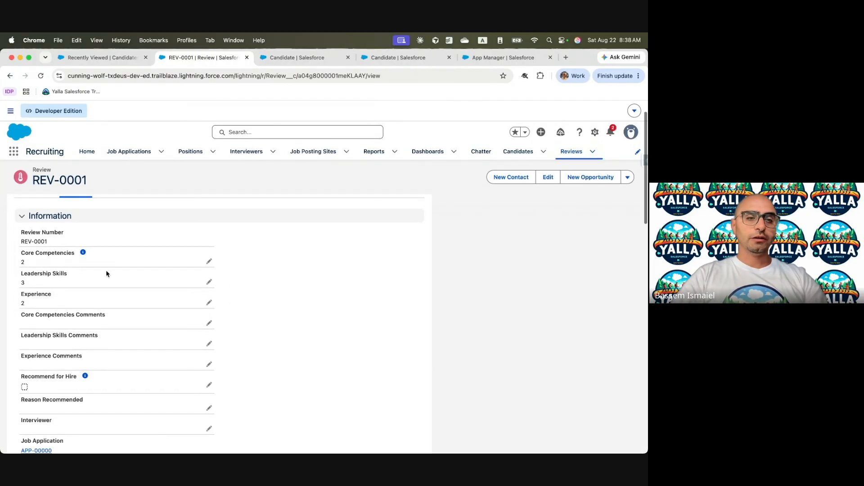
pyautogui.click(22, 219)
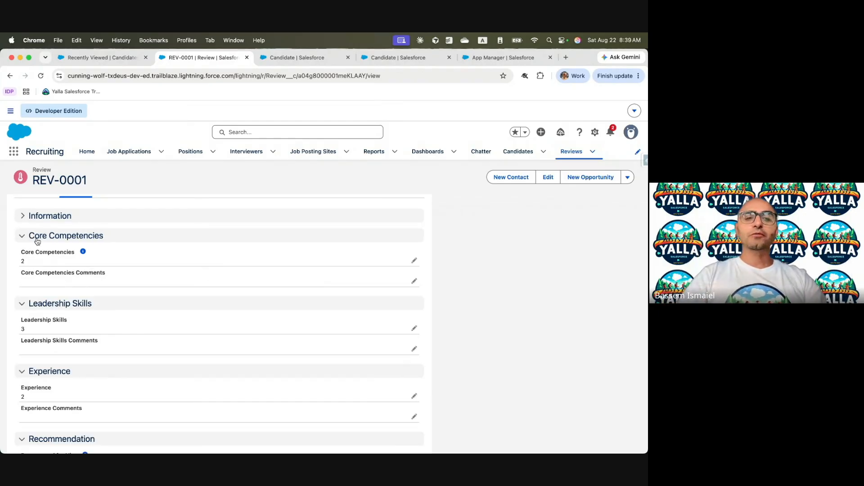
pyautogui.scroll(-3, 79, 279)
pyautogui.scroll(-2, 80, 278)
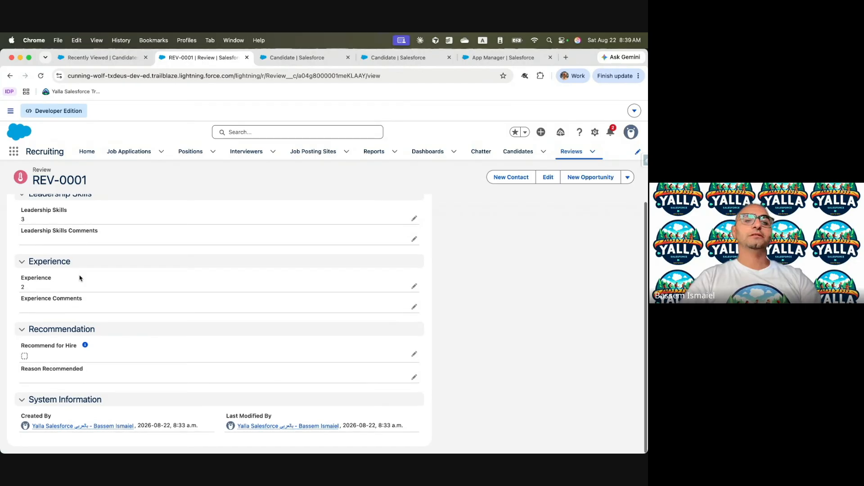
# Run the step verification for the Create a Custom Review Record Page unit in Trailhead.
pyautogui.hotkey('ctrl', 'Left')
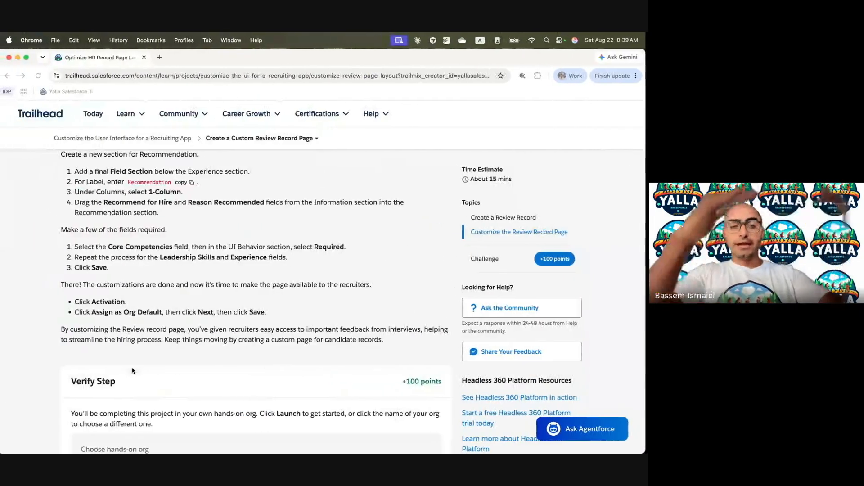
pyautogui.scroll(-5, 133, 370)
pyautogui.click(139, 320)
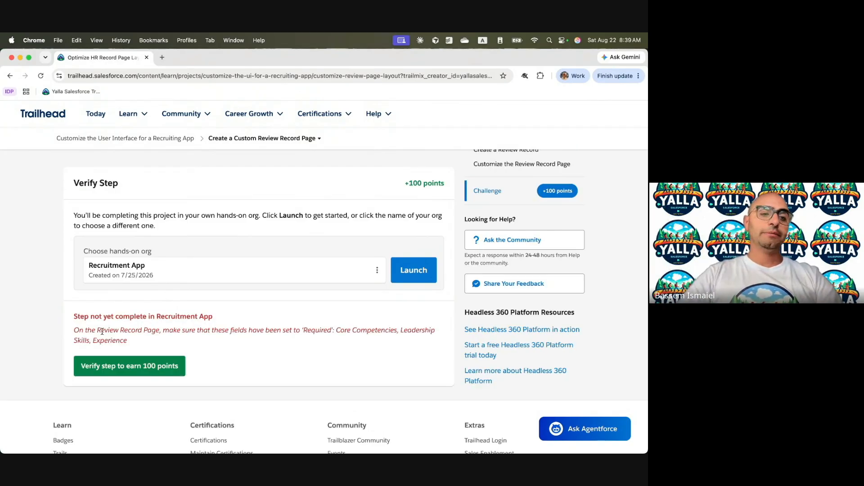
# Read the verification feedback about required fields and search the Trailhead unit for "Requi" to find the matching instructions.
pyautogui.moveTo(77, 329); pyautogui.dragTo(238, 330)
pyautogui.click(262, 329)
pyautogui.doubleClick(316, 332)
pyautogui.scroll(5, 118, 233)
pyautogui.moveTo(118, 234); pyautogui.dragTo(267, 247)
pyautogui.scroll(3, 268, 247)
pyautogui.press('super+f')
pyautogui.write('Requ')
pyautogui.press('Return')
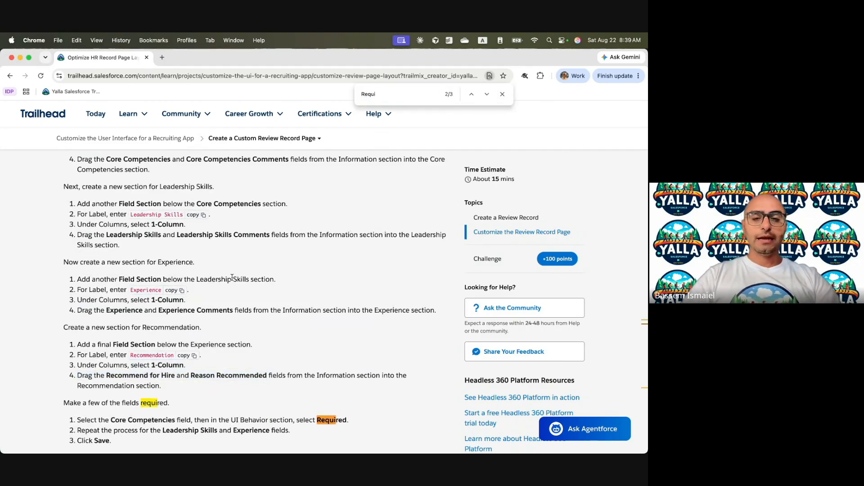
pyautogui.scroll(-3, 229, 278)
# Reopen the Review record page for editing and, following Trailhead, set Core Competencies in the Core Competencies section to Required.
pyautogui.hotkey('ctrl', 'Right')
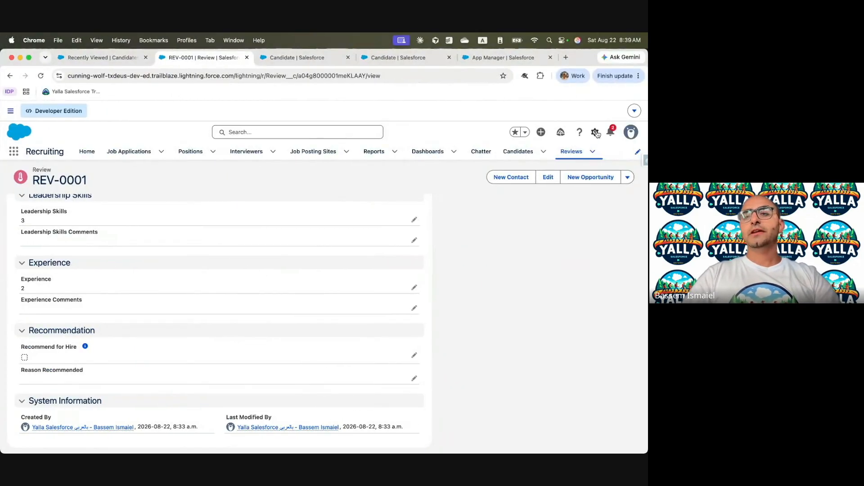
pyautogui.click(596, 132)
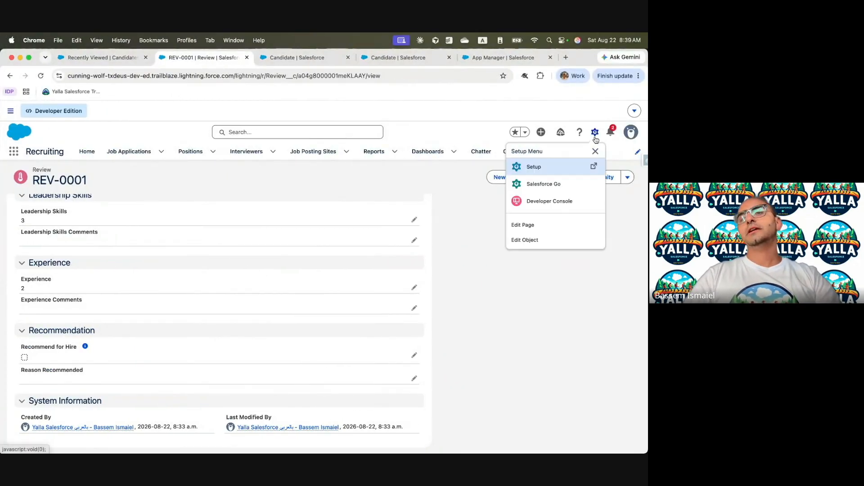
pyautogui.click(540, 225)
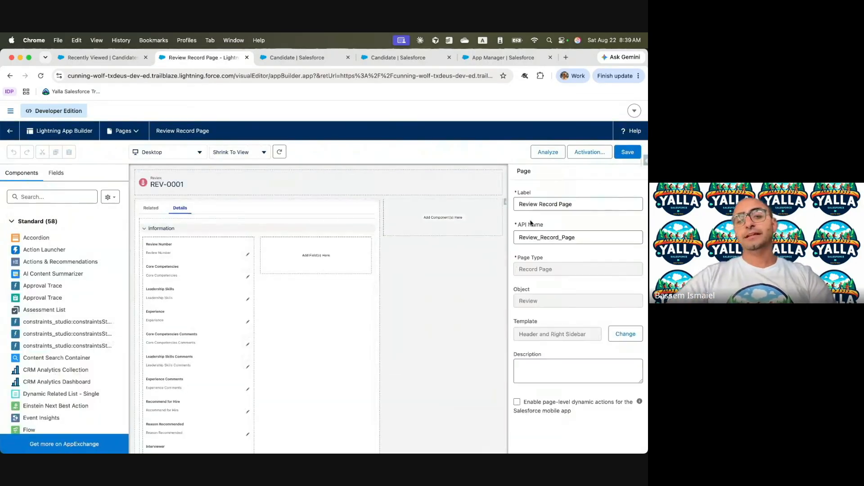
pyautogui.scroll(-10, 289, 293)
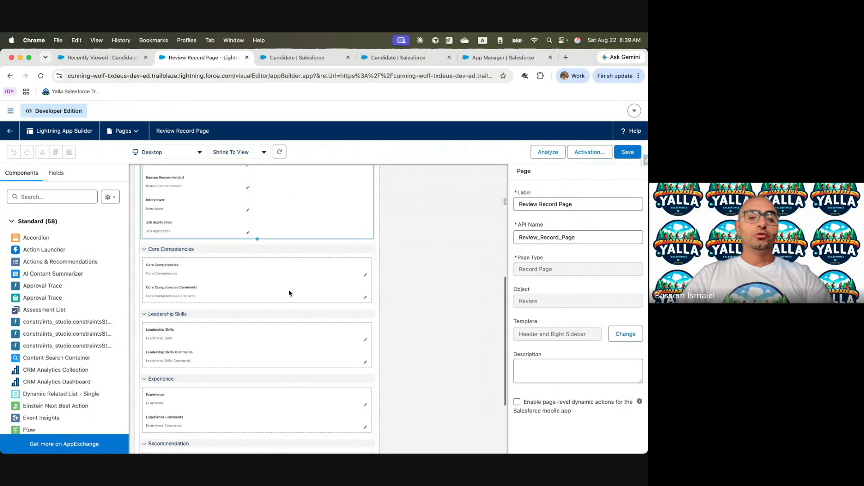
pyautogui.click(175, 227)
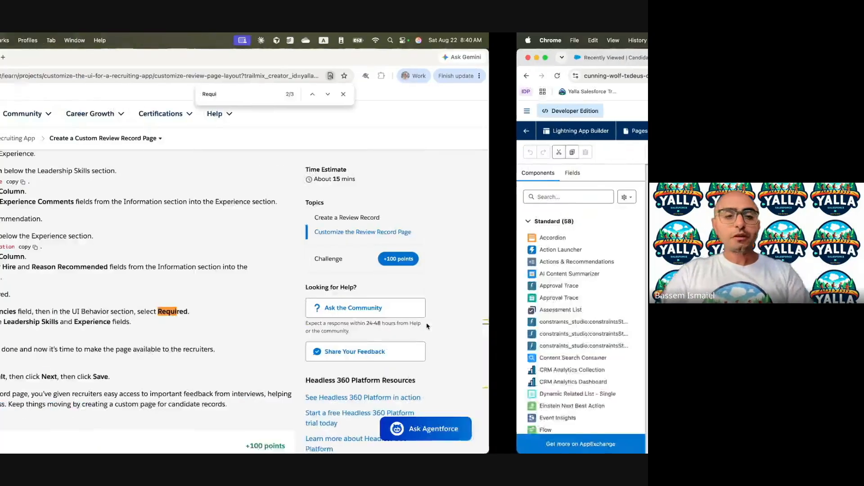
pyautogui.hotkey('ctrl', 'Left')
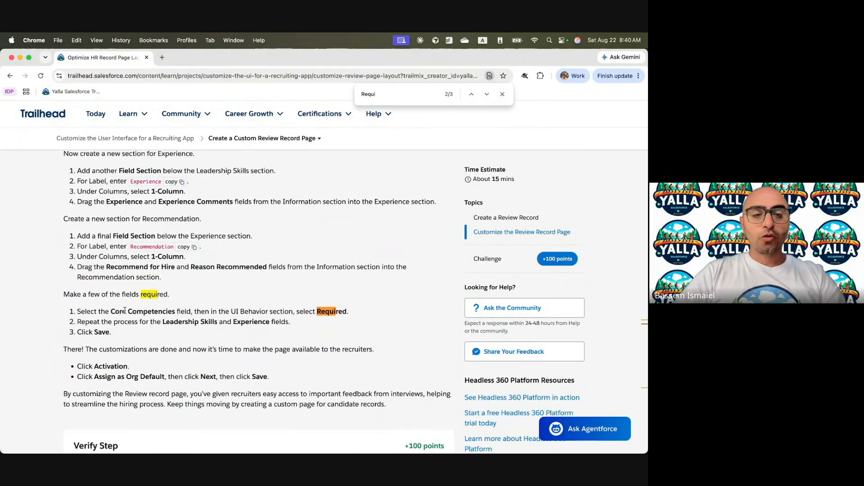
pyautogui.hotkey('ctrl', 'Right')
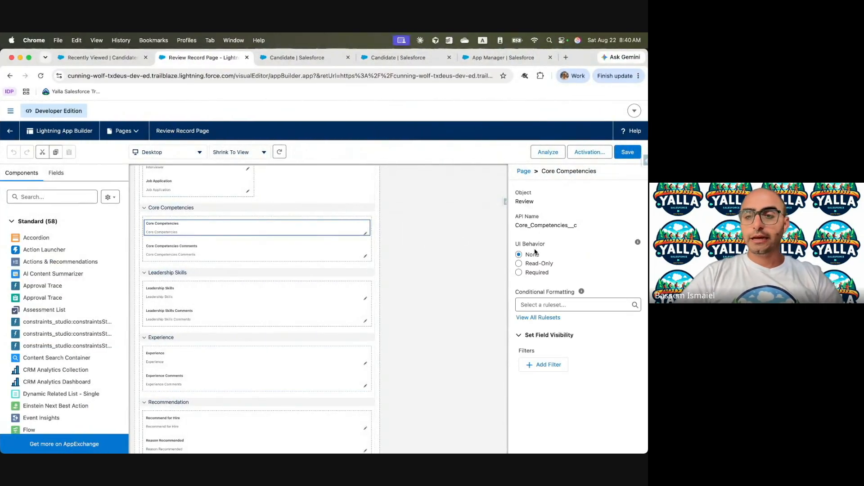
# Set the UI behavior of the Leadership Skills and Experience fields in their own sections to Required, and save the page.
pyautogui.click(288, 291)
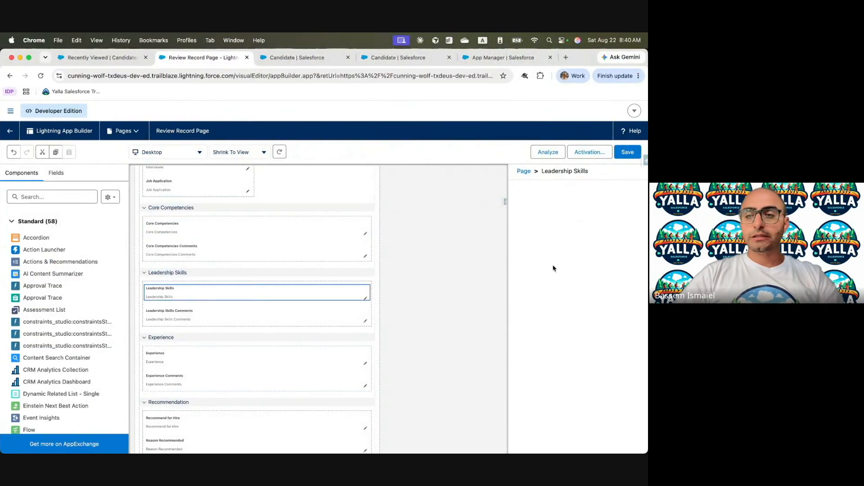
pyautogui.click(519, 273)
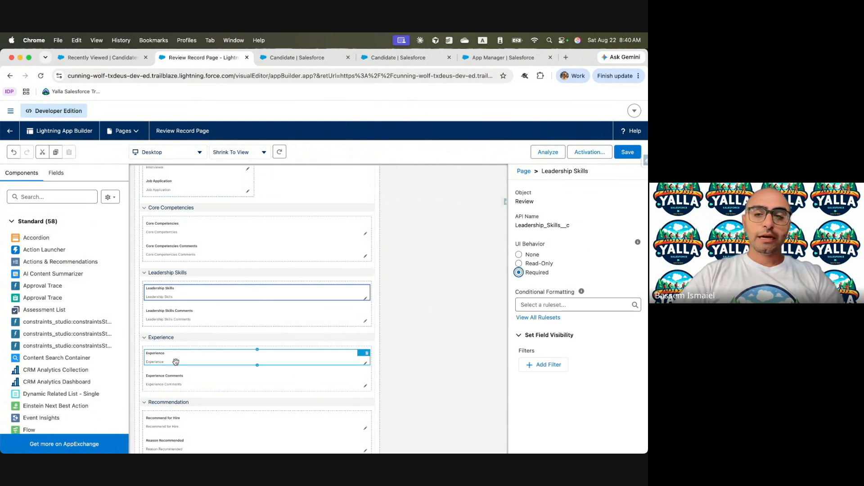
pyautogui.click(179, 359)
pyautogui.click(519, 273)
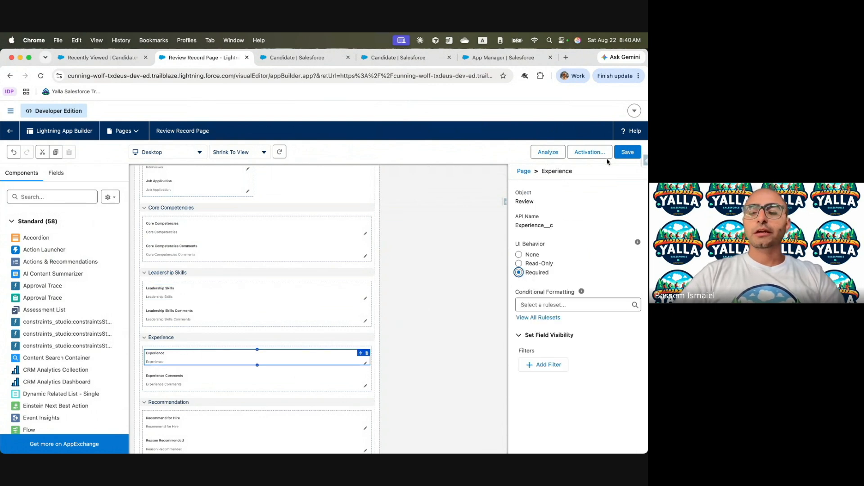
pyautogui.click(627, 152)
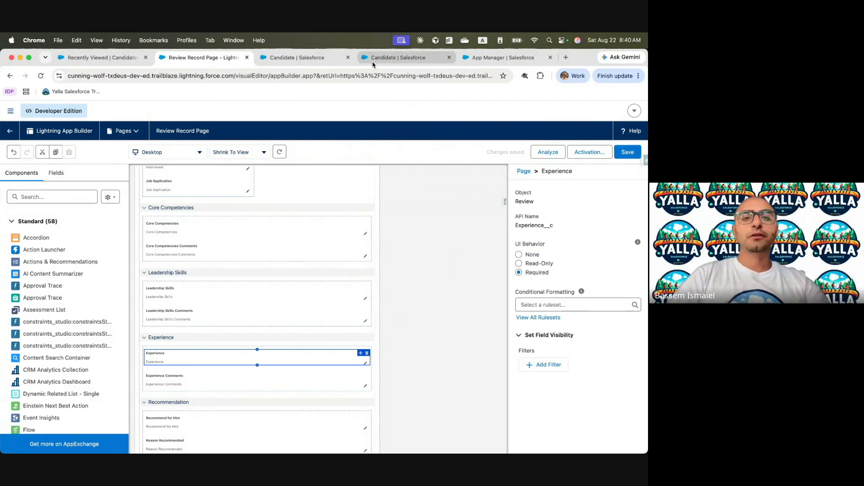
# Open the Candidate object's City field in Object Manager and examine its general options for requiring a value.
pyautogui.click(422, 63)
pyautogui.click(50, 235)
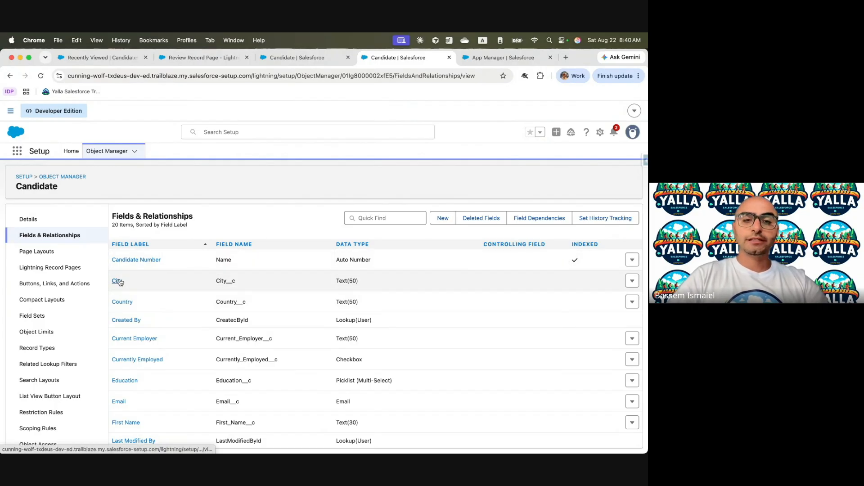
pyautogui.click(118, 281)
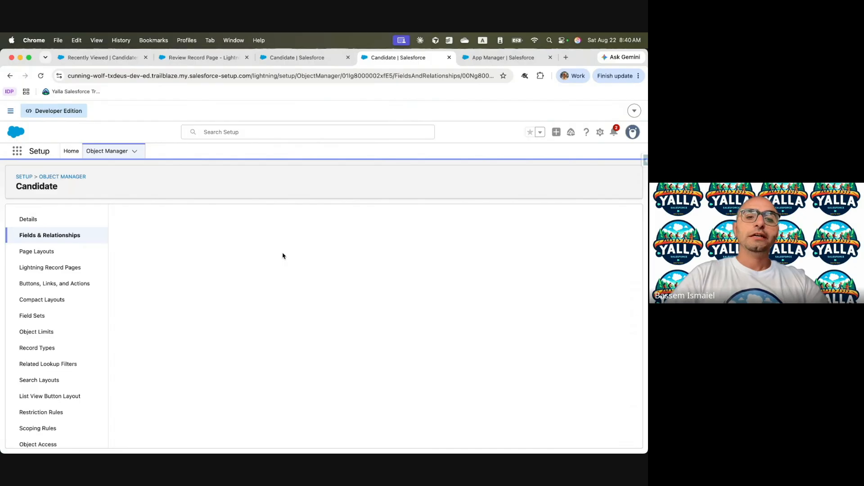
pyautogui.scroll(-5, 230, 342)
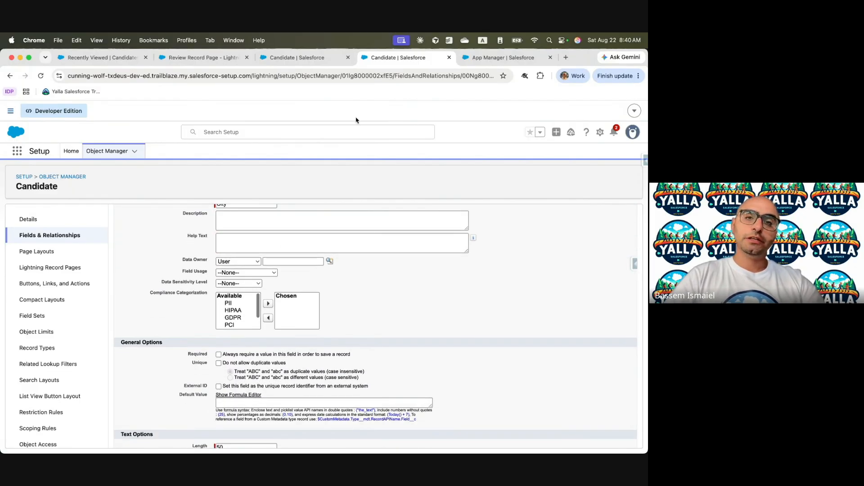
pyautogui.click(320, 59)
pyautogui.click(496, 57)
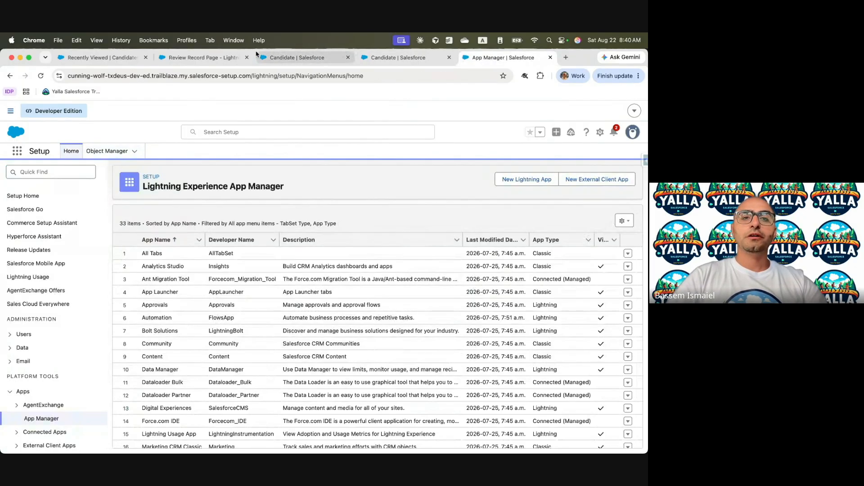
# Compare the Experience field's Required behavior on the Review page with the City field's required option, then save the page.
pyautogui.click(200, 59)
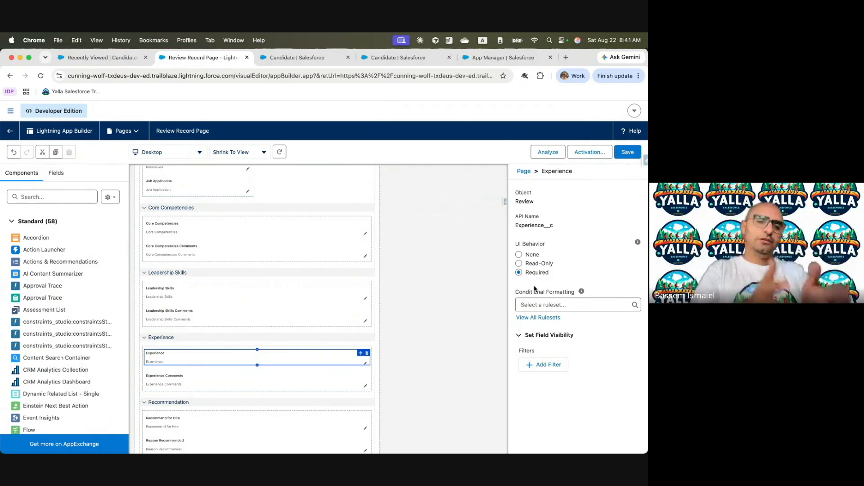
pyautogui.click(413, 63)
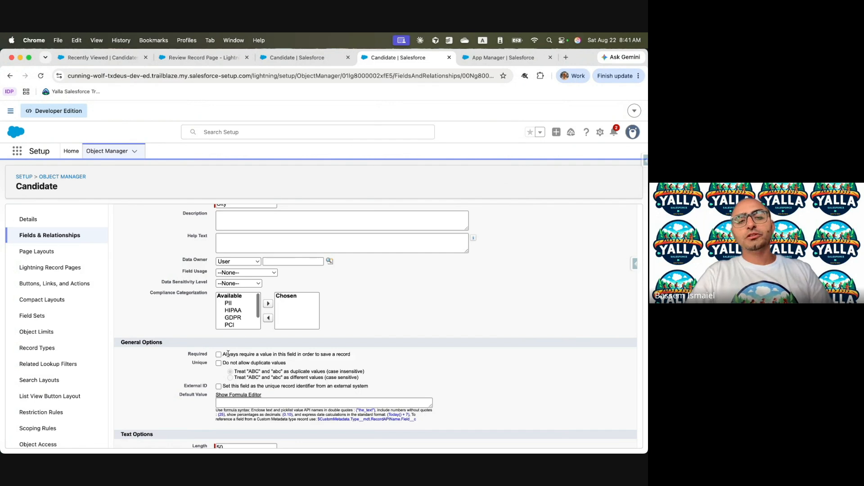
pyautogui.click(215, 59)
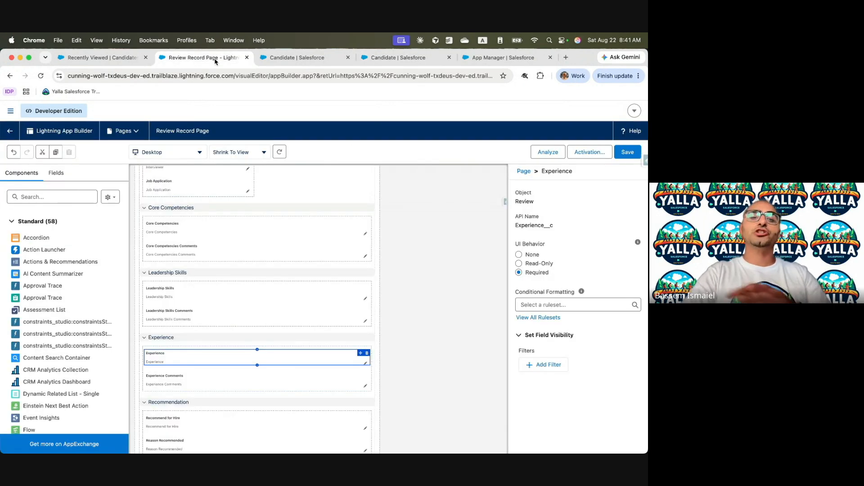
pyautogui.click(629, 154)
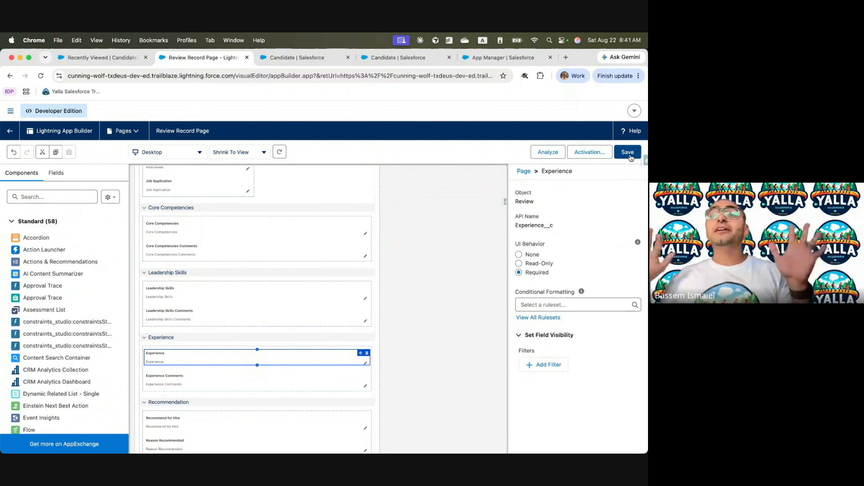
# Leave the Review page editor and run the verification check of Trailhead's Create a Custom Review Record Page unit.
pyautogui.click(10, 131)
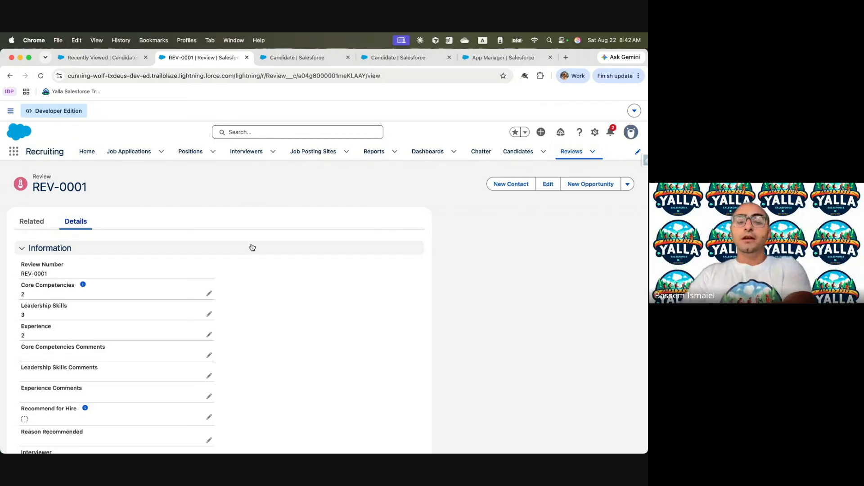
pyautogui.press('super+grave')
pyautogui.scroll(-6, 276, 323)
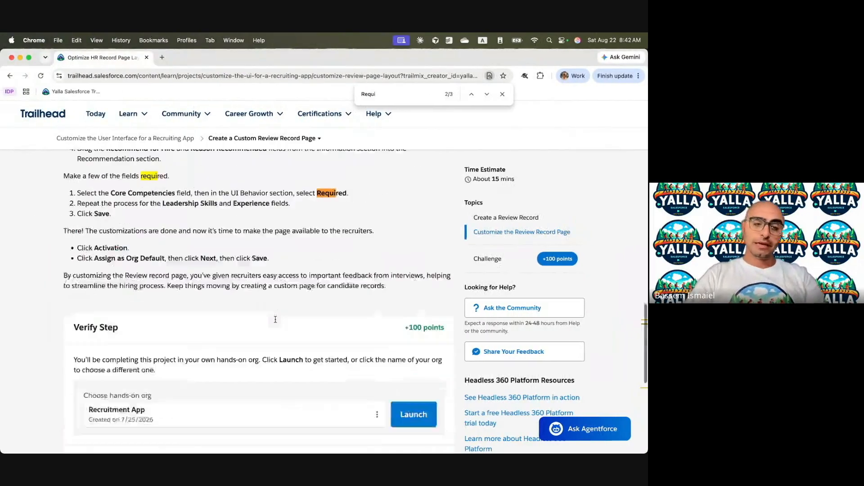
pyautogui.click(117, 361)
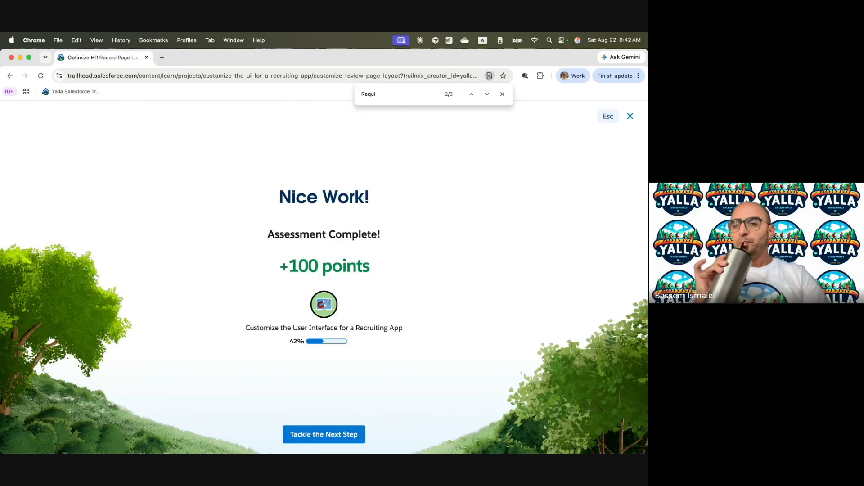
# Continue to the Create a Custom Candidate Record Page unit and read the first instructions under Add a Lightning Component.
pyautogui.click(337, 435)
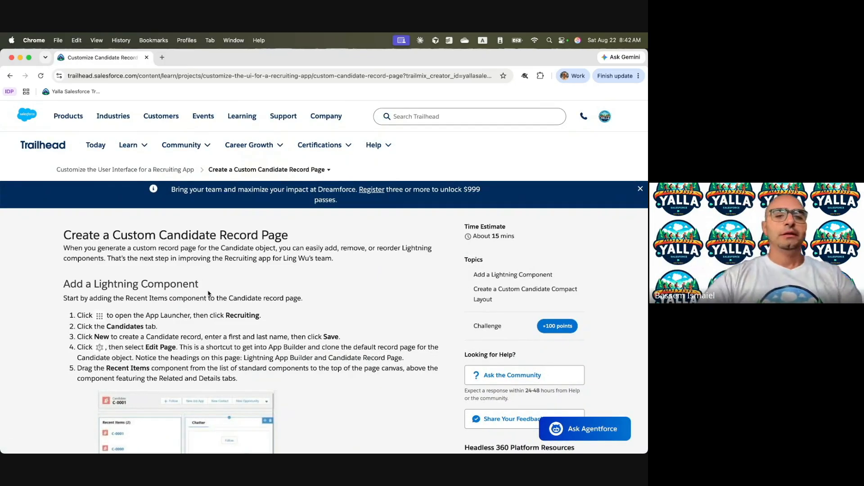
pyautogui.scroll(-1, 209, 293)
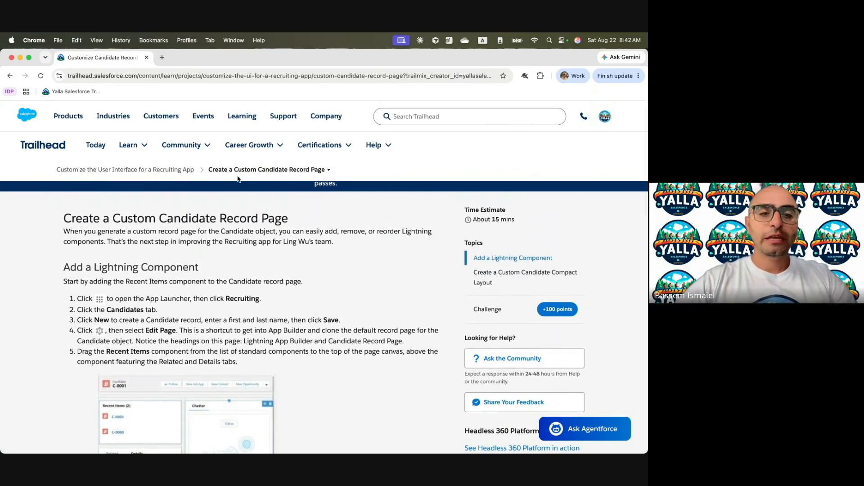
pyautogui.scroll(-2, 217, 265)
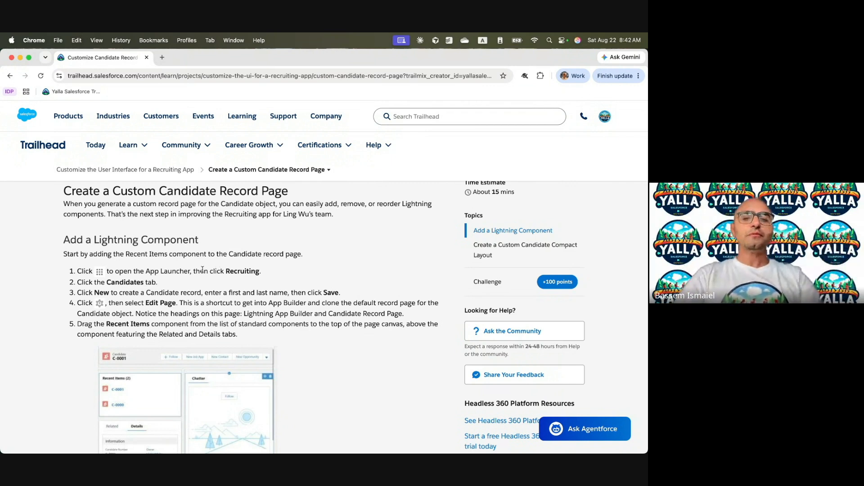
pyautogui.moveTo(118, 270); pyautogui.dragTo(270, 272)
pyautogui.doubleClick(116, 283)
# Return to the Recruiting app, open the existing candidate record from Candidates, and open its record page for editing in Lightning App Builder.
pyautogui.hotkey('ctrl', 'Right')
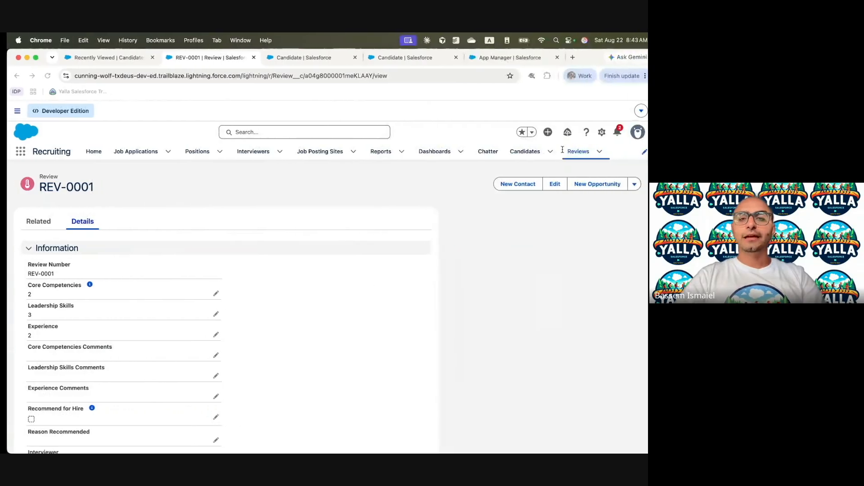
pyautogui.click(520, 153)
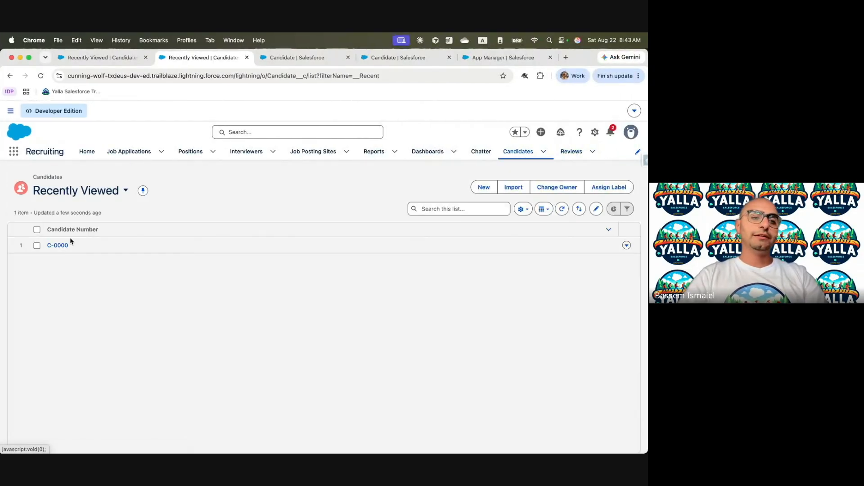
pyautogui.click(58, 245)
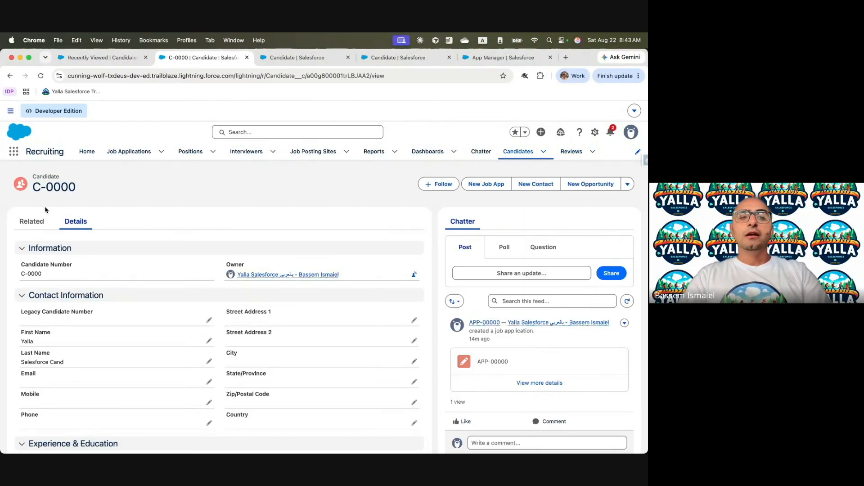
pyautogui.click(595, 131)
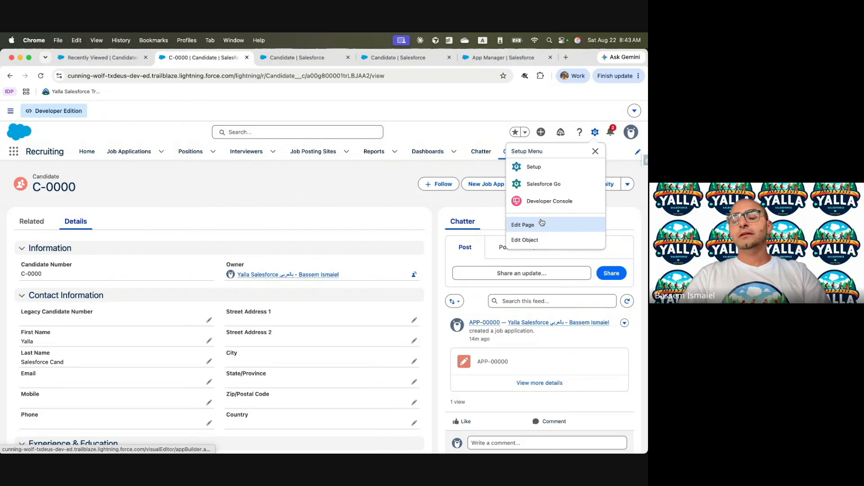
pyautogui.click(542, 224)
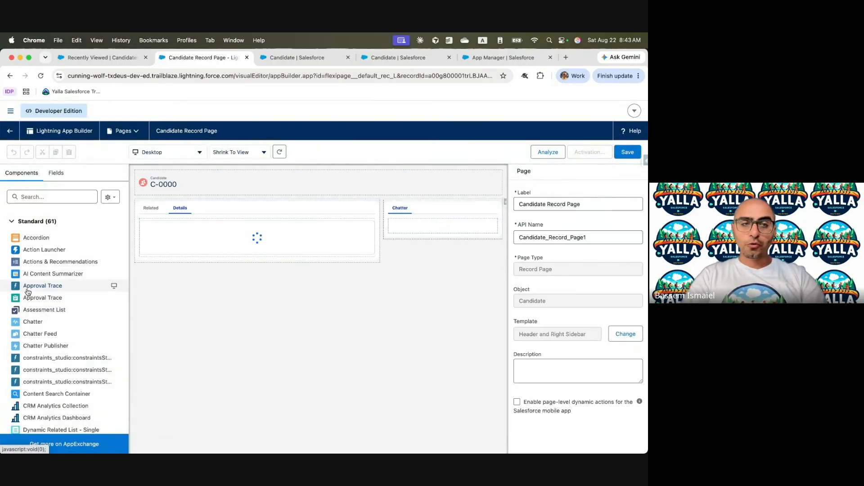
# Examine the Candidate page's available fields, its Record Detail and Chatter components, and the standard and custom component groups.
pyautogui.click(55, 175)
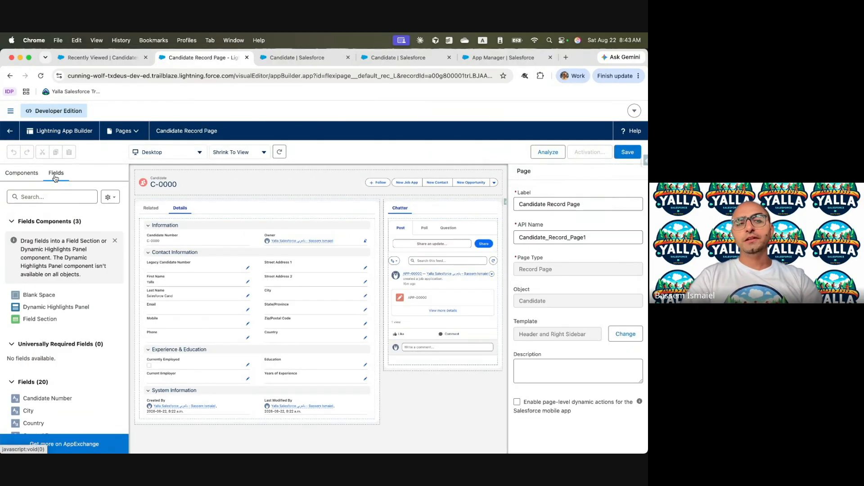
pyautogui.click(218, 298)
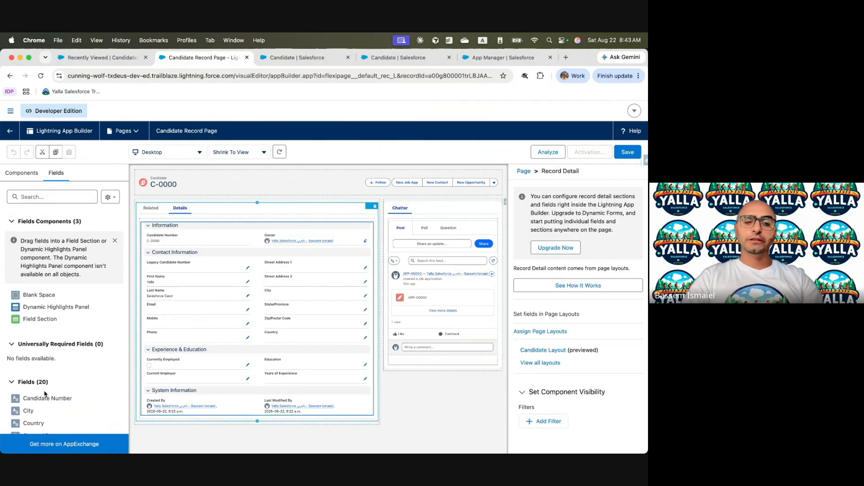
pyautogui.click(22, 174)
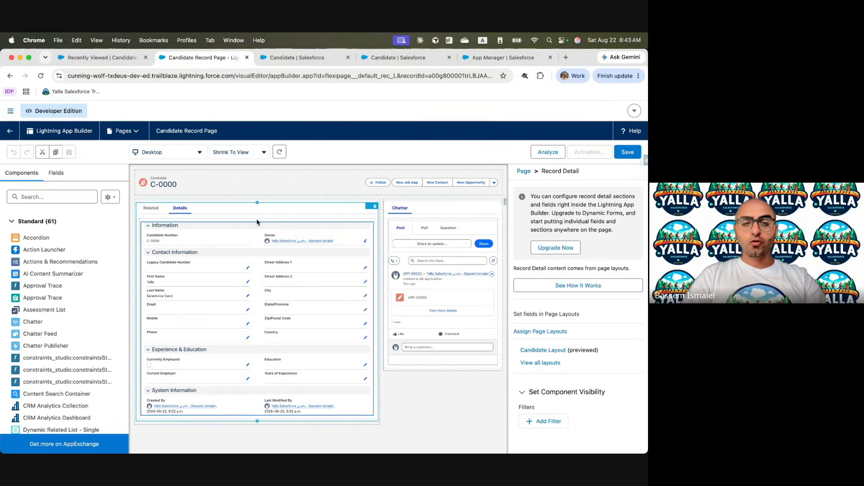
pyautogui.click(406, 257)
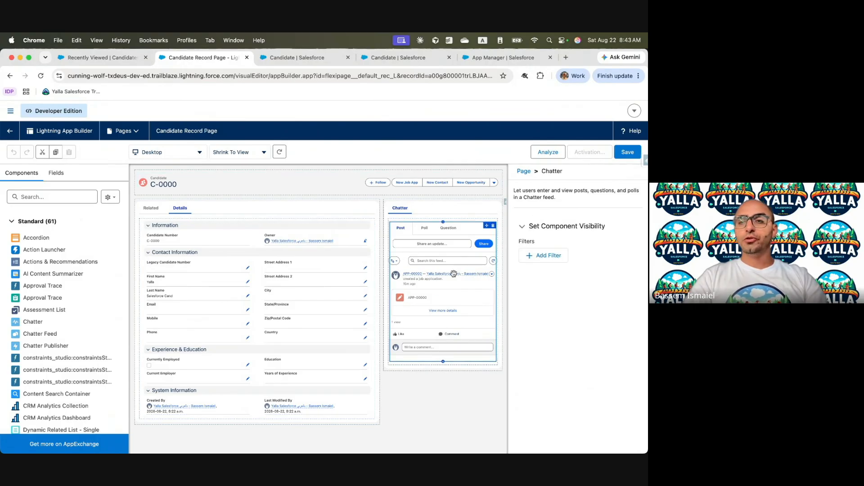
pyautogui.click(280, 295)
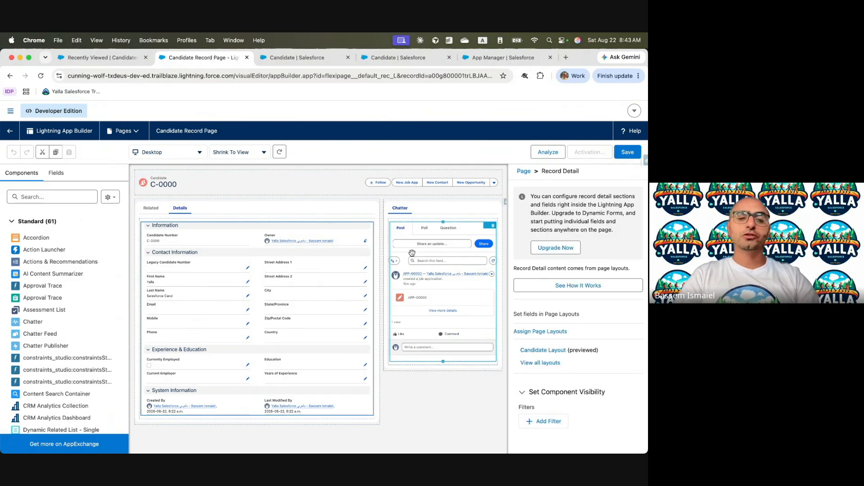
pyautogui.click(12, 221)
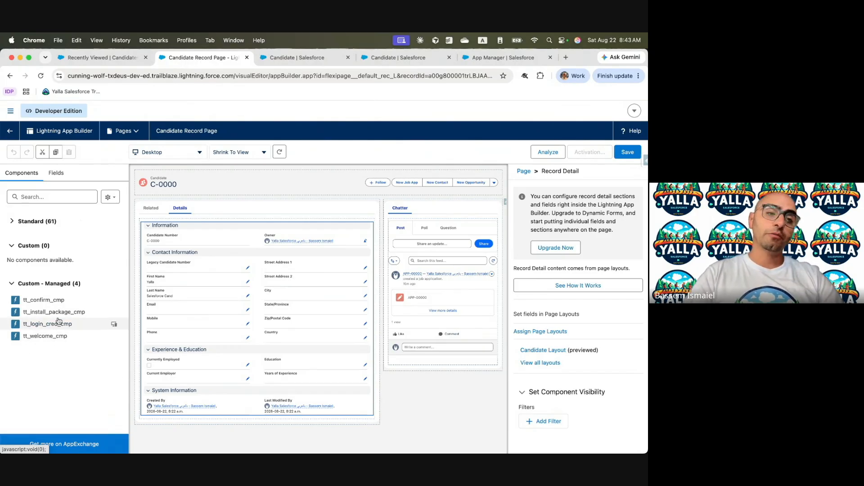
# Find the standard Recent Items component and place it on the page canvas above the Related and Details tabs.
pyautogui.click(12, 224)
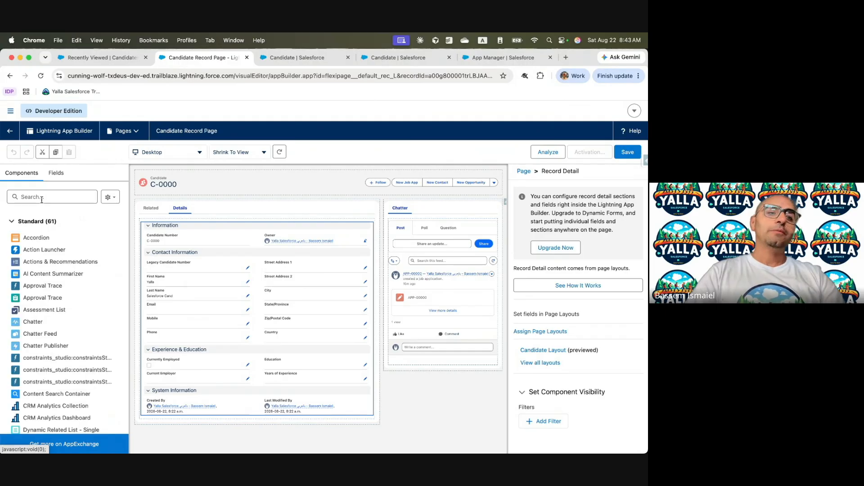
pyautogui.click(41, 199)
pyautogui.write('Rece')
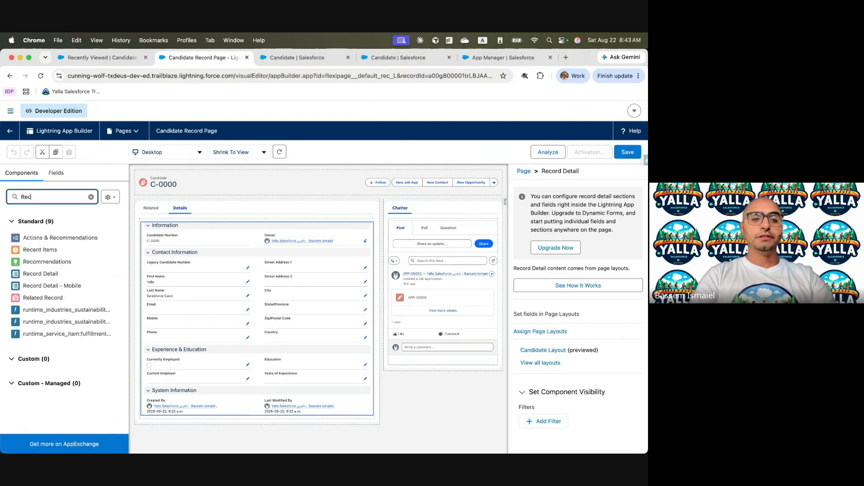
pyautogui.moveTo(47, 239); pyautogui.dragTo(182, 208)
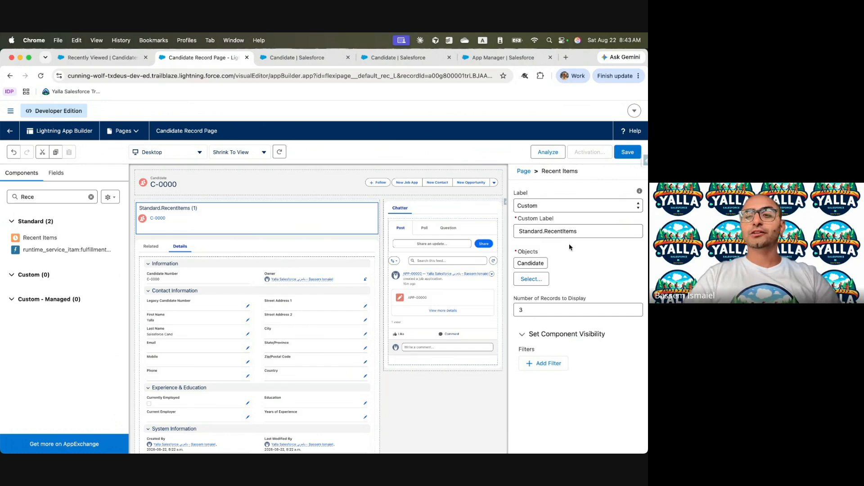
# Check the Trailhead instructions for the label and set the component's custom label to Recent Items.
pyautogui.hotkey('ctrl', 'Left')
pyautogui.scroll(-3, 214, 289)
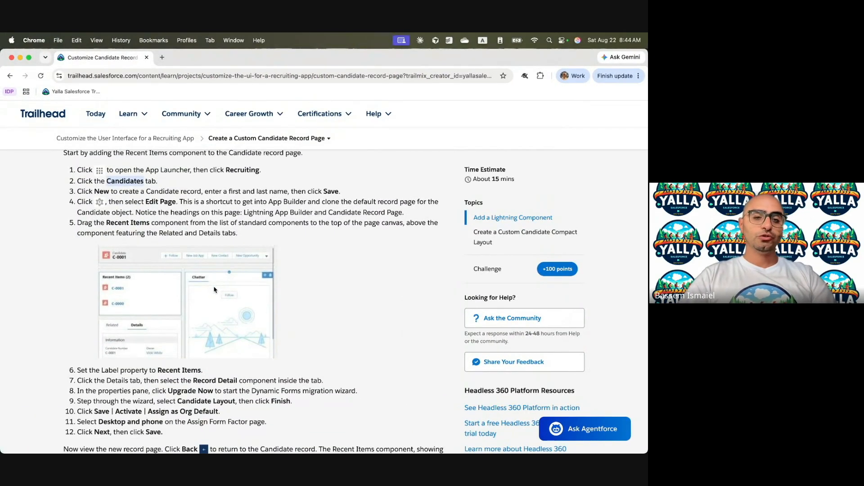
pyautogui.moveTo(158, 372); pyautogui.dragTo(201, 372)
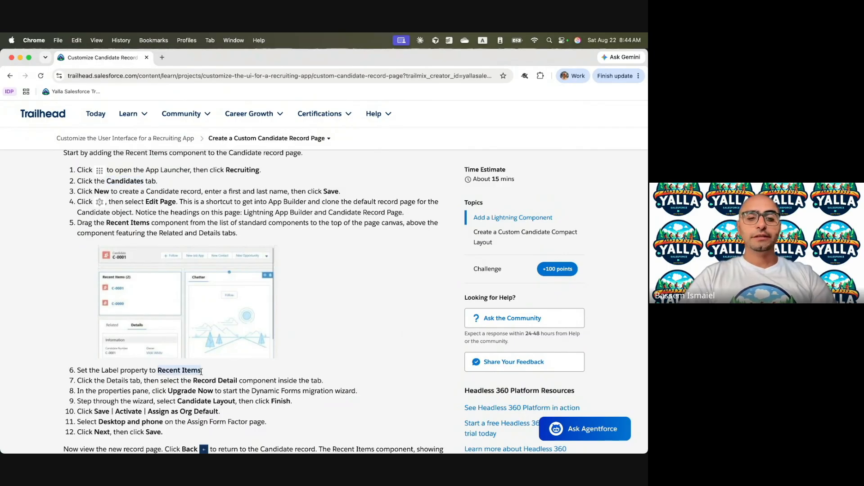
pyautogui.hotkey('ctrl', 'Right')
pyautogui.click(550, 231)
pyautogui.tripleClick(550, 231)
pyautogui.write('Recent Items')
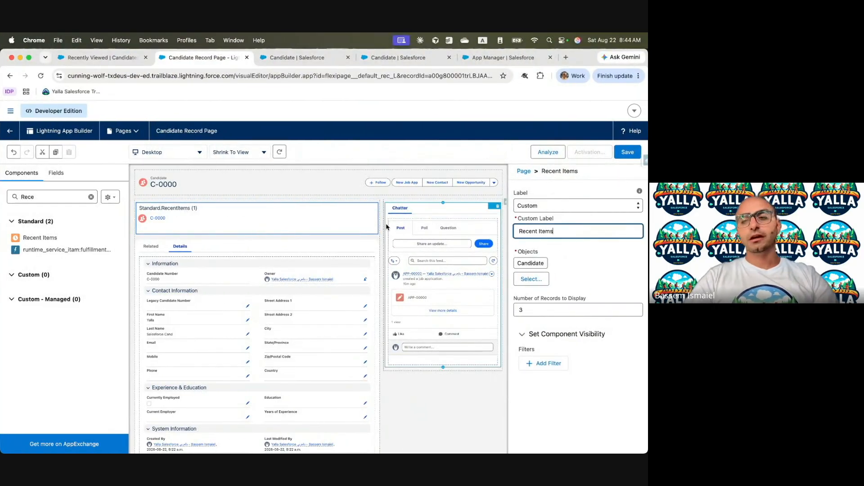
# Upgrade the Record Detail component to Dynamic Forms, migrating the fields from the Candidate Layout.
pyautogui.hotkey('ctrl', 'Left')
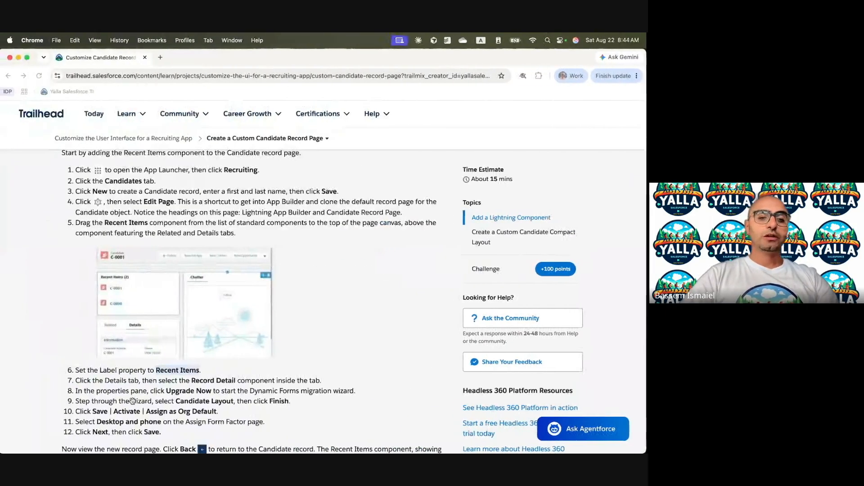
pyautogui.scroll(-3, 132, 401)
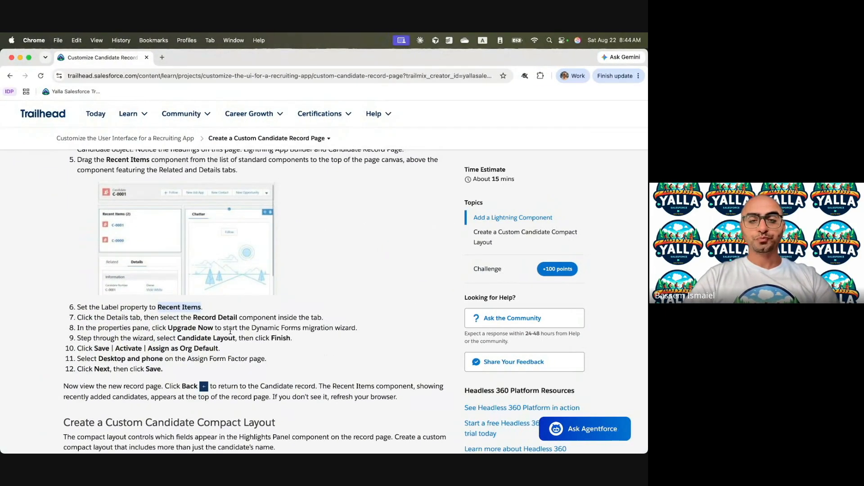
pyautogui.hotkey('ctrl', 'Right')
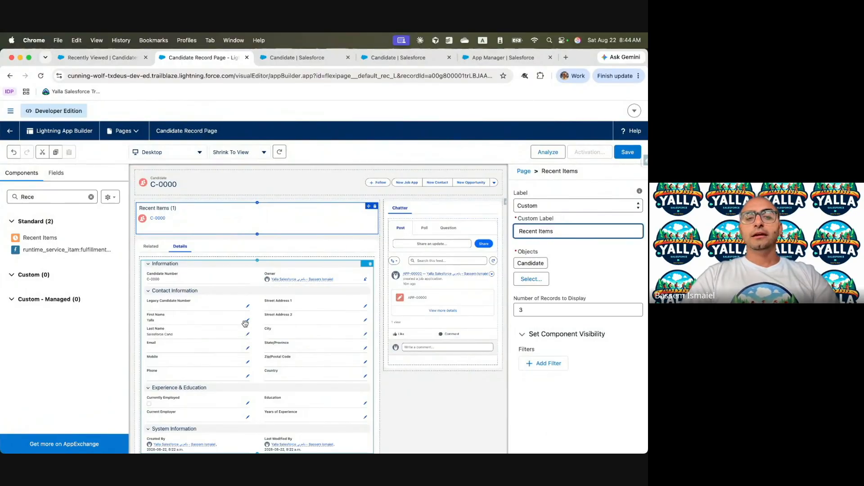
pyautogui.click(232, 327)
pyautogui.click(564, 247)
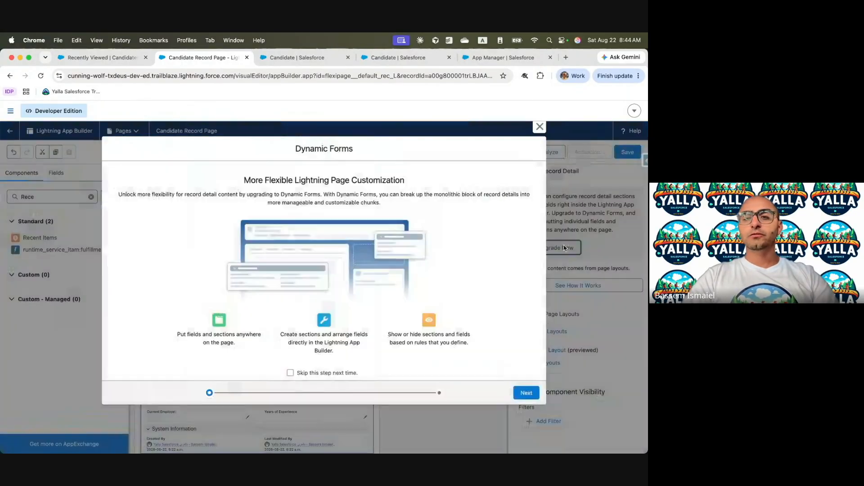
pyautogui.click(526, 392)
pyautogui.click(104, 297)
pyautogui.click(527, 395)
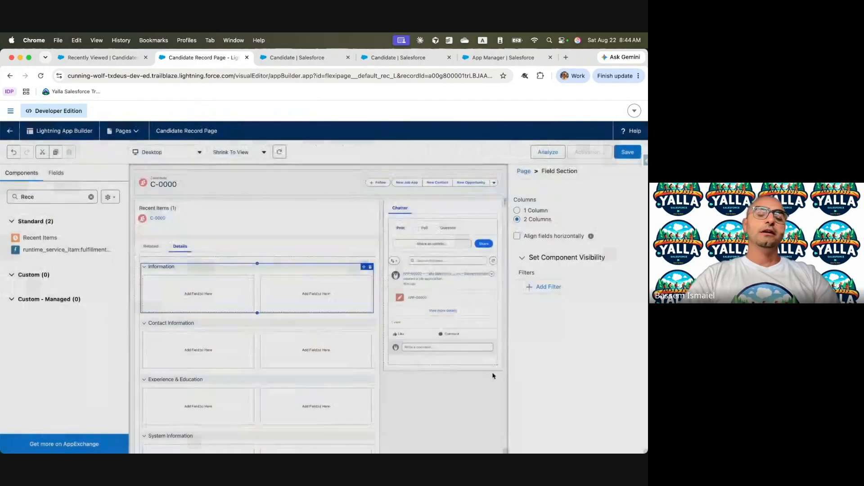
# Save the Candidate Record Page and activate it as the org default for desktop and phone.
pyautogui.hotkey('ctrl', 'Left')
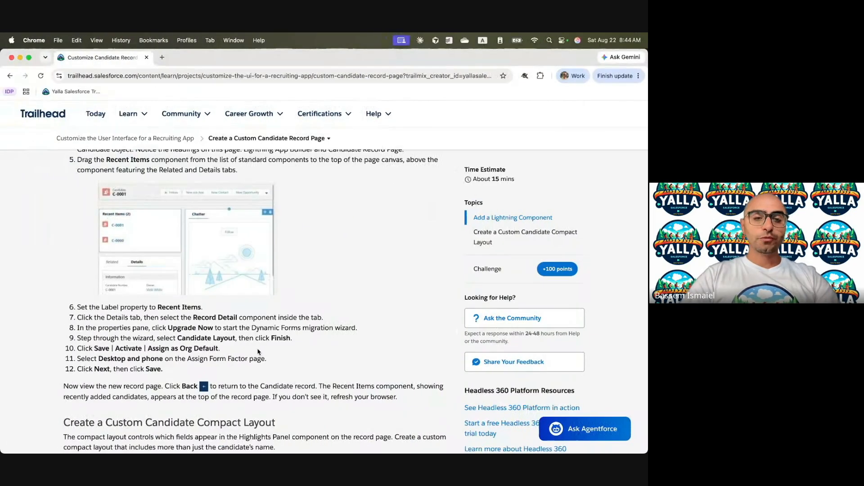
pyautogui.scroll(-1, 239, 328)
pyautogui.moveTo(92, 299); pyautogui.dragTo(298, 290)
pyautogui.scroll(-1, 298, 293)
pyautogui.scroll(-4, 298, 292)
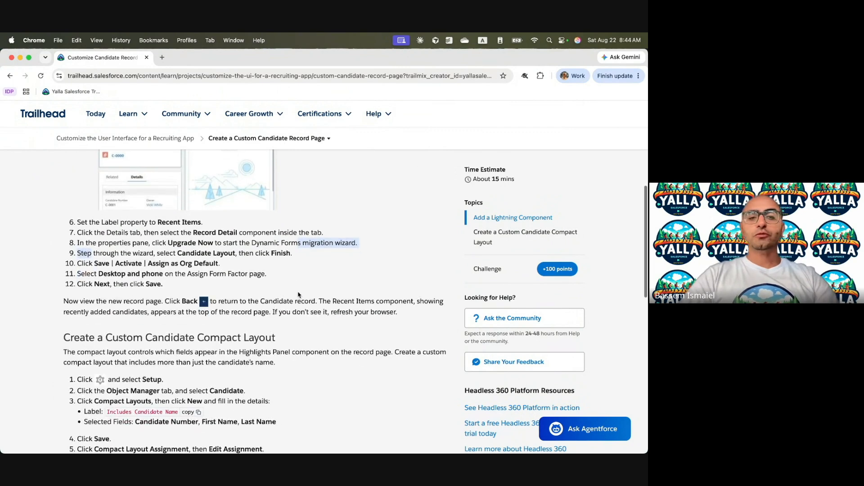
pyautogui.hotkey('ctrl', 'Right')
pyautogui.click(628, 152)
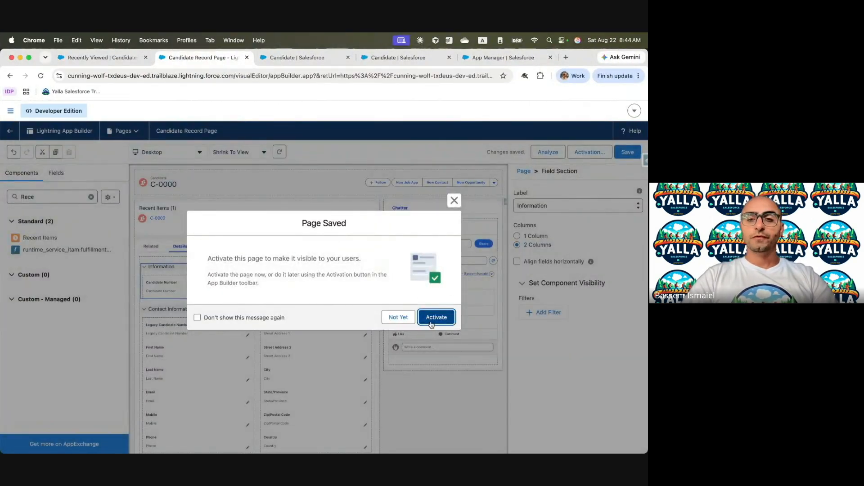
pyautogui.click(431, 321)
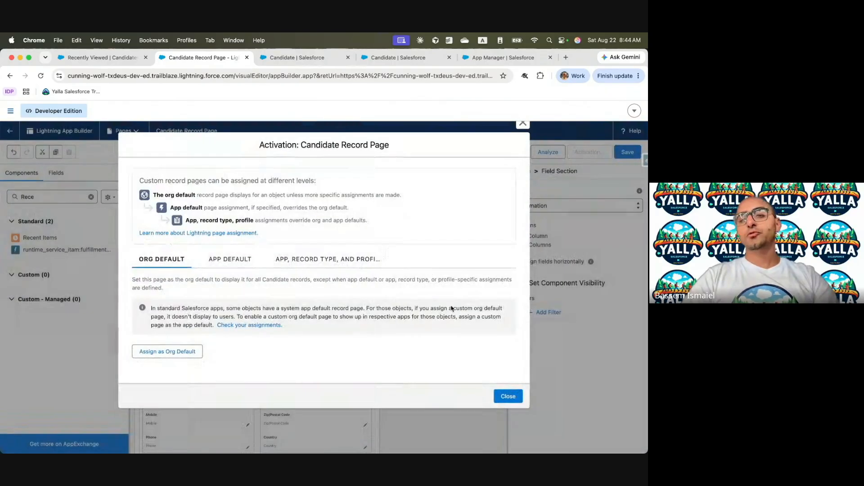
pyautogui.click(174, 354)
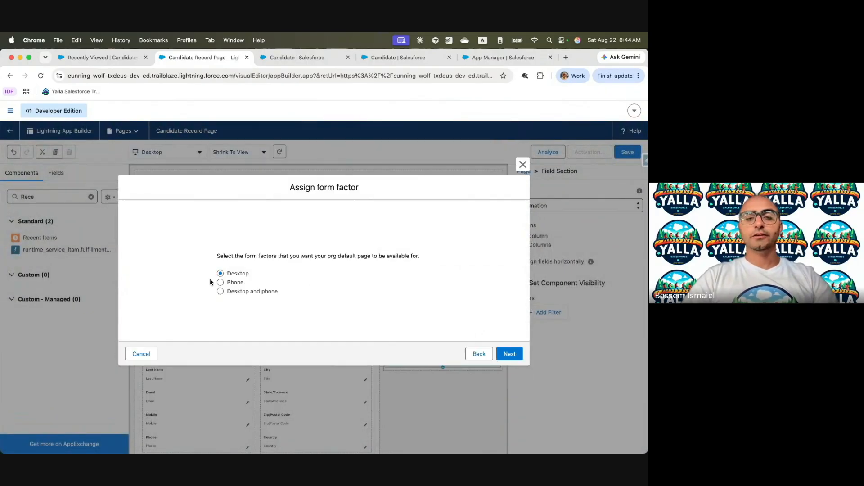
pyautogui.click(509, 354)
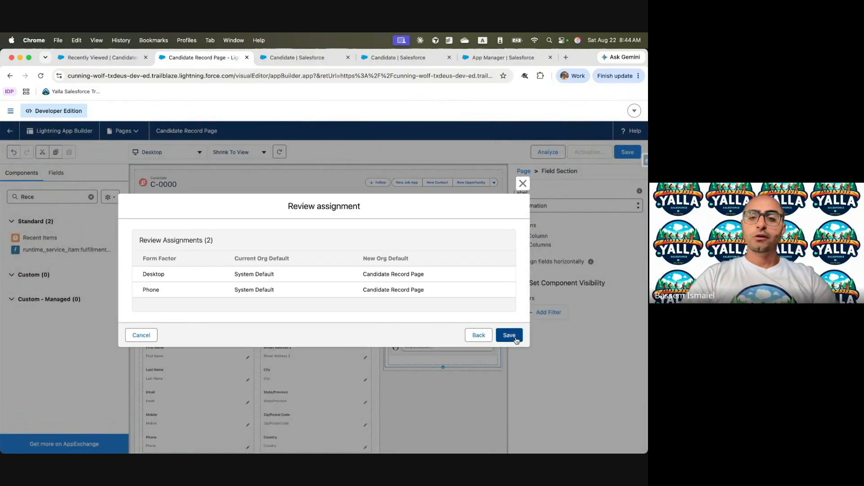
pyautogui.click(511, 335)
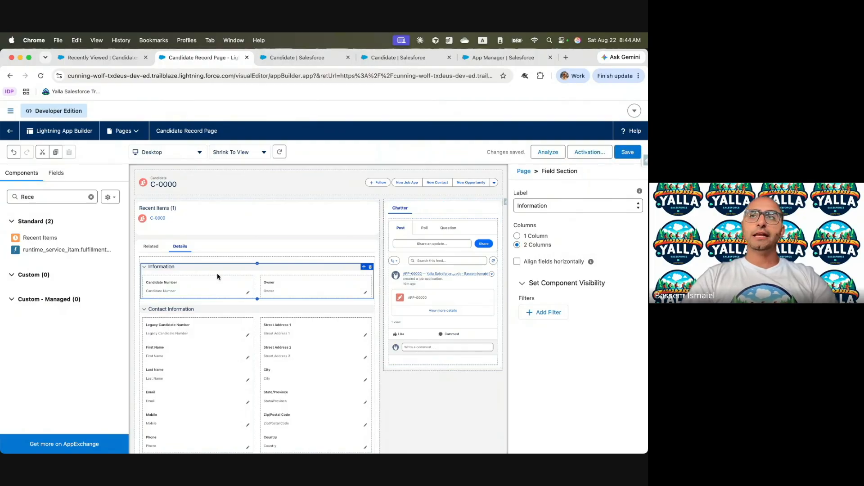
# Save the page again, return to the Candidate record and review its sections.
pyautogui.hotkey('ctrl', 'Left')
pyautogui.scroll(-1, 217, 275)
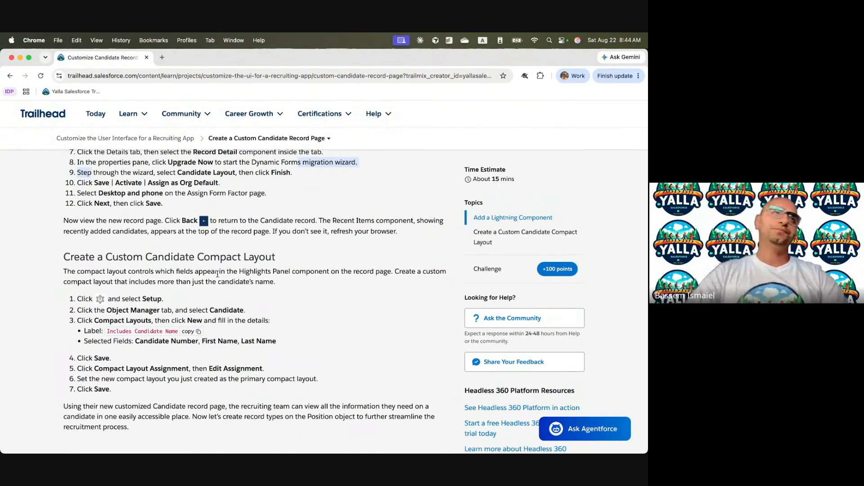
pyautogui.hotkey('ctrl', 'Right')
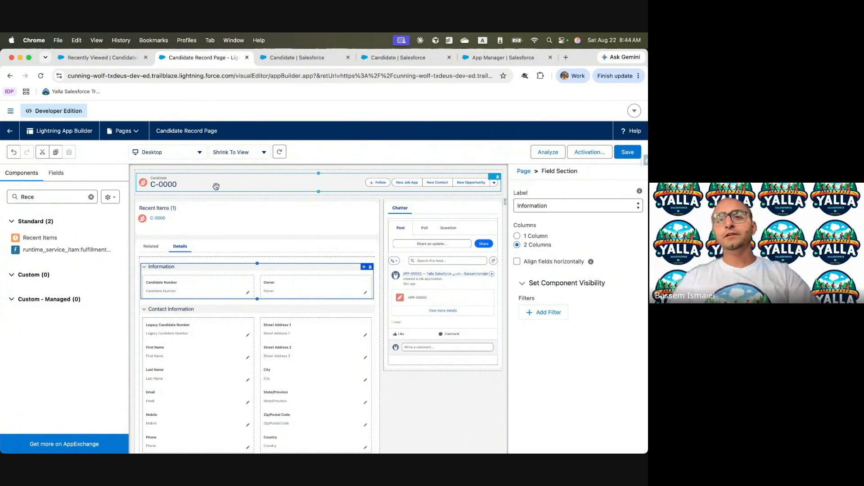
pyautogui.click(628, 153)
pyautogui.click(8, 131)
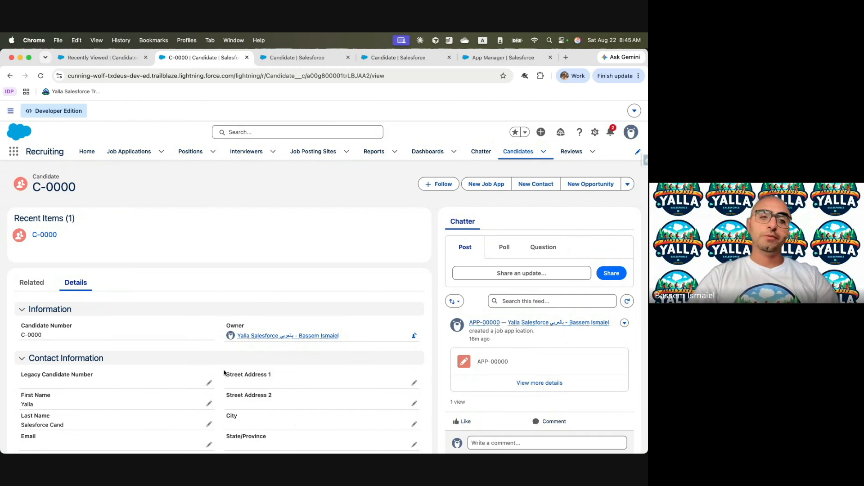
pyautogui.scroll(-5, 95, 358)
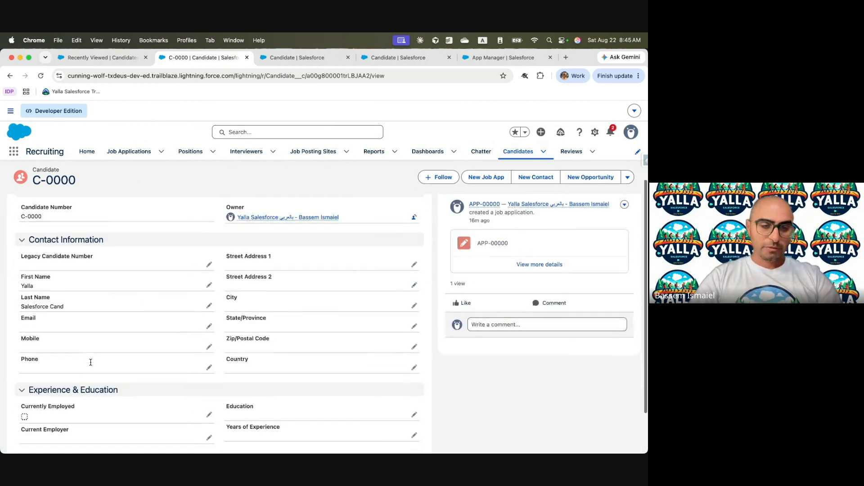
pyautogui.scroll(5, 90, 363)
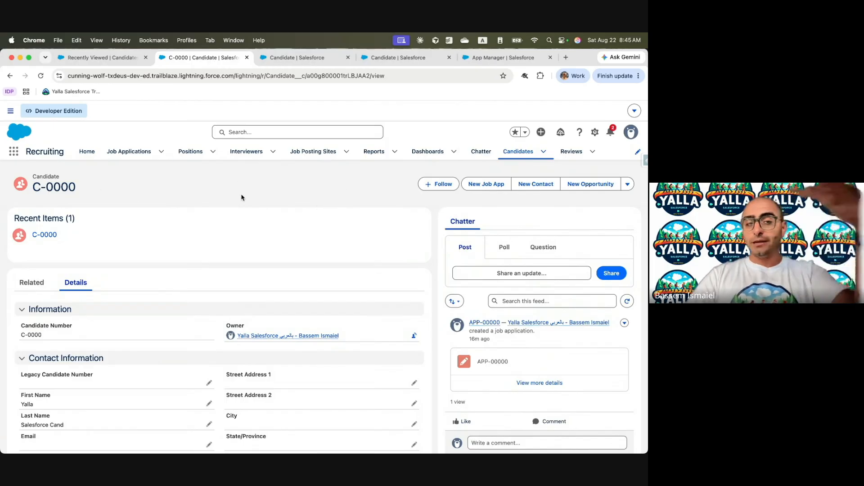
# Open the Candidate object's setup and start a new compact layout.
pyautogui.press('super+grave')
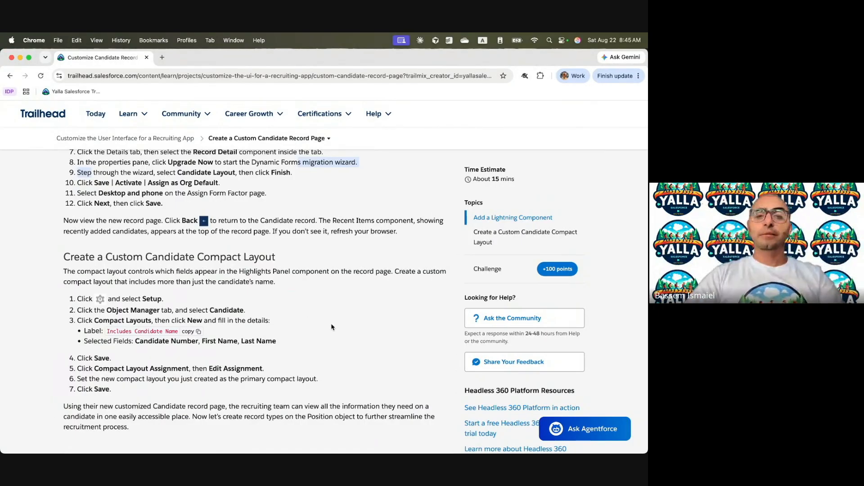
pyautogui.hotkey('ctrl', 'Right')
pyautogui.click(594, 133)
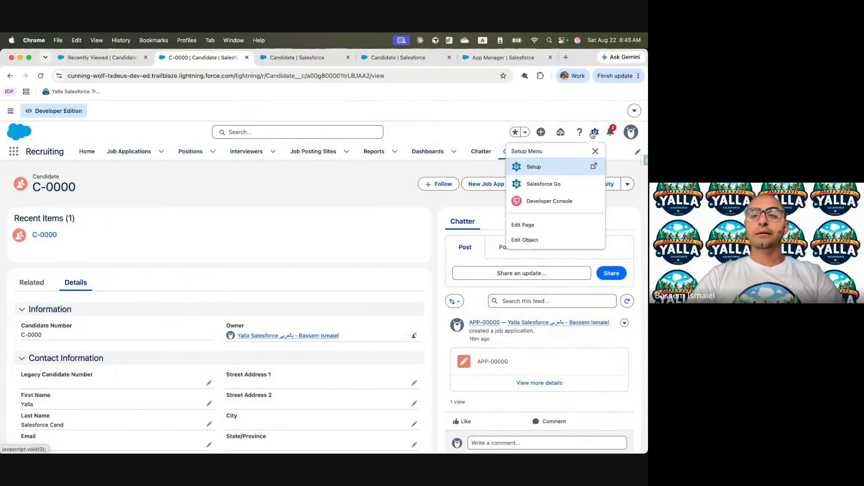
pyautogui.click(548, 242)
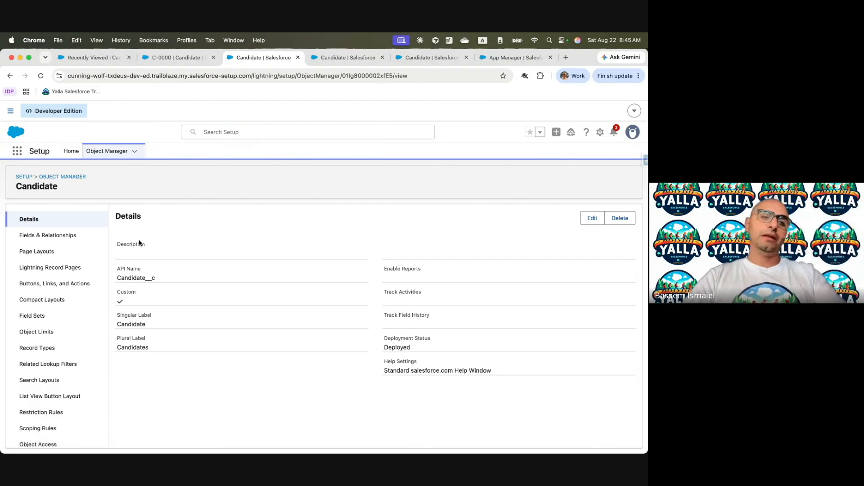
pyautogui.click(53, 300)
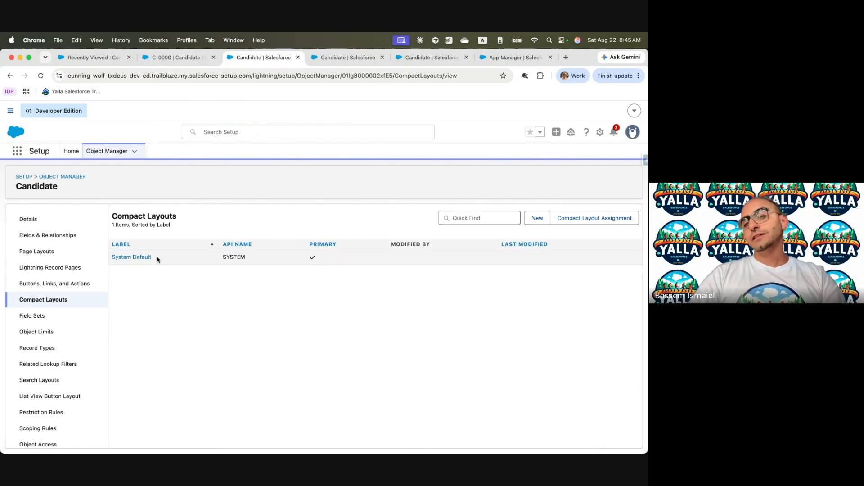
pyautogui.click(546, 220)
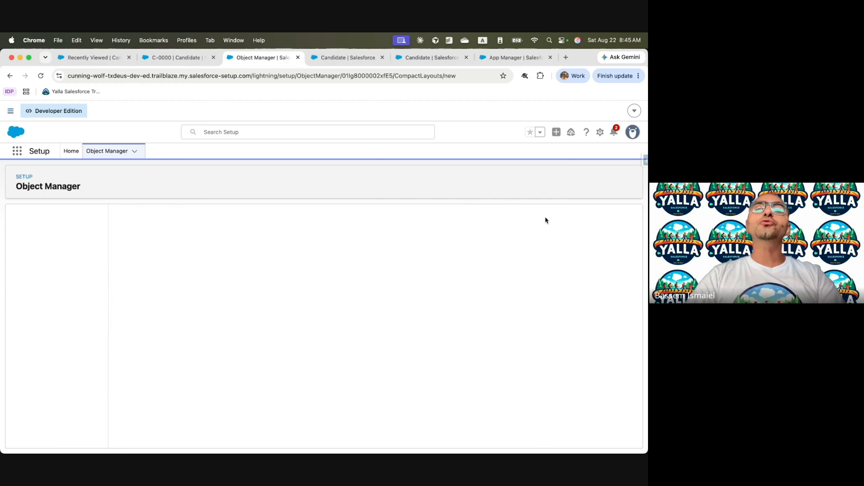
# Copy the label from the Trailhead instructions and label the compact layout Includes Candidate Name.
pyautogui.hotkey('ctrl', 'Left')
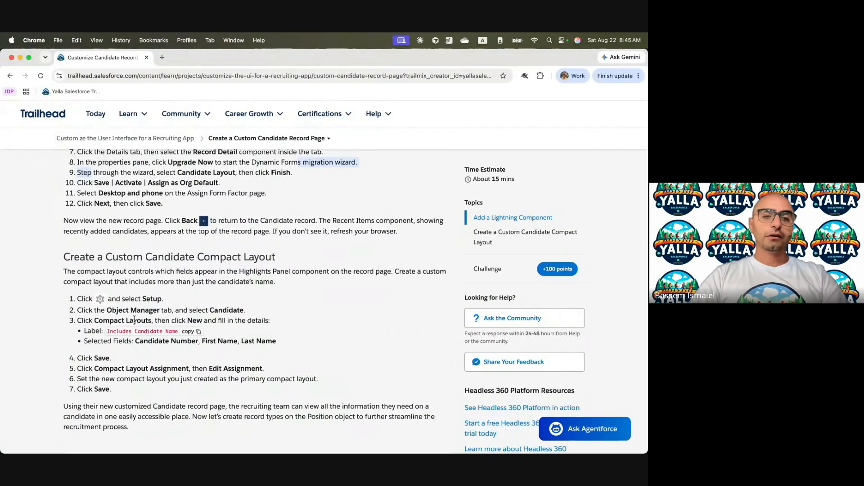
pyautogui.scroll(-2, 159, 307)
pyautogui.click(200, 284)
pyautogui.hotkey('ctrl', 'Right')
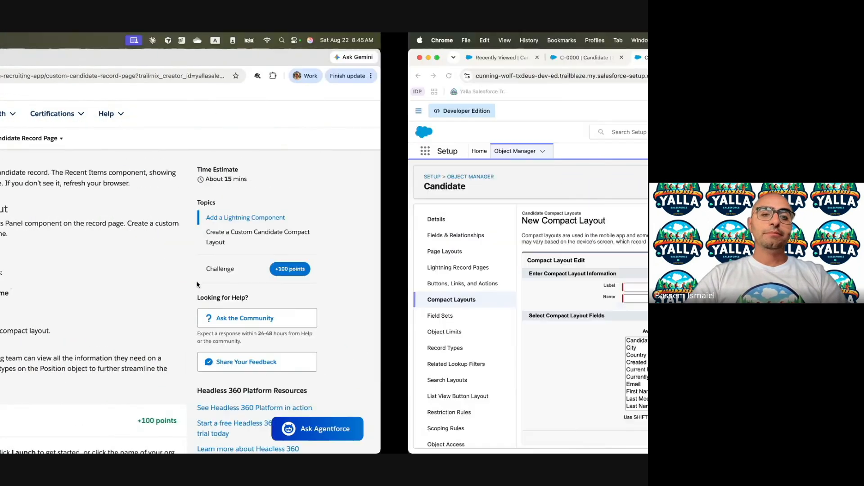
pyautogui.rightClick(239, 290)
pyautogui.click(252, 315)
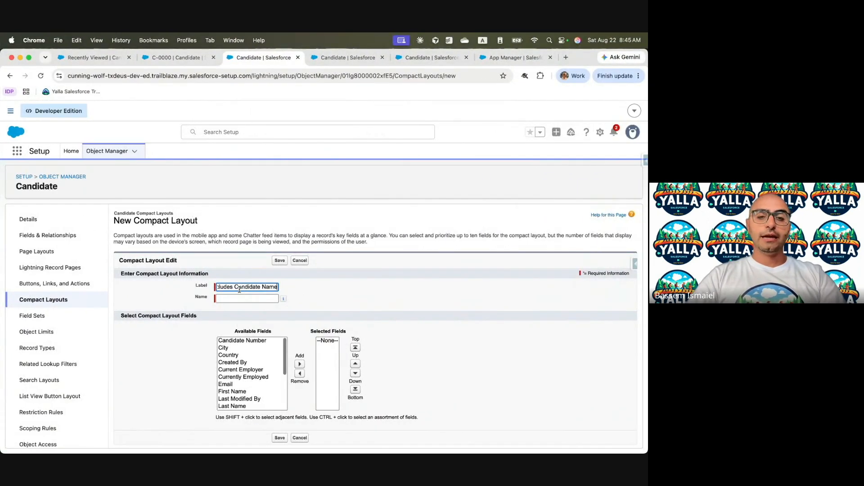
pyautogui.click(232, 296)
# Add Candidate Number, First Name and Last Name to the compact layout's selected fields and save the layout.
pyautogui.hotkey('ctrl', 'Left')
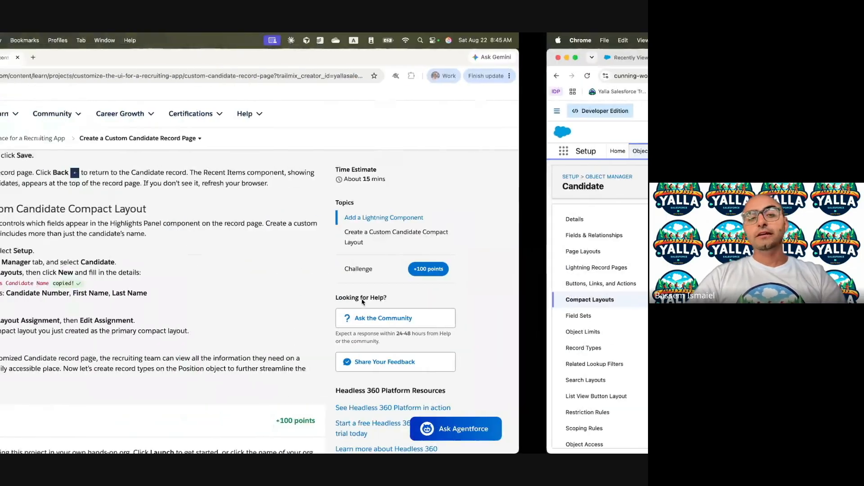
pyautogui.hotkey('ctrl', 'Right')
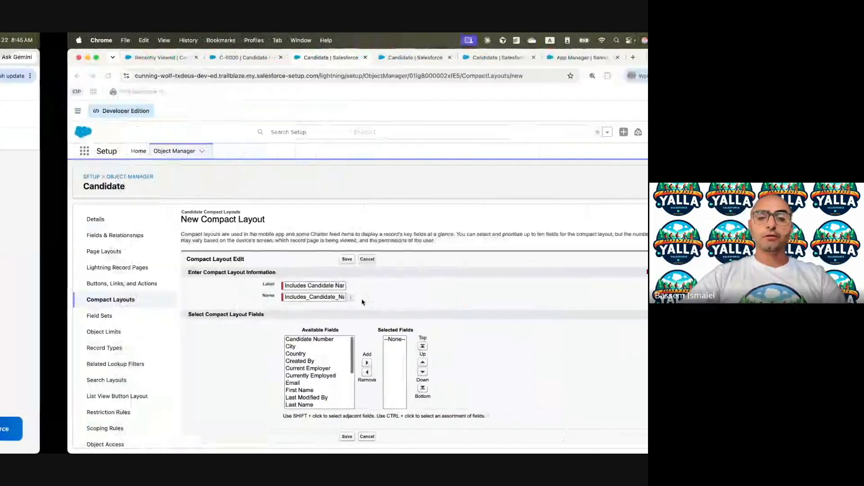
pyautogui.click(251, 340)
pyautogui.click(300, 363)
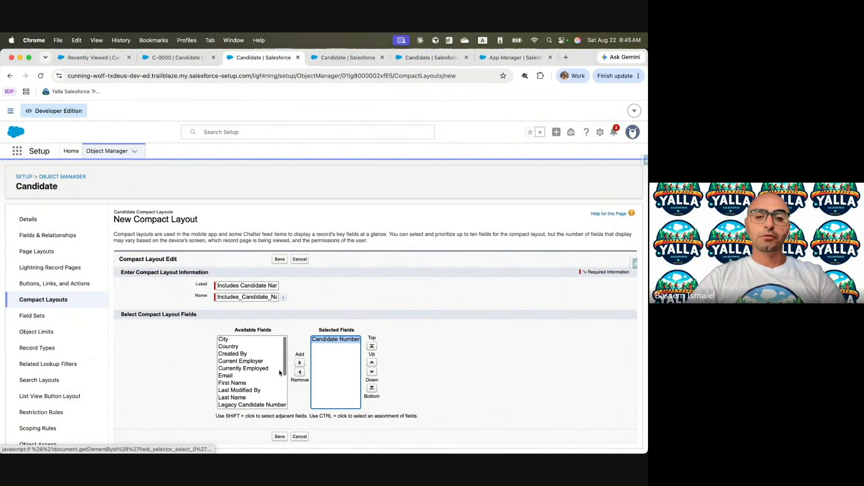
pyautogui.click(247, 384)
pyautogui.click(299, 363)
pyautogui.hotkey('ctrl', 'Left')
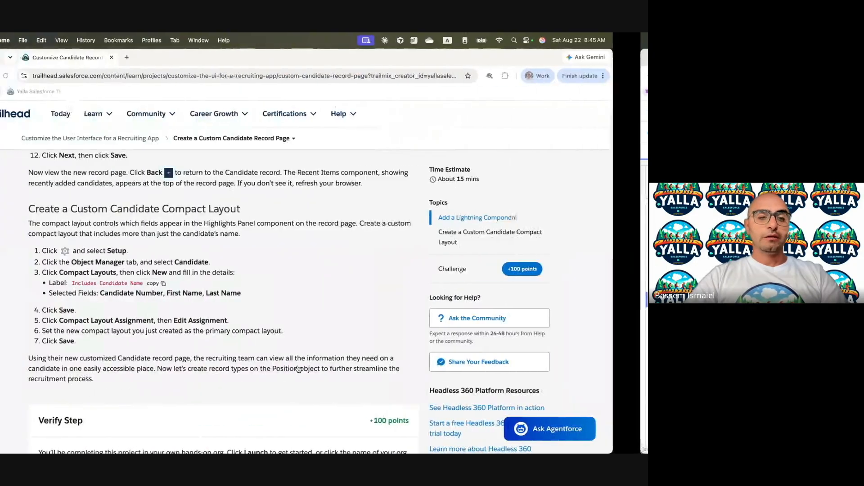
pyautogui.hotkey('ctrl', 'Right')
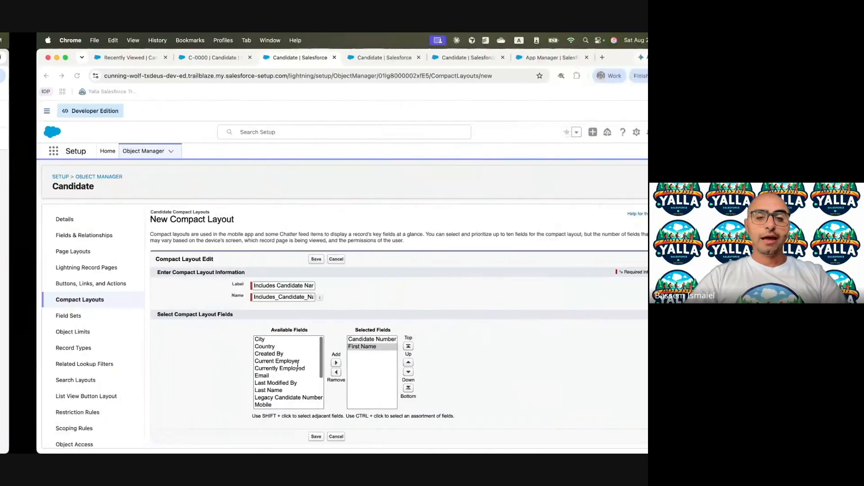
pyautogui.click(232, 390)
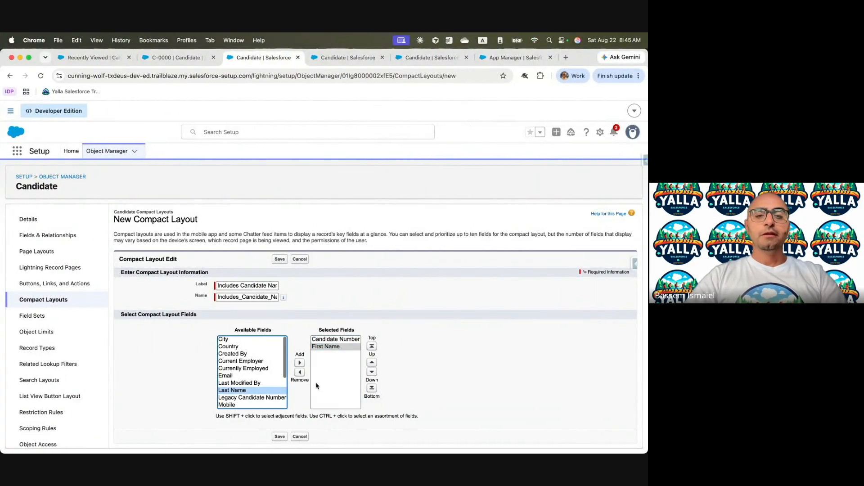
pyautogui.click(299, 362)
pyautogui.click(279, 436)
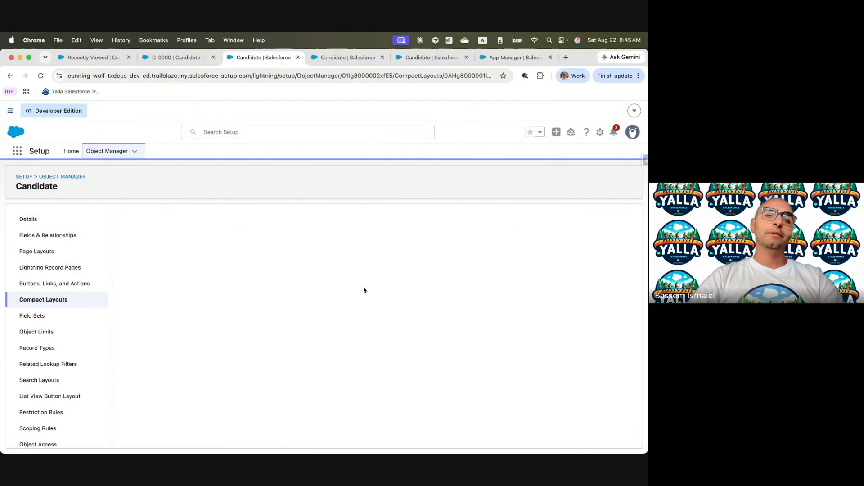
# Assign Includes Candidate Name as the Candidate object's primary compact layout and save the assignment.
pyautogui.click(354, 256)
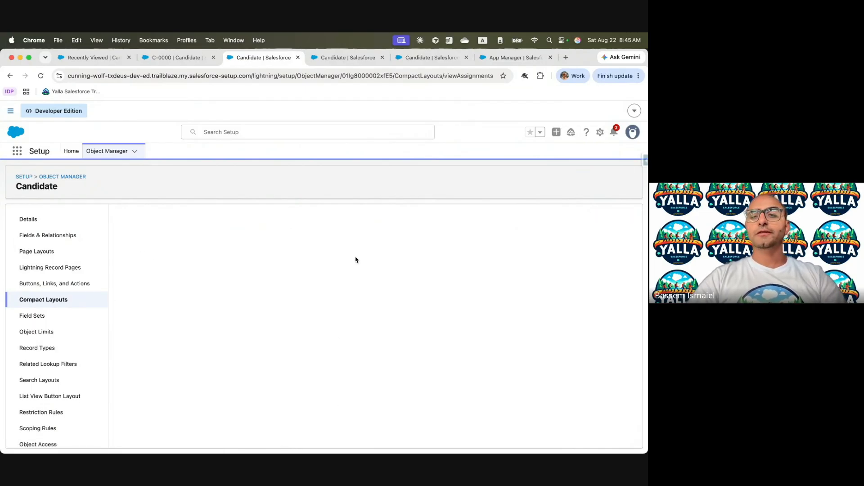
pyautogui.click(291, 248)
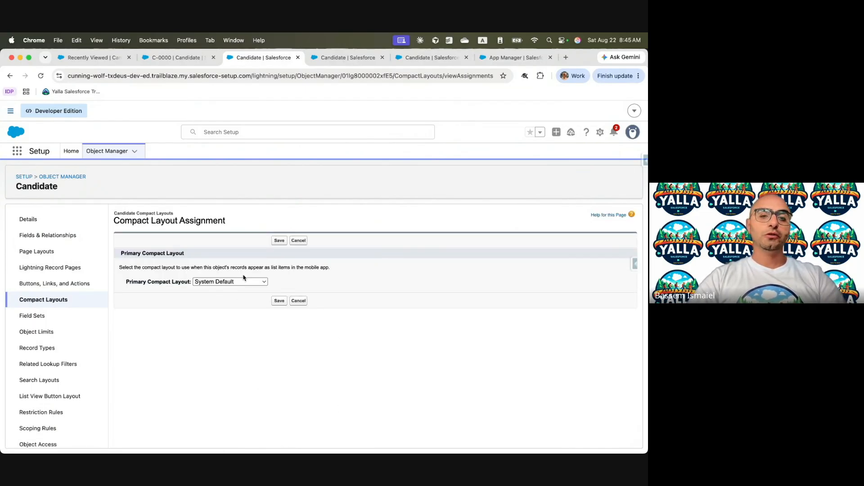
pyautogui.click(230, 282)
pyautogui.click(231, 290)
pyautogui.click(277, 301)
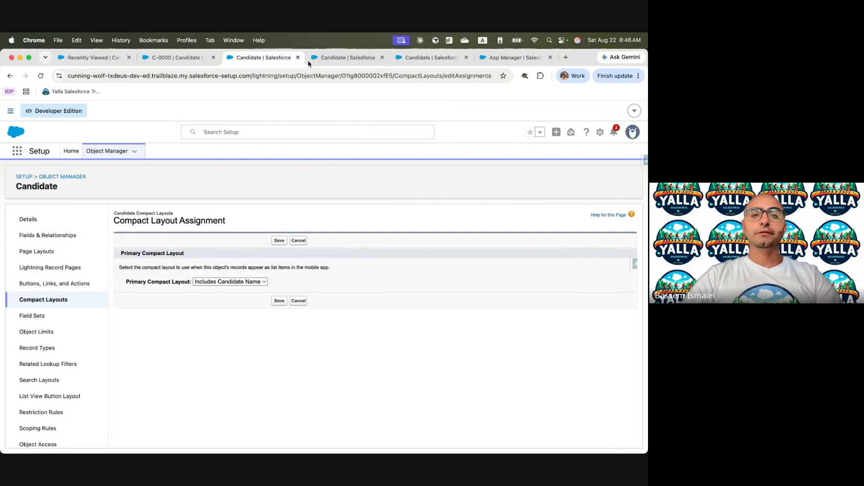
# Return to the C-0000 Candidate record and open its record page for editing.
pyautogui.click(176, 57)
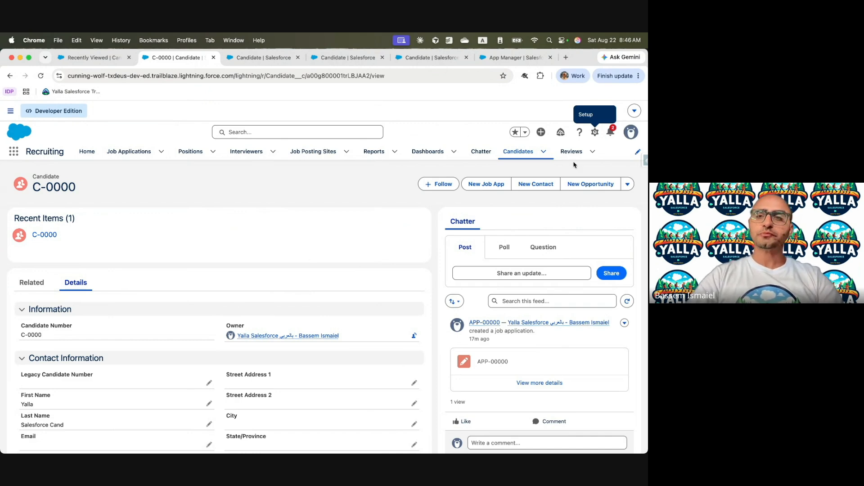
pyautogui.hotkey('ctrl', 'Left')
pyautogui.hotkey('ctrl', 'Right')
pyautogui.click(595, 132)
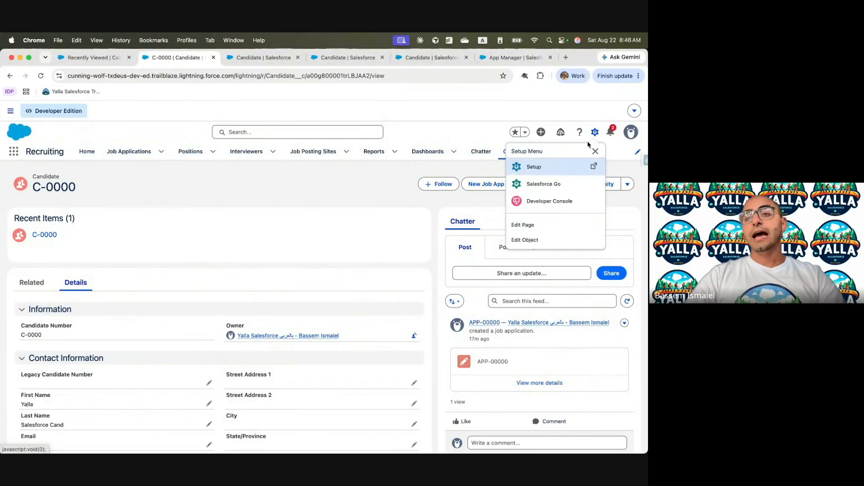
pyautogui.click(544, 225)
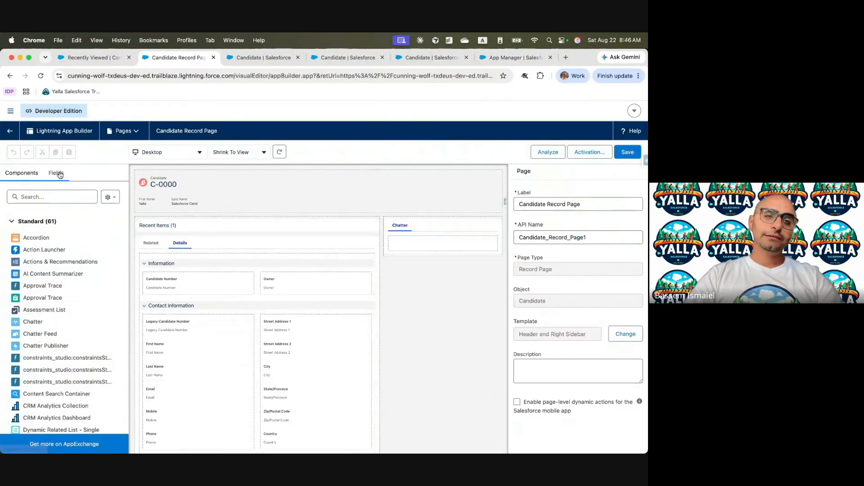
# Examine the available field components and the existing Highlights Panel's compact layout settings.
pyautogui.click(55, 173)
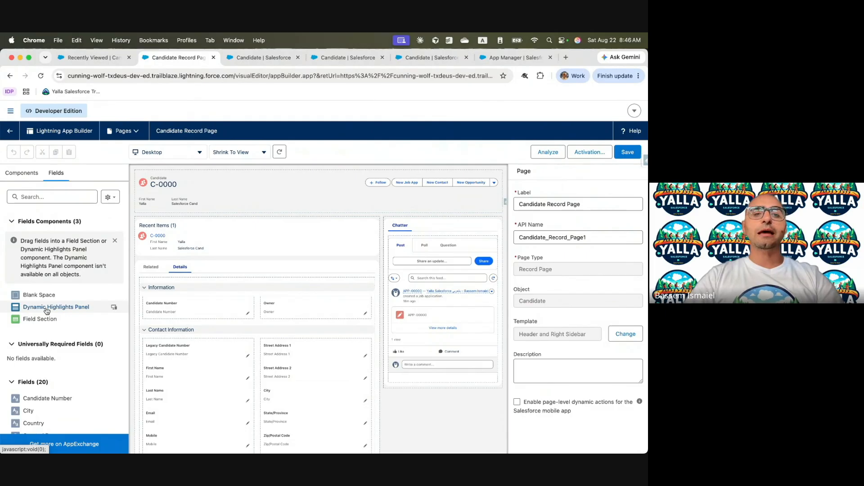
pyautogui.click(196, 191)
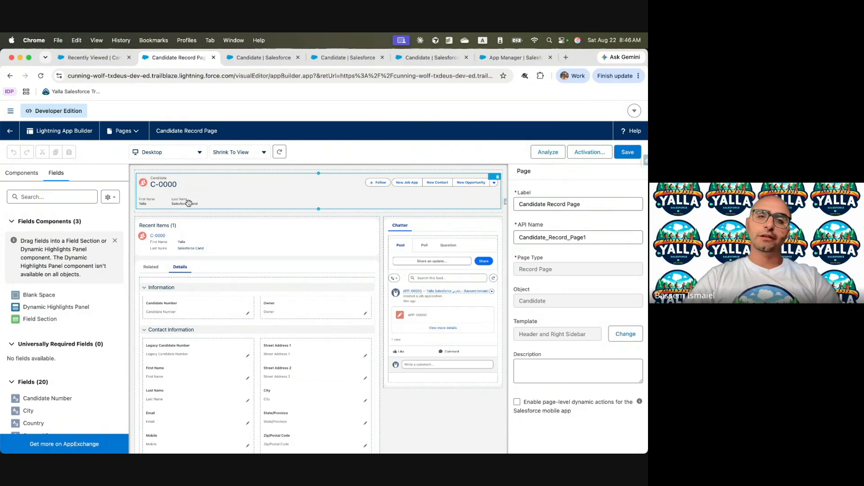
pyautogui.click(56, 308)
pyautogui.click(441, 309)
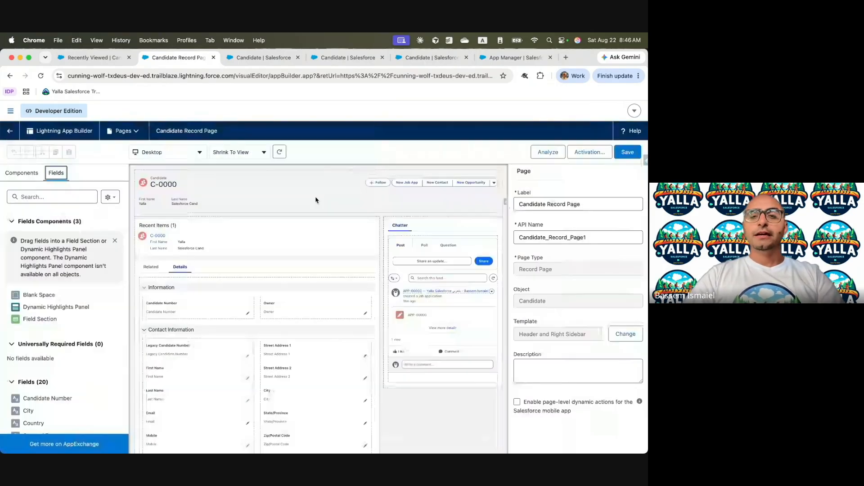
pyautogui.click(263, 193)
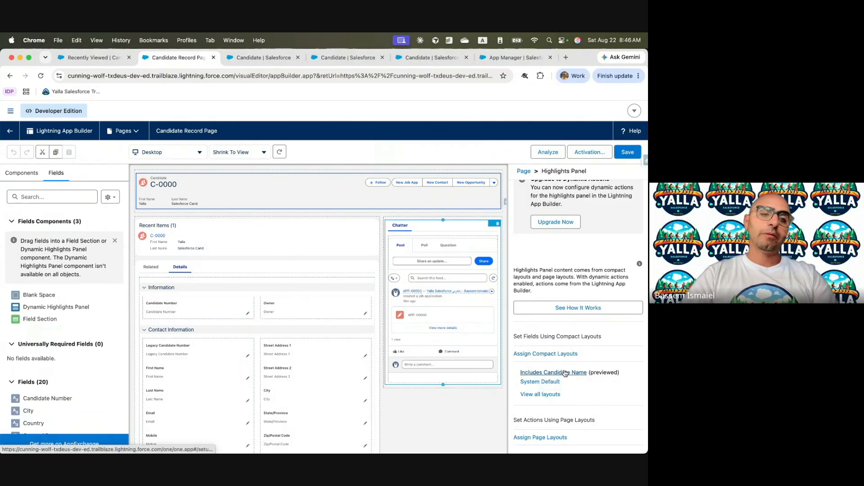
# Add a Dynamic Highlights Panel below the existing Highlights Panel and place Candidate Number, First Name and Last Name in it.
pyautogui.moveTo(76, 309); pyautogui.dragTo(282, 215)
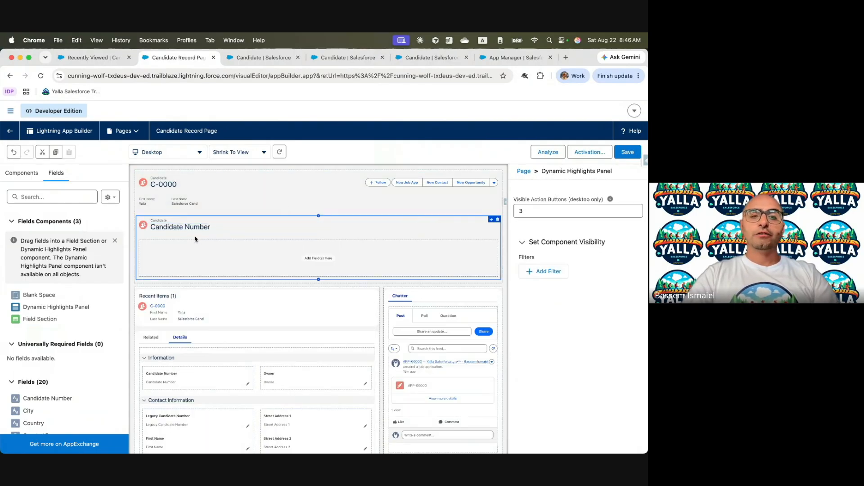
pyautogui.click(65, 195)
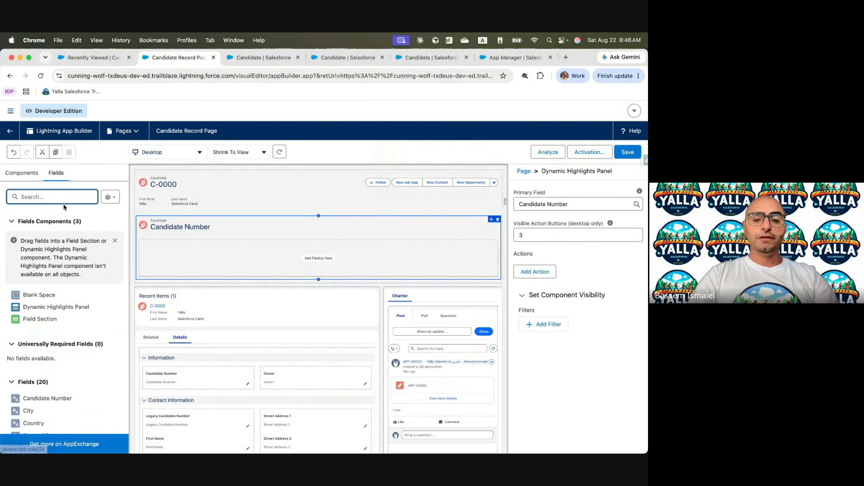
pyautogui.write('Num')
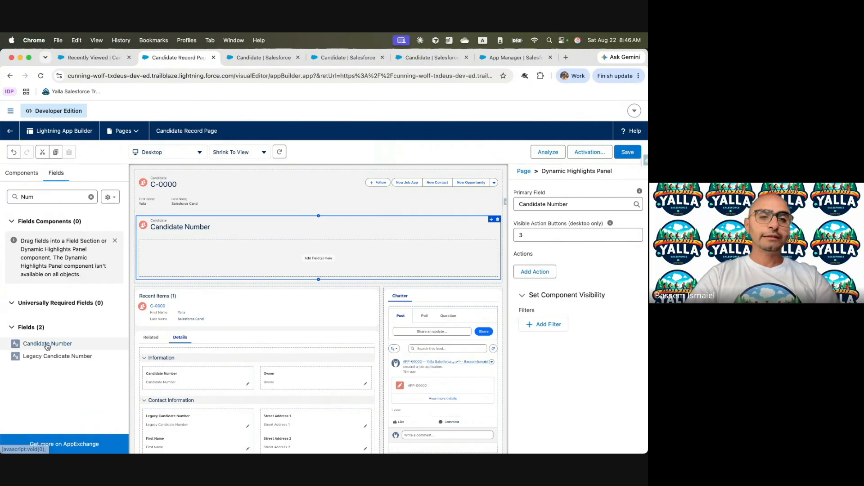
pyautogui.moveTo(41, 343); pyautogui.dragTo(172, 256)
pyautogui.click(39, 197)
pyautogui.write('Name')
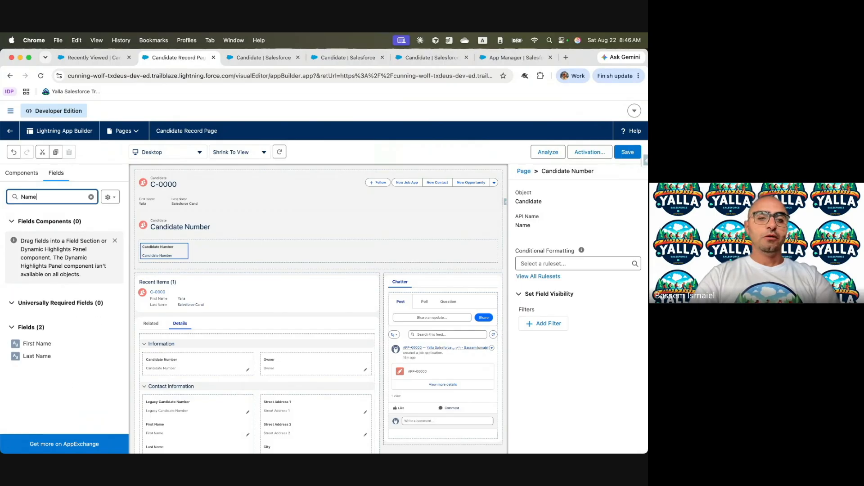
pyautogui.moveTo(37, 344); pyautogui.dragTo(274, 252)
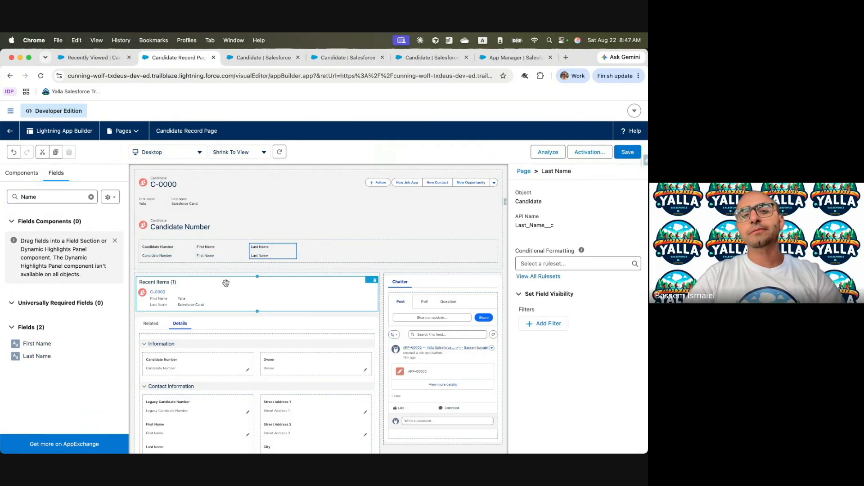
# Create a conditional formatting ruleset named FirstName Yalla for the First Name field in the Dynamic Highlights Panel.
pyautogui.click(205, 256)
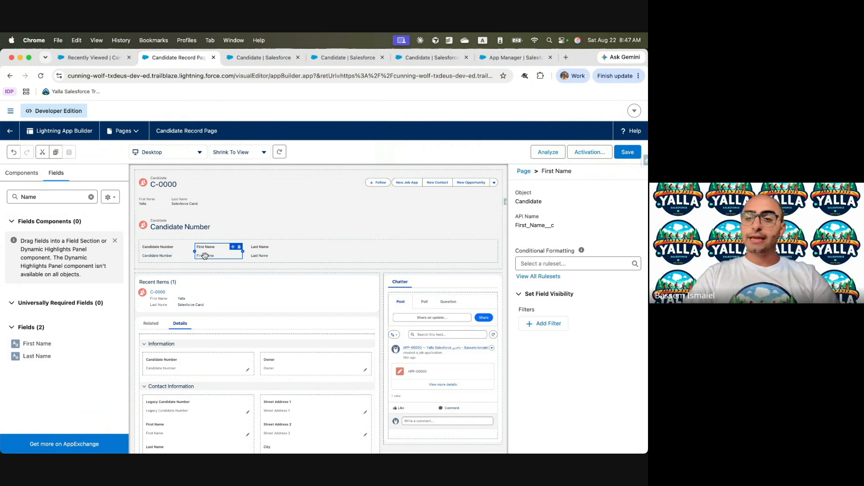
pyautogui.click(151, 212)
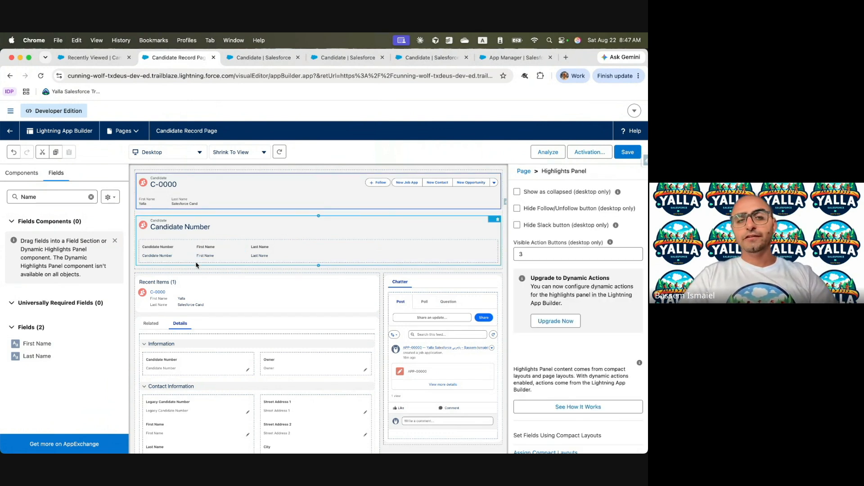
pyautogui.click(217, 262)
pyautogui.click(207, 246)
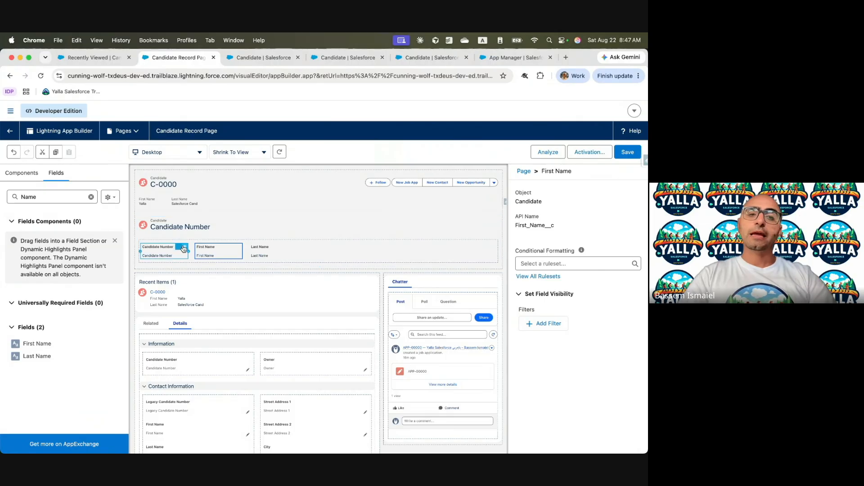
pyautogui.click(552, 264)
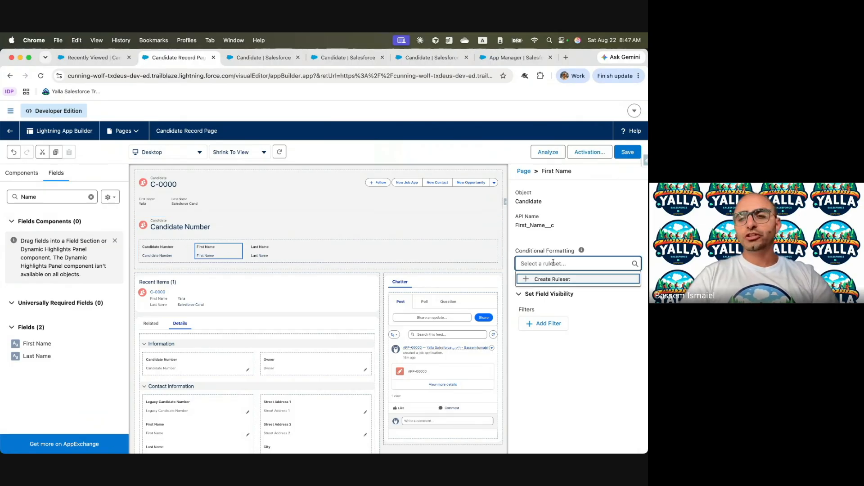
pyautogui.click(553, 278)
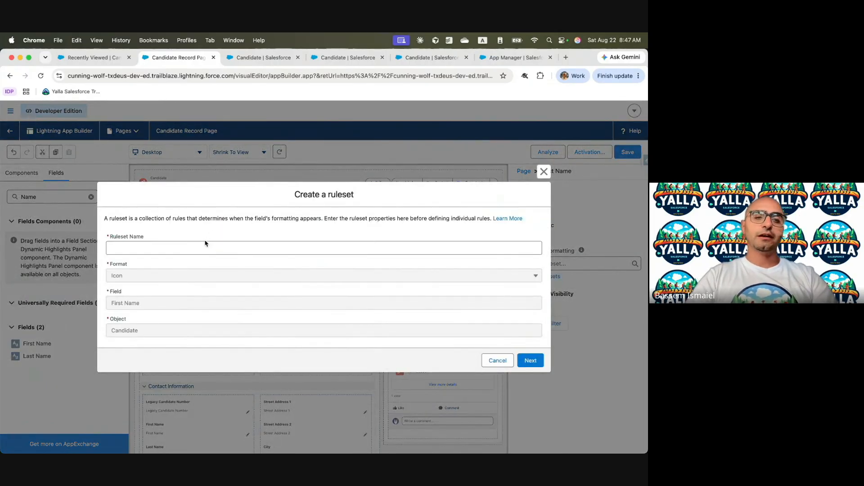
pyautogui.click(204, 248)
pyautogui.write('FirstName Yalla')
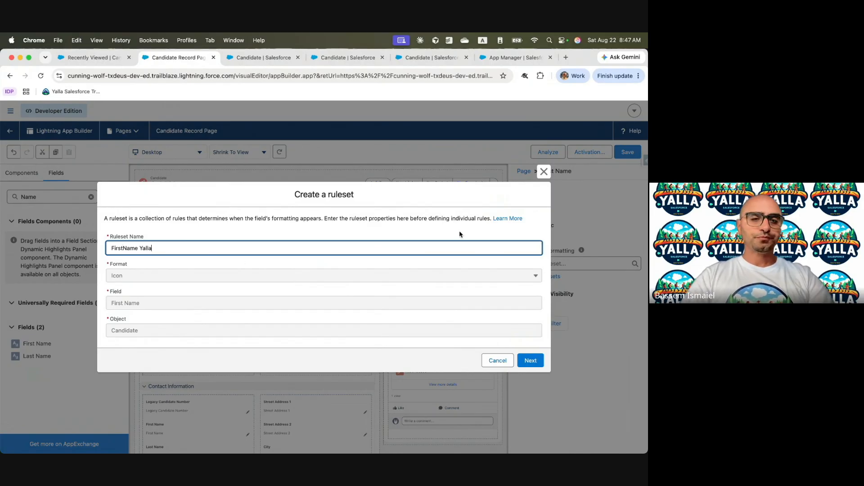
pyautogui.click(530, 360)
# Choose the Happy Face icon for the rule and try to color it green.
pyautogui.click(131, 232)
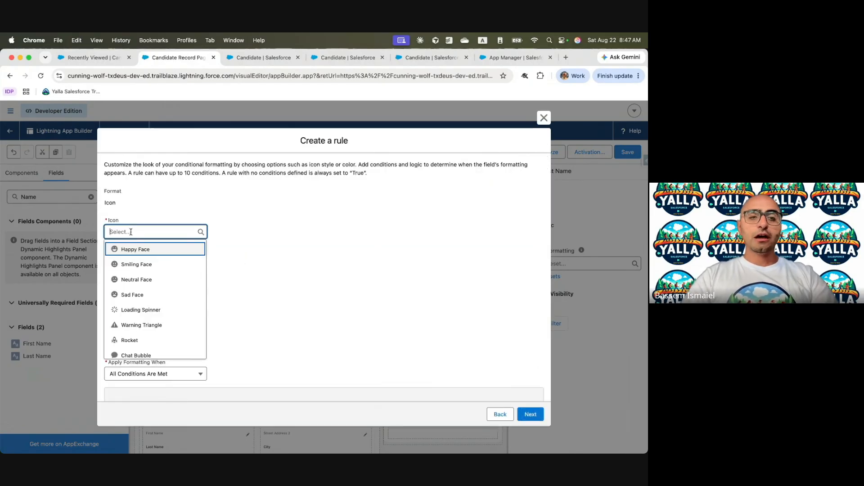
pyautogui.click(147, 249)
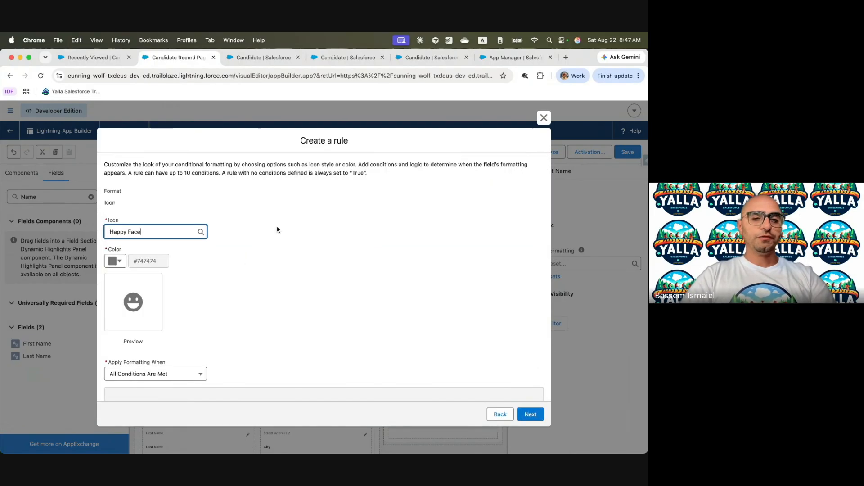
pyautogui.scroll(-1, 242, 267)
pyautogui.click(115, 228)
pyautogui.click(145, 246)
pyautogui.scroll(-1, 237, 287)
# Apply the rule's formatting when First Name contains Yalla, and save the ruleset.
pyautogui.click(207, 360)
pyautogui.write('Na')
pyautogui.click(195, 336)
pyautogui.click(347, 361)
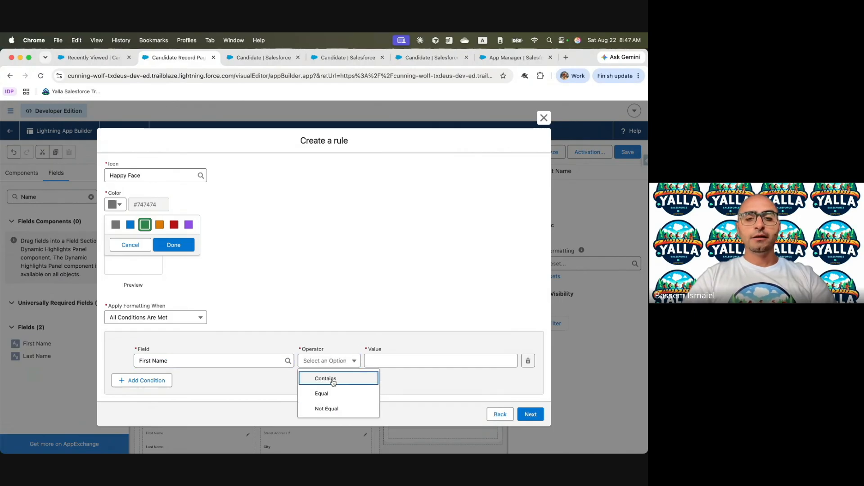
pyautogui.click(331, 379)
pyautogui.click(403, 360)
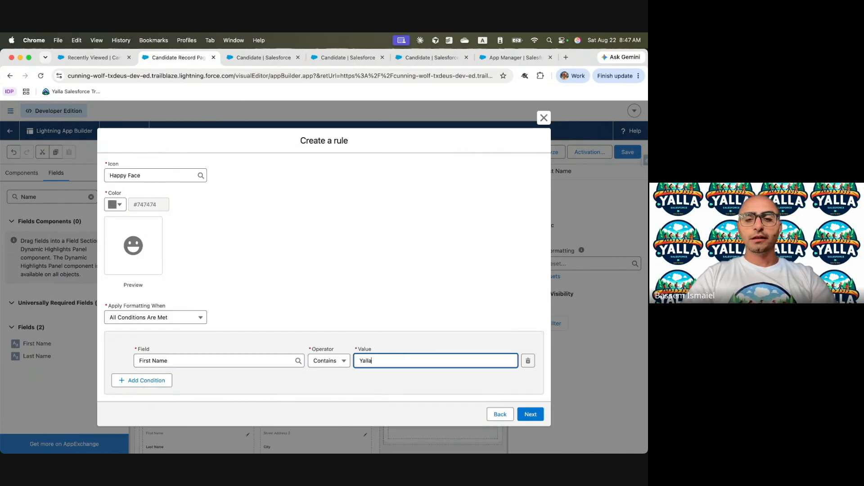
pyautogui.click(533, 417)
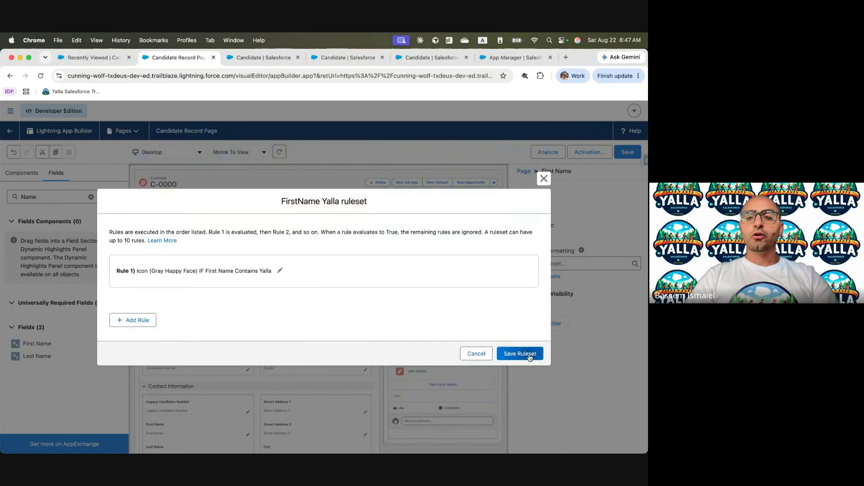
pyautogui.click(531, 356)
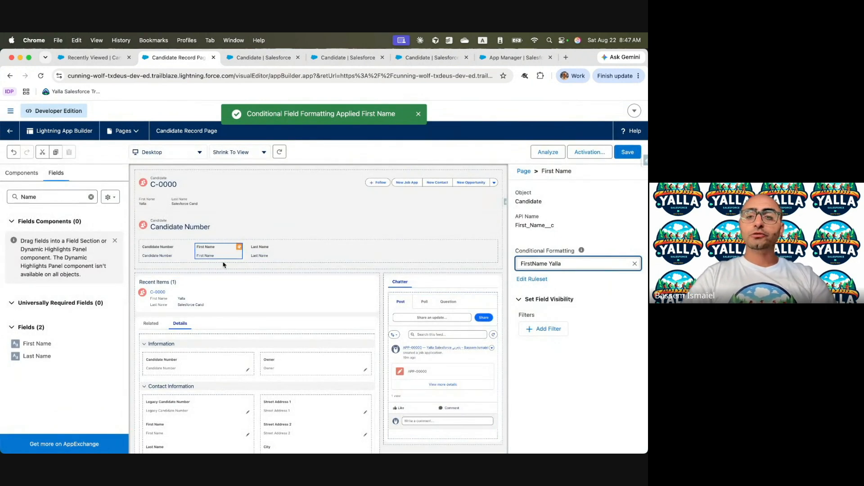
# Apply the FirstName Yalla ruleset to the First Name field in the Contact Information section and save the page.
pyautogui.click(158, 427)
pyautogui.click(550, 304)
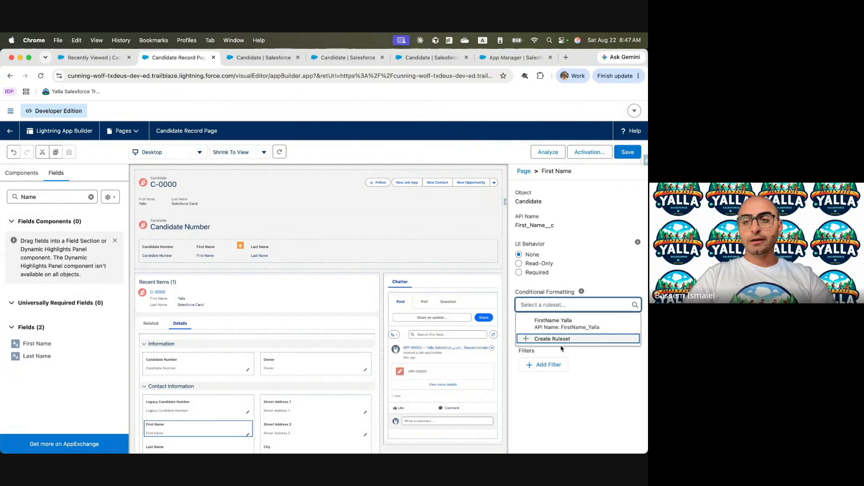
pyautogui.click(561, 324)
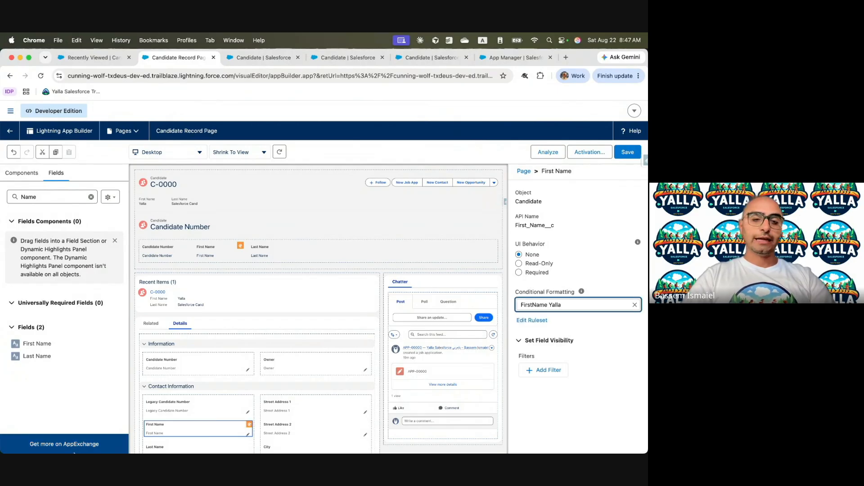
pyautogui.click(639, 150)
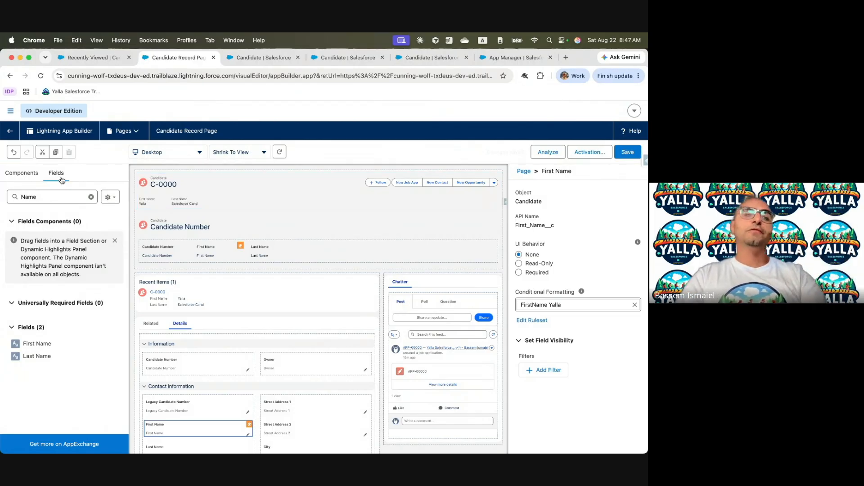
# Return to the candidate record and examine the First Name formatting in the highlights panel and Contact Information section.
pyautogui.click(13, 131)
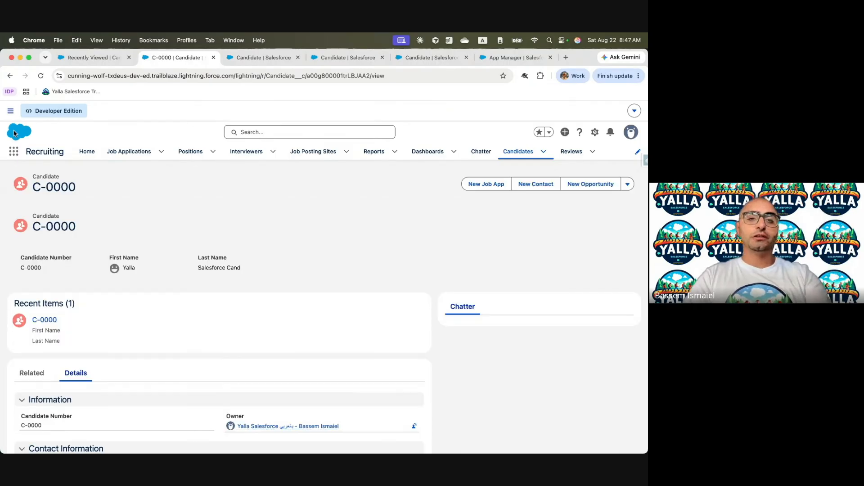
pyautogui.moveTo(108, 220); pyautogui.dragTo(150, 235)
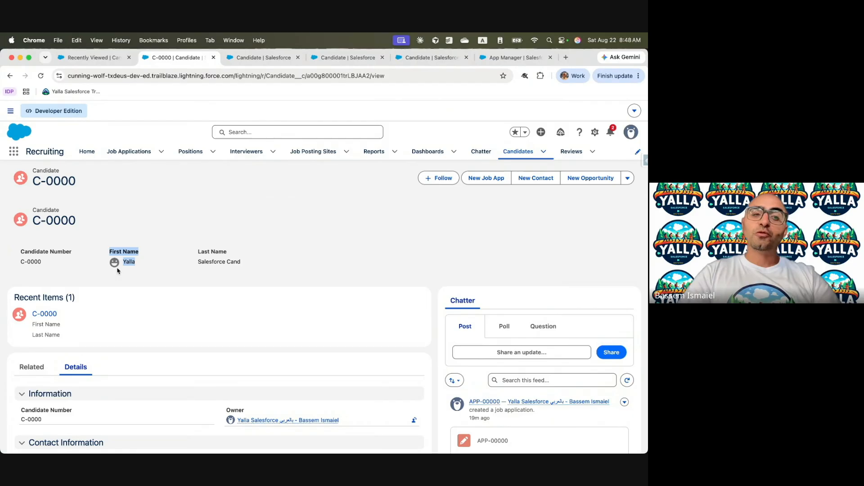
pyautogui.scroll(-5, 117, 270)
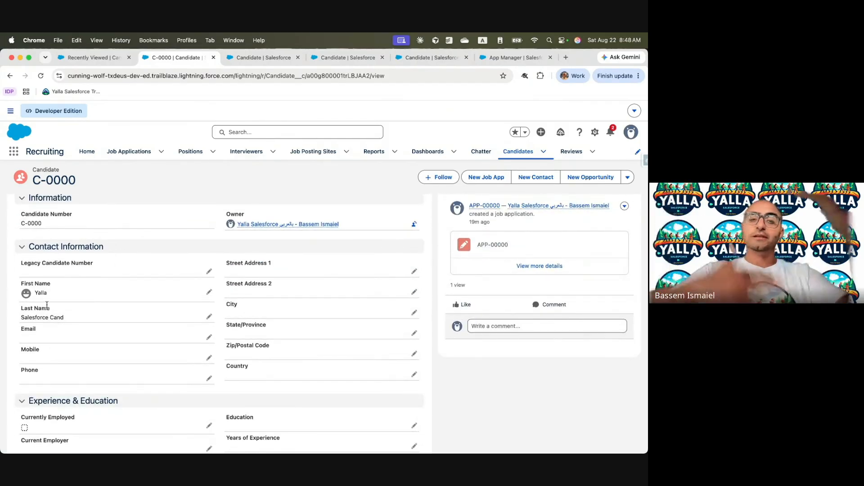
# Switch to the Trailhead unit and run the Verify Step check for the Recruitment App org.
pyautogui.hotkey('ctrl', 'Left')
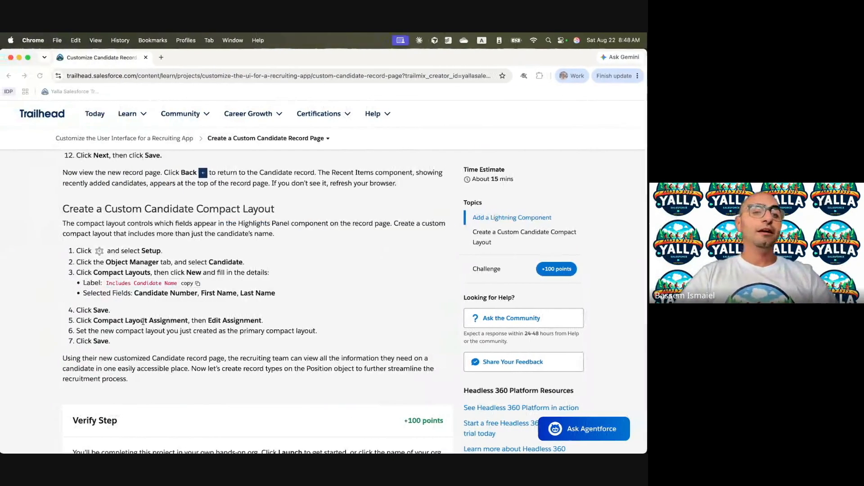
pyautogui.scroll(-3, 143, 324)
pyautogui.scroll(-3, 142, 324)
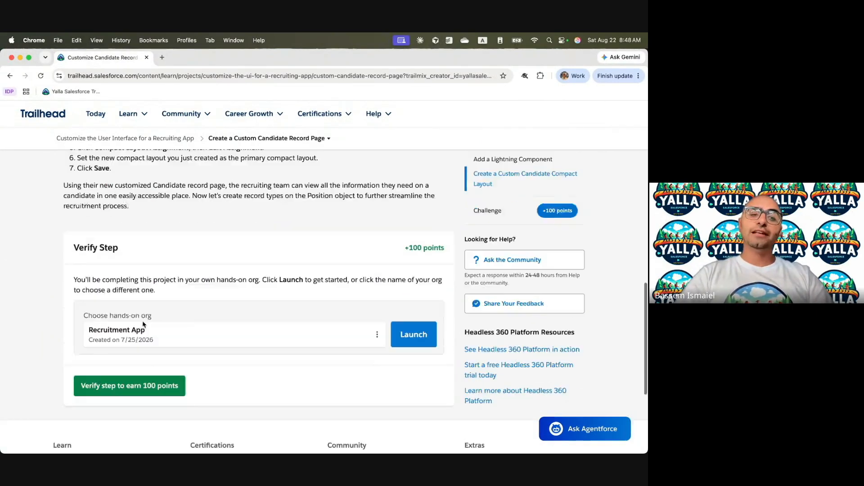
pyautogui.click(145, 353)
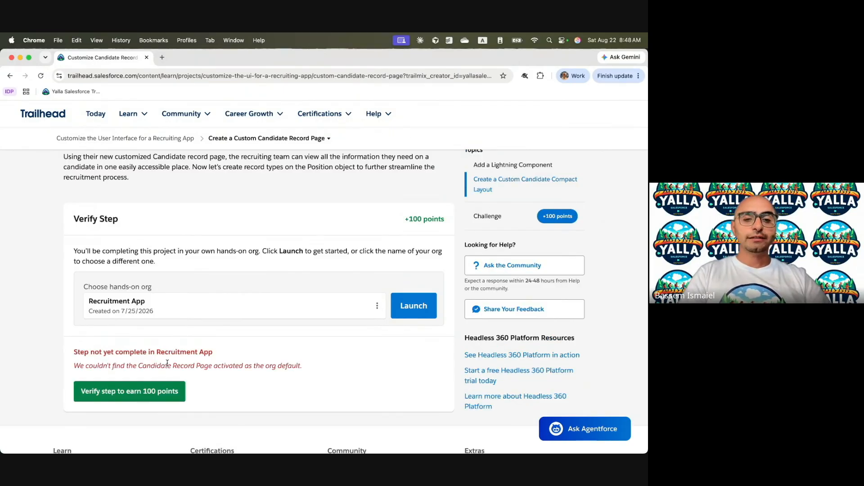
# Delete the Dynamic Highlights Panel from the Candidate Record Page in Lightning App Builder and review the page's org default activation.
pyautogui.hotkey('ctrl', 'Right')
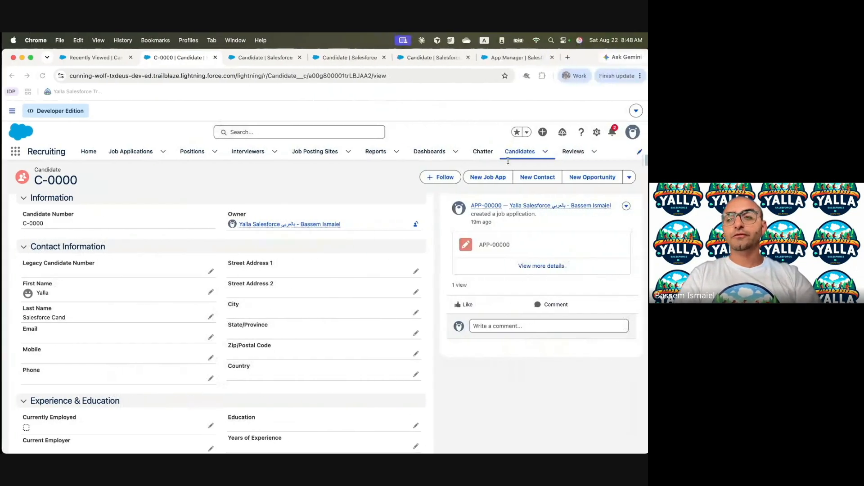
pyautogui.click(595, 133)
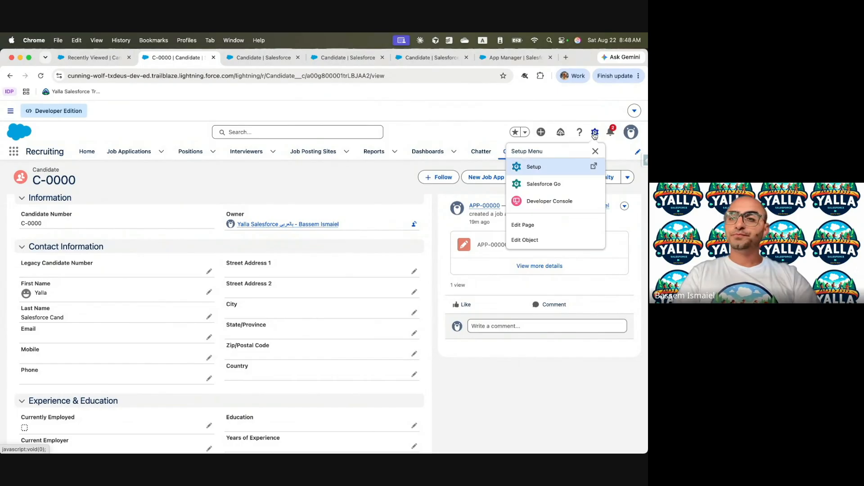
pyautogui.click(540, 224)
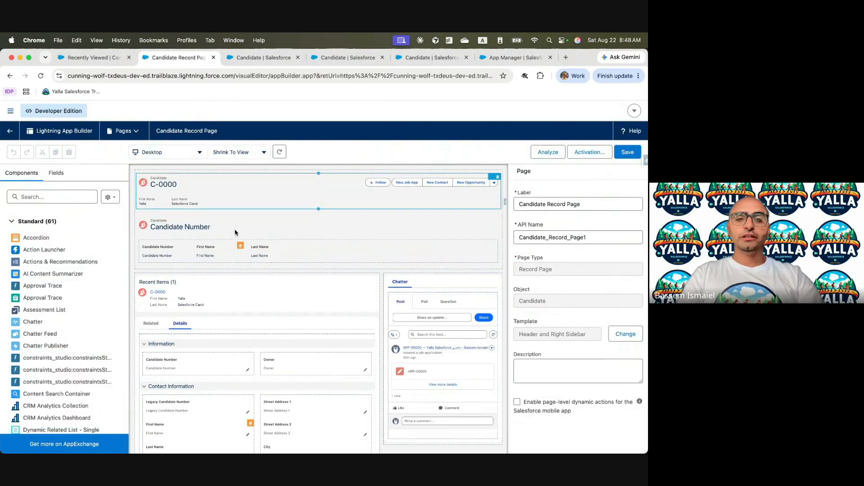
pyautogui.click(298, 221)
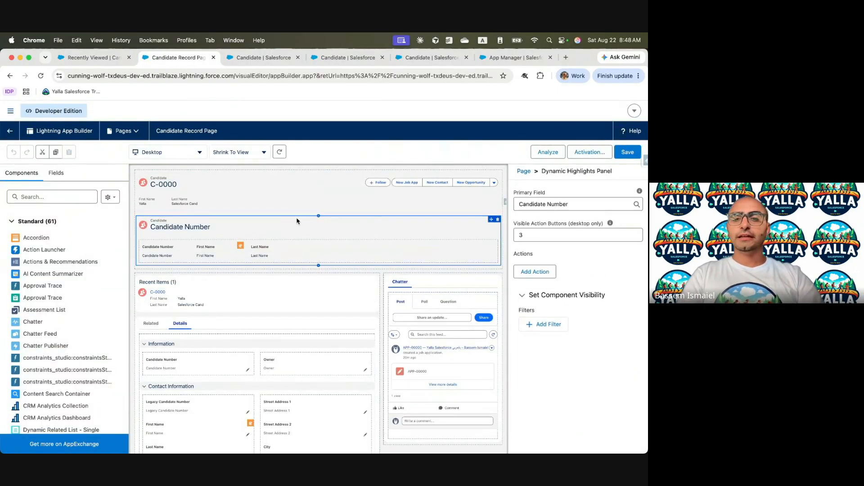
pyautogui.click(498, 220)
pyautogui.click(587, 153)
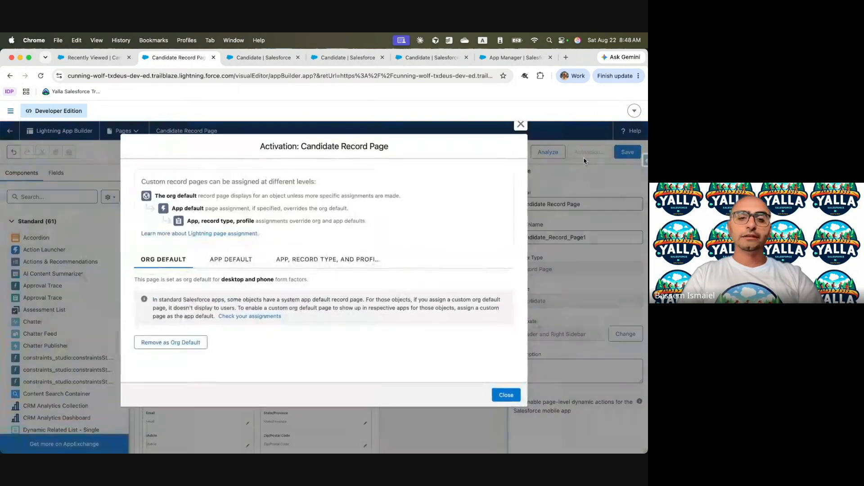
pyautogui.click(509, 396)
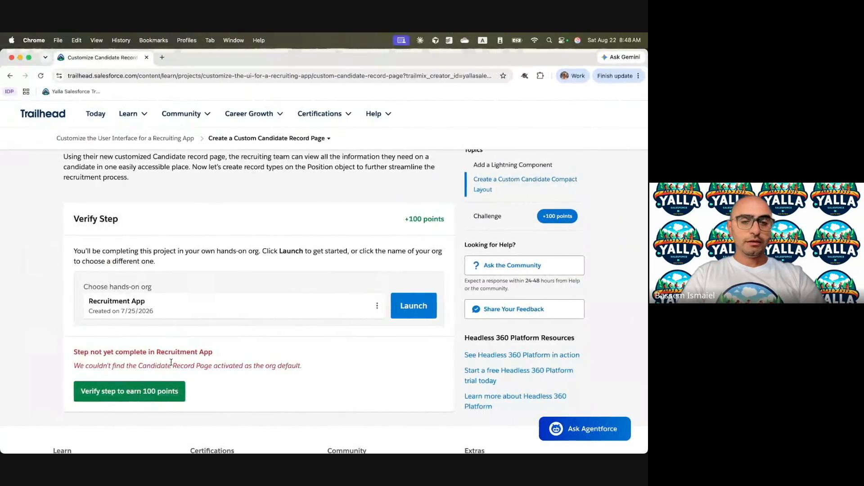
# Read the Trailhead verification message, leave the page editor, and run the step verification again.
pyautogui.moveTo(141, 365); pyautogui.dragTo(285, 376)
pyautogui.hotkey('ctrl', 'Right')
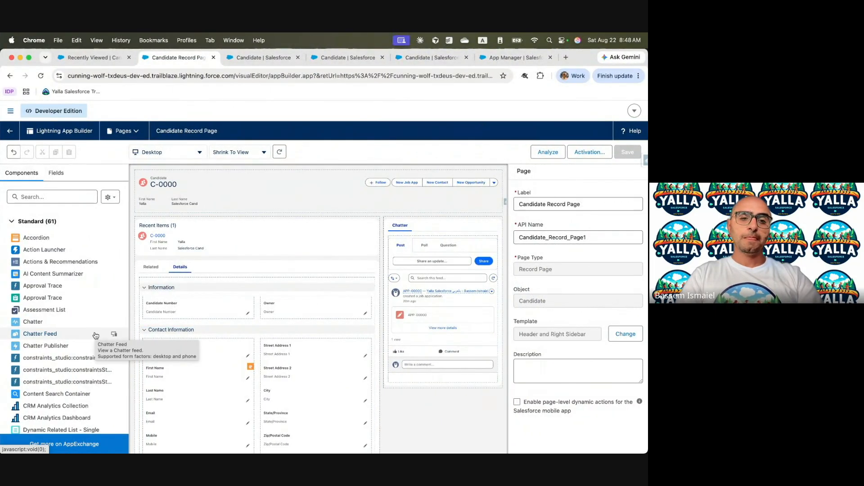
pyautogui.click(11, 133)
pyautogui.hotkey('ctrl', 'Left')
pyautogui.click(129, 396)
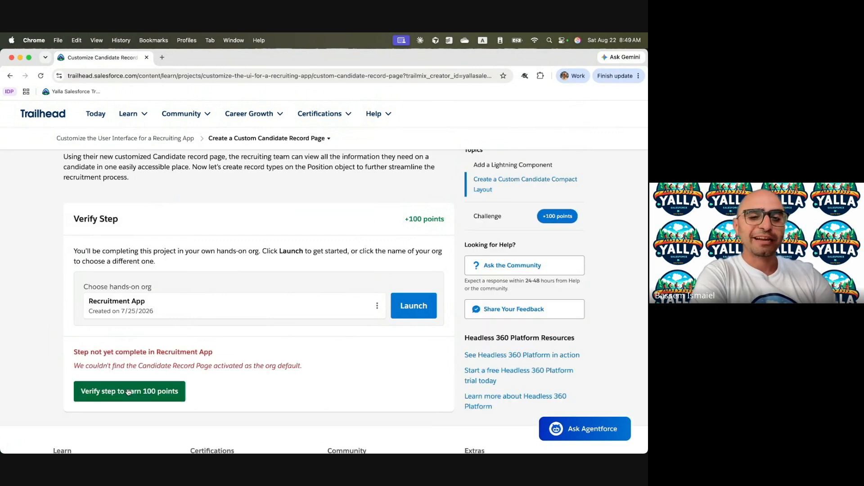
# Search the Trailhead unit's instructions for Candidate Record Page and read the steps that mention it.
pyautogui.moveTo(137, 366); pyautogui.dragTo(210, 368)
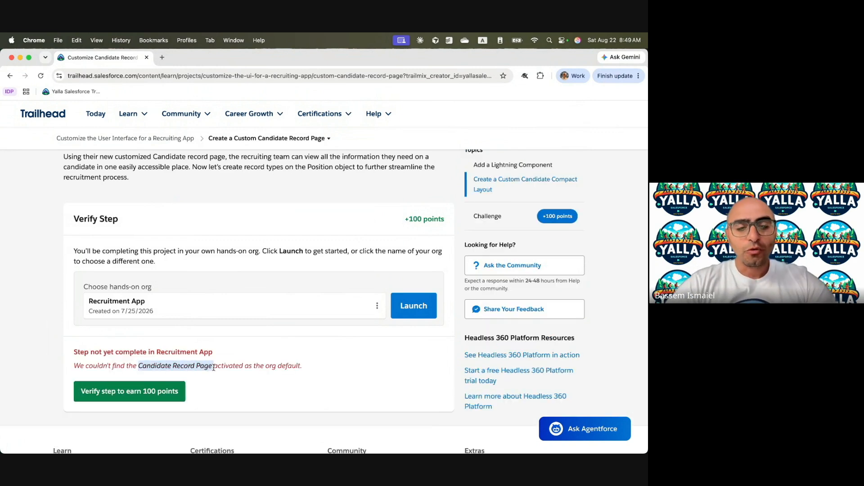
pyautogui.scroll(10, 213, 368)
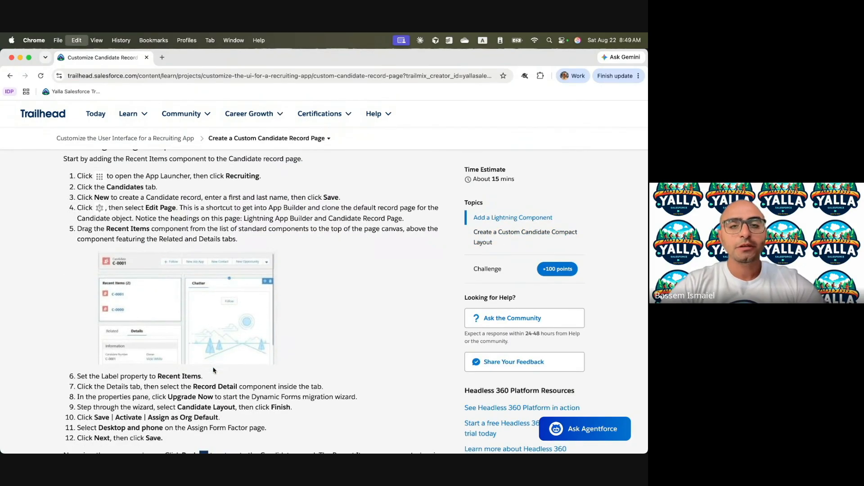
pyautogui.press('super+f')
pyautogui.press('Return')
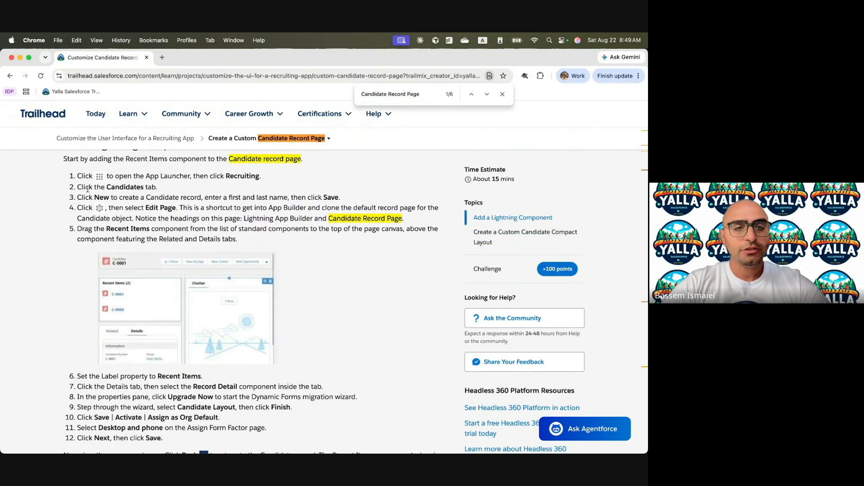
pyautogui.moveTo(268, 216); pyautogui.dragTo(351, 216)
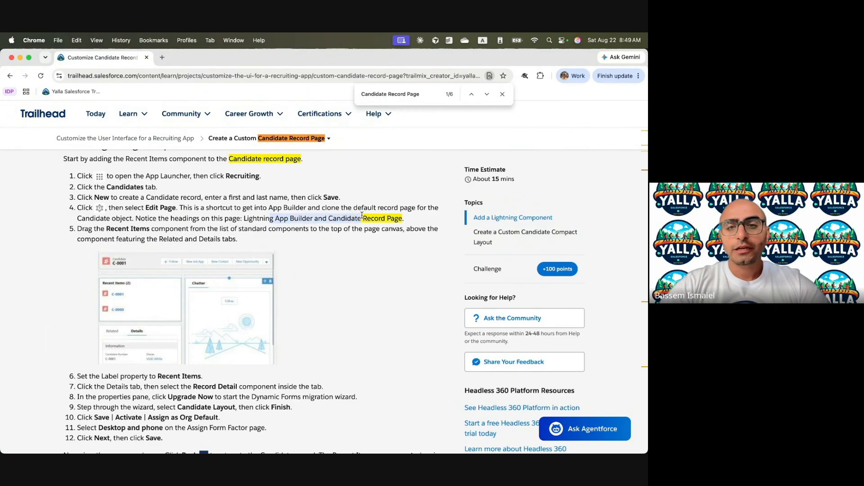
pyautogui.scroll(5, 362, 216)
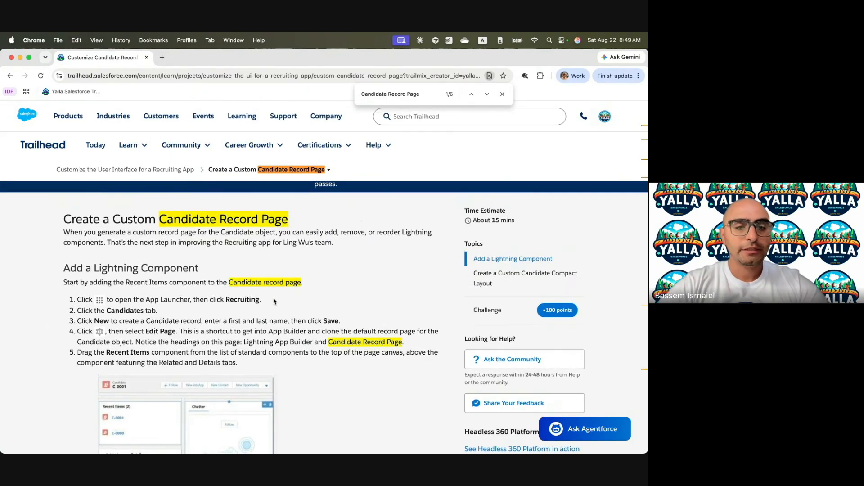
# Open the Candidate object's Lightning record pages in Setup and edit the page assigned as org default for desktop and phone.
pyautogui.press('super+grave')
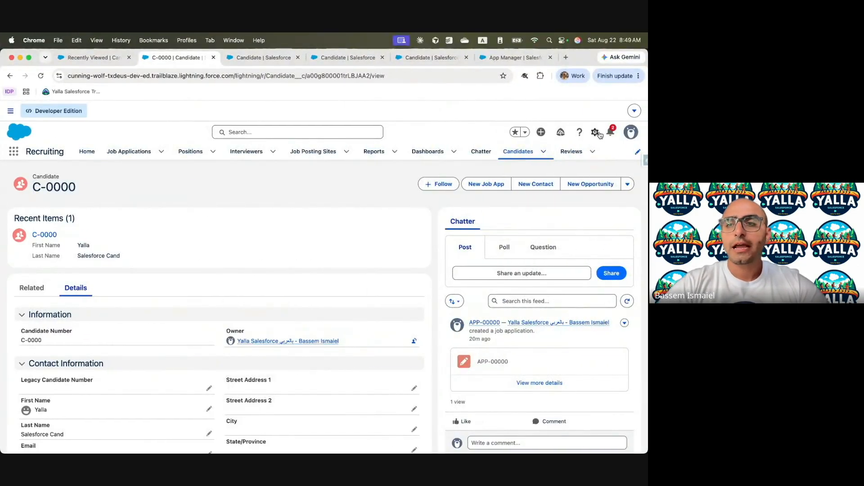
pyautogui.click(595, 132)
pyautogui.click(546, 246)
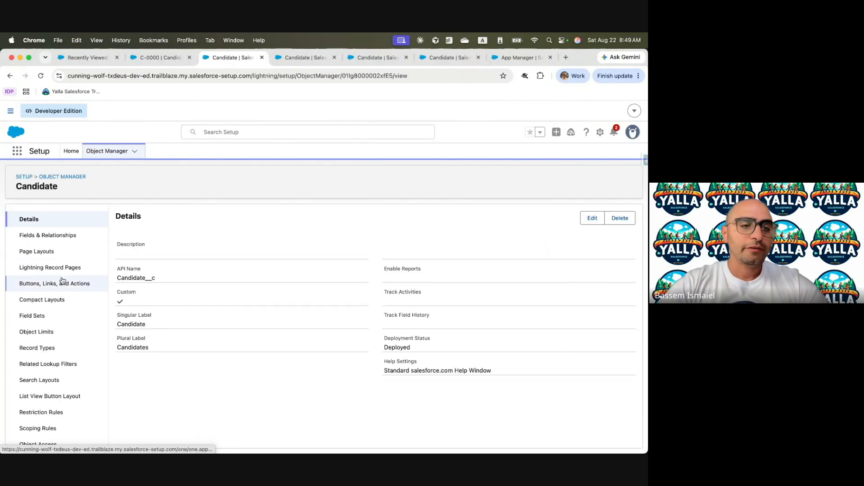
pyautogui.click(63, 268)
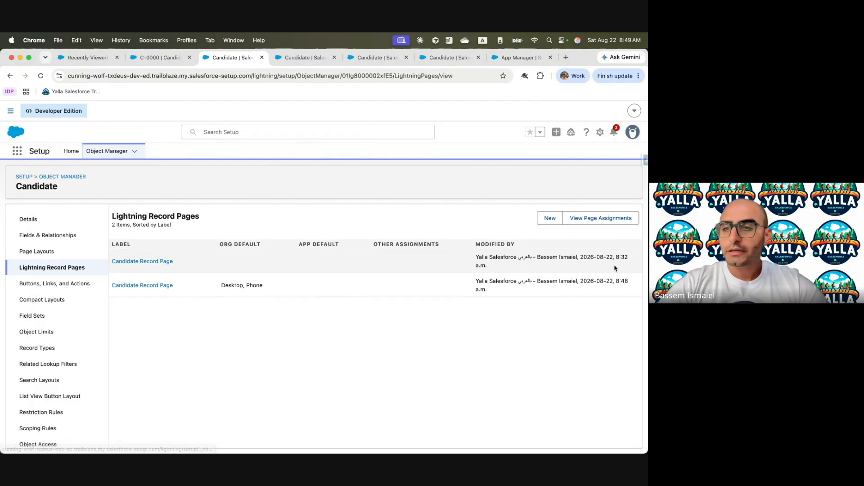
pyautogui.click(155, 286)
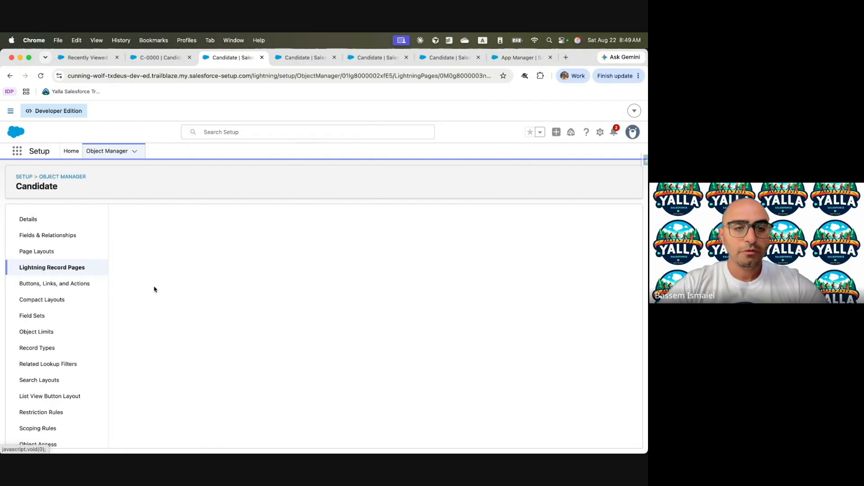
pyautogui.click(285, 234)
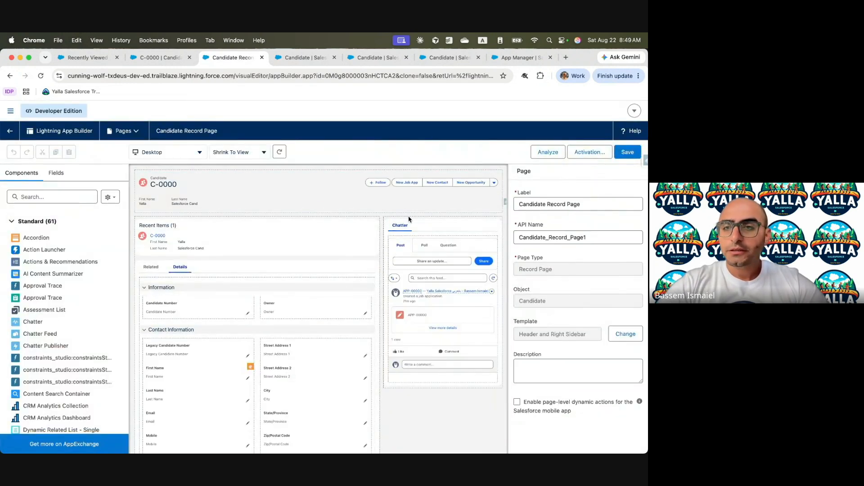
# Try to save the page with the API name Candidate_Record_Page, and leave the editor discarding the change.
pyautogui.click(604, 238)
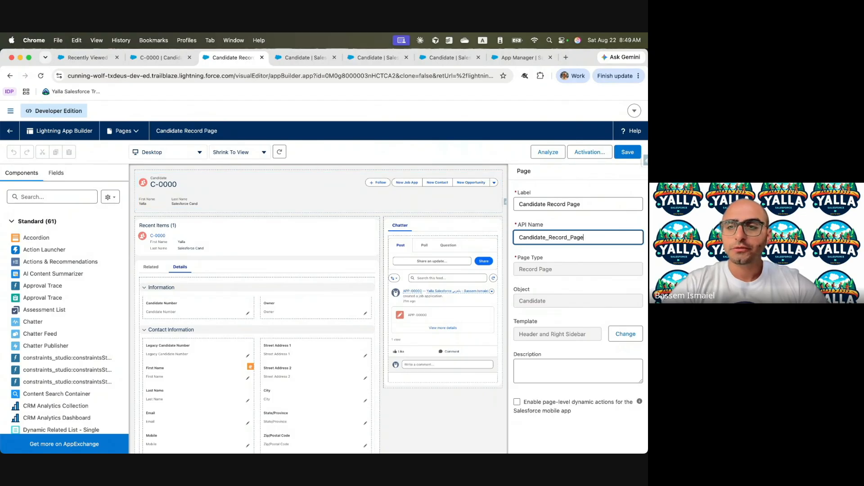
pyautogui.click(628, 152)
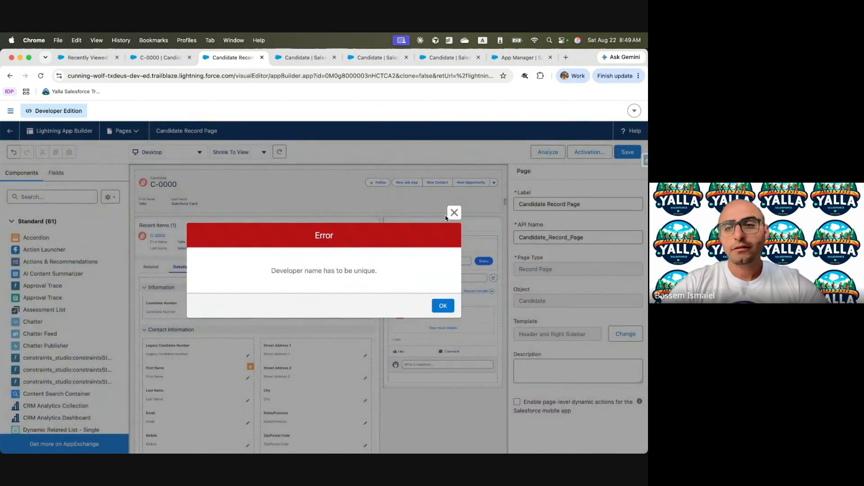
pyautogui.click(453, 213)
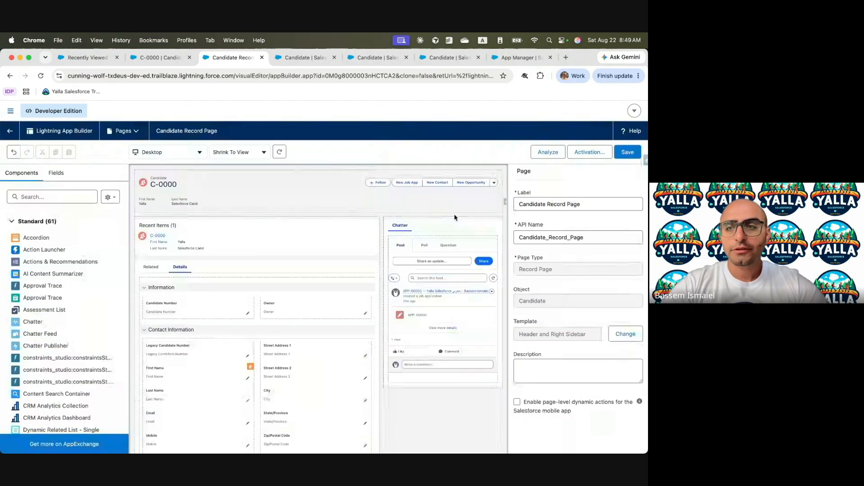
pyautogui.click(10, 130)
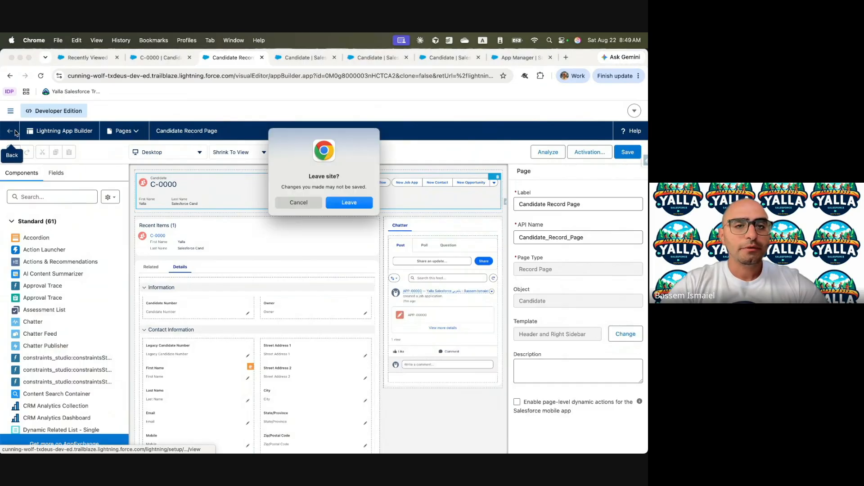
pyautogui.click(349, 206)
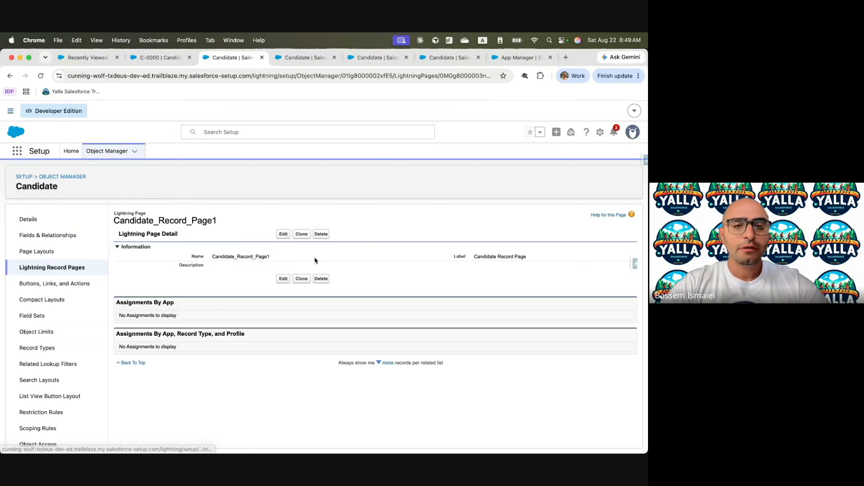
# Return to the Candidate object's list of Lightning record pages in Object Manager.
pyautogui.click(10, 77)
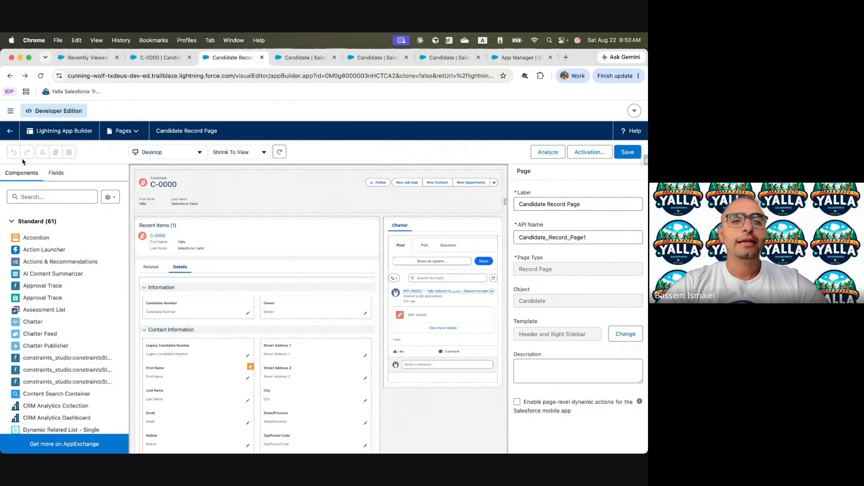
pyautogui.click(9, 130)
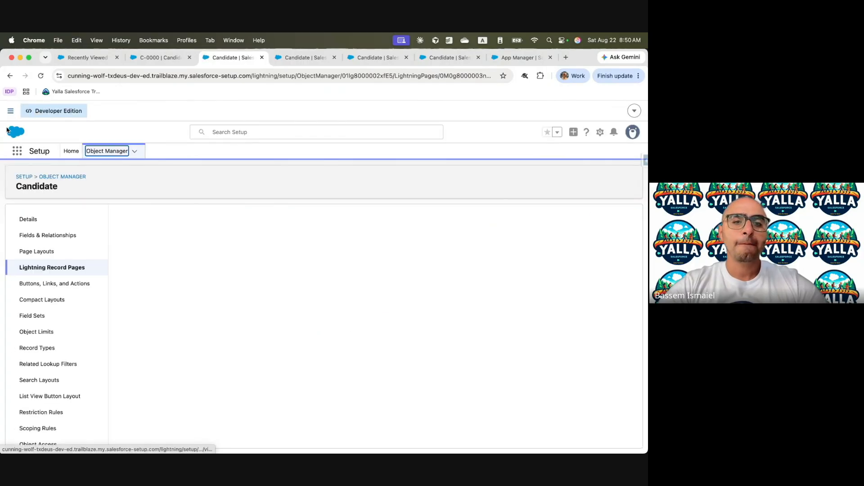
pyautogui.click(63, 269)
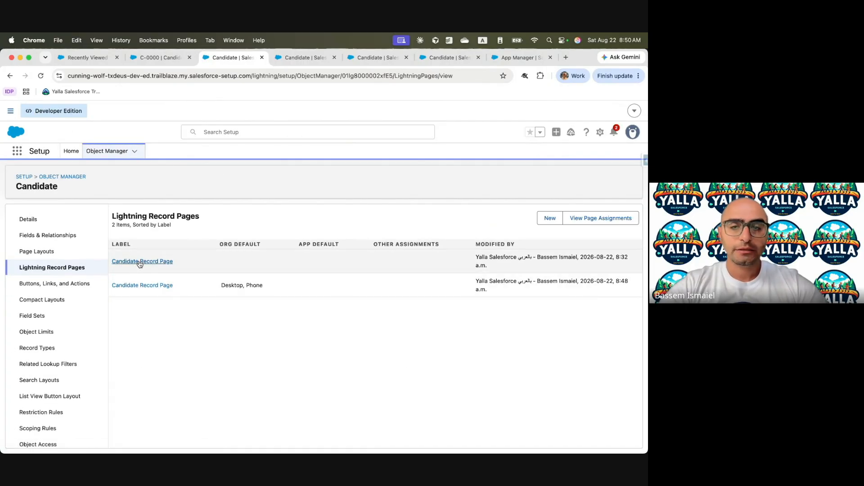
# Delete the duplicate Candidate Record Page that has no org default assignment from the Candidate object.
pyautogui.click(140, 262)
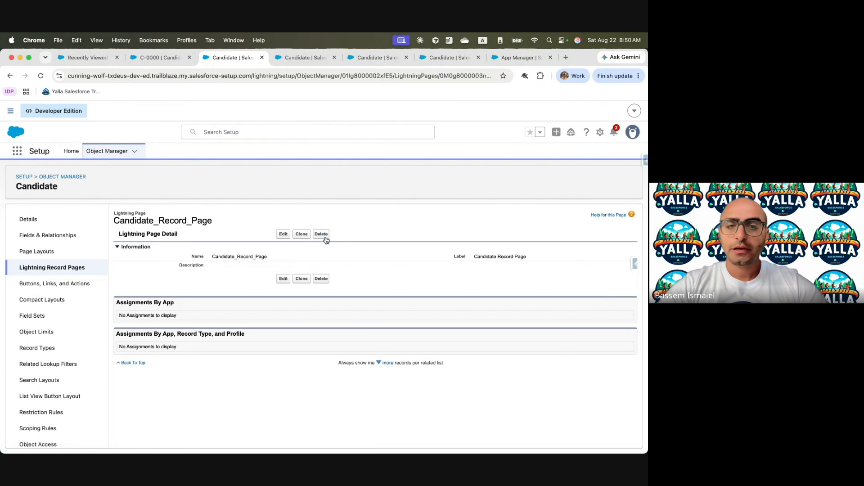
pyautogui.click(322, 235)
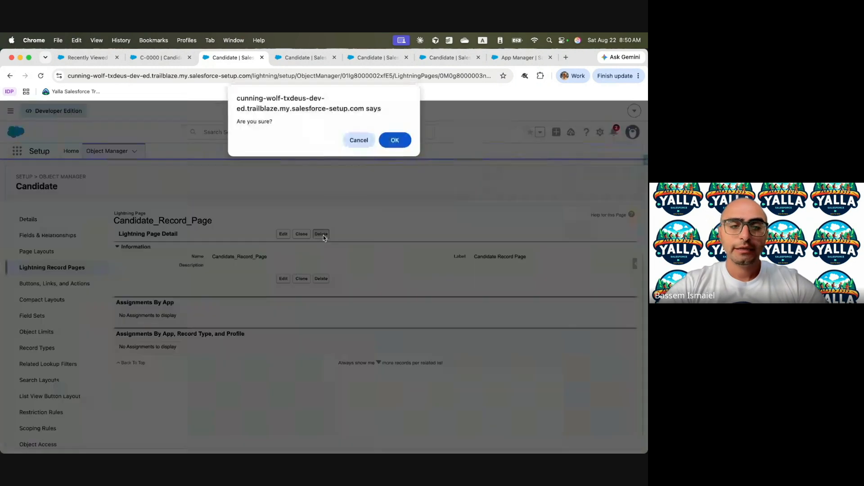
pyautogui.click(395, 141)
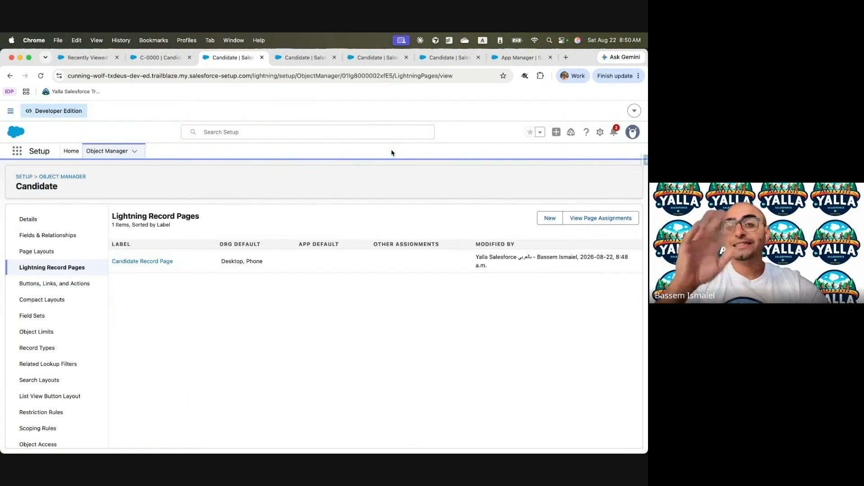
# Edit the remaining Candidate Record Page, set its API name to Candidate_Record_Page and save it.
pyautogui.click(142, 263)
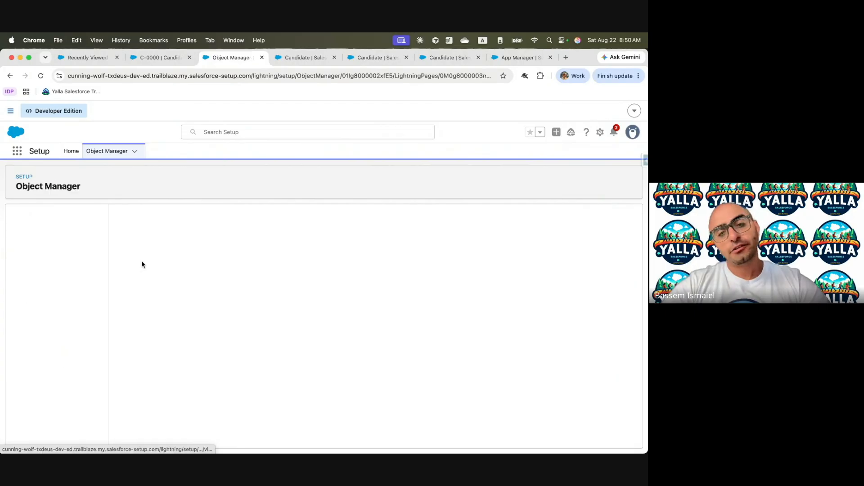
pyautogui.click(283, 233)
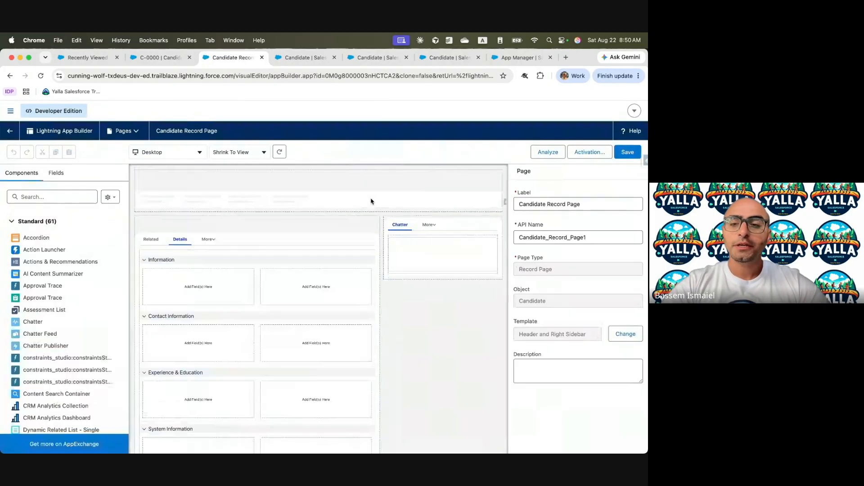
pyautogui.click(594, 233)
pyautogui.click(624, 156)
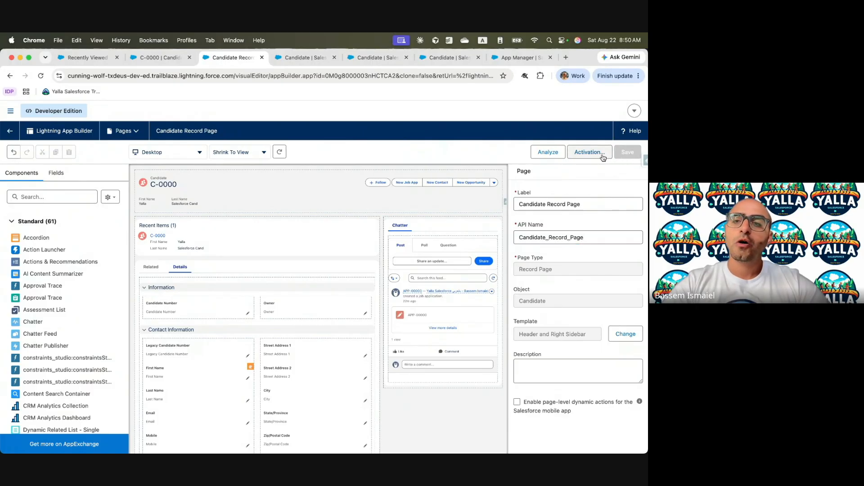
# Check the org default assignment in the Candidate Record Page's activation settings.
pyautogui.click(601, 153)
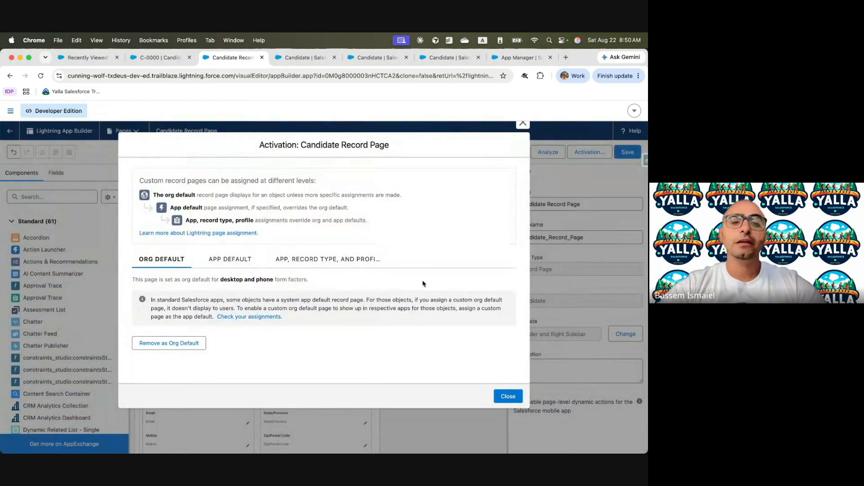
pyautogui.click(507, 397)
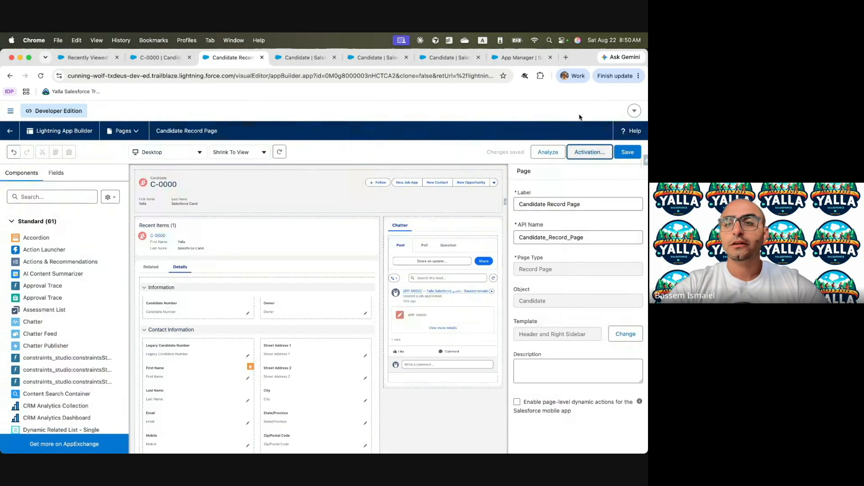
pyautogui.click(582, 155)
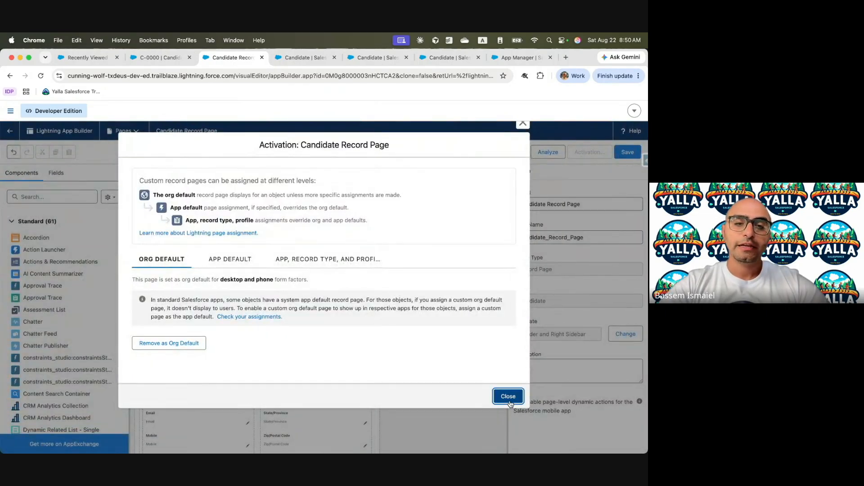
pyautogui.click(506, 395)
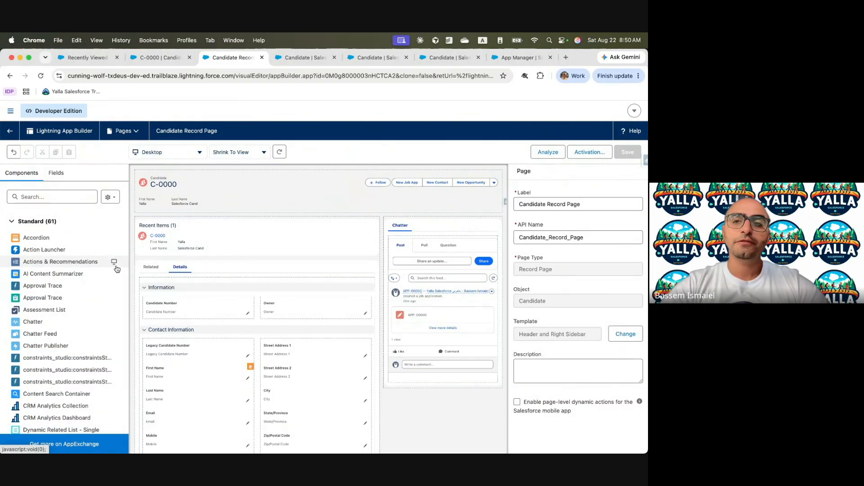
# Switch to Trailhead, verify the Candidate Record Page step, and proceed to the unit on creating record types on the Position object.
pyautogui.hotkey('ctrl', 'Left')
pyautogui.scroll(-20, 243, 369)
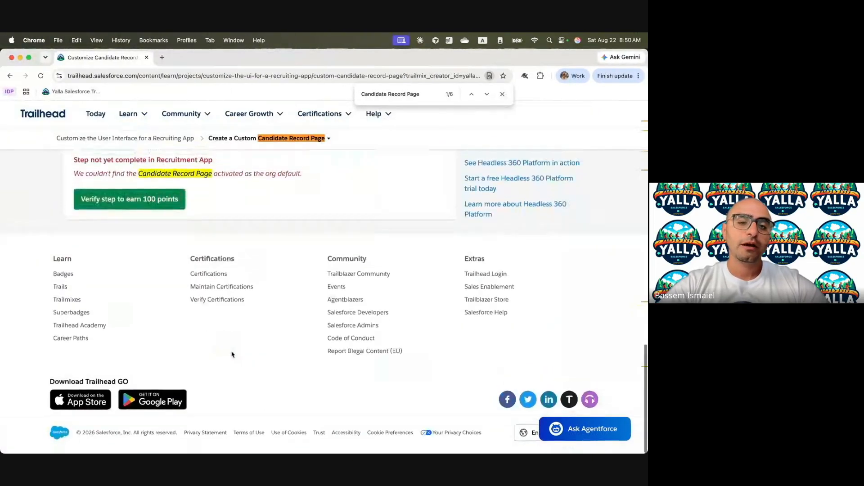
pyautogui.click(151, 205)
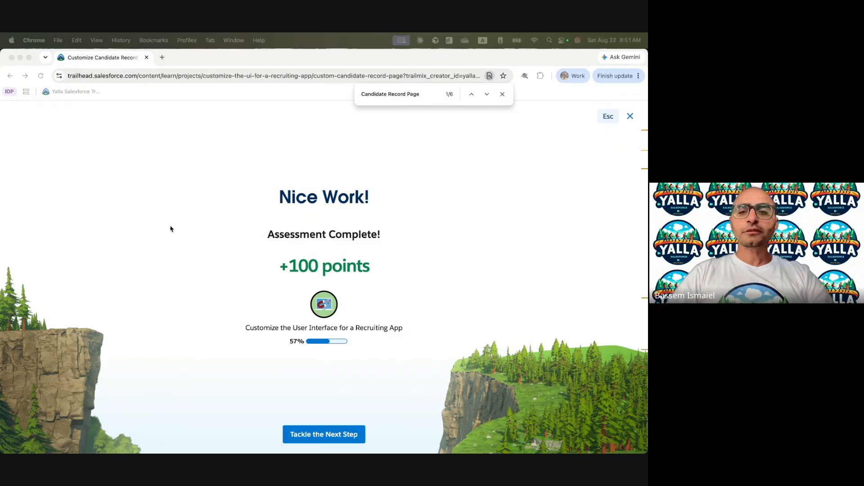
pyautogui.click(322, 437)
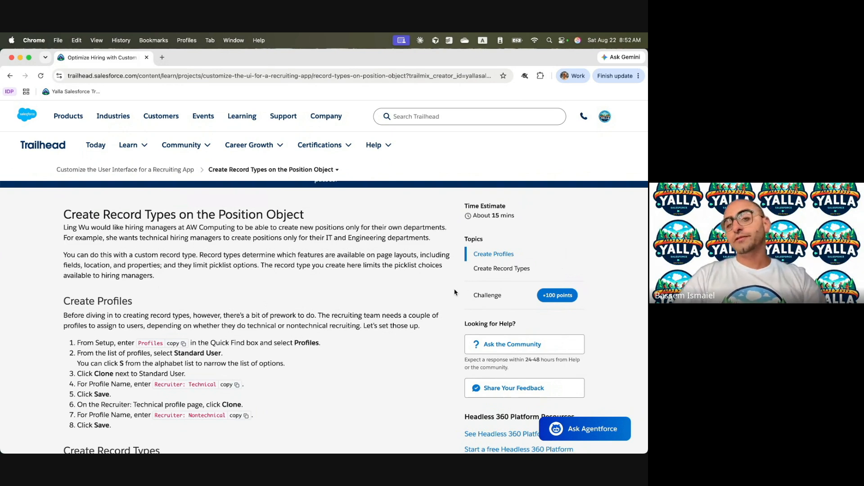
pyautogui.scroll(-1, 261, 263)
pyautogui.scroll(-2, 261, 262)
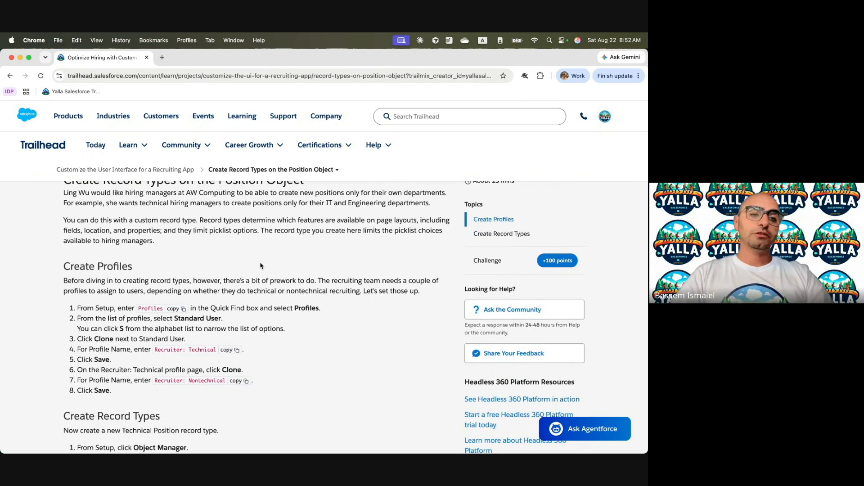
pyautogui.scroll(2, 260, 263)
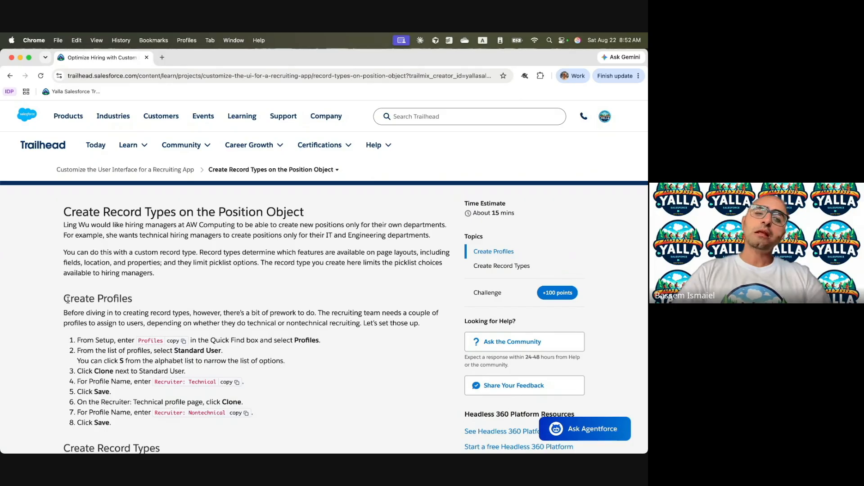
# Switch back to Salesforce, leave the page editor and open the Profiles list in Setup.
pyautogui.hotkey('ctrl', 'Right')
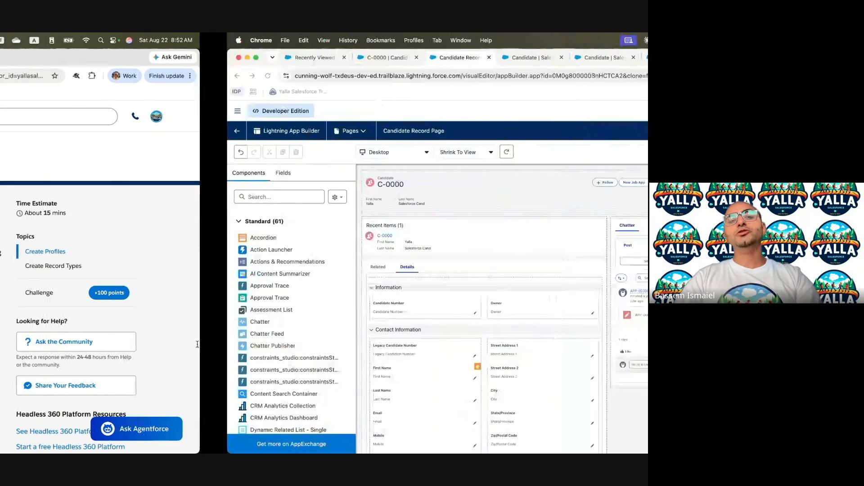
pyautogui.click(9, 130)
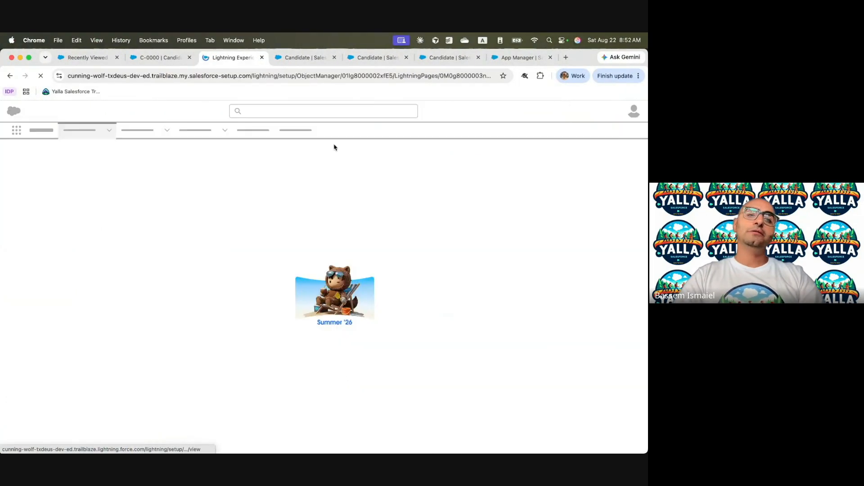
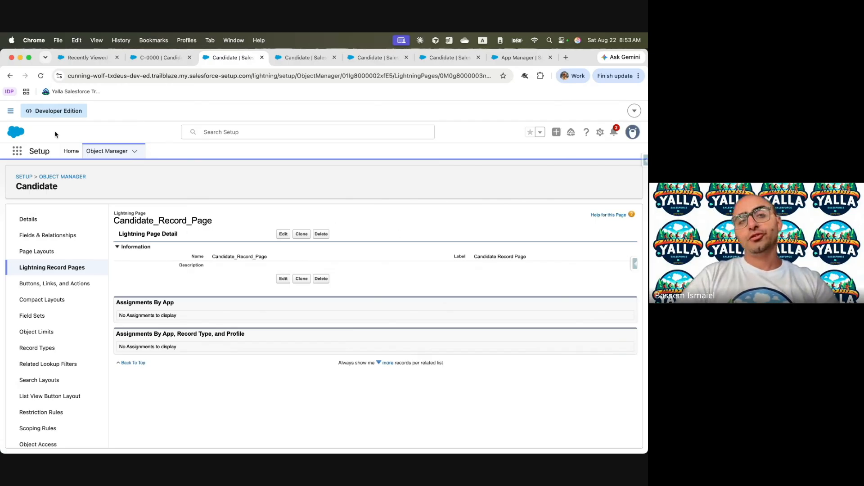
pyautogui.click(70, 151)
pyautogui.click(48, 174)
pyautogui.write('Profile')
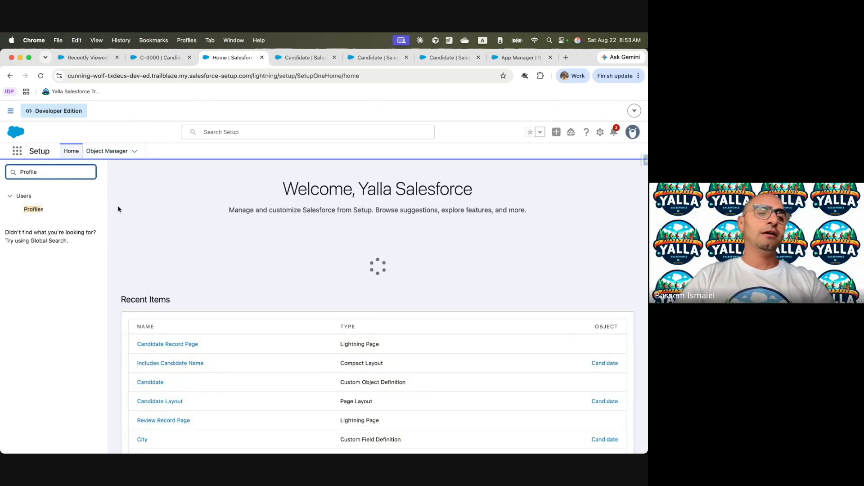
pyautogui.click(34, 210)
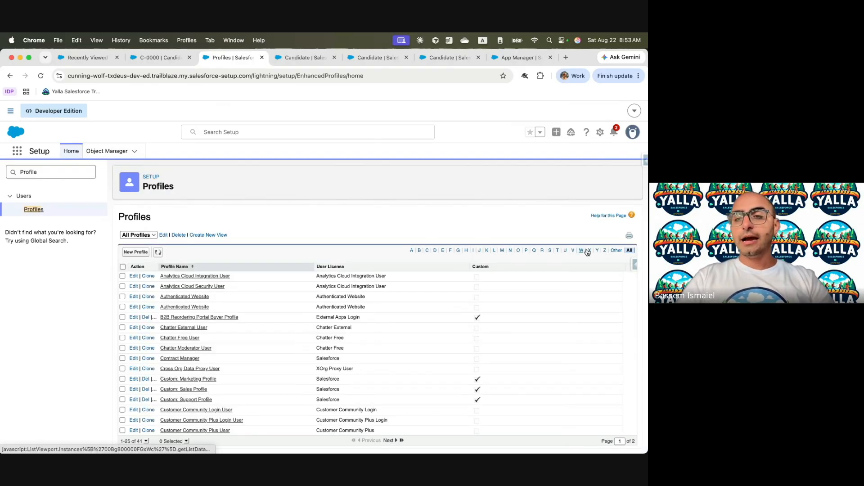
# Clone the Standard User profile with the profile name Recruiter: Technical and save it.
pyautogui.click(550, 252)
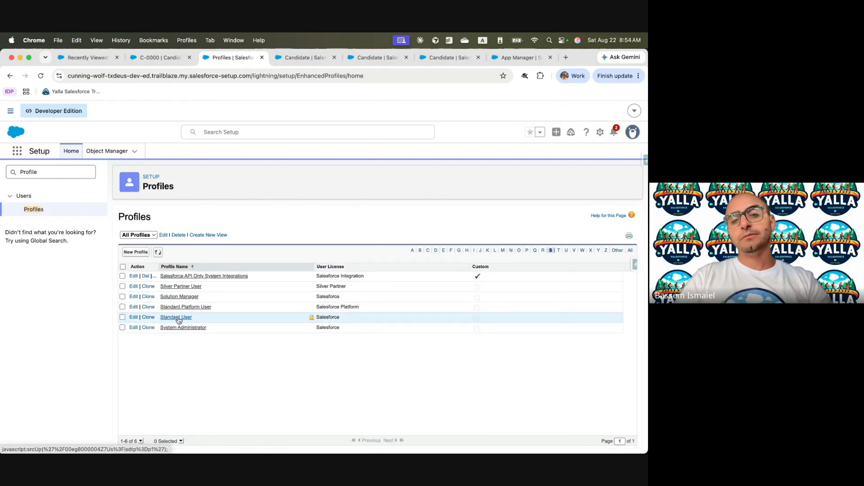
pyautogui.click(152, 321)
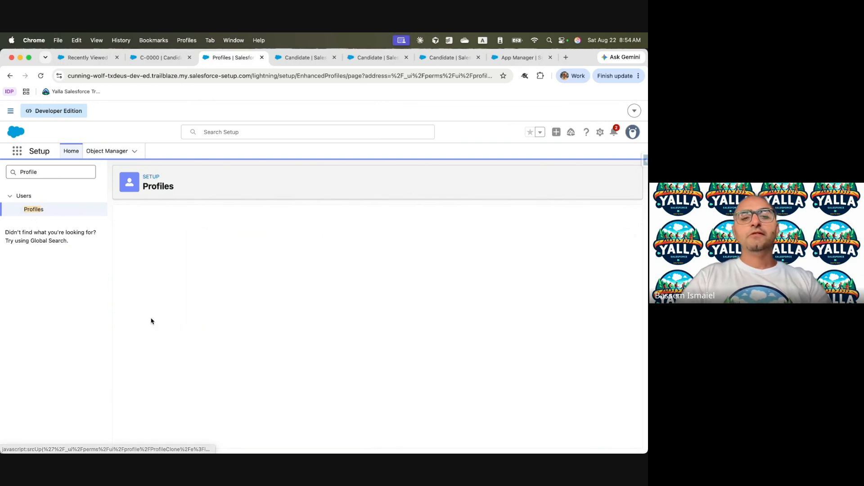
pyautogui.hotkey('ctrl', 'Left')
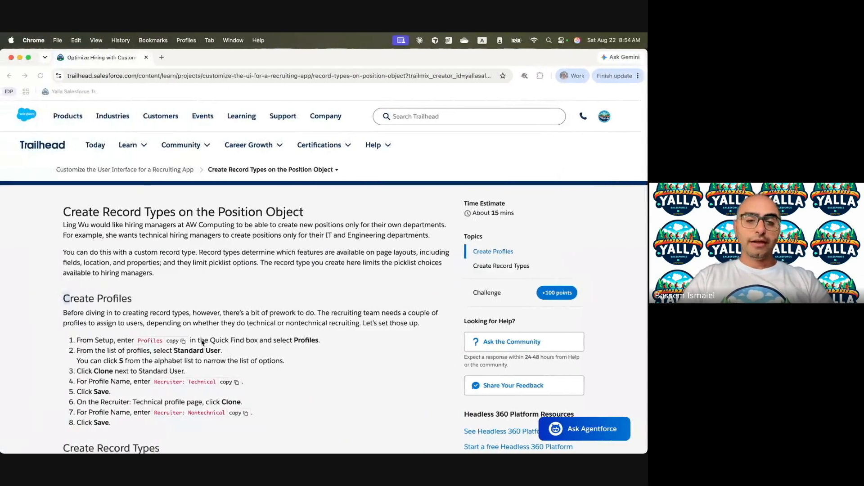
pyautogui.hotkey('ctrl', 'Right')
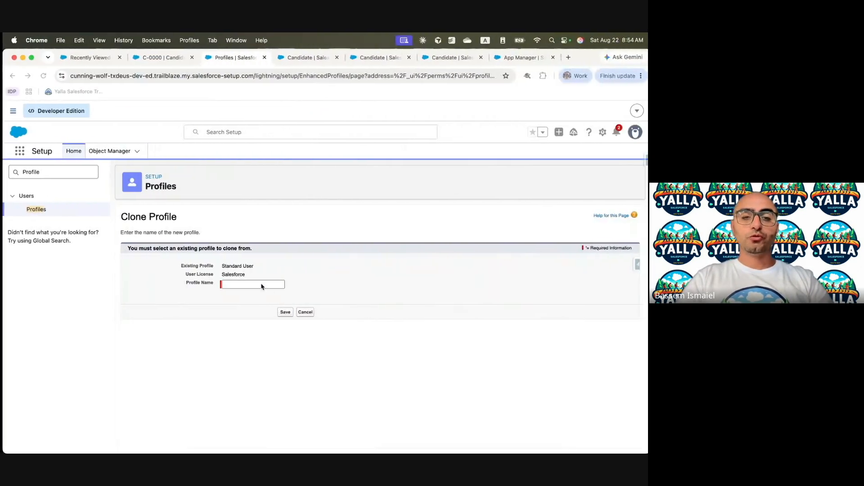
pyautogui.click(244, 284)
pyautogui.write('Recruiter: Technical')
pyautogui.click(283, 312)
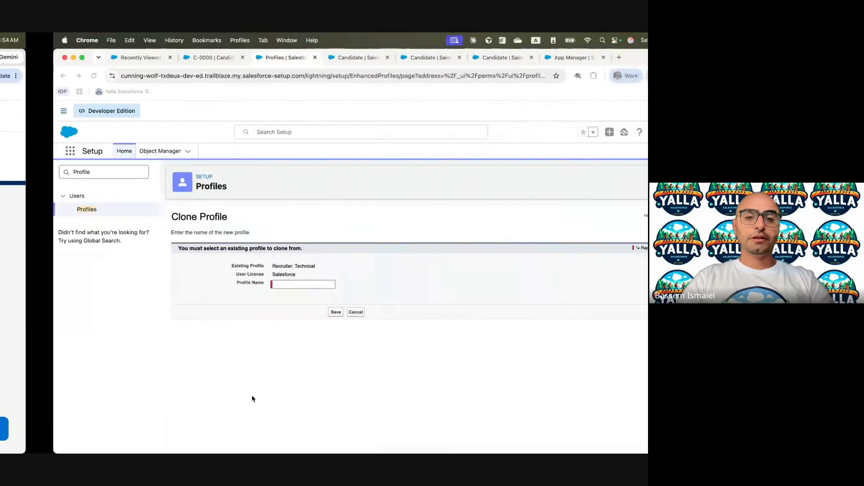
# Clone the Recruiter: Technical profile with the profile name Recruiter: Nontechnical and save it.
pyautogui.click(235, 285)
pyautogui.write('Recruiter: Nontechnical')
pyautogui.click(287, 312)
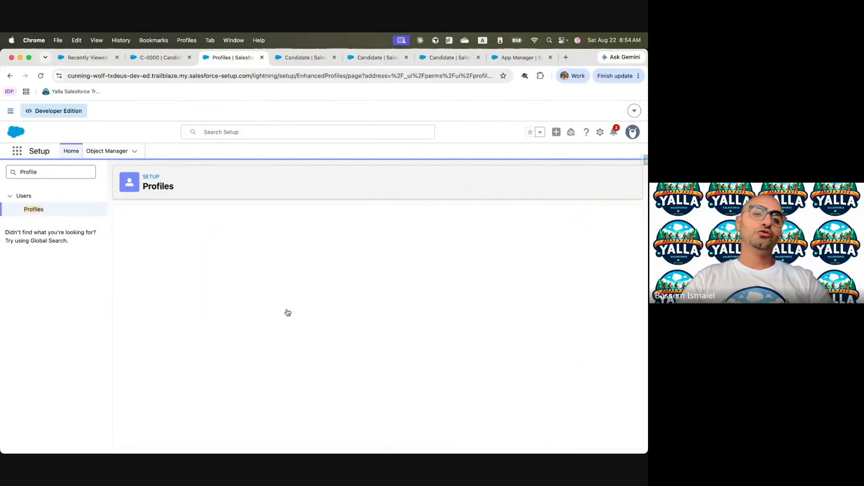
# Read Trailhead's Create Record Types instructions, and open the Position object's record types in Object Manager.
pyautogui.hotkey('ctrl', 'Left')
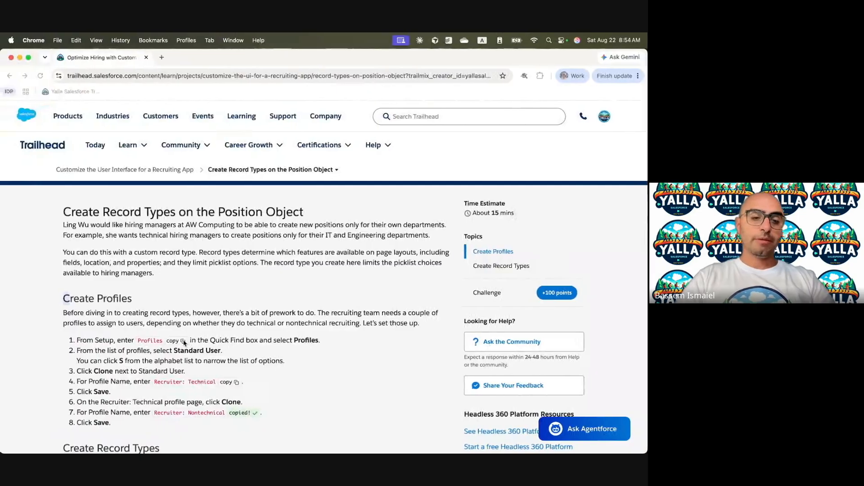
pyautogui.scroll(-4, 185, 344)
pyautogui.scroll(-3, 184, 343)
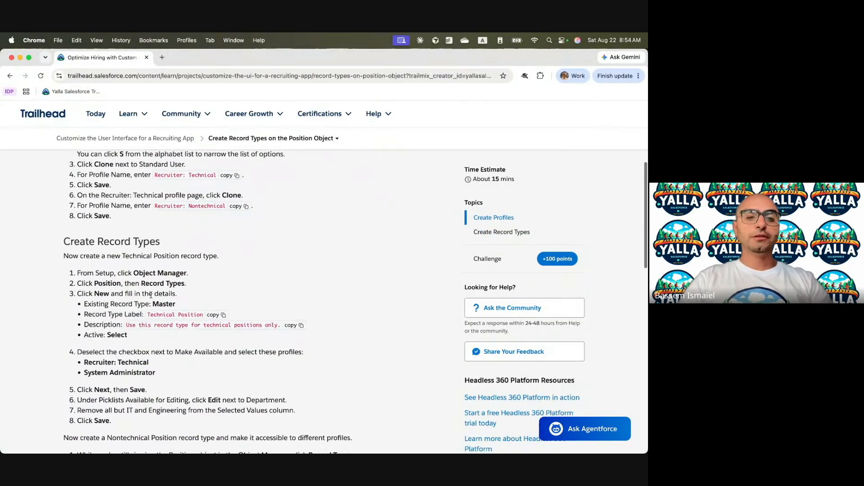
pyautogui.hotkey('ctrl', 'Right')
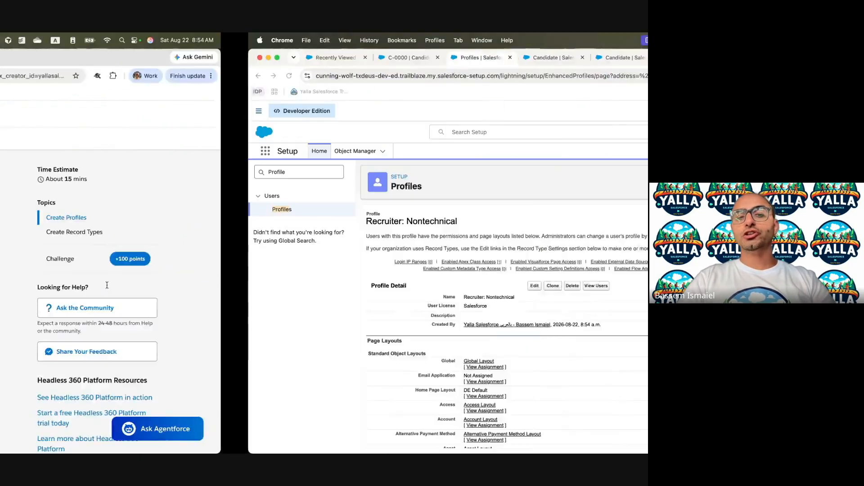
pyautogui.click(114, 151)
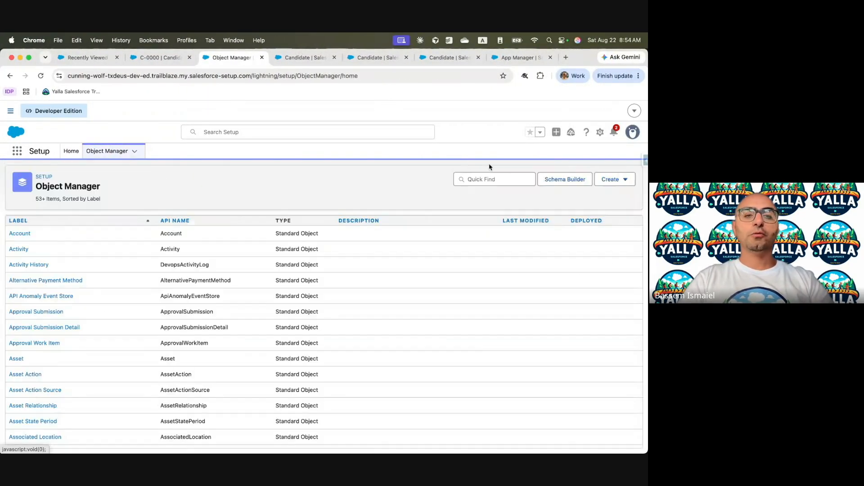
pyautogui.click(491, 179)
pyautogui.write('Posi')
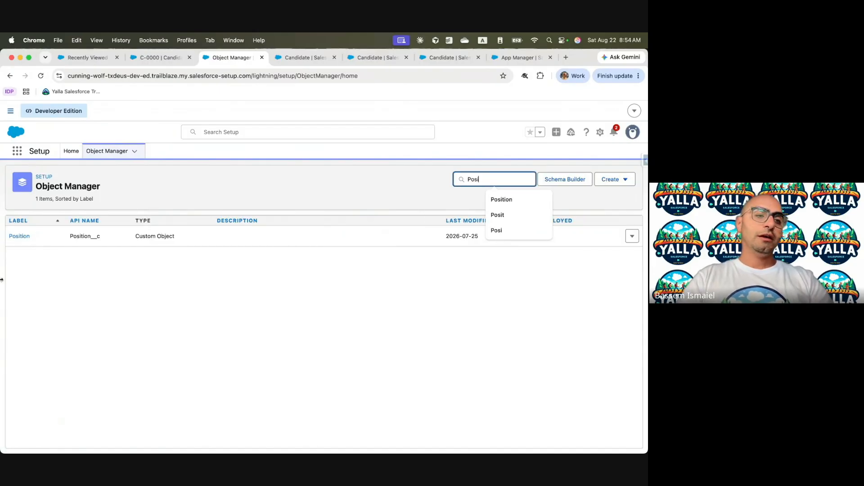
pyautogui.click(20, 236)
pyautogui.click(57, 353)
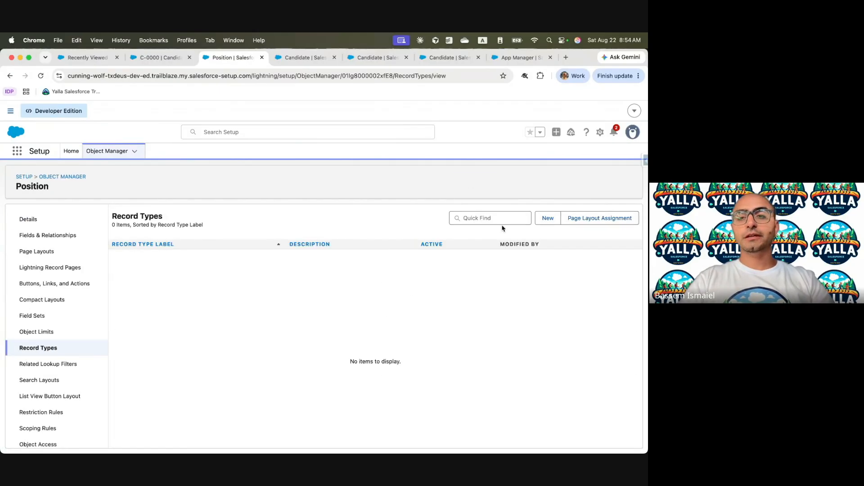
# Start a new Position record type labelled Technical Position, based on Master, with the description "Use this record type for technical positions only.".
pyautogui.hotkey('ctrl', 'Left')
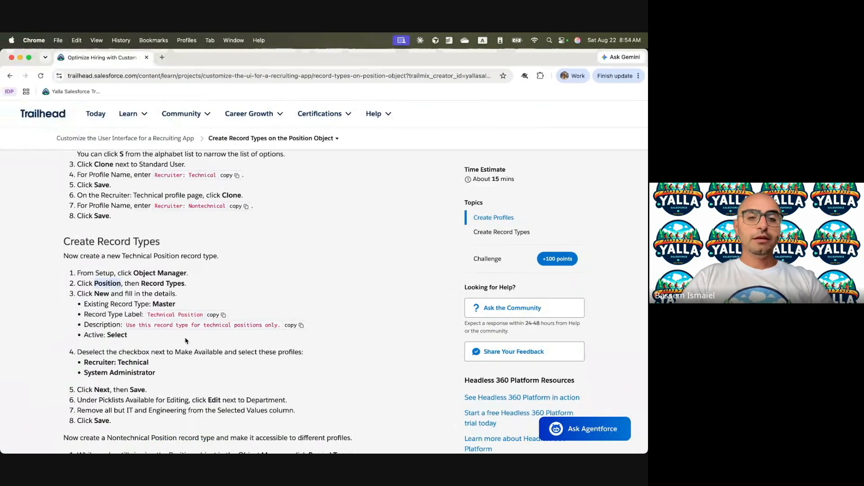
pyautogui.click(219, 314)
pyautogui.hotkey('ctrl', 'Right')
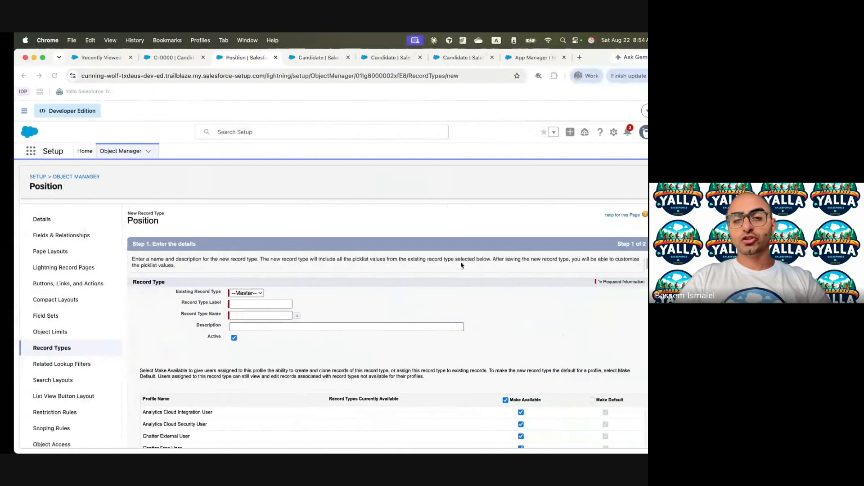
pyautogui.click(223, 304)
pyautogui.write('Technical Position')
pyautogui.click(222, 315)
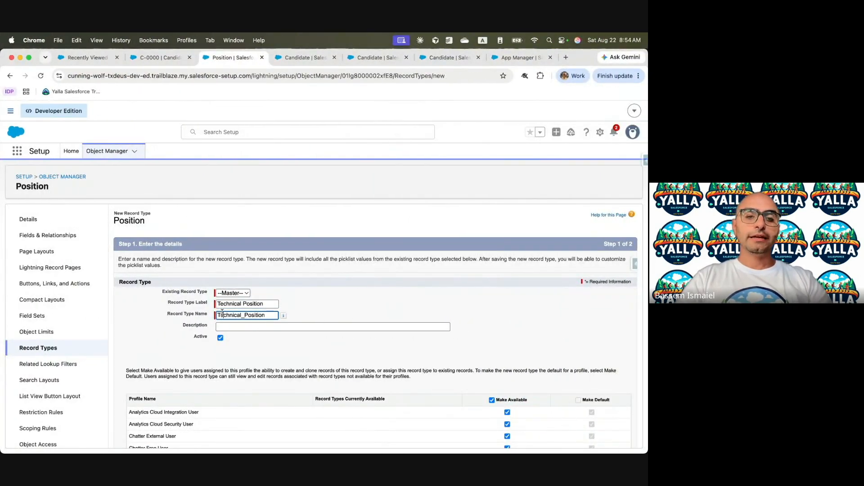
pyautogui.click(234, 326)
pyautogui.hotkey('ctrl', 'Left')
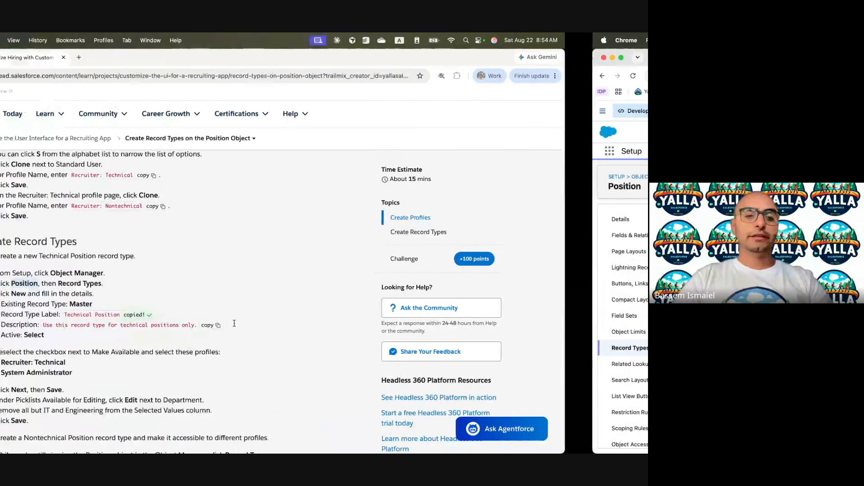
pyautogui.hotkey('ctrl', 'Right')
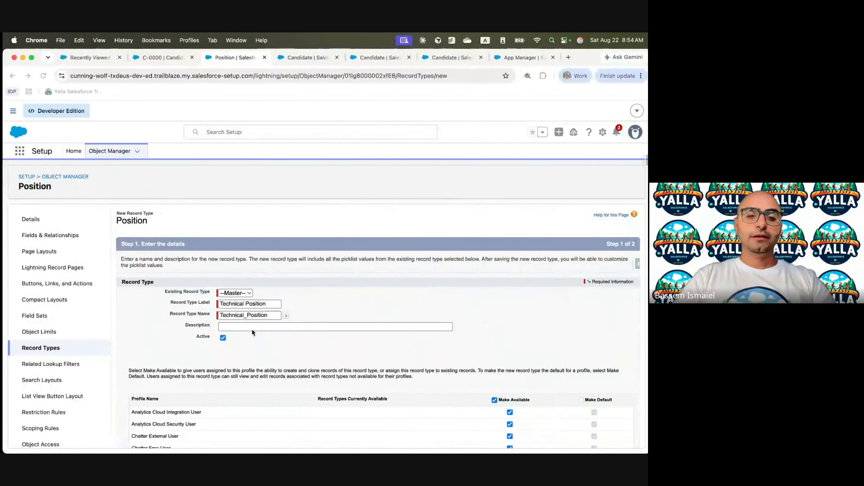
pyautogui.write('Use this record type for technical positions only.')
# Close the three leftover Candidate setup tabs and the App Manager tab in the browser.
pyautogui.click(309, 58)
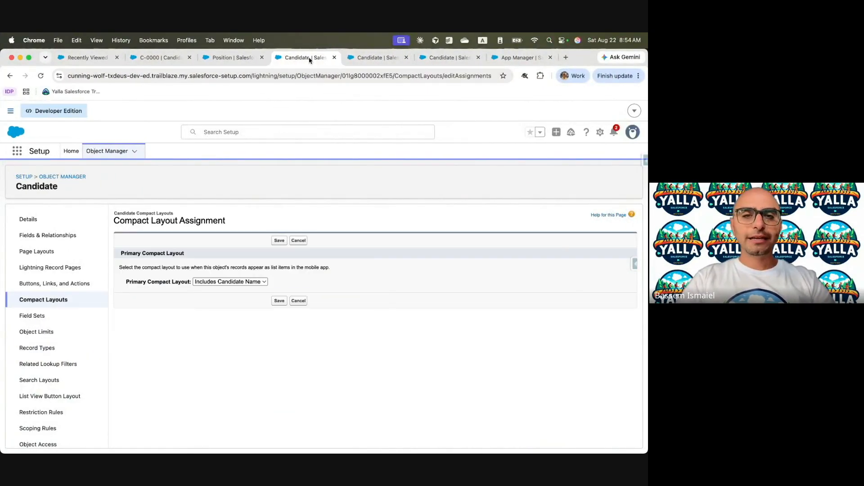
pyautogui.click(334, 58)
pyautogui.click(334, 57)
pyautogui.click(334, 57)
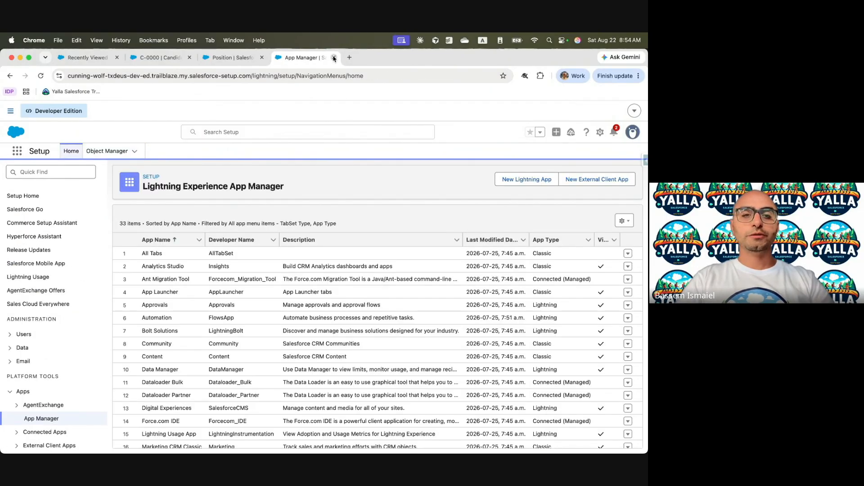
pyautogui.click(334, 58)
# Look through the fields of the New Position form in the Recruiting app, close it and return to the record type setup.
pyautogui.click(198, 57)
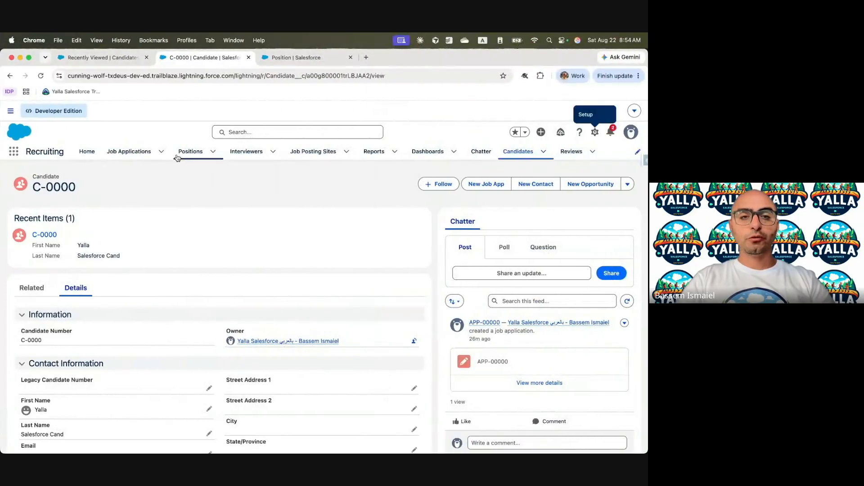
pyautogui.click(200, 151)
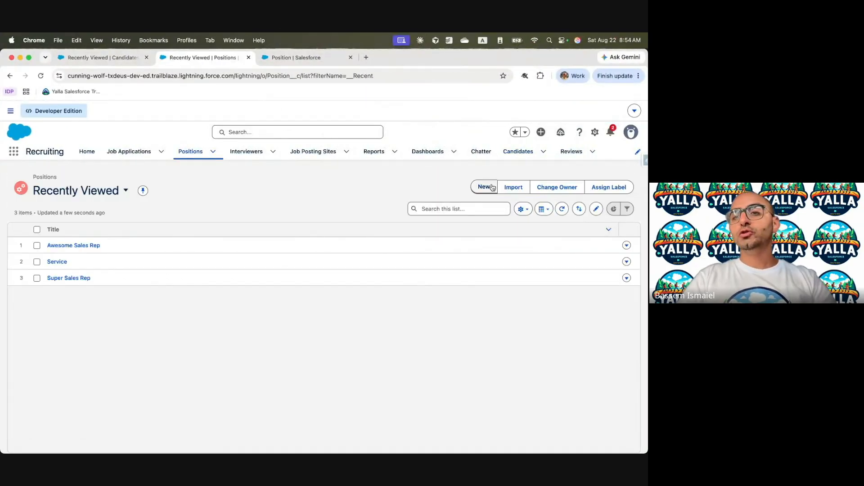
pyautogui.click(485, 187)
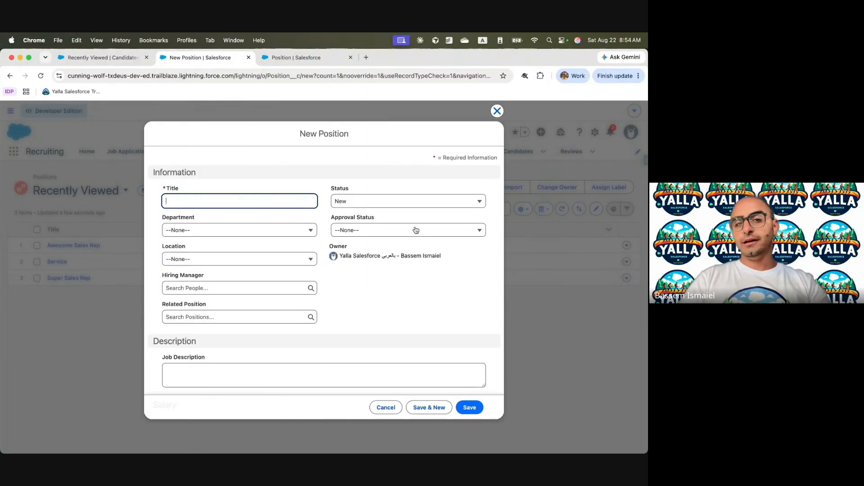
pyautogui.scroll(-5, 417, 228)
pyautogui.scroll(5, 454, 203)
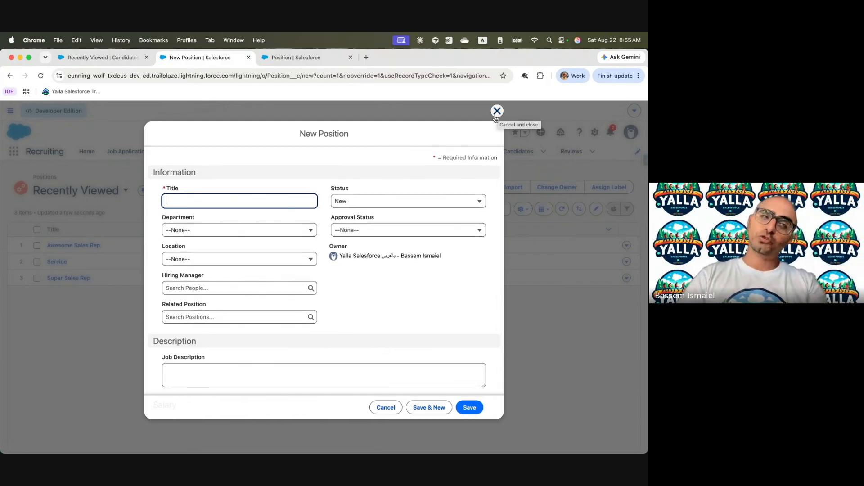
pyautogui.click(497, 112)
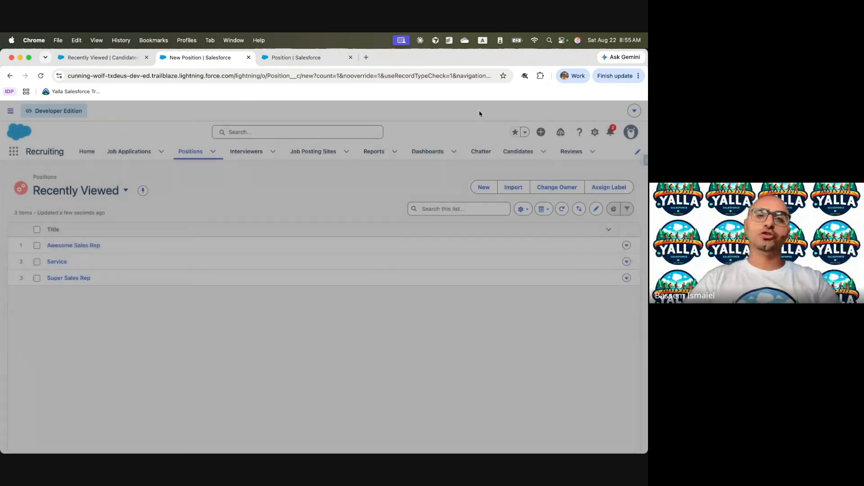
pyautogui.click(281, 53)
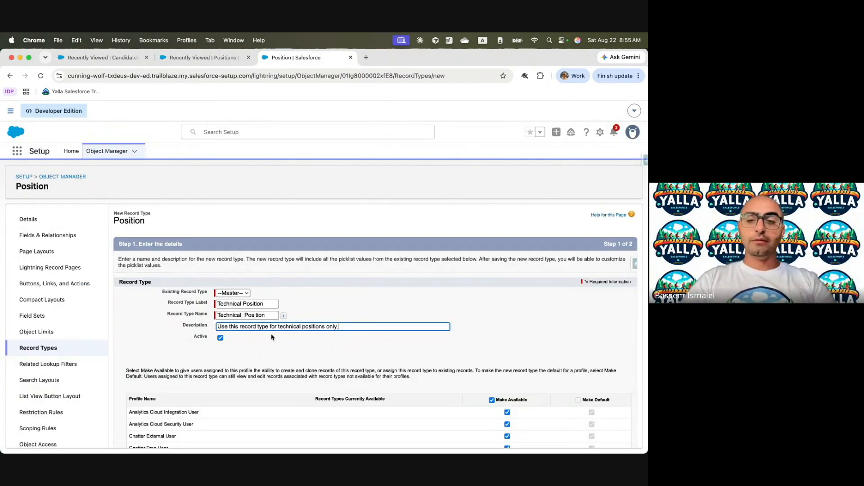
# Make the Technical Position record type available only to the Recruiter: Technical and System Administrator profiles, and continue to layout assignment.
pyautogui.scroll(-3, 271, 337)
pyautogui.hotkey('ctrl', 'Left')
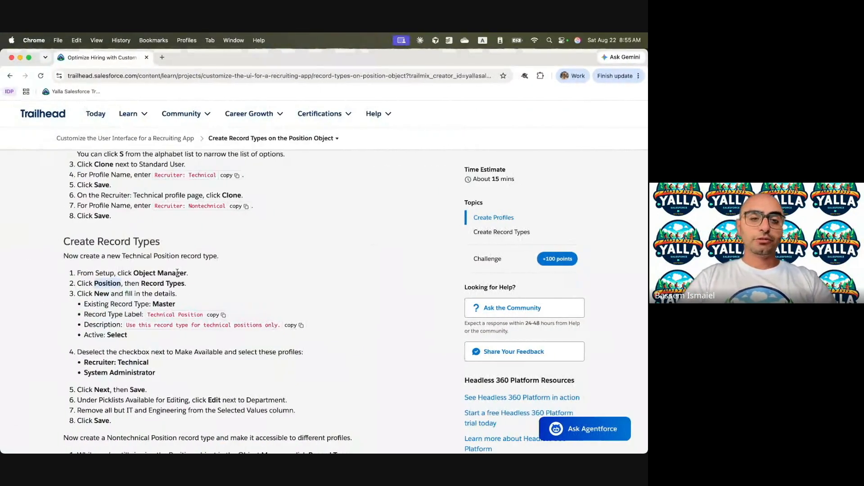
pyautogui.scroll(-5, 153, 284)
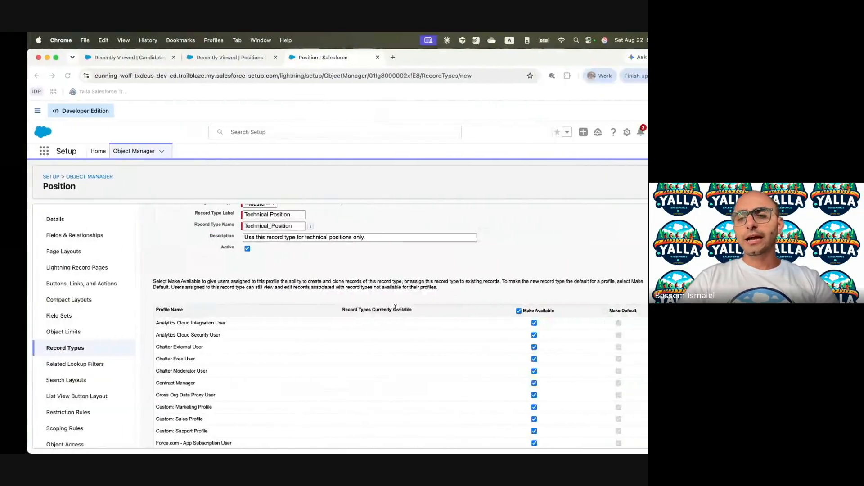
pyautogui.click(519, 311)
pyautogui.scroll(-10, 521, 315)
pyautogui.scroll(10, 493, 315)
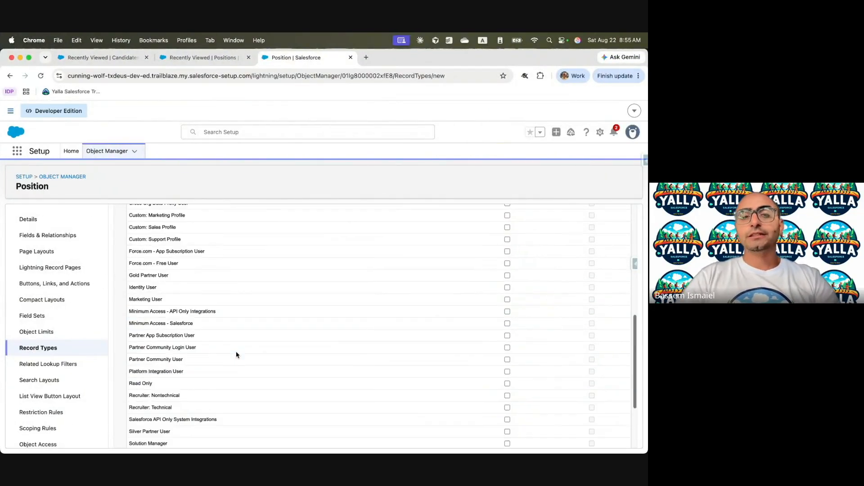
pyautogui.scroll(-10, 252, 313)
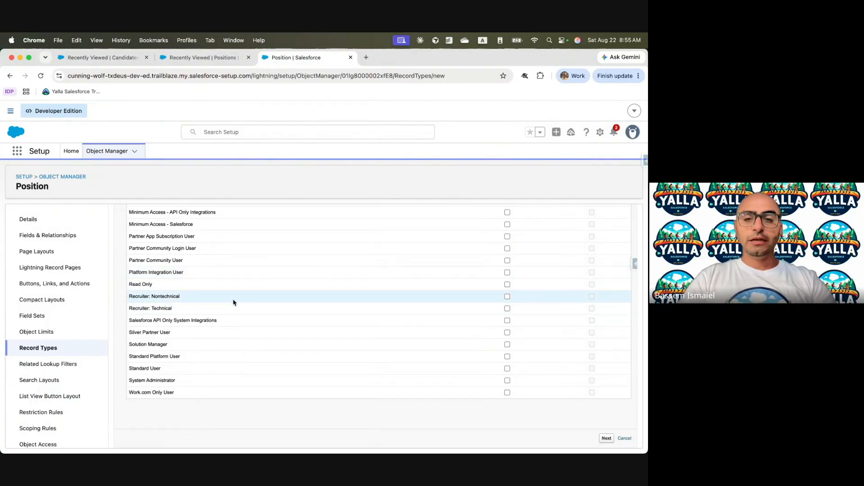
pyautogui.click(507, 308)
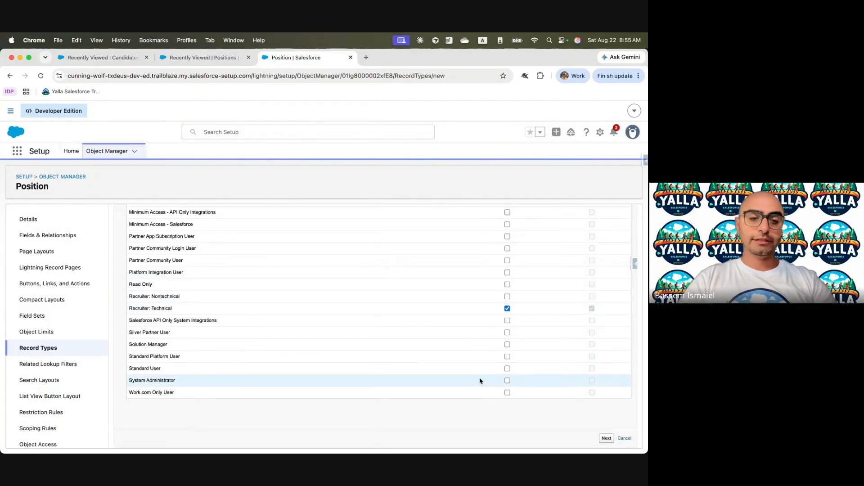
pyautogui.click(507, 381)
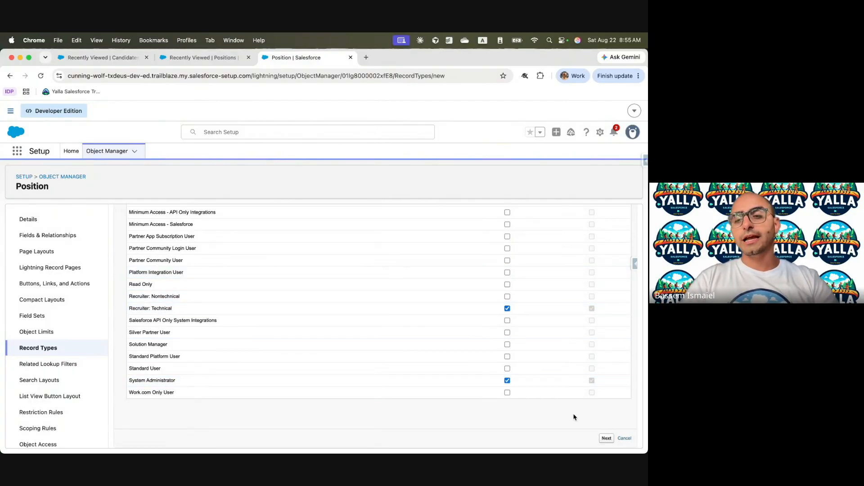
pyautogui.click(607, 439)
# Keep Position Layout applied to all profiles and save the Technical Position record type.
pyautogui.scroll(-3, 335, 311)
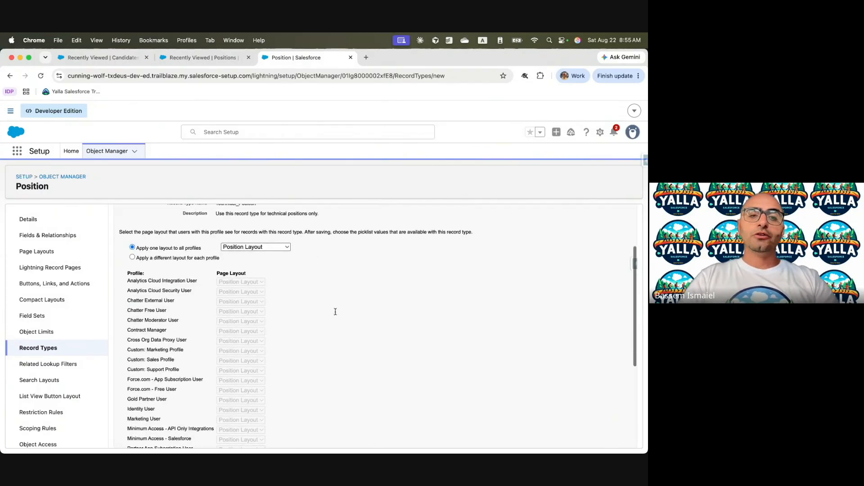
pyautogui.click(259, 247)
pyautogui.click(258, 247)
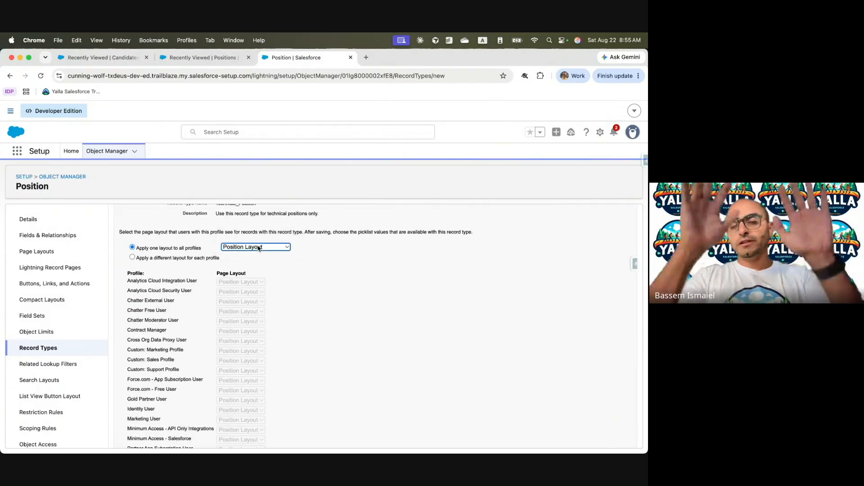
pyautogui.click(259, 247)
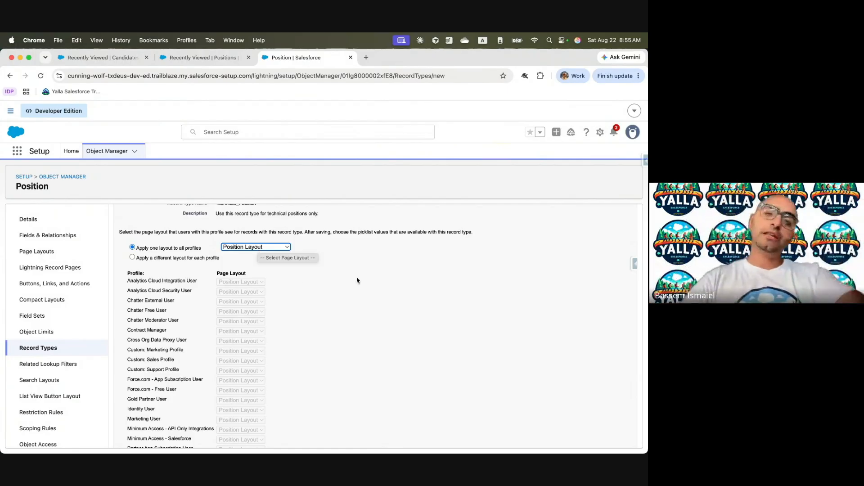
pyautogui.scroll(-5, 361, 277)
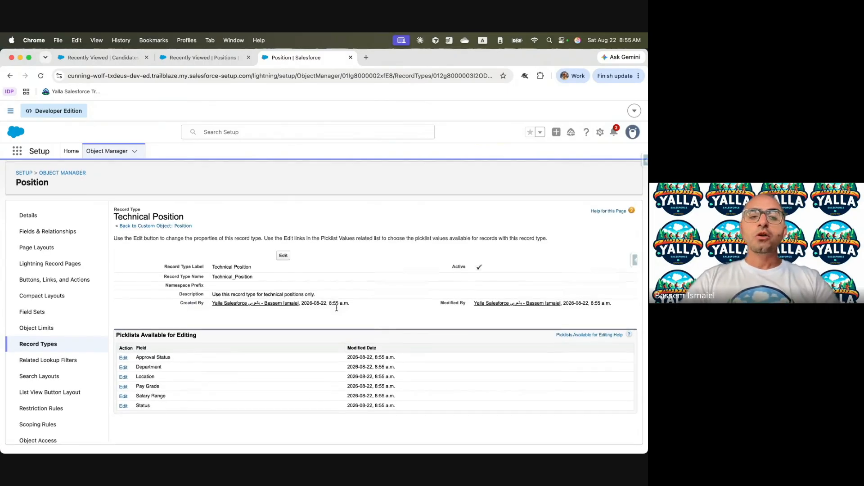
# Remove Finance, Support and Sales from the Department picklist values of the Technical Position record type and save.
pyautogui.moveTo(170, 276); pyautogui.dragTo(295, 278)
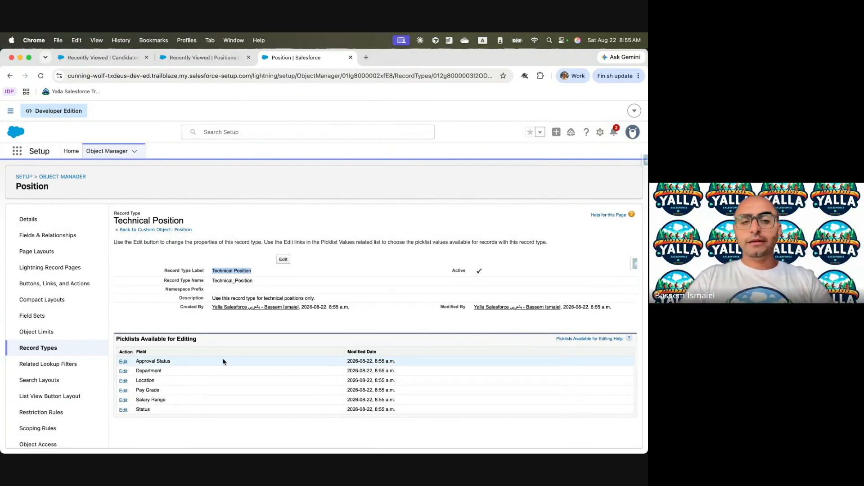
pyautogui.moveTo(129, 338); pyautogui.dragTo(270, 346)
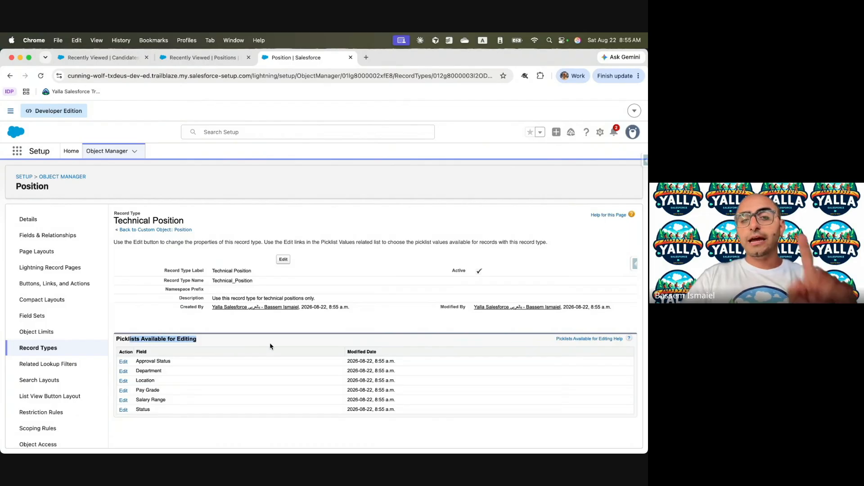
pyautogui.click(123, 374)
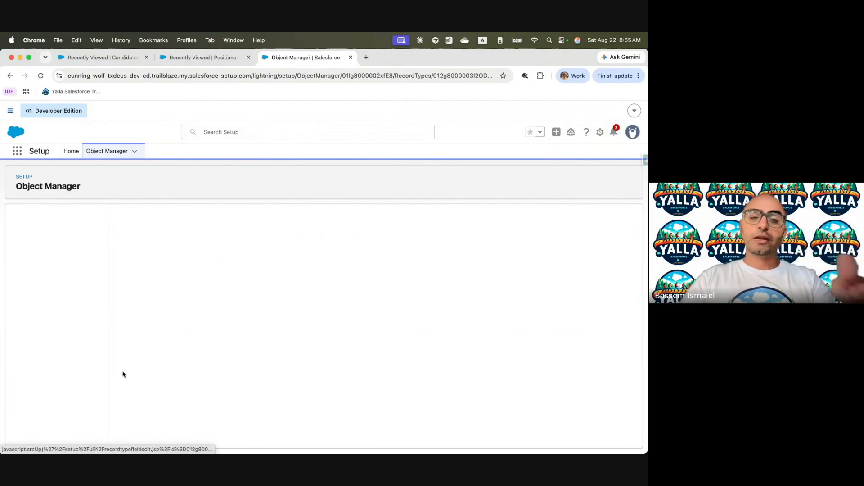
pyautogui.click(194, 315)
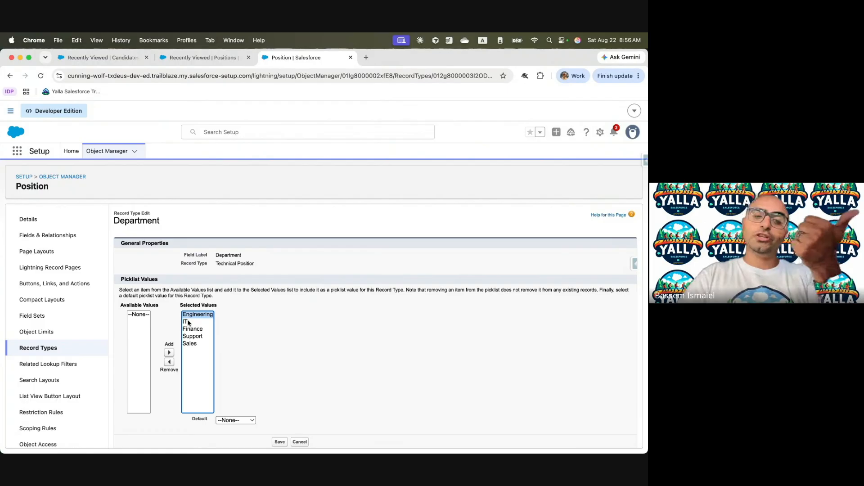
pyautogui.click(187, 322)
pyautogui.click(193, 331)
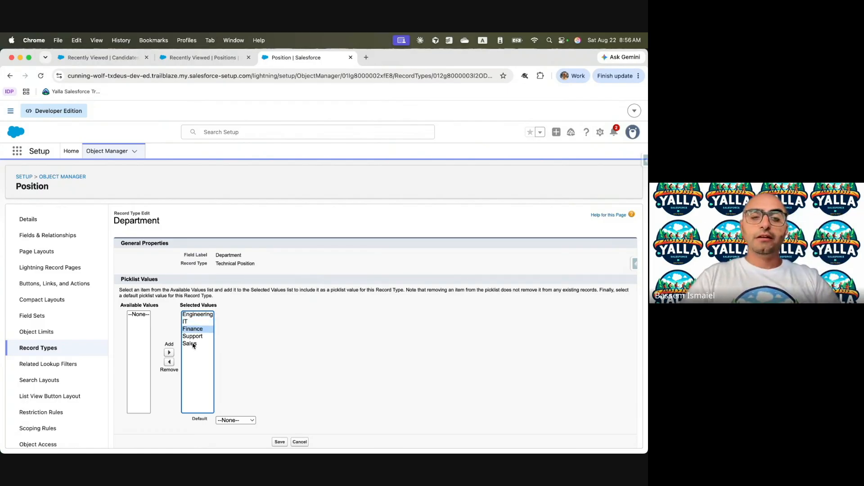
pyautogui.keyDown('shift'); pyautogui.click(193, 344); pyautogui.keyUp('shift')
pyautogui.click(169, 362)
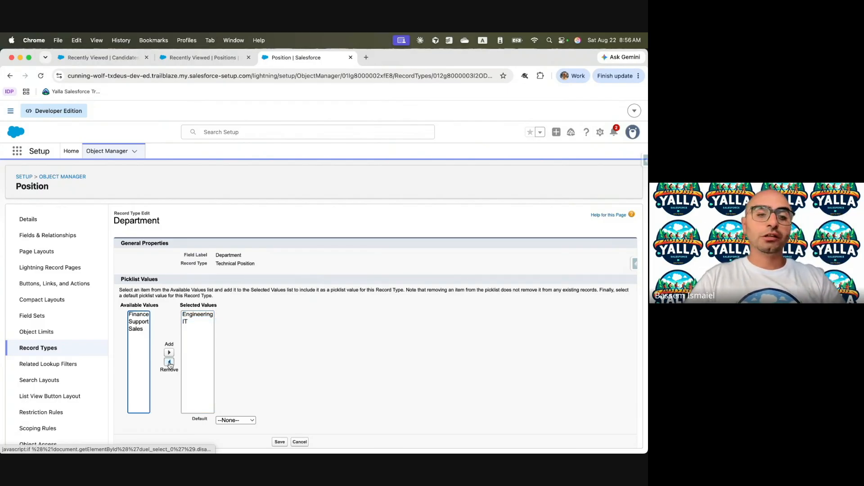
pyautogui.click(279, 441)
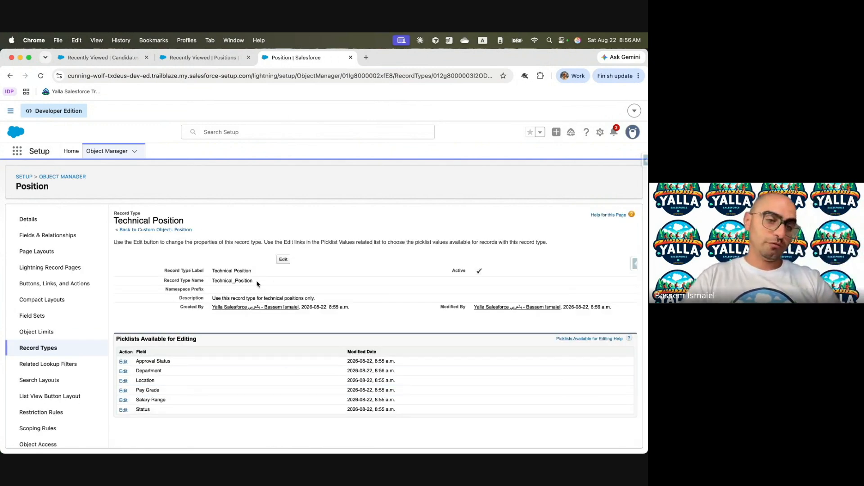
# Start another Position record type based on Master with the label Nontechnical Position copied from Trailhead.
pyautogui.click(48, 352)
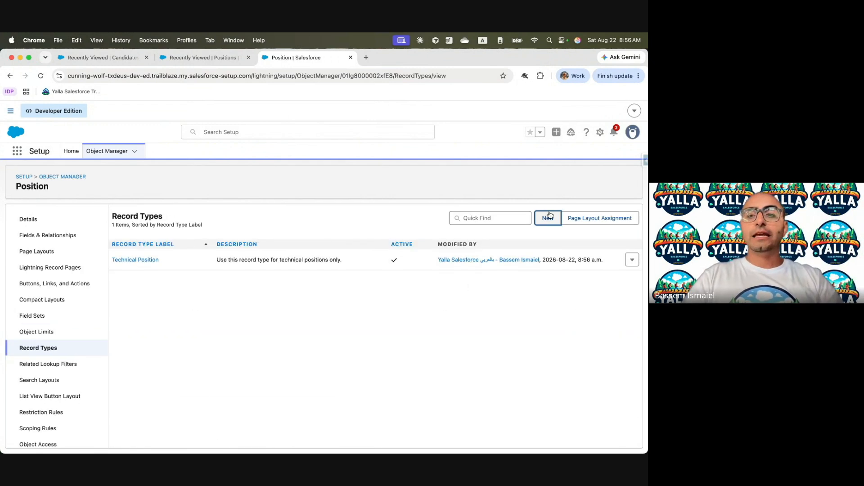
pyautogui.press('super+grave')
pyautogui.click(223, 377)
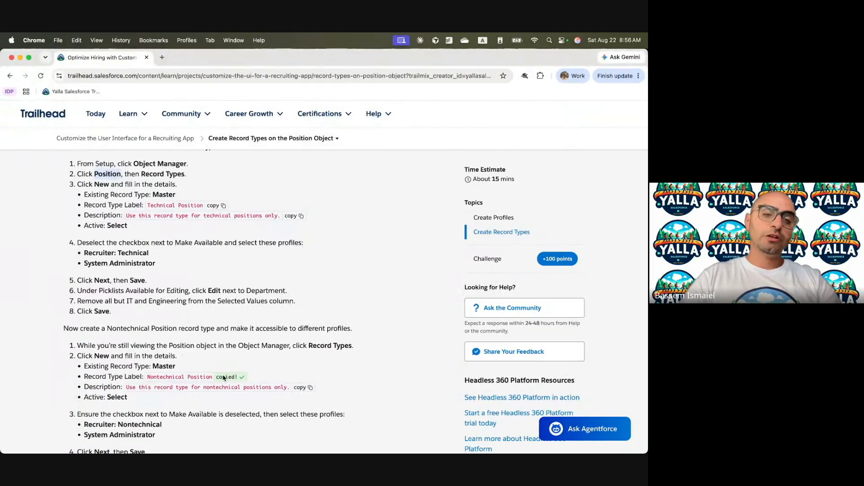
pyautogui.press('super+grave')
pyautogui.click(220, 304)
pyautogui.press('super+v')
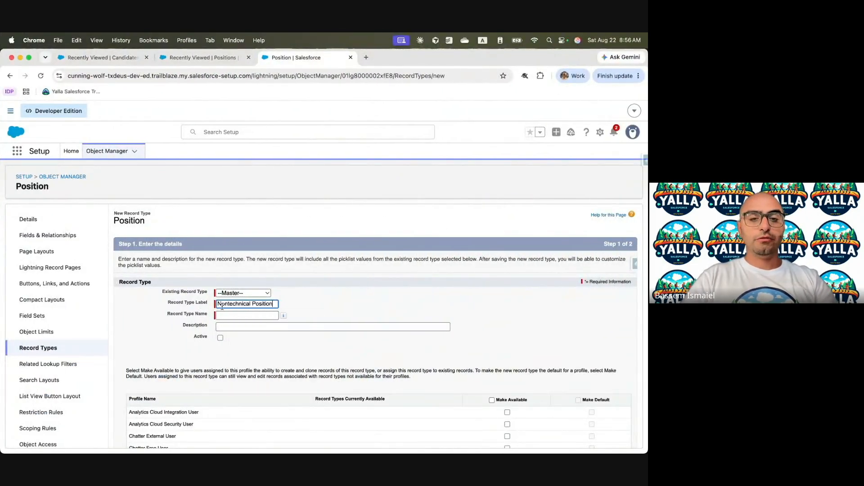
pyautogui.press('Tab')
# Give the Nontechnical Position record type the description "Use this record type for nontechnical positions only." from Trailhead and make it active.
pyautogui.hotkey('ctrl', 'Left')
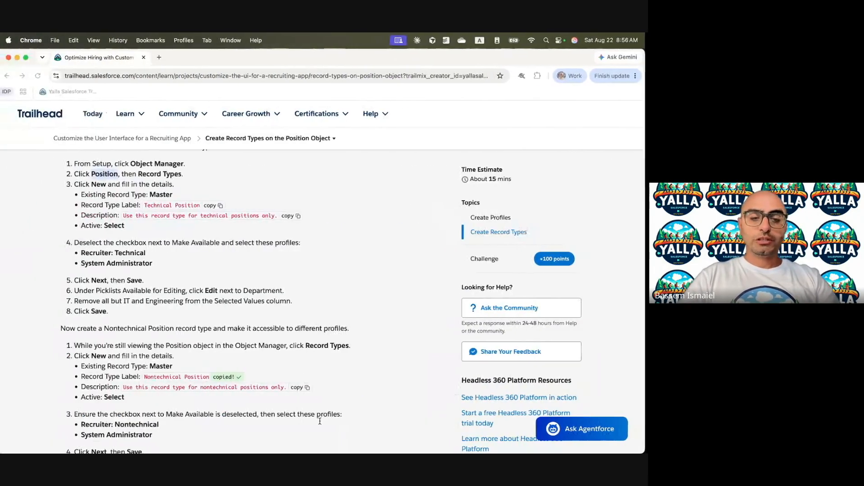
pyautogui.click(298, 387)
pyautogui.hotkey('ctrl', 'Right')
pyautogui.click(260, 325)
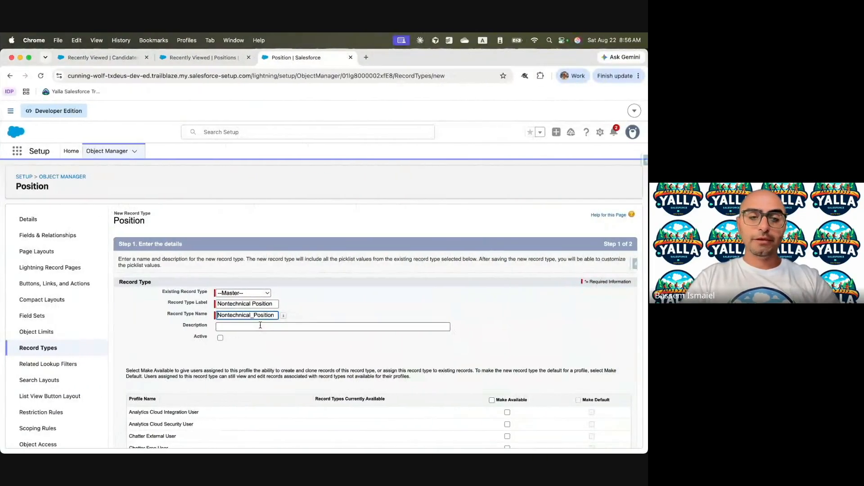
pyautogui.press('super+v')
pyautogui.click(220, 338)
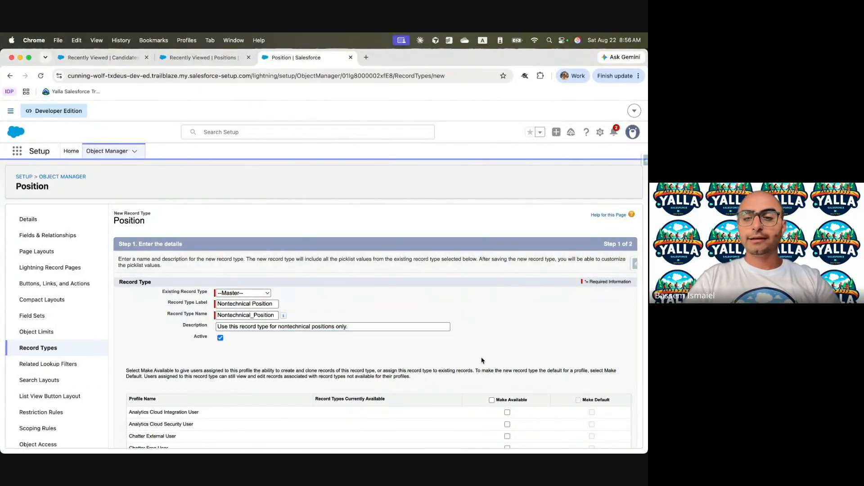
# Make the record type available to Recruiter: Nontechnical and System Administrator, and save it with Position Layout applied to all profiles.
pyautogui.scroll(-10, 483, 361)
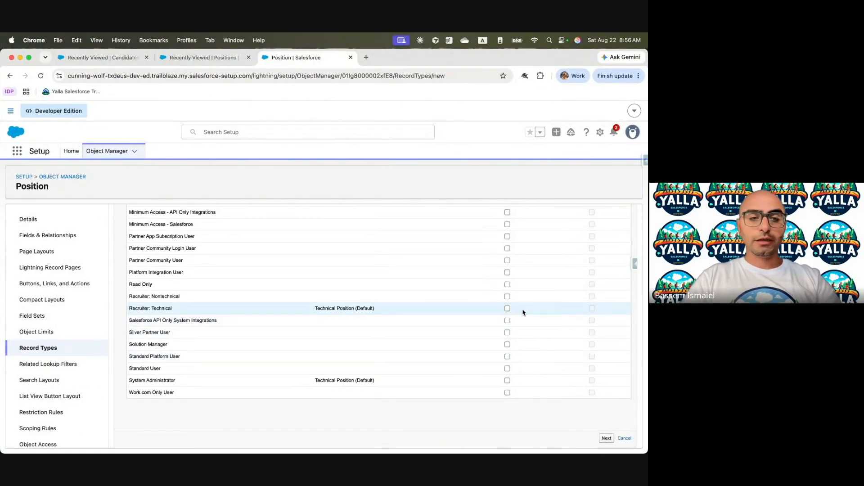
pyautogui.click(507, 297)
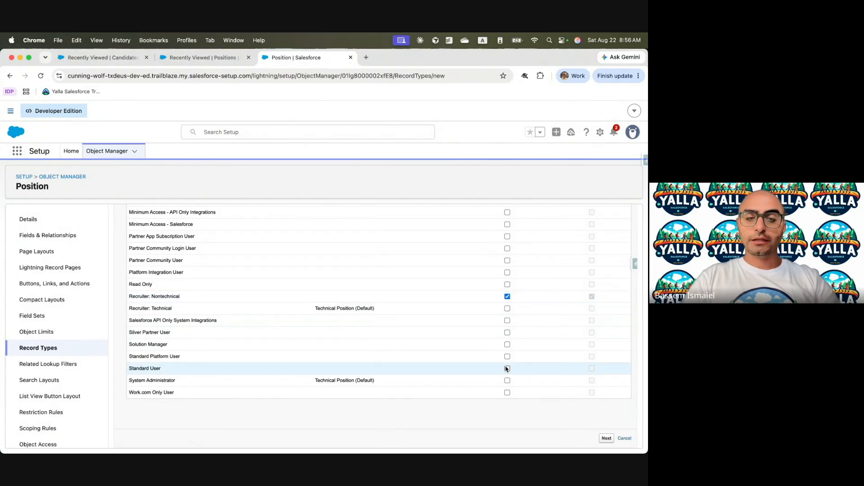
pyautogui.click(507, 381)
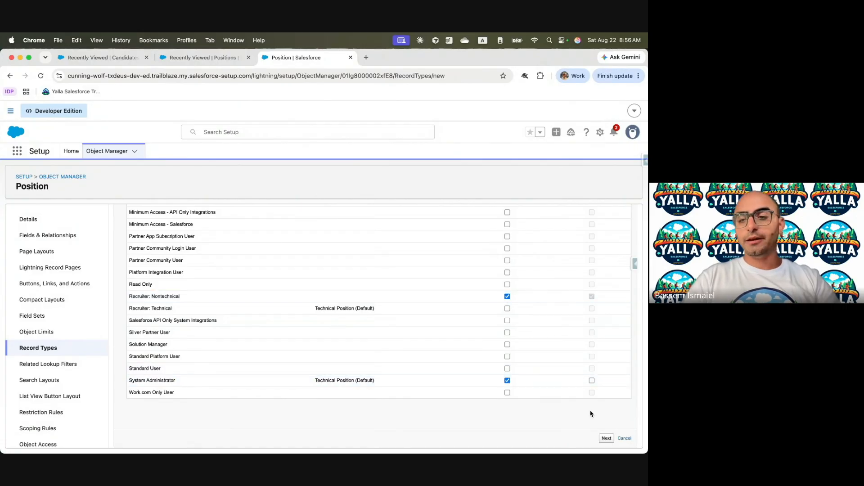
pyautogui.click(605, 438)
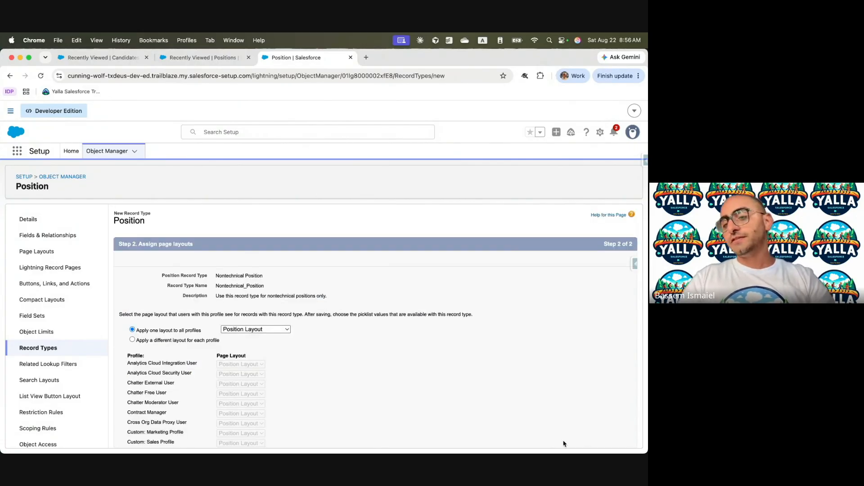
pyautogui.scroll(-5, 484, 363)
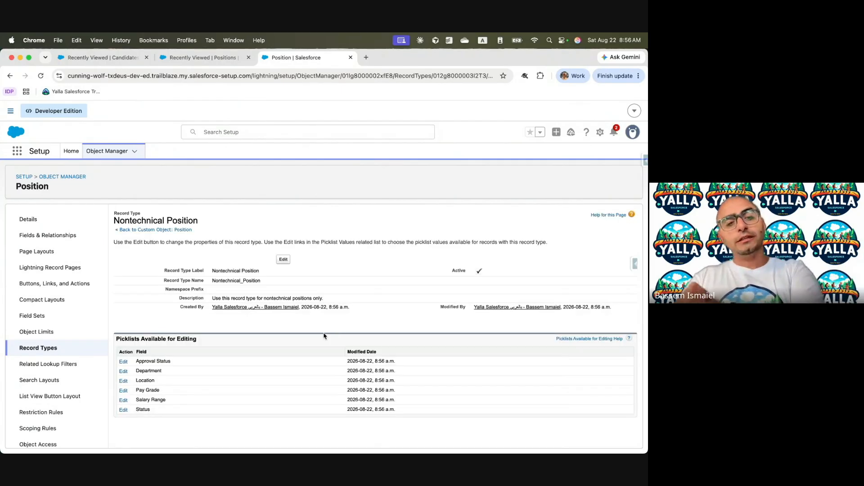
# Remove Engineering and IT from the Department picklist values of the Nontechnical Position record type and save.
pyautogui.click(123, 371)
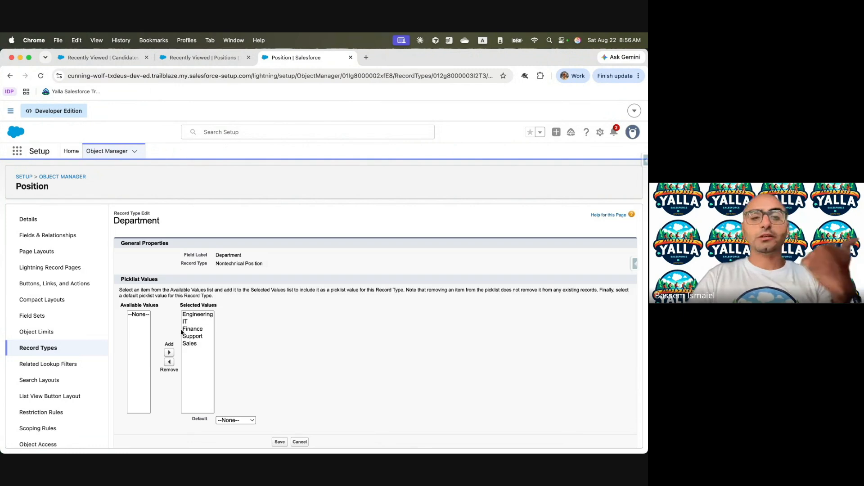
pyautogui.click(192, 315)
pyautogui.click(188, 322)
pyautogui.keyDown('shift'); pyautogui.click(185, 316); pyautogui.keyUp('shift')
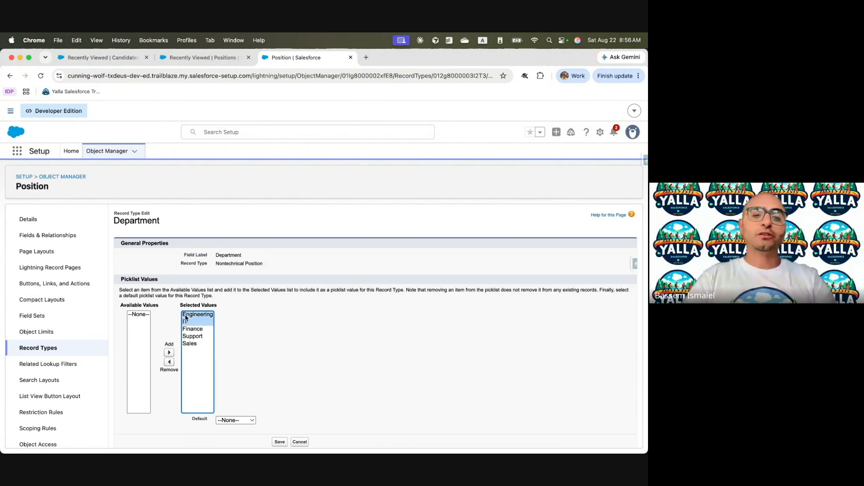
pyautogui.click(169, 362)
pyautogui.click(280, 442)
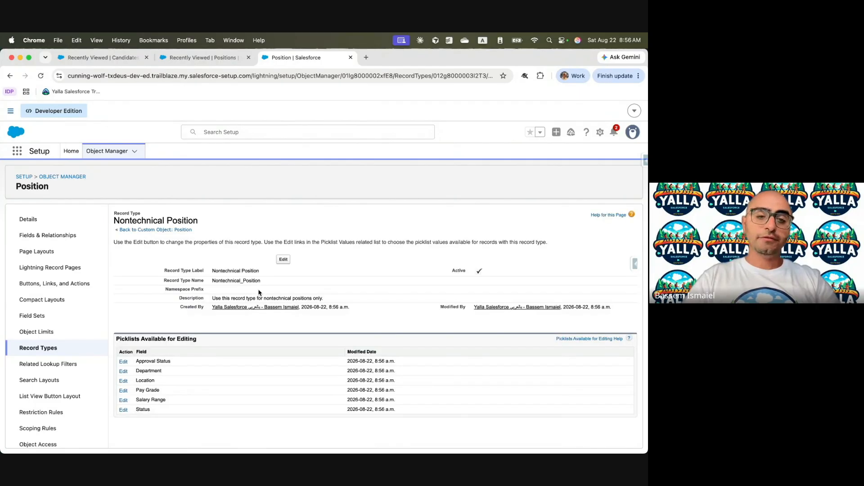
# Return to the Trailhead record types unit and submit its step for verification against the Recruitment App org.
pyautogui.hotkey('ctrl', 'Left')
pyautogui.scroll(-3, 205, 337)
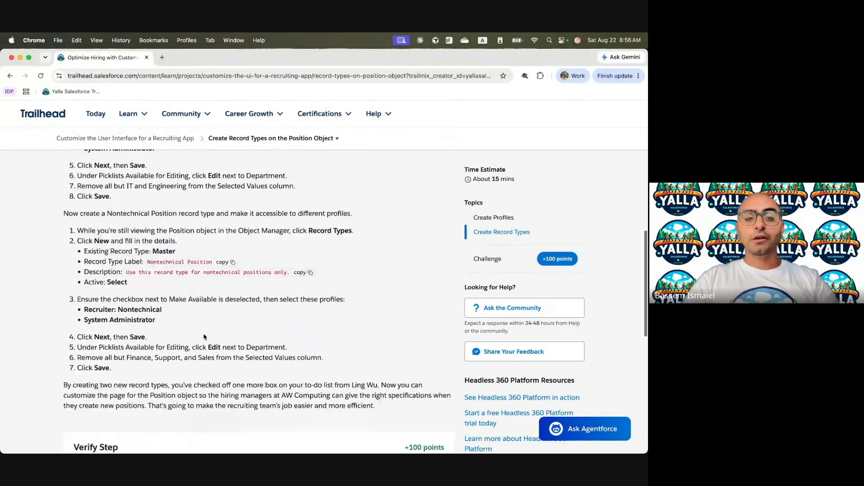
pyautogui.scroll(-1, 205, 337)
pyautogui.scroll(-3, 204, 338)
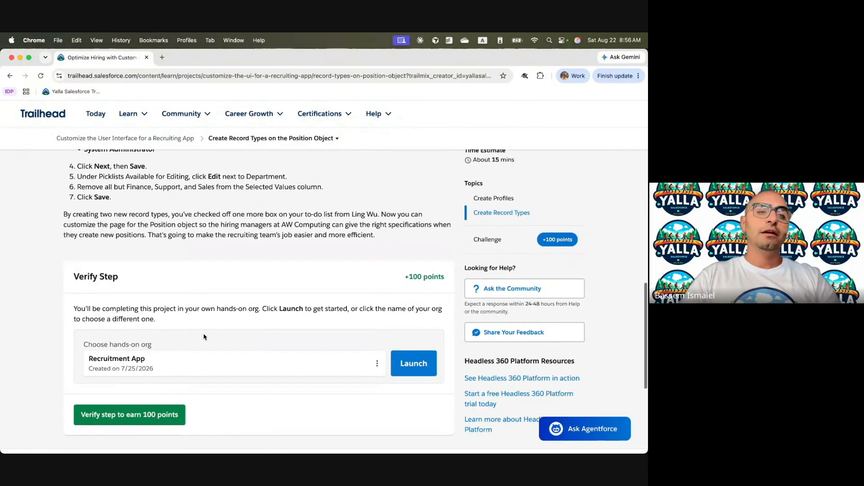
pyautogui.click(164, 414)
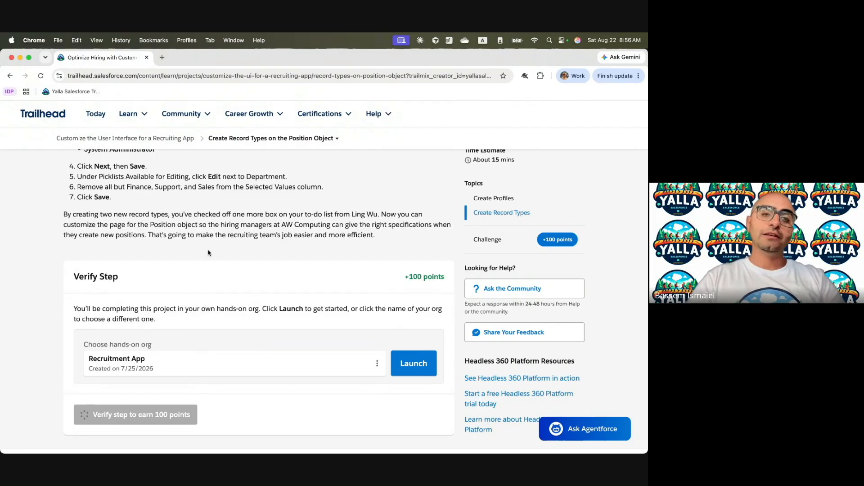
# Reload the Positions list in the Recruiting app and check whether a new position offers a record type choice, then dismiss the form.
pyautogui.hotkey('ctrl', 'Right')
pyautogui.click(209, 58)
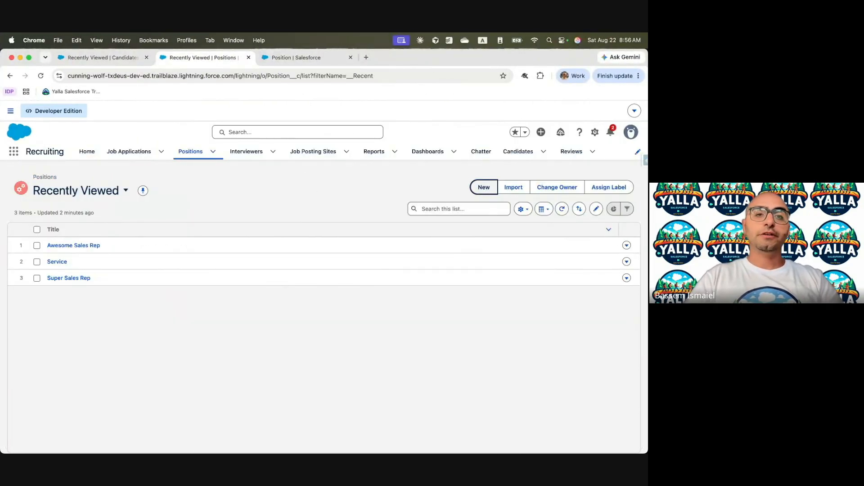
pyautogui.press('super+r')
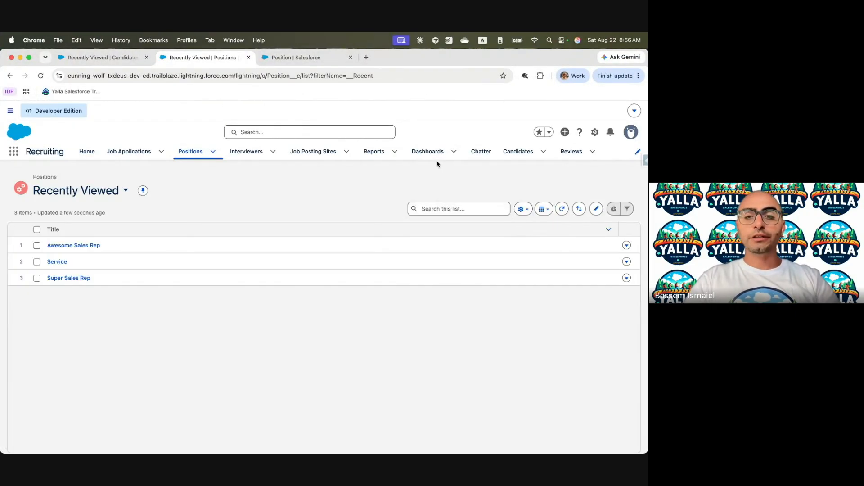
pyautogui.click(482, 188)
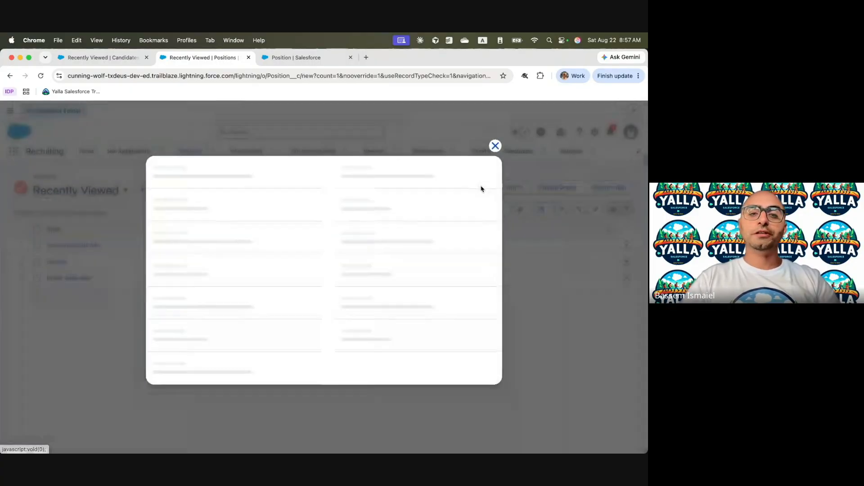
pyautogui.click(497, 112)
# Empty the cache and hard reload the Positions list with the browser's developer tools open, then close the tools.
pyautogui.rightClick(312, 194)
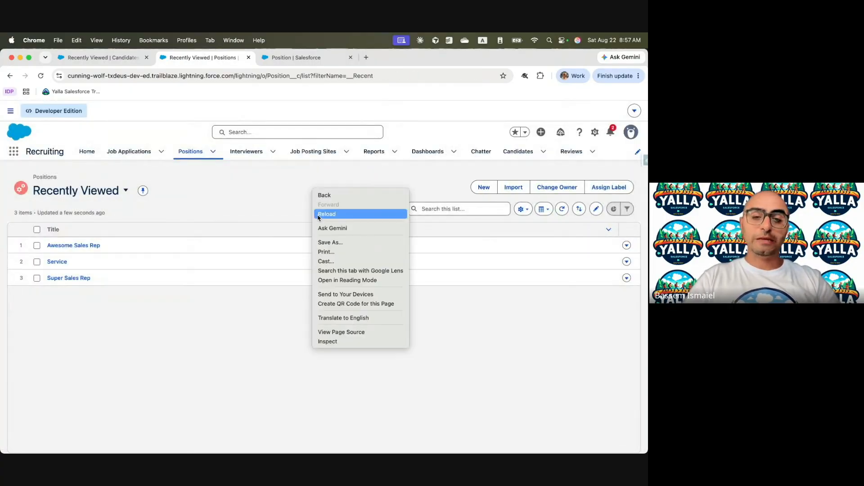
pyautogui.click(327, 342)
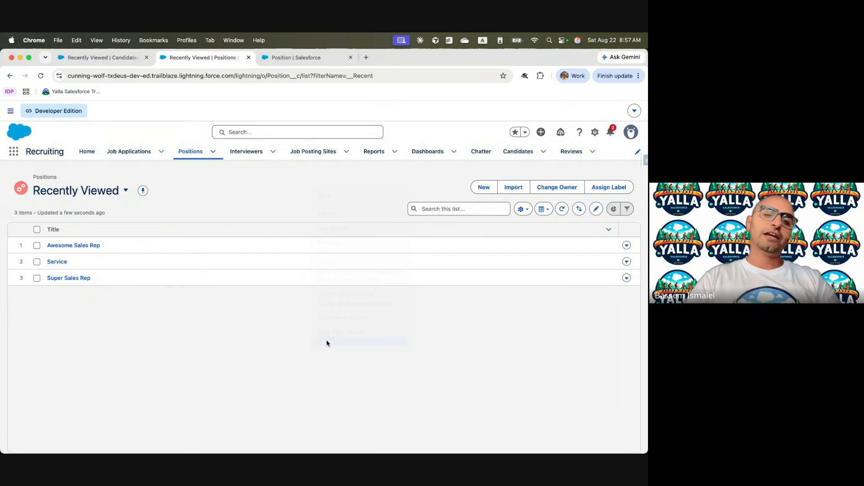
pyautogui.rightClick(40, 75)
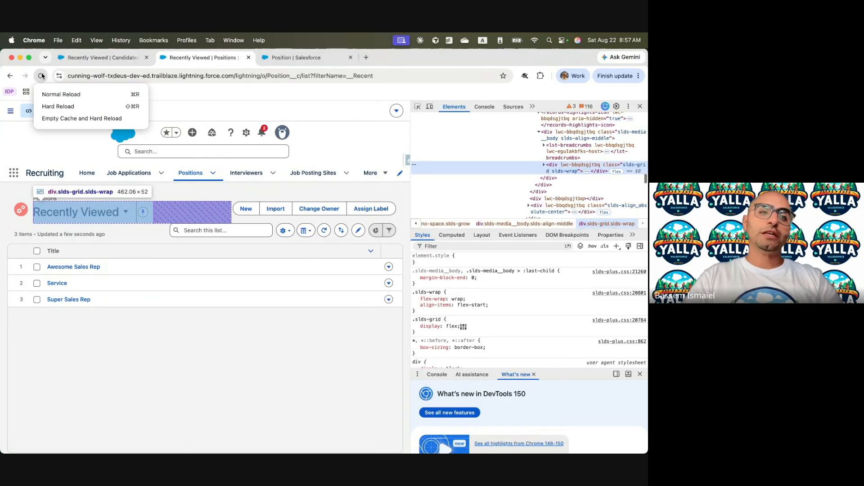
pyautogui.click(54, 119)
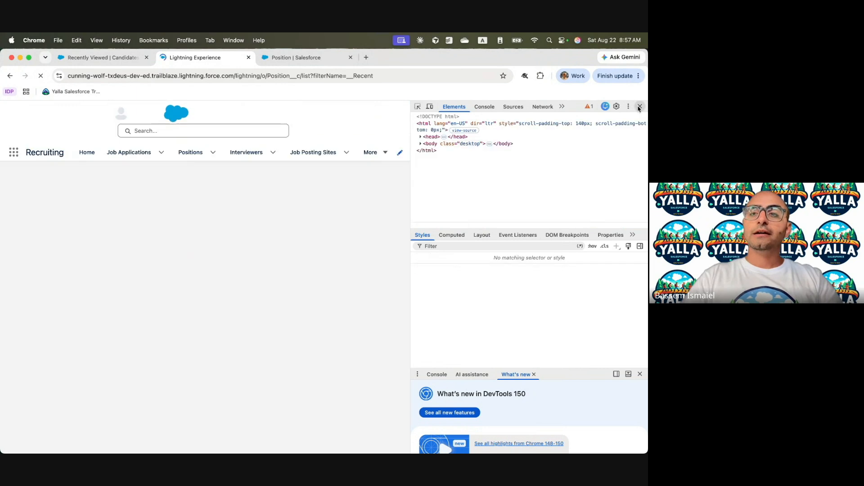
pyautogui.click(639, 107)
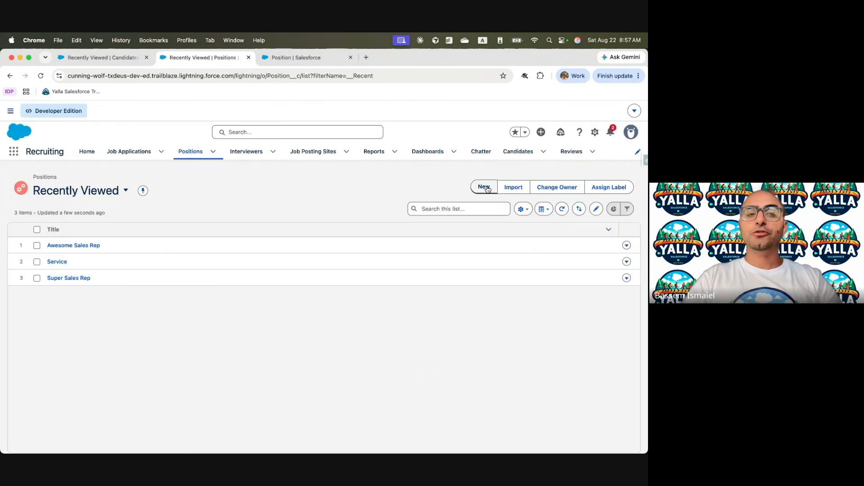
# Start a new Technical Position record, examine its Department choices, and cancel without saving.
pyautogui.click(485, 188)
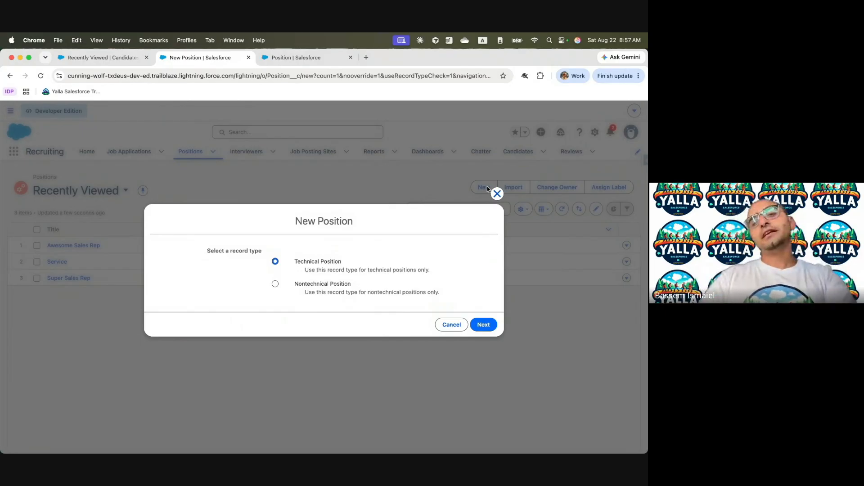
pyautogui.click(483, 325)
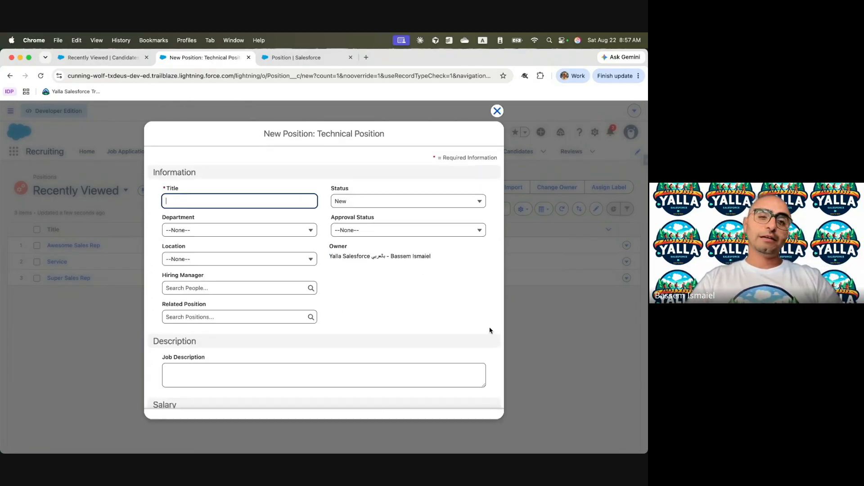
pyautogui.click(203, 233)
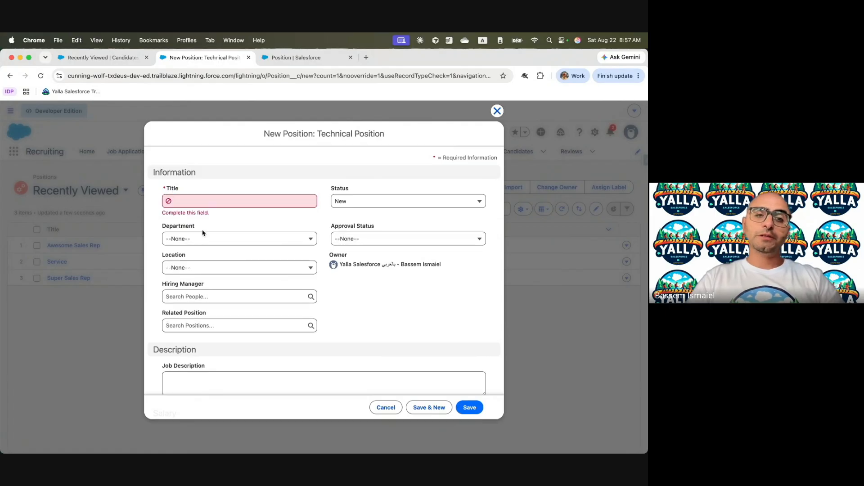
pyautogui.click(204, 239)
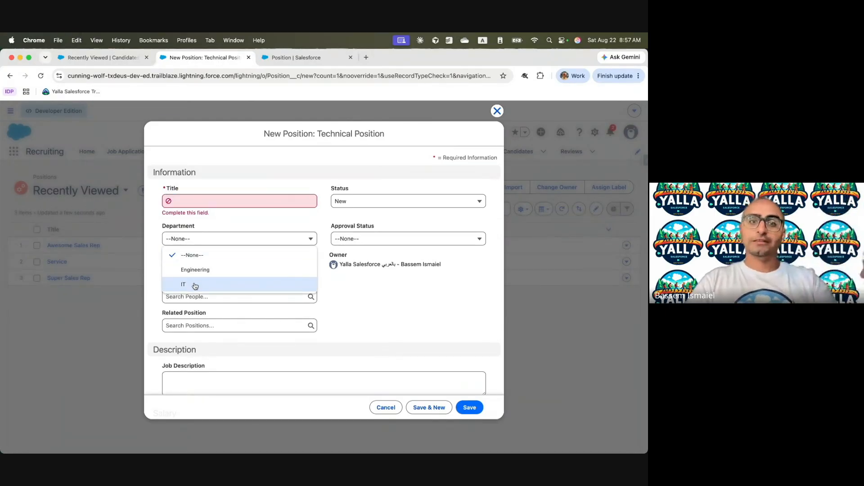
pyautogui.click(385, 407)
# Start a new Nontechnical Position record, examine its Department choices, and cancel without saving.
pyautogui.click(483, 188)
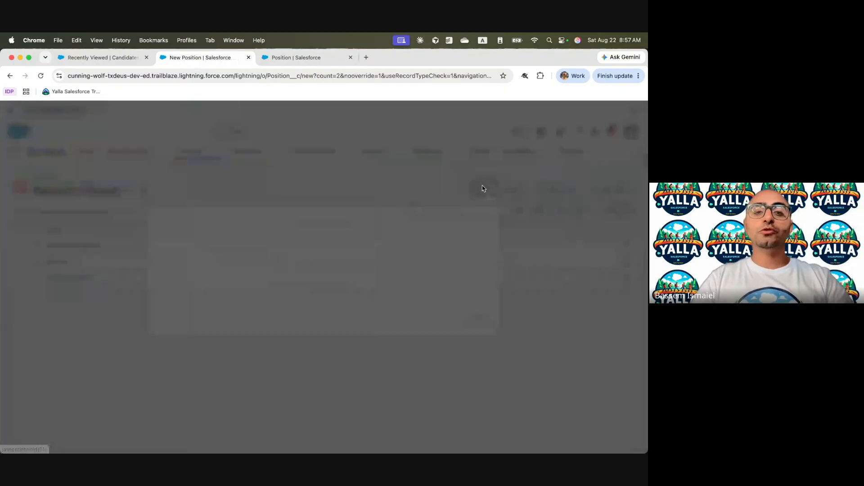
pyautogui.click(483, 325)
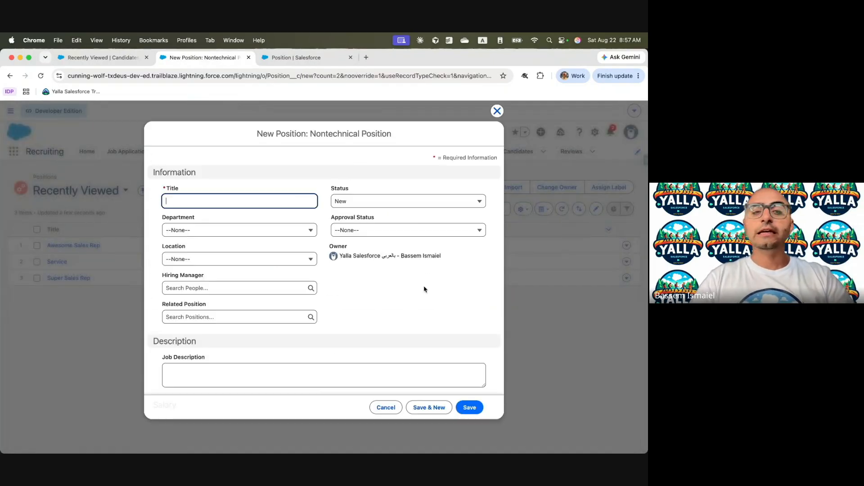
pyautogui.click(261, 232)
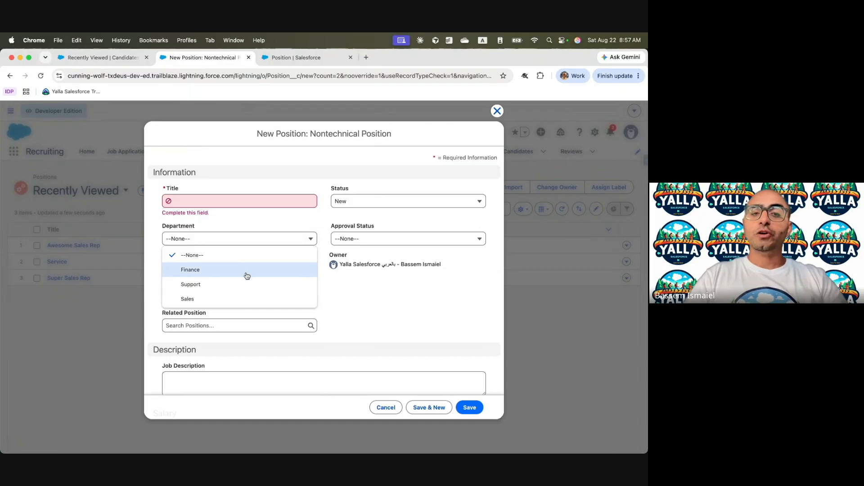
pyautogui.click(385, 407)
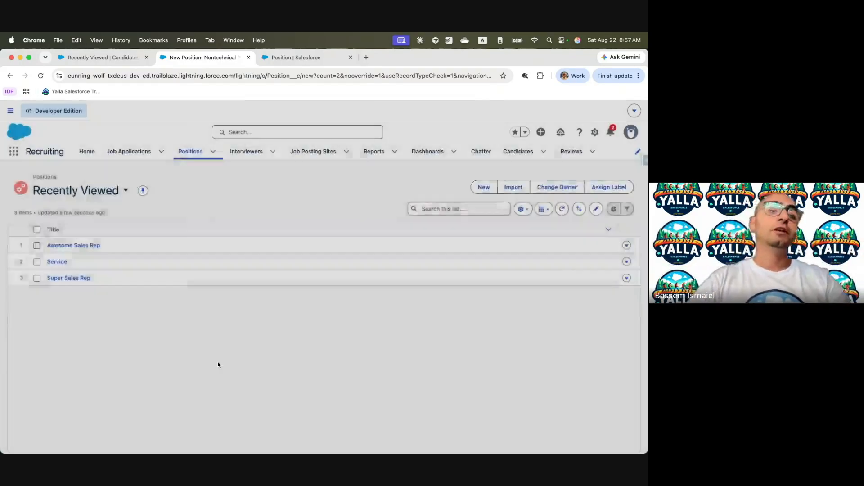
# Go on to the Trailhead unit Create a Custom Position Record Page and read the instructions for creating fields on the Position object.
pyautogui.hotkey('ctrl', 'Left')
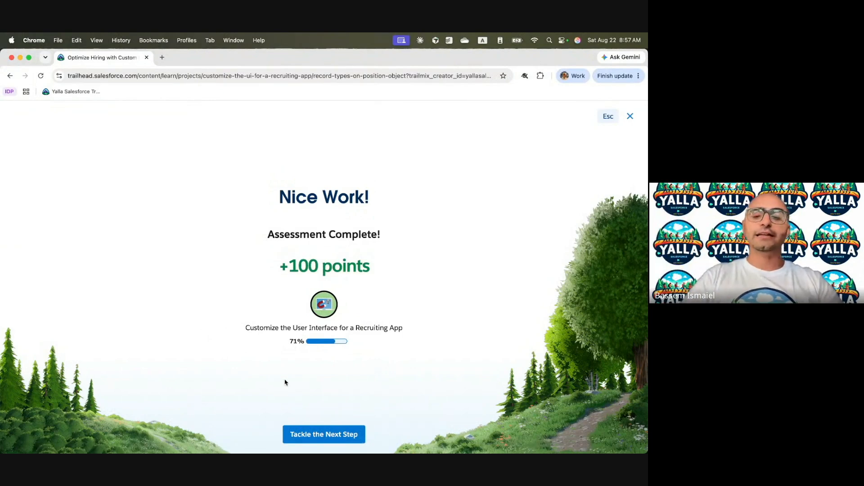
pyautogui.click(325, 437)
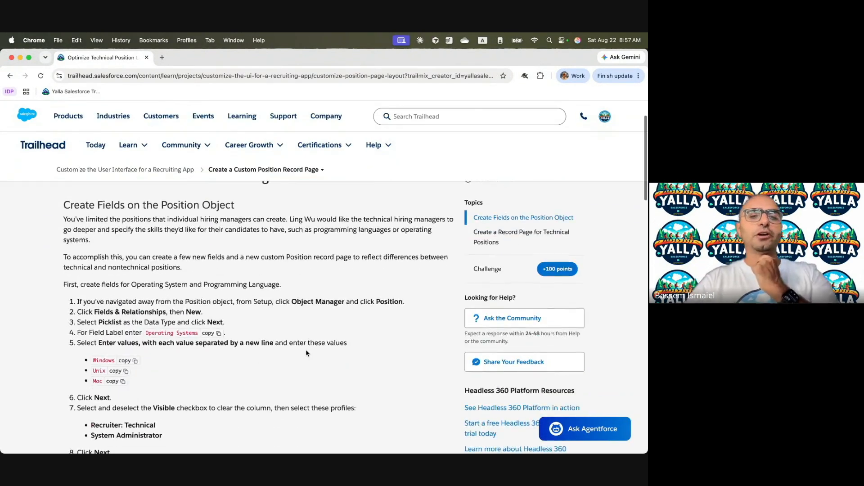
pyautogui.scroll(2, 306, 353)
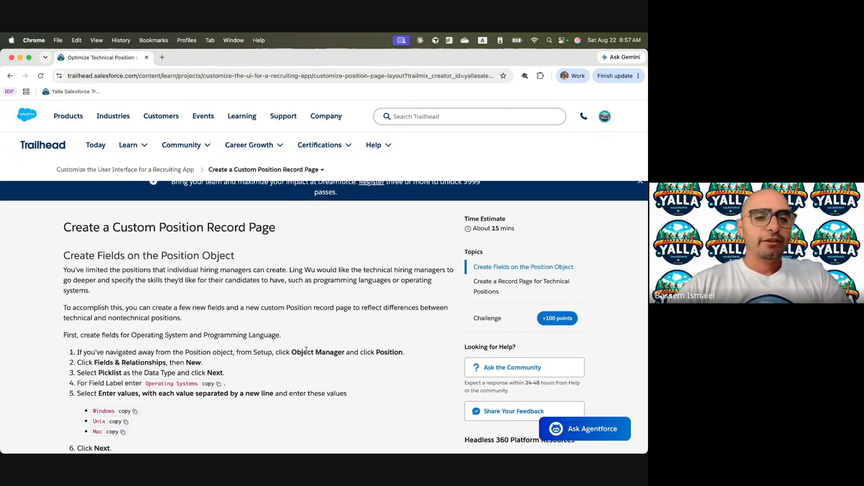
pyautogui.moveTo(120, 256); pyautogui.dragTo(278, 264)
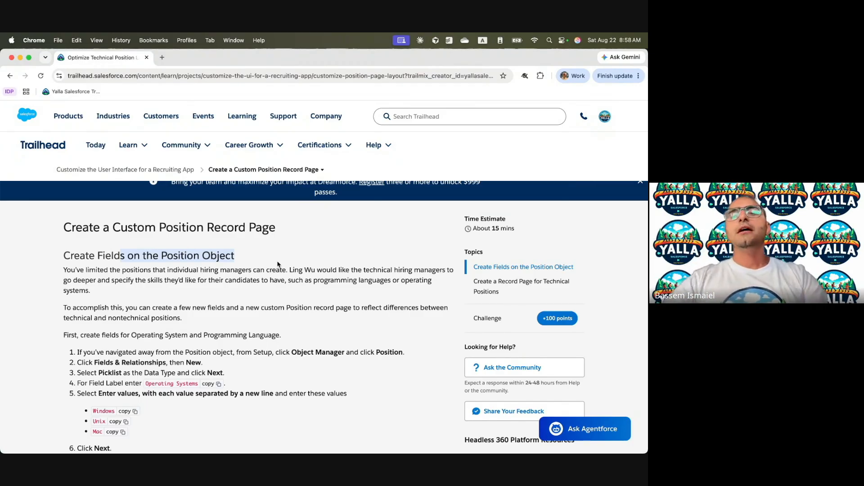
pyautogui.scroll(-3, 279, 290)
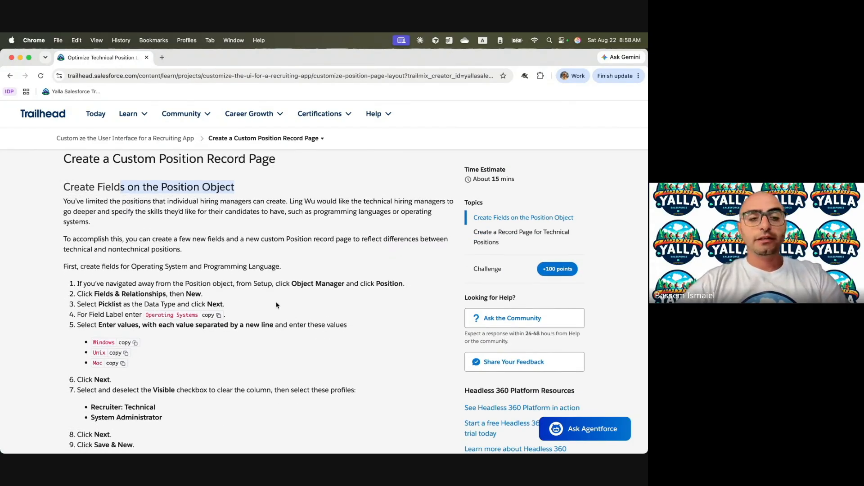
# Read the Trailhead instructions for the two new fields, then start a new custom field on the Position object in Salesforce Setup.
pyautogui.moveTo(80, 266); pyautogui.dragTo(347, 268)
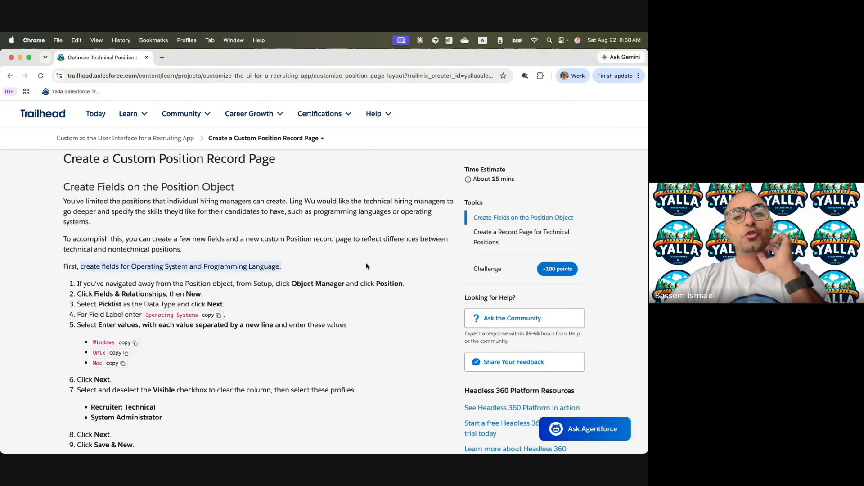
pyautogui.scroll(-3, 320, 293)
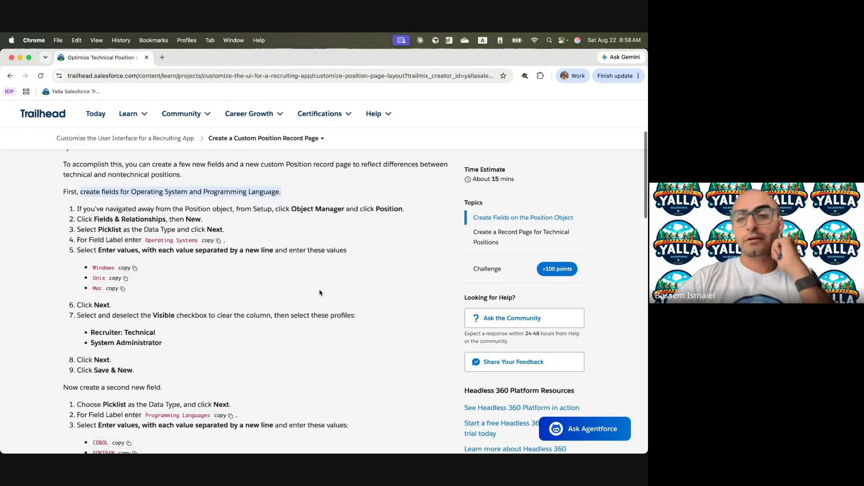
pyautogui.scroll(1, 320, 293)
pyautogui.hotkey('ctrl', 'Right')
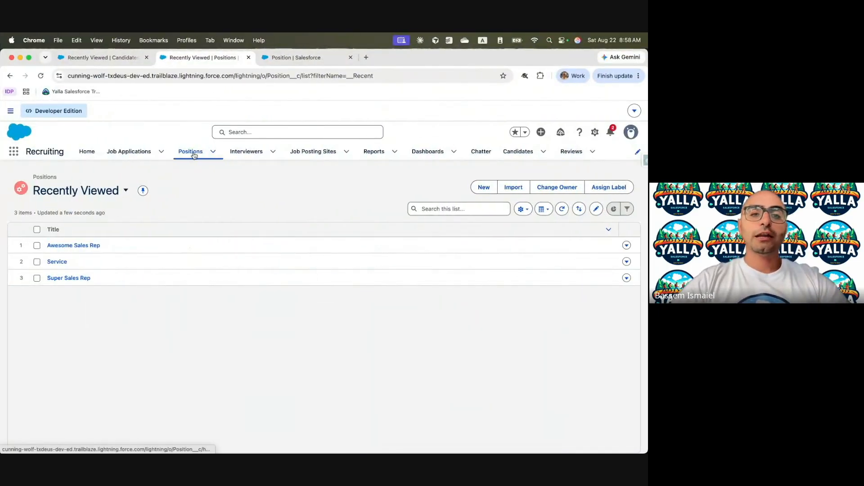
pyautogui.click(595, 131)
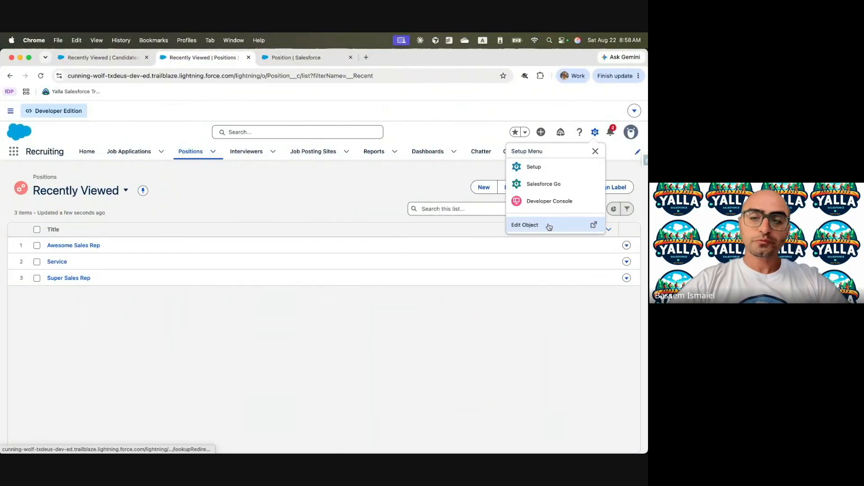
pyautogui.click(549, 225)
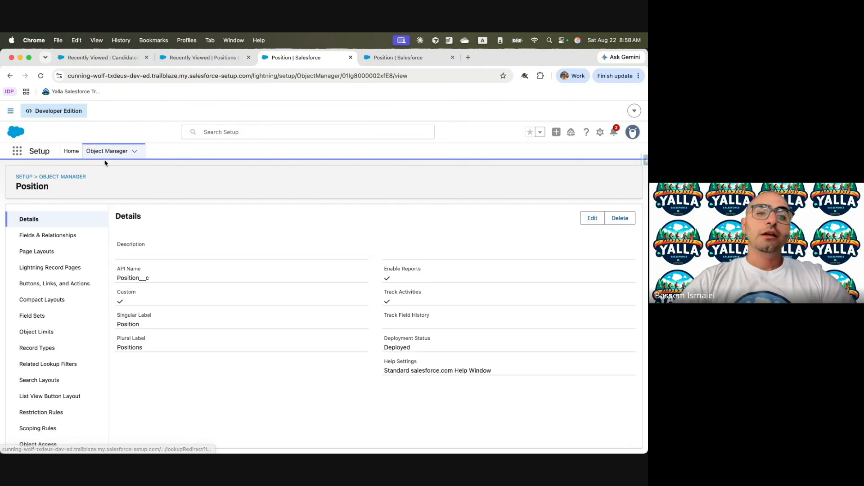
pyautogui.click(65, 235)
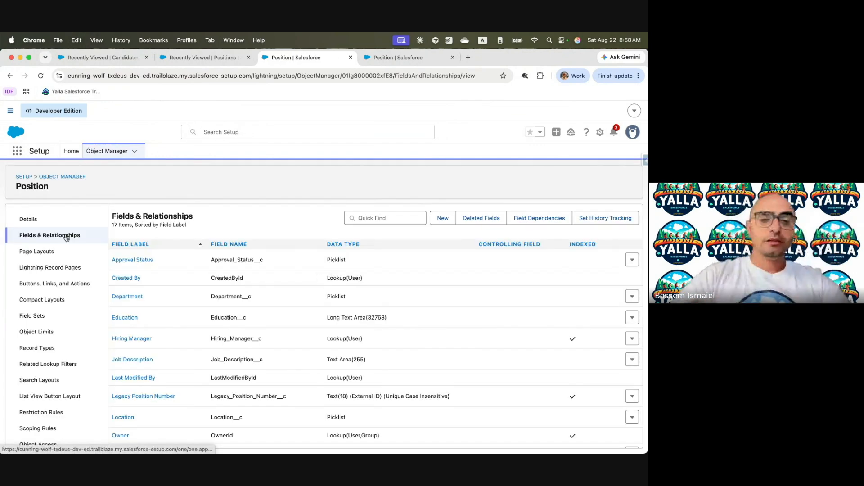
pyautogui.click(443, 218)
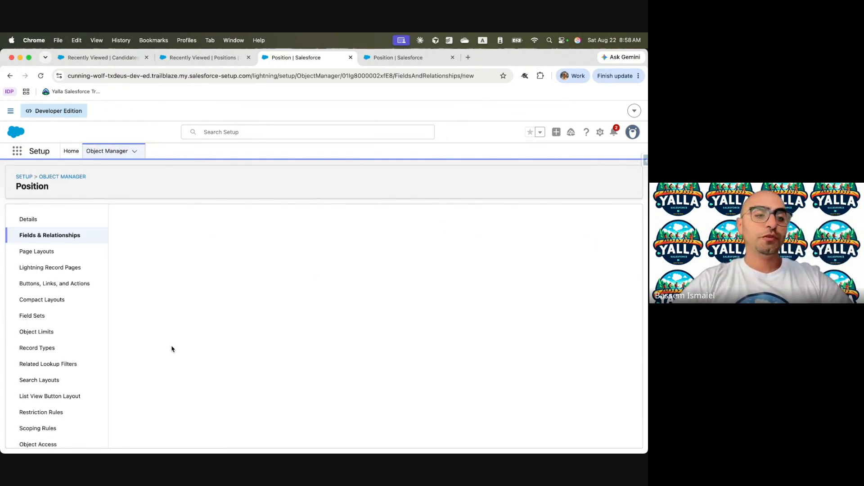
# Choose Picklist as the new field's data type and enter the field label Operating Systems from the Trailhead instructions.
pyautogui.hotkey('ctrl', 'Left')
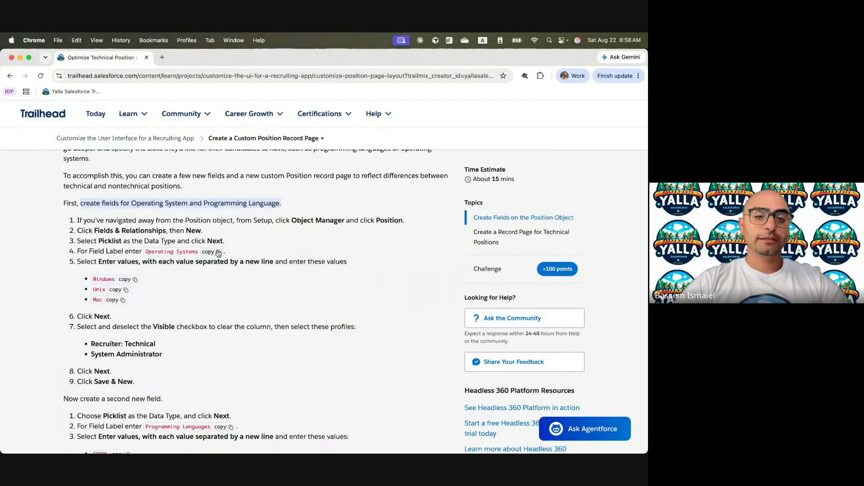
pyautogui.click(218, 252)
pyautogui.hotkey('ctrl', 'Right')
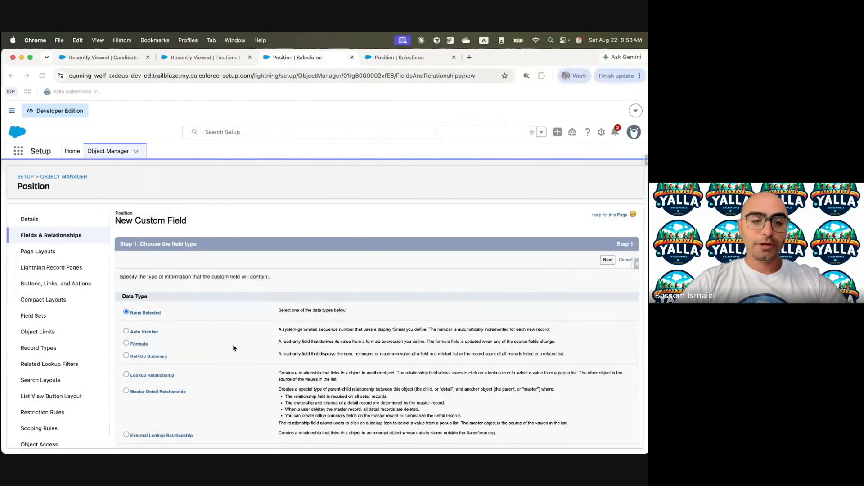
pyautogui.scroll(-3, 233, 348)
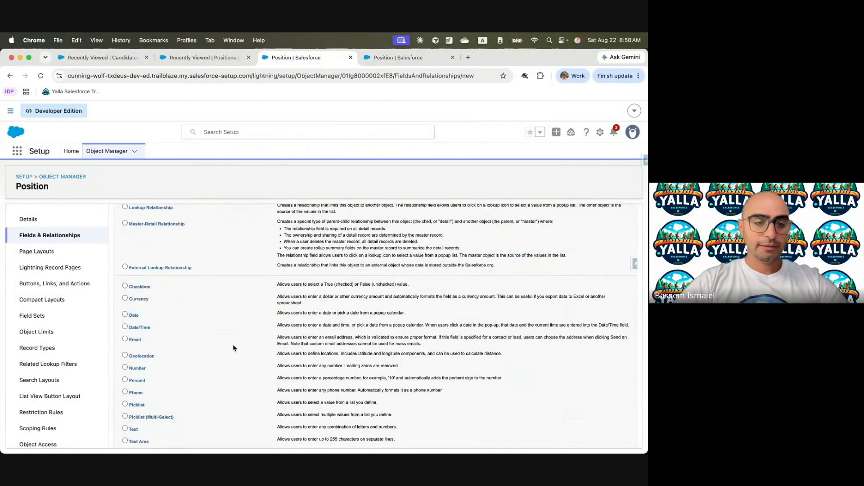
pyautogui.scroll(3, 277, 365)
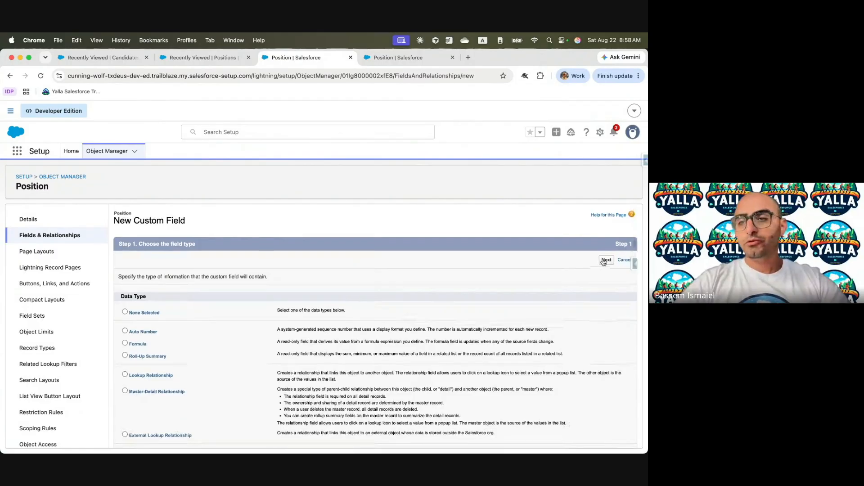
pyautogui.click(606, 260)
pyautogui.click(234, 279)
pyautogui.press('cmd+v')
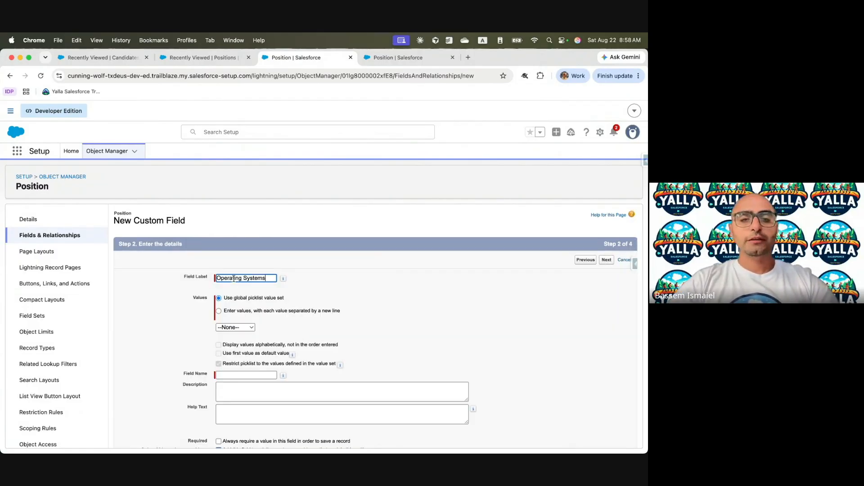
# Enter Windows, Unix and Mac as the Operating Systems picklist's own values, one per line, and continue to field-level security.
pyautogui.hotkey('ctrl', 'Right')
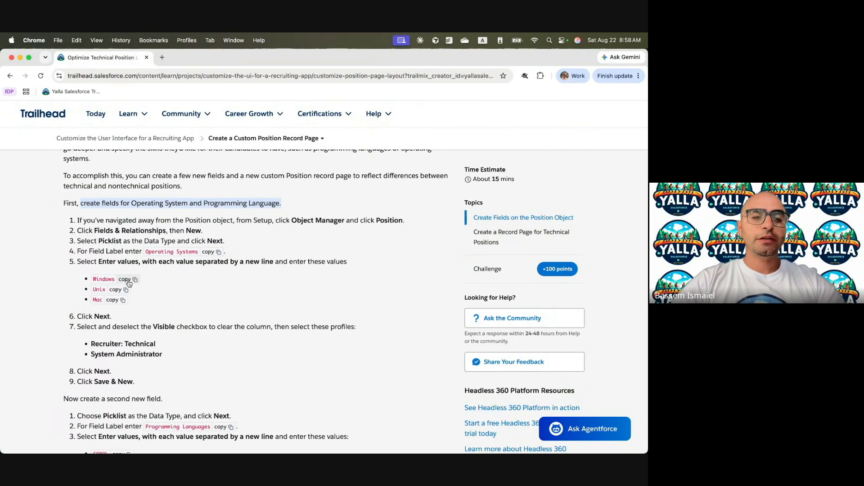
pyautogui.moveTo(142, 314); pyautogui.dragTo(89, 282)
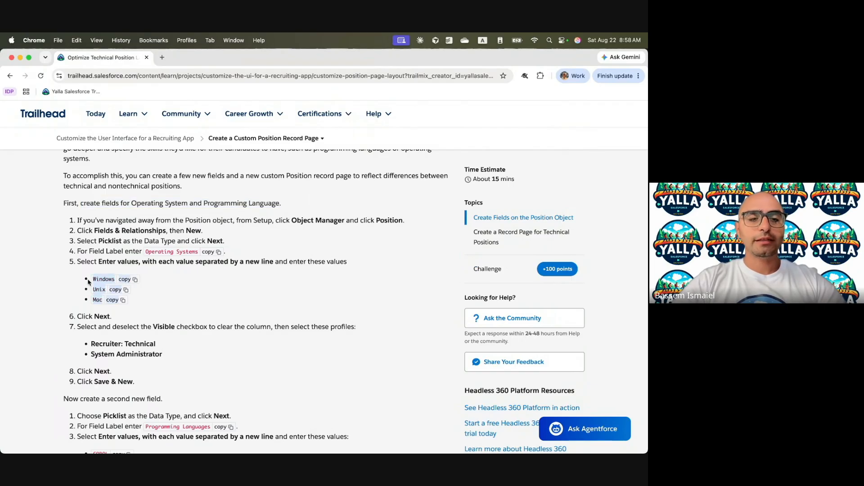
pyautogui.hotkey('ctrl', 'Right')
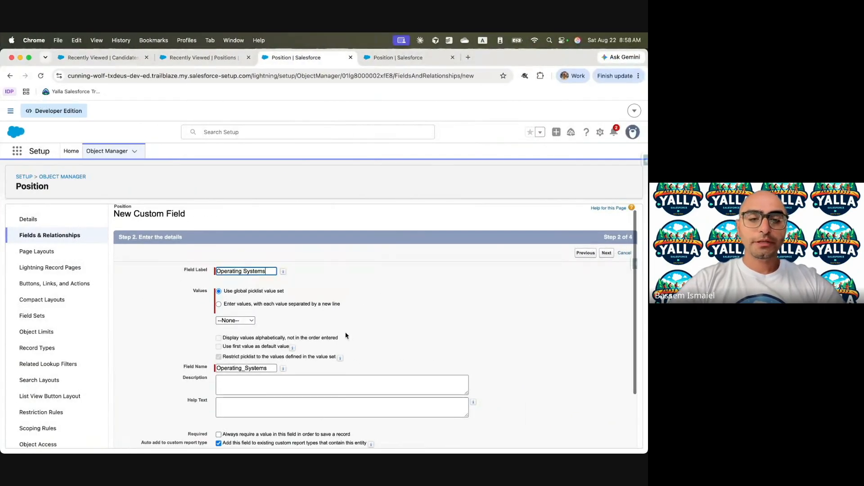
pyautogui.click(275, 304)
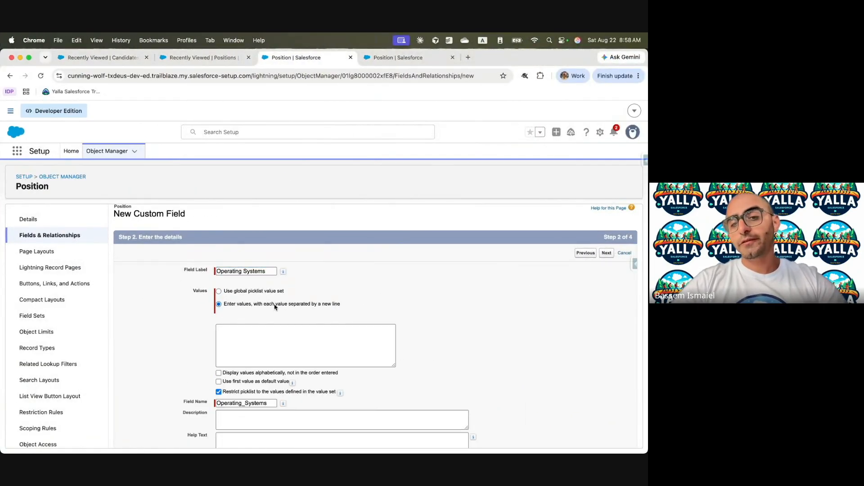
pyautogui.click(254, 327)
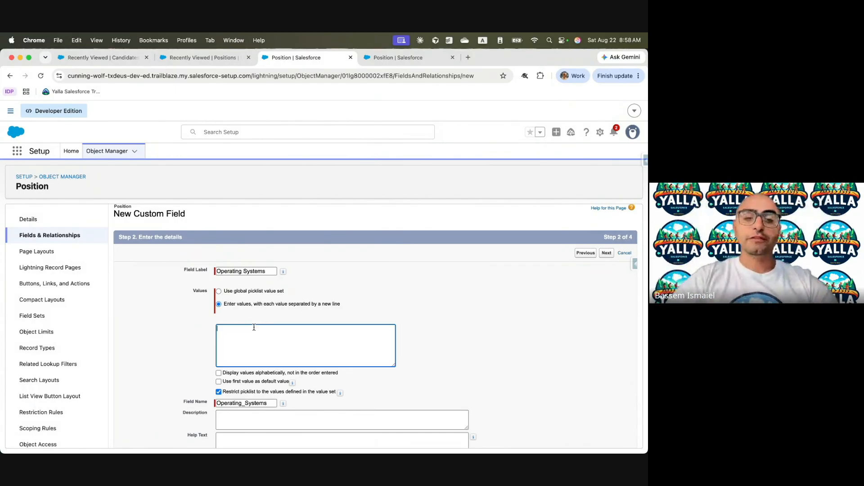
pyautogui.press('super+v')
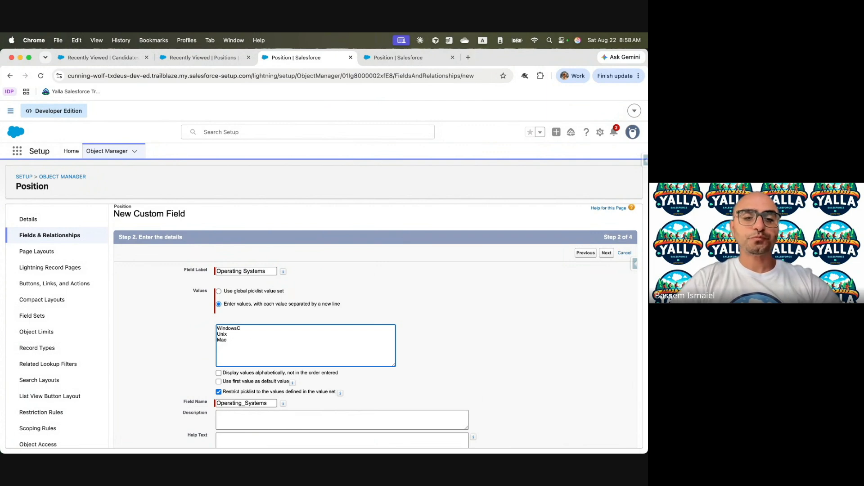
pyautogui.click(607, 282)
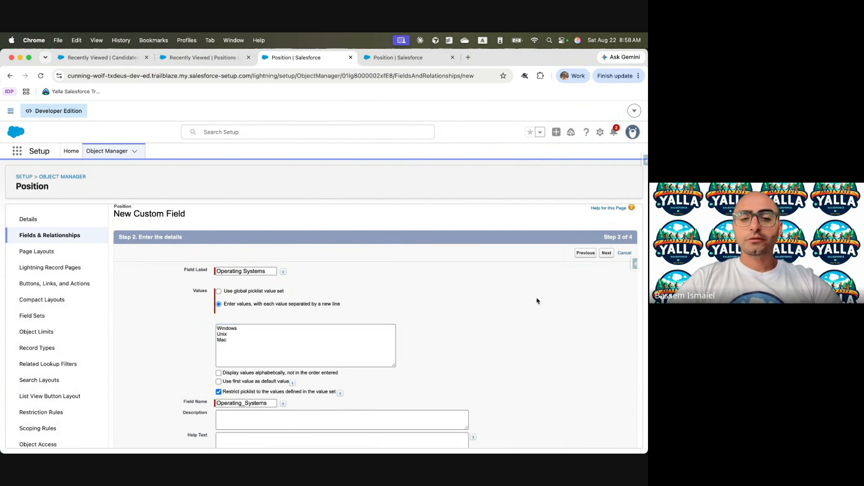
pyautogui.click(606, 253)
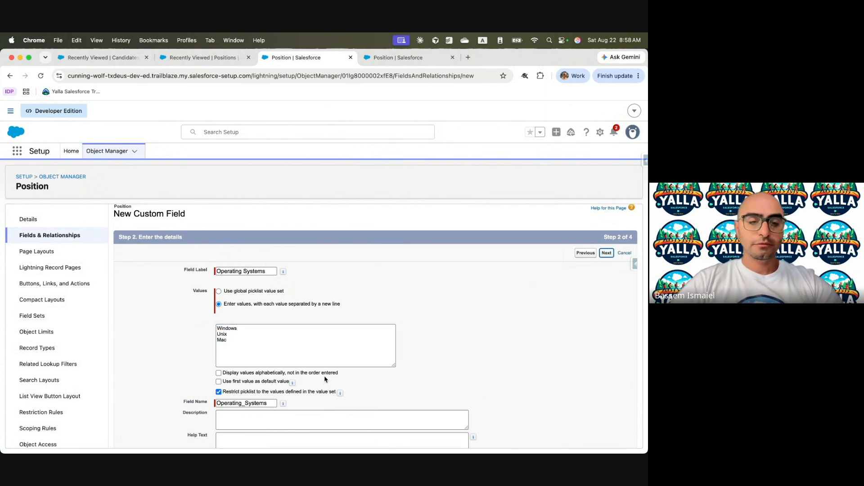
# Make the Operating Systems field visible only to the Recruiter: Technical and System Administrator profiles and continue to the page layouts.
pyautogui.hotkey('ctrl', 'Left')
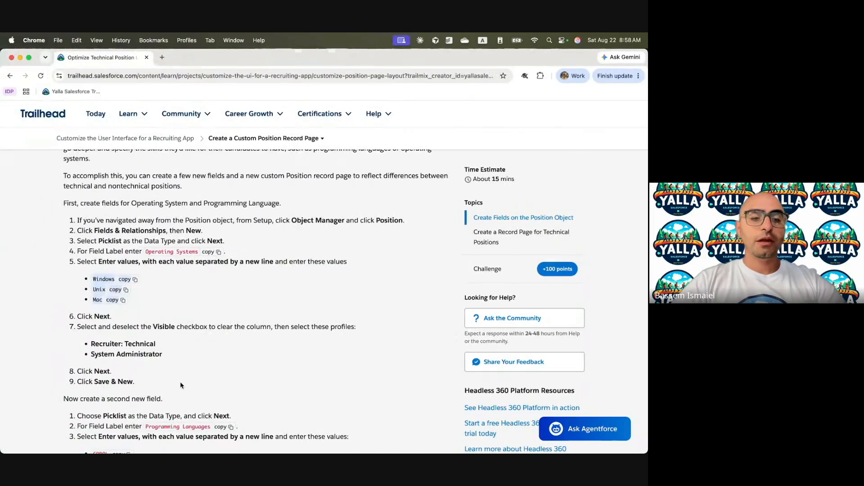
pyautogui.scroll(-4, 180, 386)
pyautogui.hotkey('ctrl', 'Right')
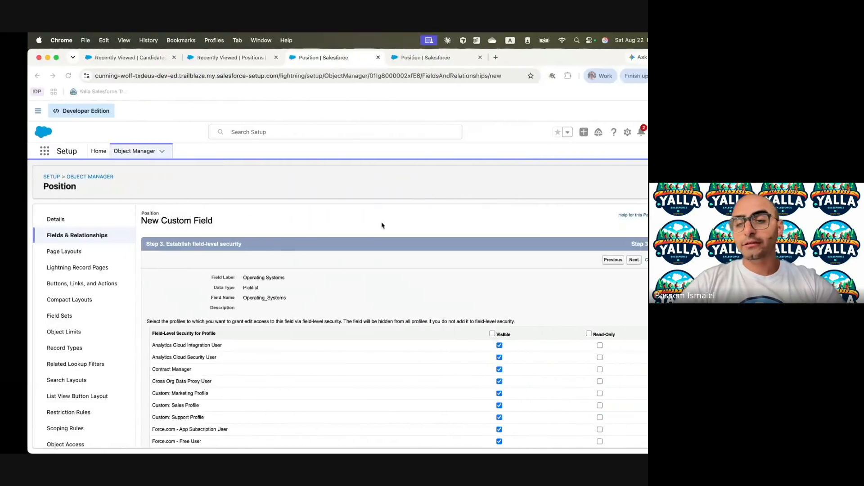
pyautogui.click(464, 333)
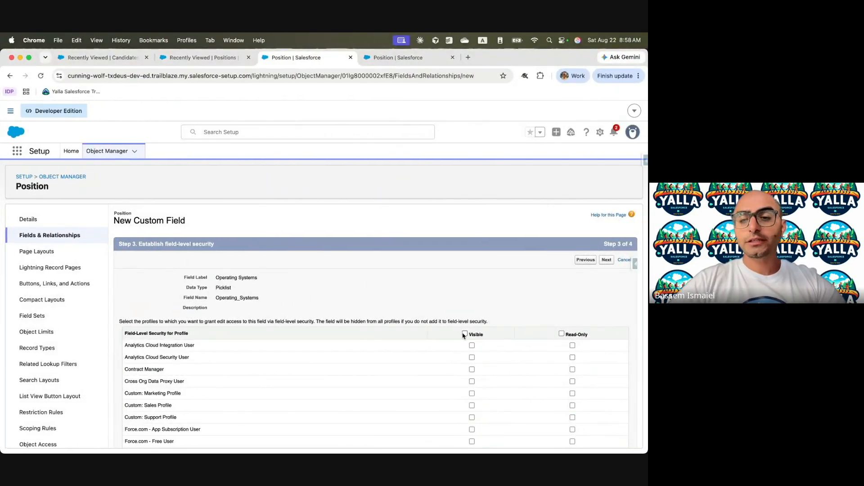
pyautogui.scroll(-10, 464, 336)
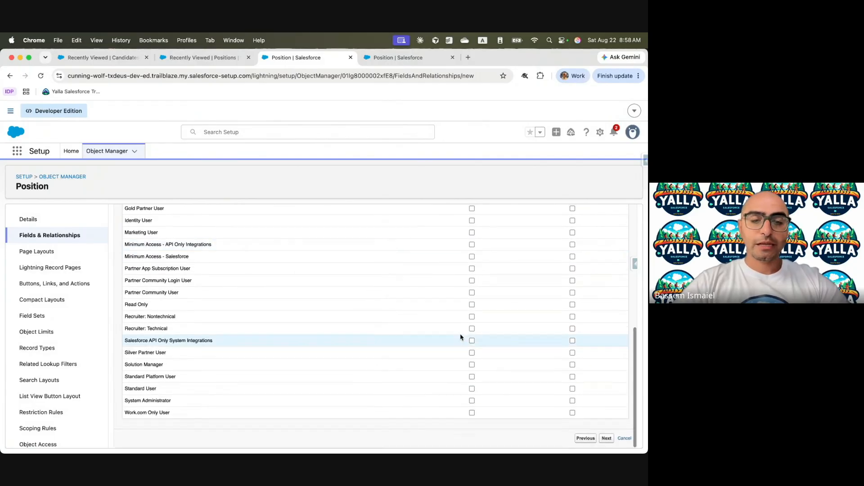
pyautogui.click(471, 332)
pyautogui.click(471, 400)
pyautogui.click(606, 438)
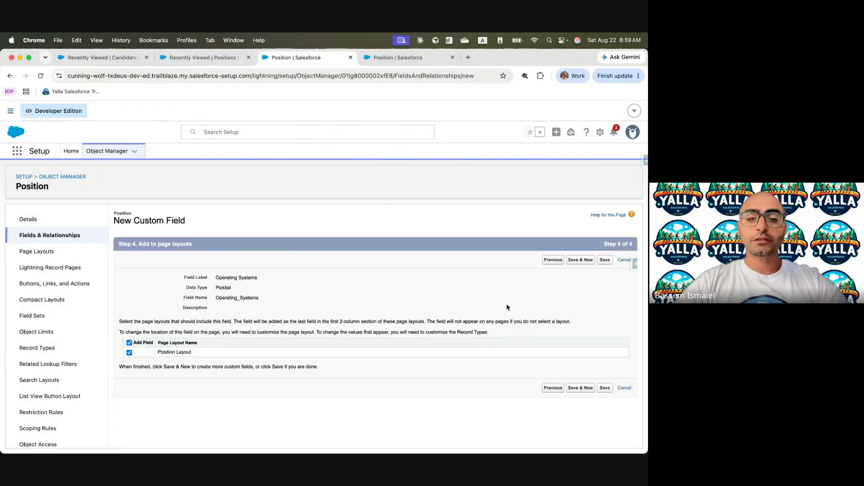
# Save the Operating Systems field with Position Layout selected and begin another new custom field.
pyautogui.hotkey('ctrl', 'Left')
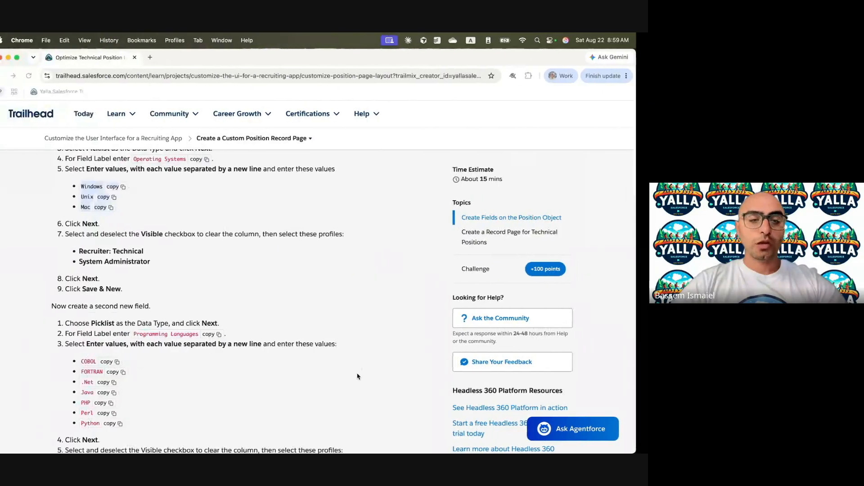
pyautogui.hotkey('ctrl', 'Right')
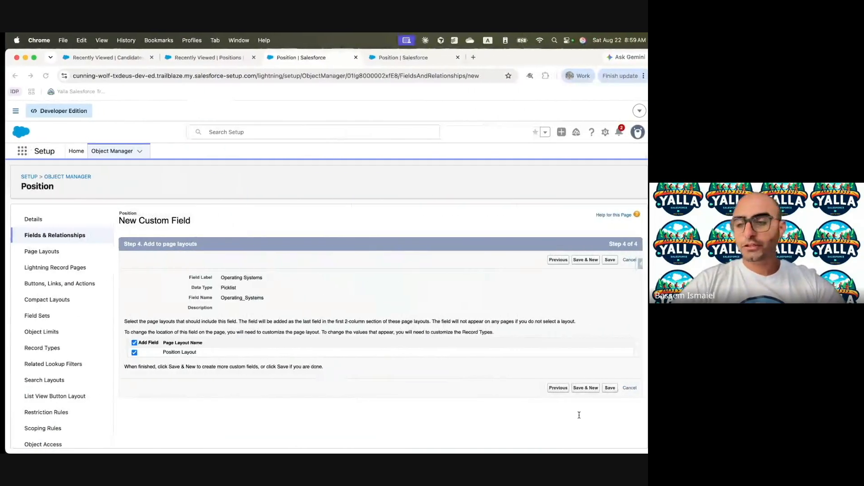
pyautogui.click(581, 389)
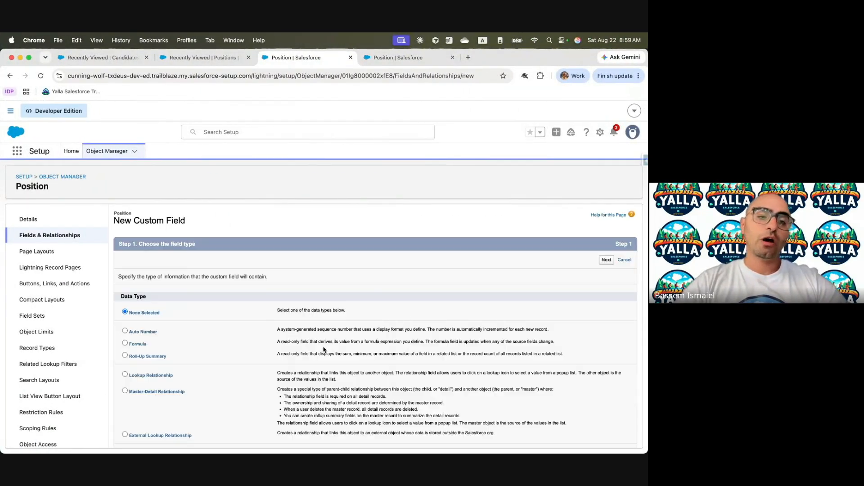
# Choose Picklist as the second field's data type and enter the field label Programming Languages from the Trailhead instructions.
pyautogui.scroll(-4, 245, 369)
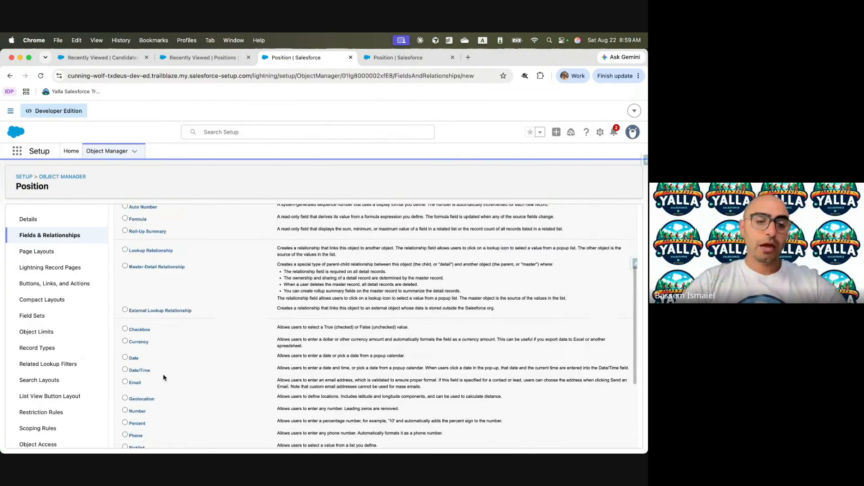
pyautogui.click(141, 407)
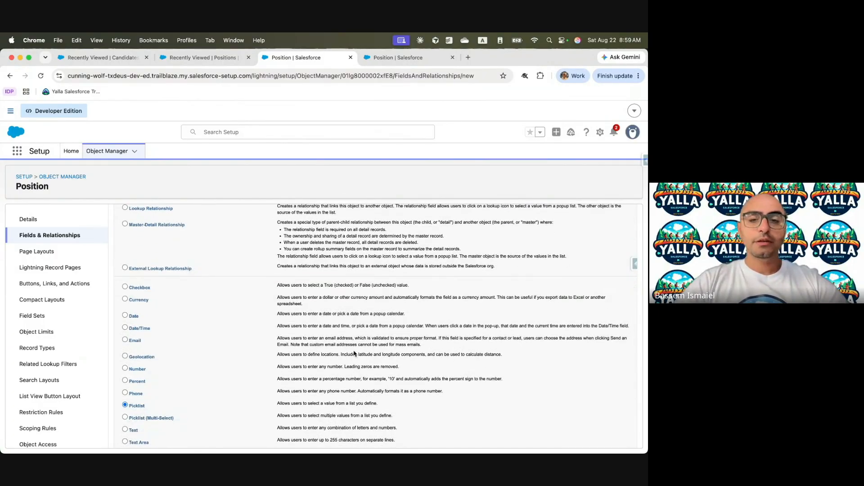
pyautogui.scroll(4, 142, 407)
pyautogui.click(606, 259)
pyautogui.hotkey('ctrl', 'Left')
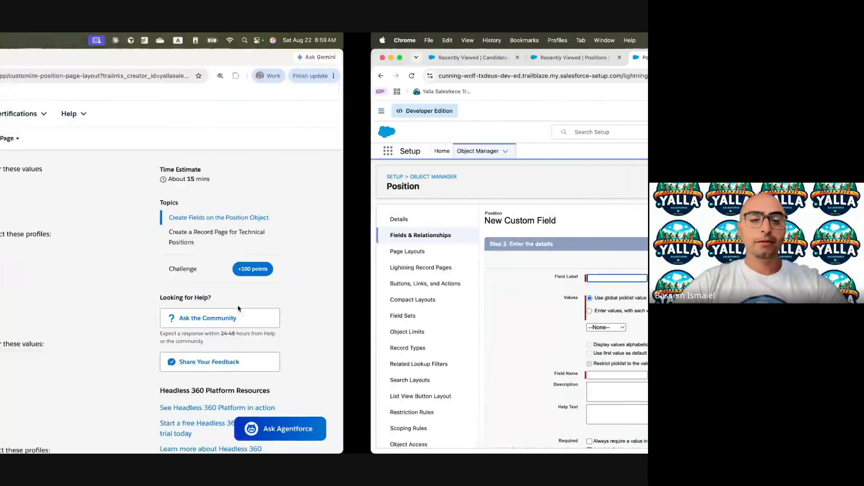
pyautogui.click(219, 336)
pyautogui.hotkey('ctrl', 'Right')
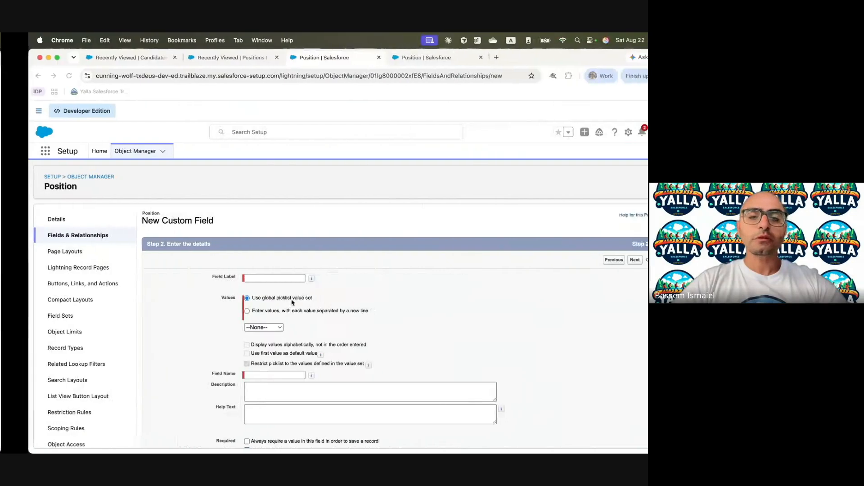
pyautogui.click(238, 279)
pyautogui.hotkey('ctrl', 'v')
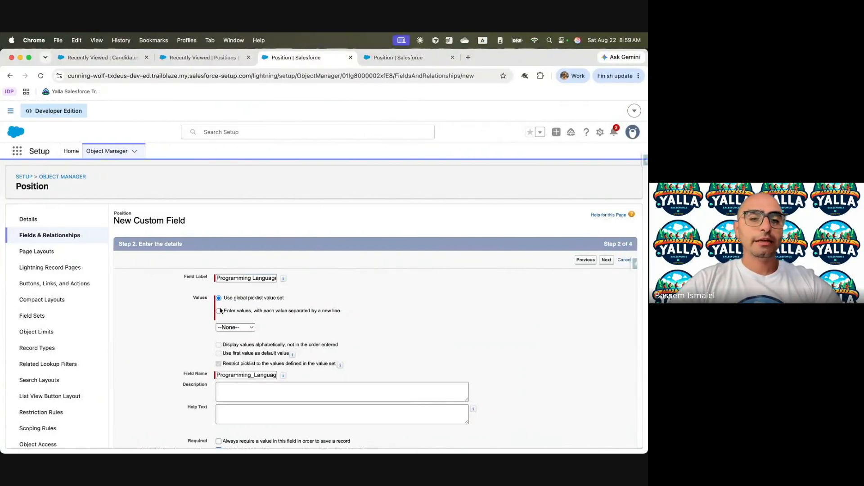
# Give the Programming Languages picklist its own values and paste in the seven-language list copied from the Trailhead instructions.
pyautogui.click(219, 310)
pyautogui.hotkey('ctrl', 'Left')
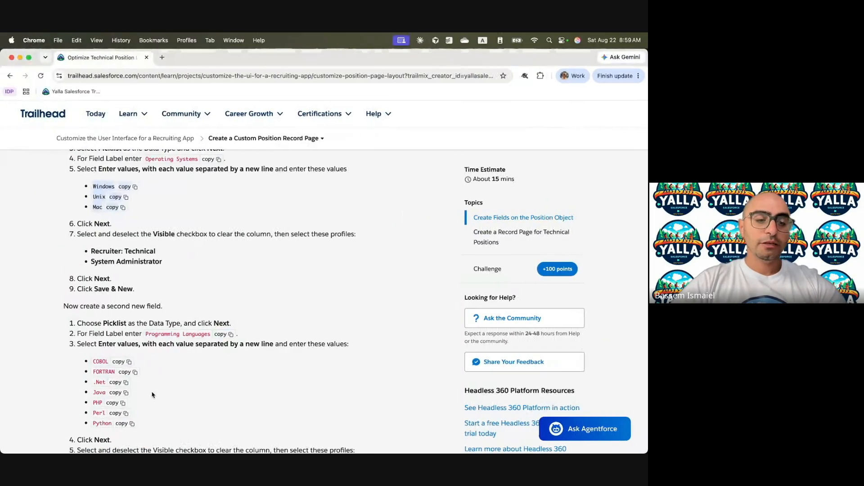
pyautogui.moveTo(138, 424); pyautogui.dragTo(93, 360)
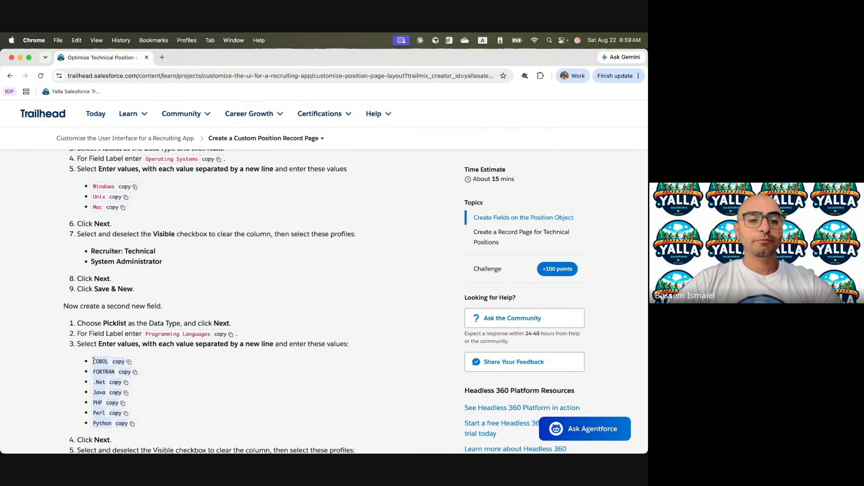
pyautogui.press('super+c')
pyautogui.hotkey('ctrl', 'Right')
pyautogui.click(278, 348)
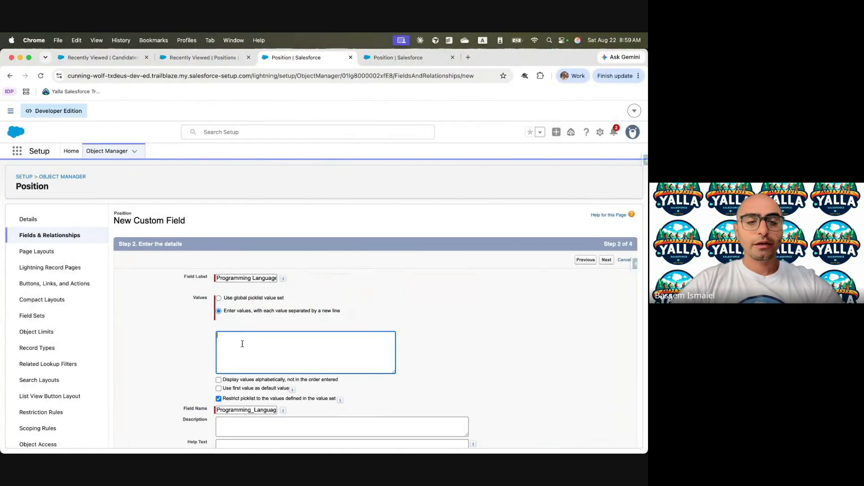
pyautogui.press('super+v')
# Remove the stray "Copy" text from the values, leaving COBOL, FORTRAN, .Net, Java, PHP, Perl and Python on separate lines.
pyautogui.press('BackSpace')
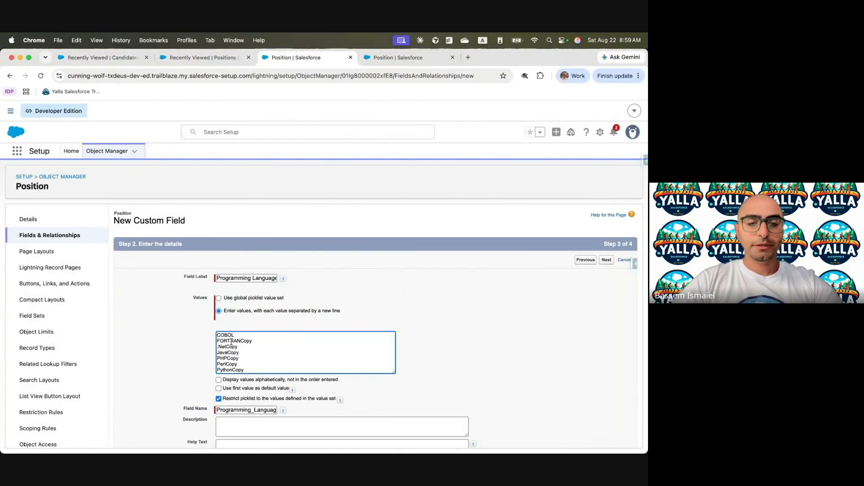
pyautogui.moveTo(241, 341); pyautogui.dragTo(320, 341)
pyautogui.press('BackSpace')
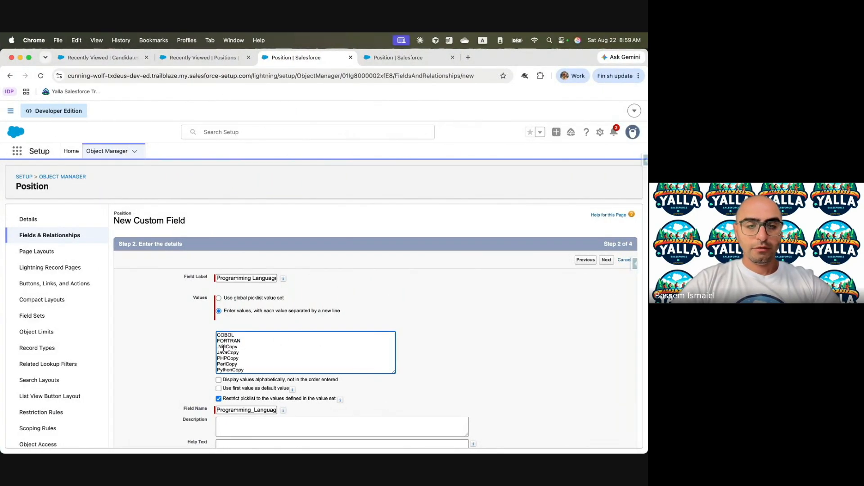
pyautogui.moveTo(227, 348); pyautogui.dragTo(346, 343)
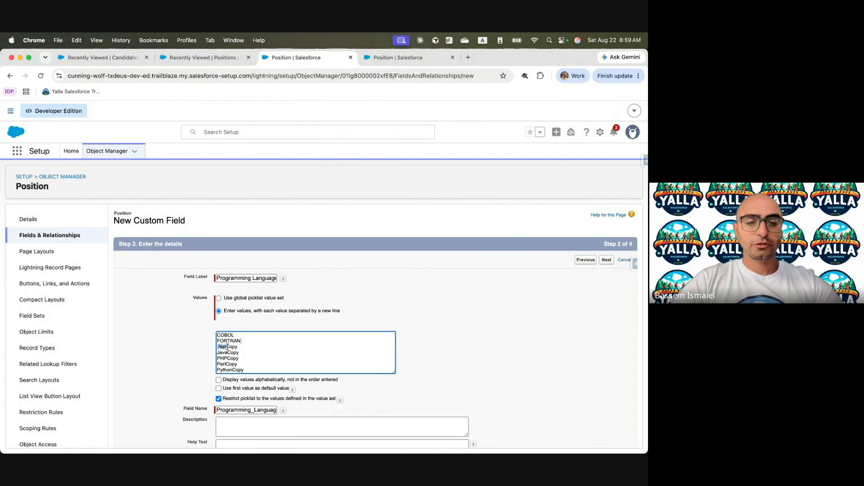
pyautogui.press('BackSpace')
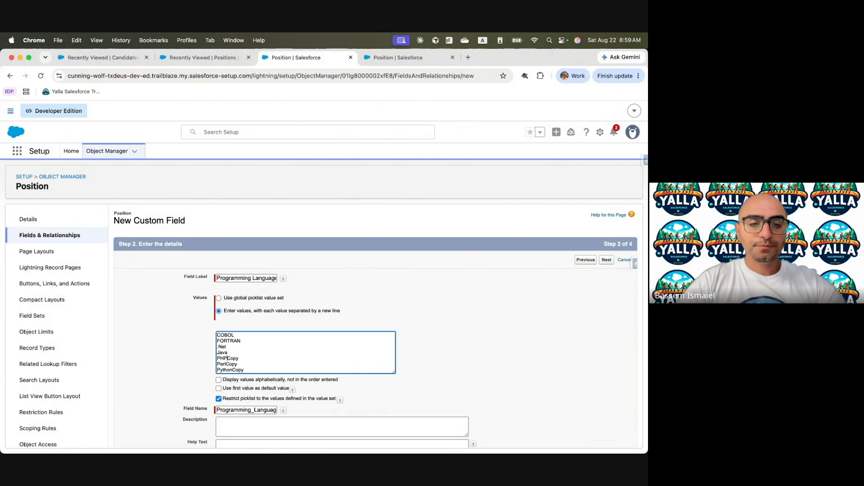
pyautogui.hotkey('shift', 'Down')
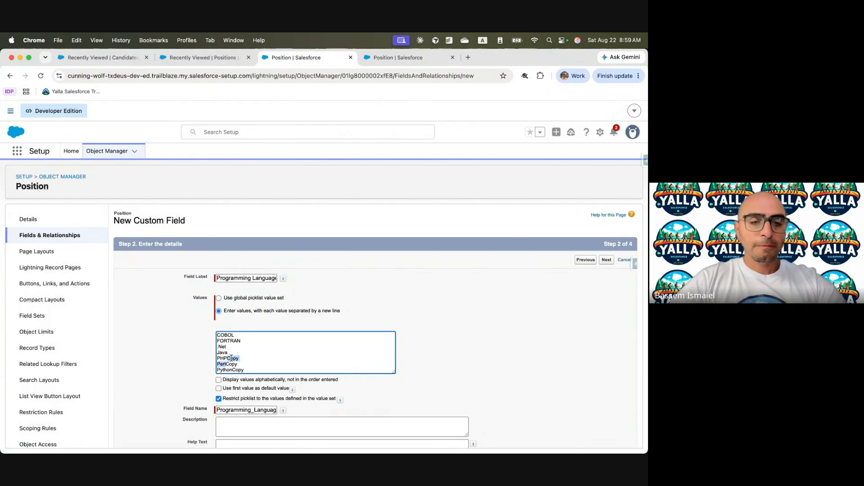
pyautogui.hotkey('shift', 'Up')
pyautogui.moveTo(228, 359); pyautogui.dragTo(261, 372)
pyautogui.press('BackSpace')
pyautogui.press('BackSpace')
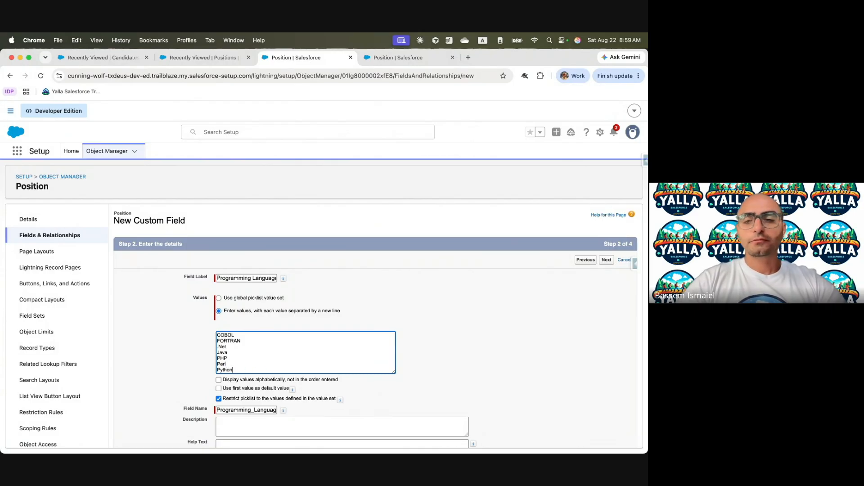
# Continue through the remaining field setup and save the Programming Languages field with Position Layout selected.
pyautogui.click(608, 261)
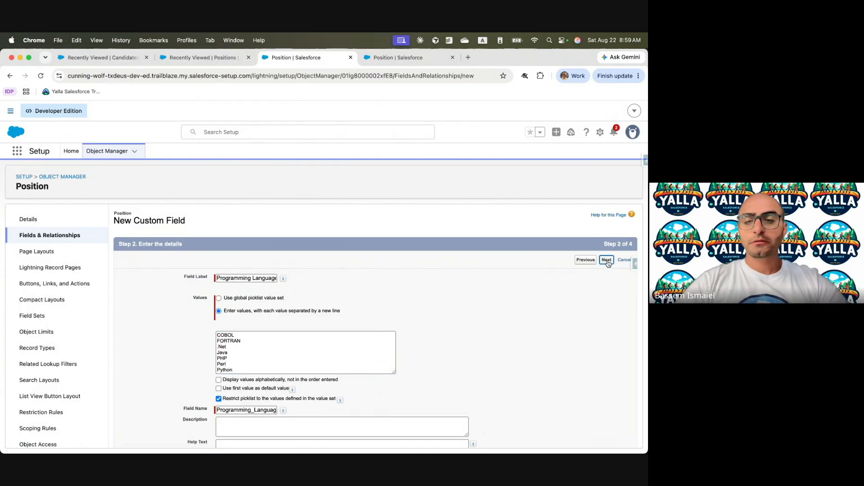
pyautogui.click(607, 260)
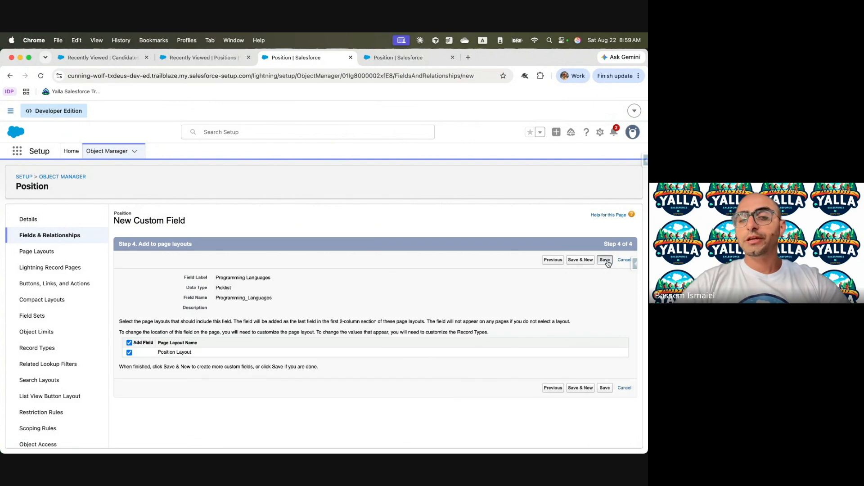
# Check the Trailhead instructions for creating the technical positions record page and open the Recruiting app.
pyautogui.hotkey('ctrl', 'Left')
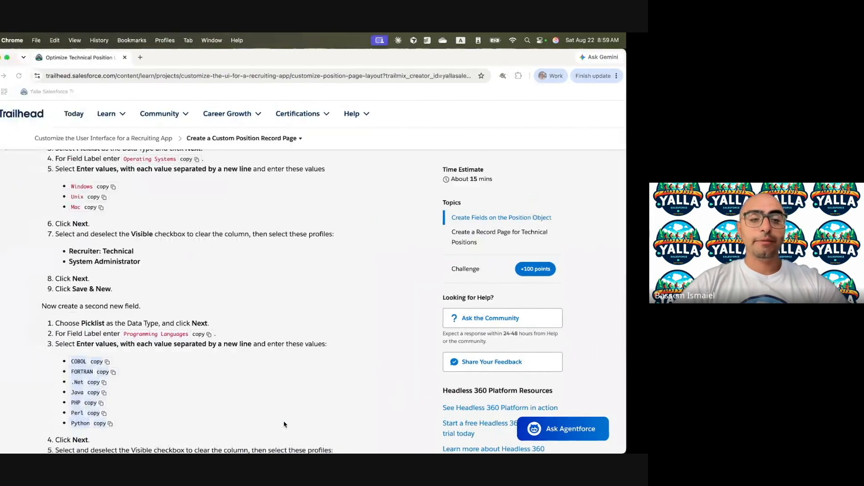
pyautogui.scroll(-6, 205, 300)
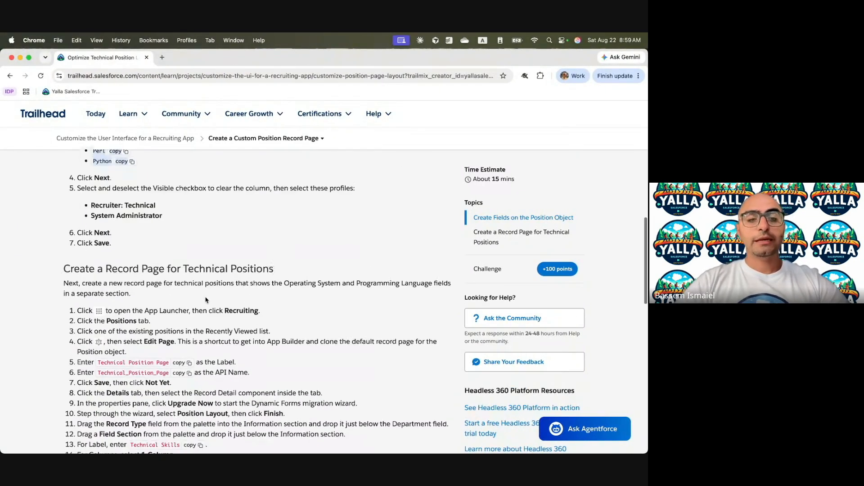
pyautogui.moveTo(85, 267); pyautogui.dragTo(225, 261)
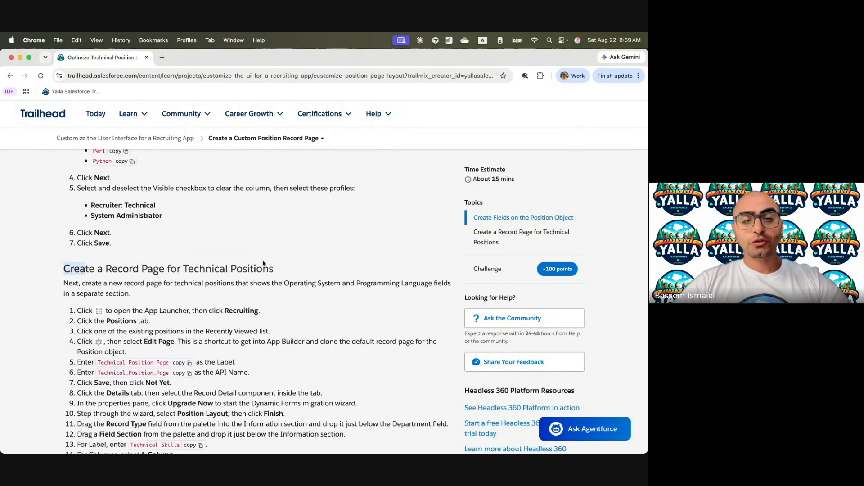
pyautogui.click(240, 308)
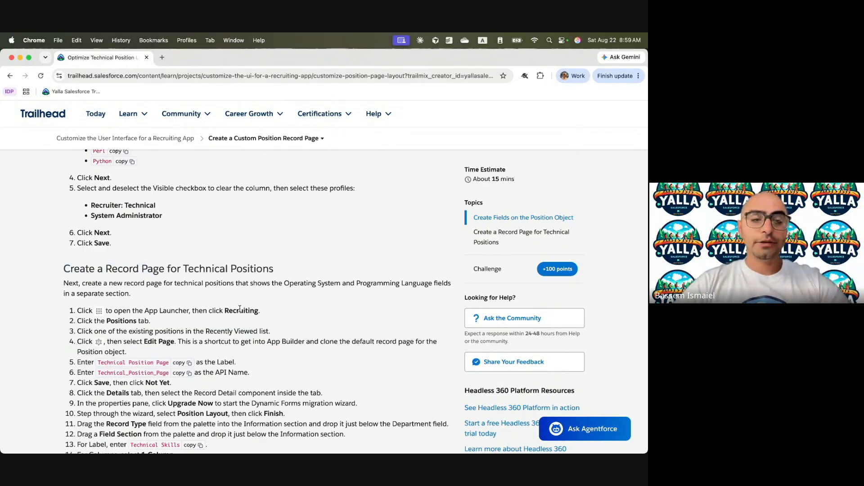
pyautogui.hotkey('ctrl', 'Right')
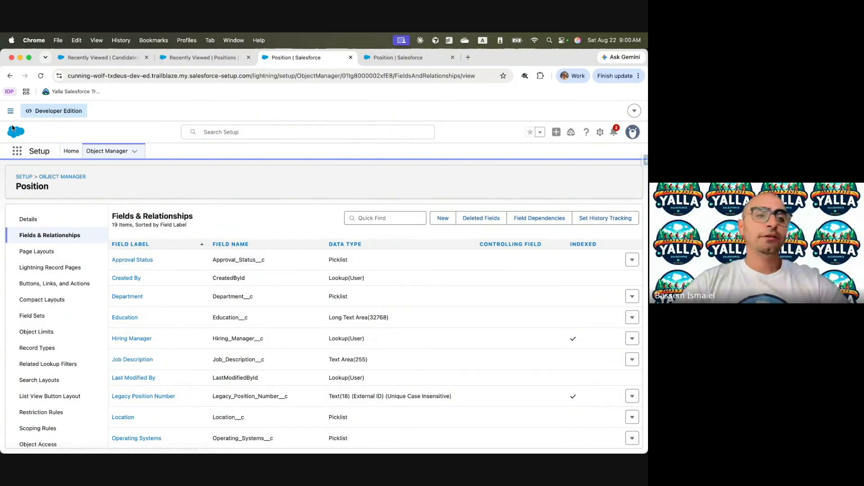
pyautogui.click(17, 150)
pyautogui.write('Rec')
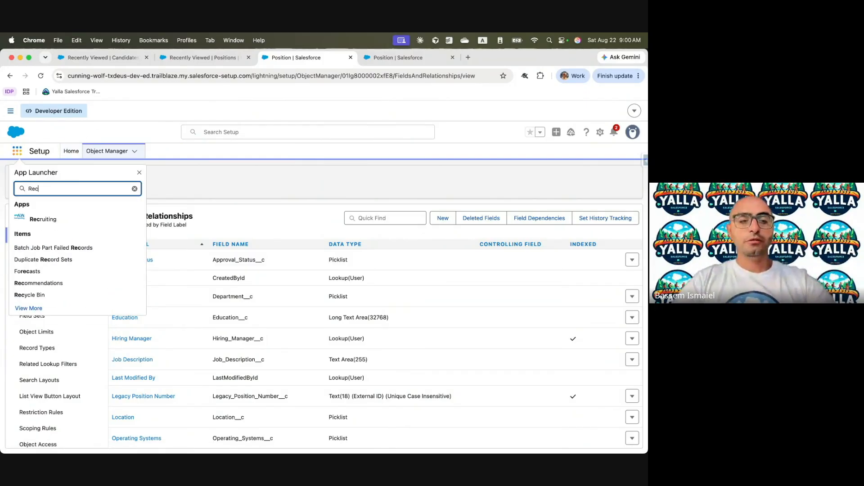
pyautogui.click(34, 219)
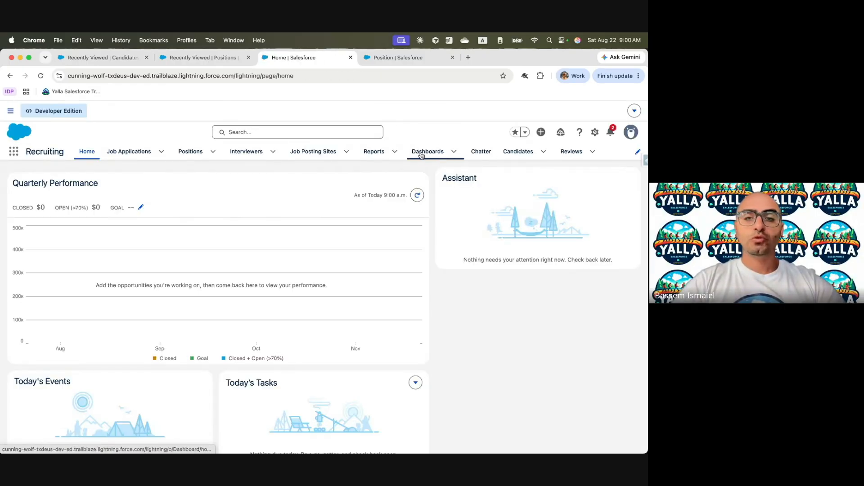
# Open the Awesome Sales Rep position record and start editing its page in Lightning App Builder.
pyautogui.click(218, 153)
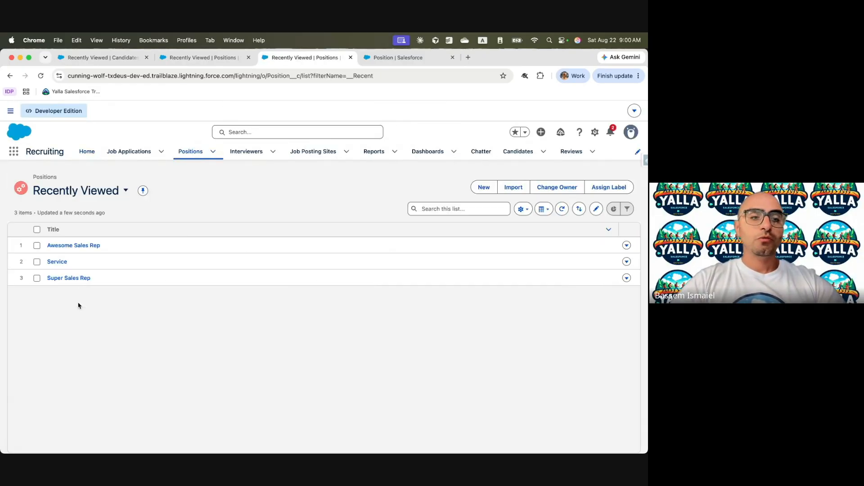
pyautogui.click(72, 247)
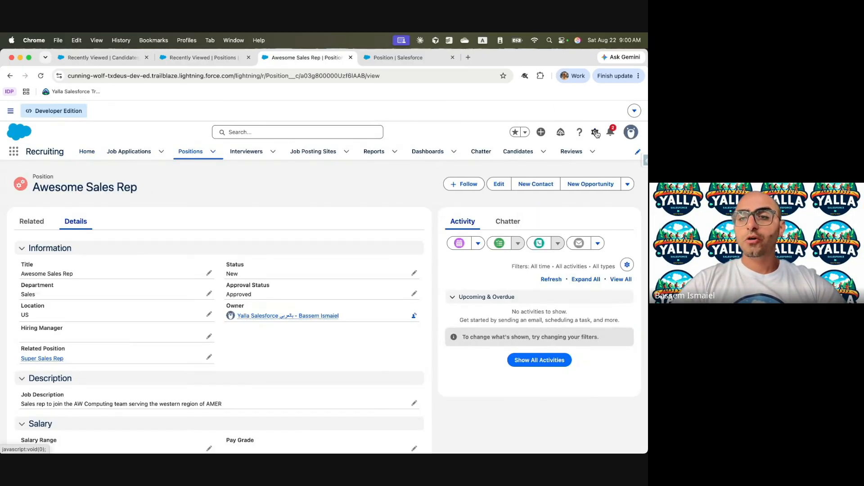
pyautogui.click(596, 131)
pyautogui.click(533, 231)
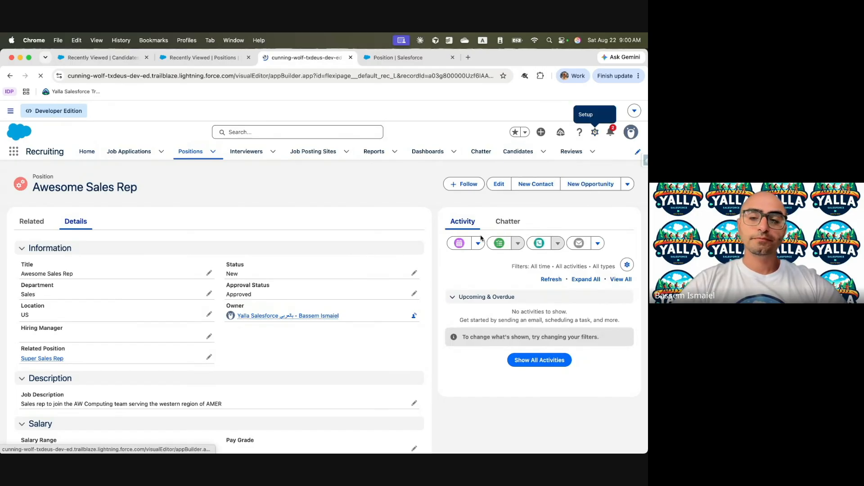
# Set the record page's label to Technical Position Page, copied from the Trailhead instructions.
pyautogui.hotkey('ctrl', 'Left')
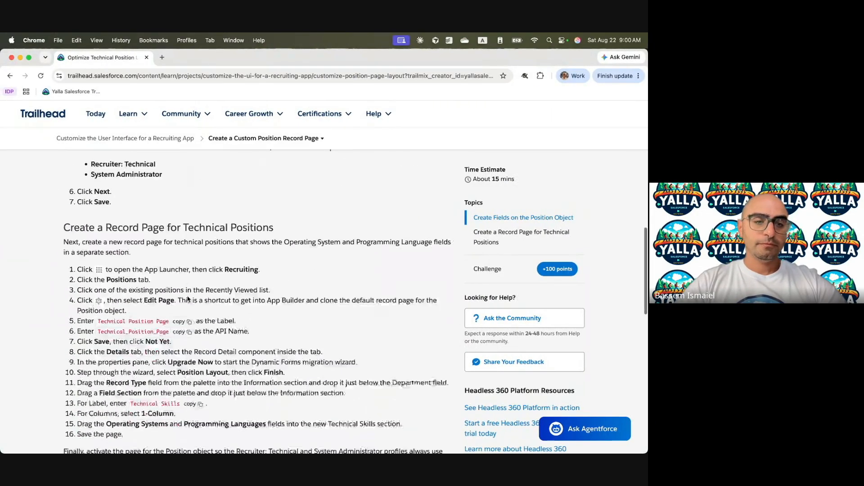
pyautogui.scroll(-3, 188, 300)
pyautogui.moveTo(96, 270); pyautogui.dragTo(287, 275)
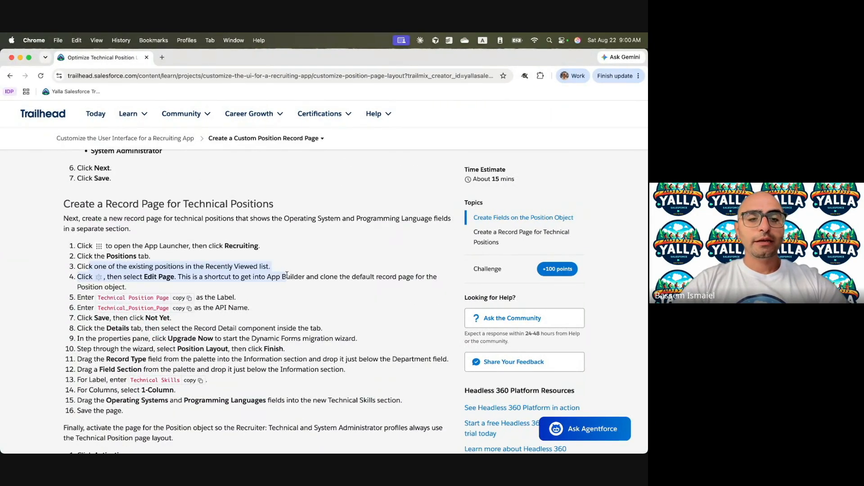
pyautogui.click(188, 279)
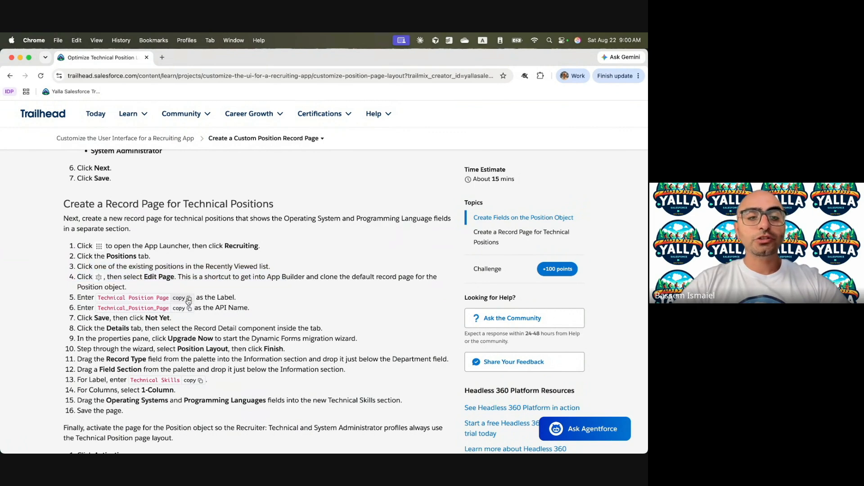
pyautogui.click(188, 300)
pyautogui.hotkey('ctrl', 'Right')
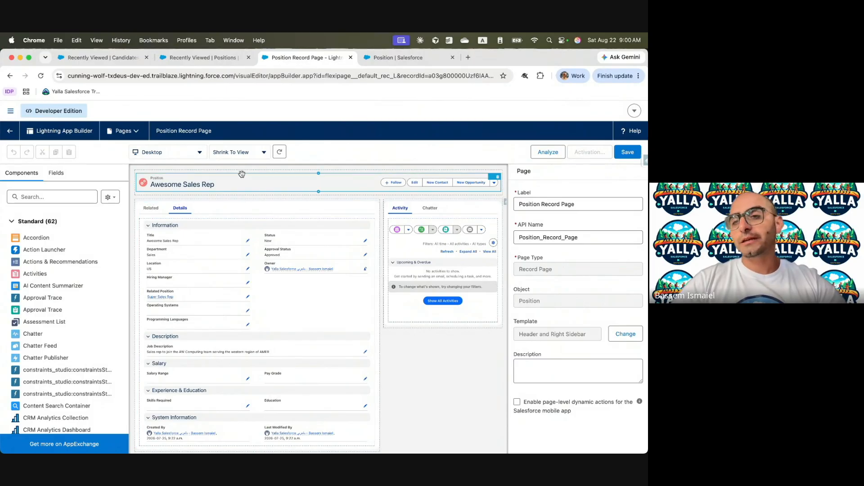
pyautogui.tripleClick(572, 204)
pyautogui.press('super+v')
# Set the record page's API name to Technical_Position_Page, copied from the Trailhead instructions.
pyautogui.hotkey('ctrl', 'Left')
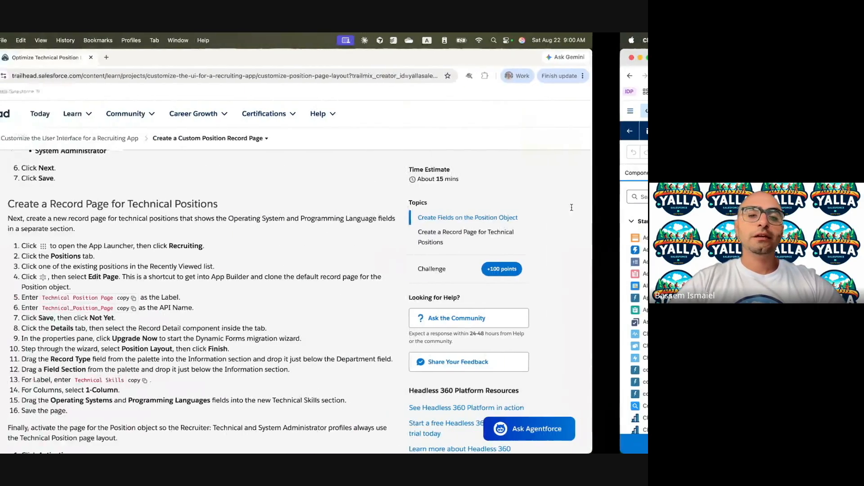
pyautogui.click(180, 309)
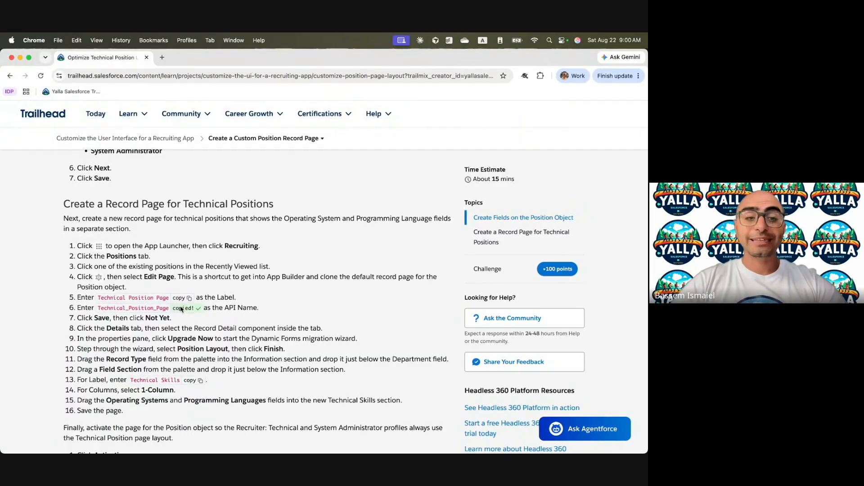
pyautogui.hotkey('ctrl', 'Right')
pyautogui.tripleClick(570, 234)
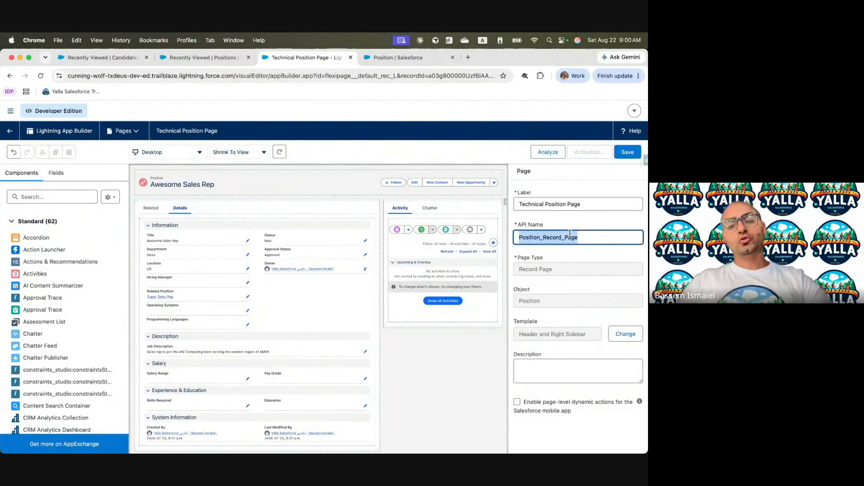
pyautogui.press('super+v')
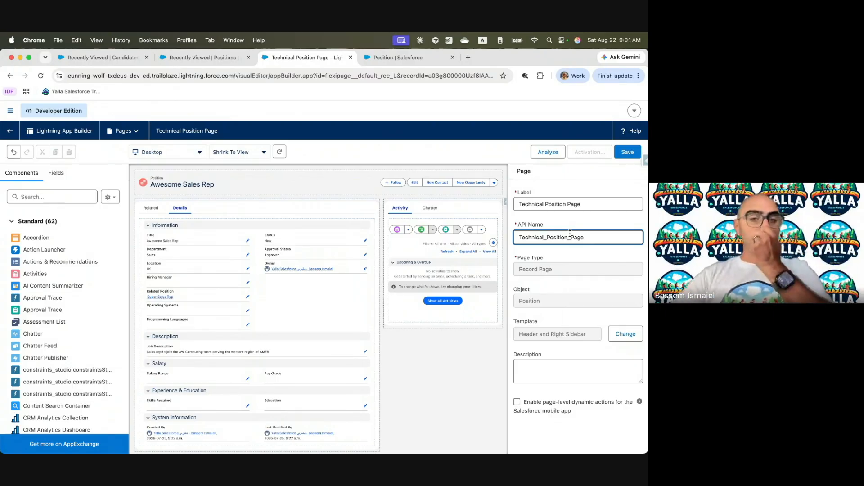
# Save the Technical Position Page without activating it yet.
pyautogui.hotkey('ctrl', 'Left')
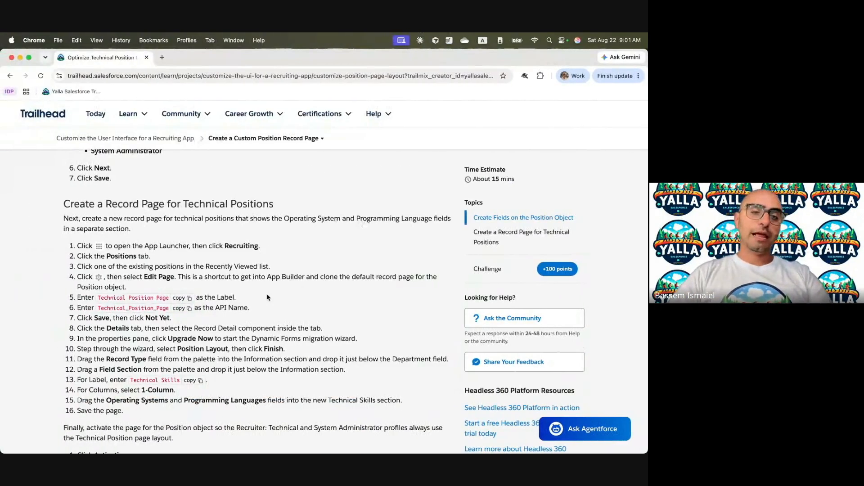
pyautogui.hotkey('ctrl', 'Right')
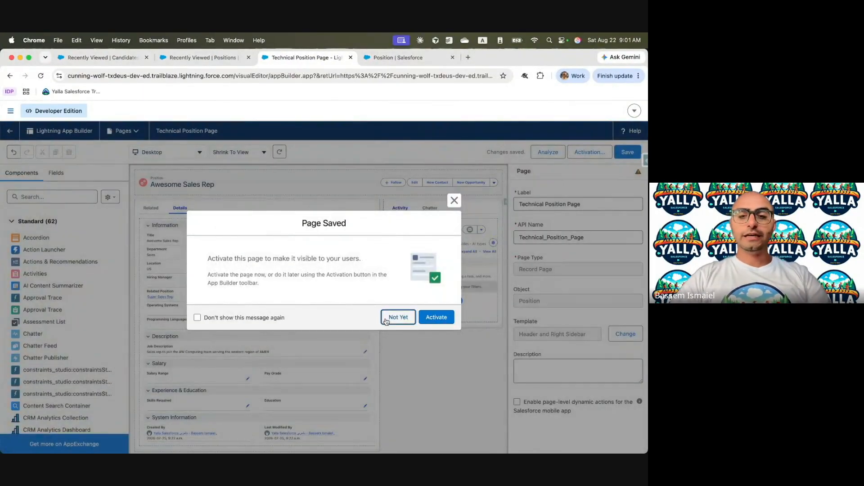
pyautogui.click(392, 317)
# Upgrade the Record Detail component on the Details tab to Dynamic Forms, using Position Layout as the source.
pyautogui.hotkey('ctrl', 'Left')
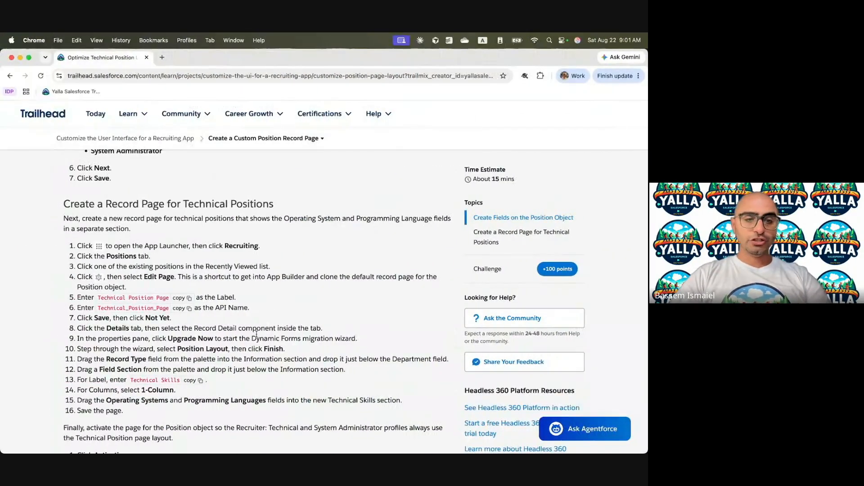
pyautogui.scroll(-2, 229, 334)
pyautogui.hotkey('ctrl', 'Right')
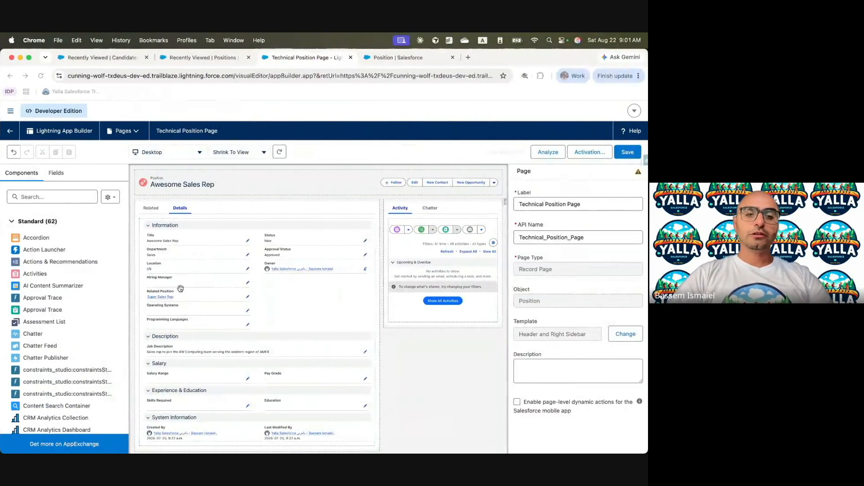
pyautogui.click(158, 285)
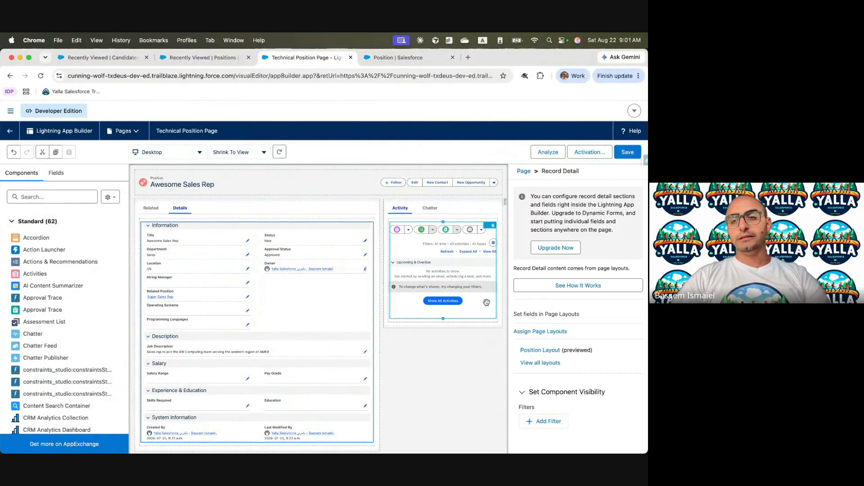
pyautogui.click(561, 253)
pyautogui.click(528, 395)
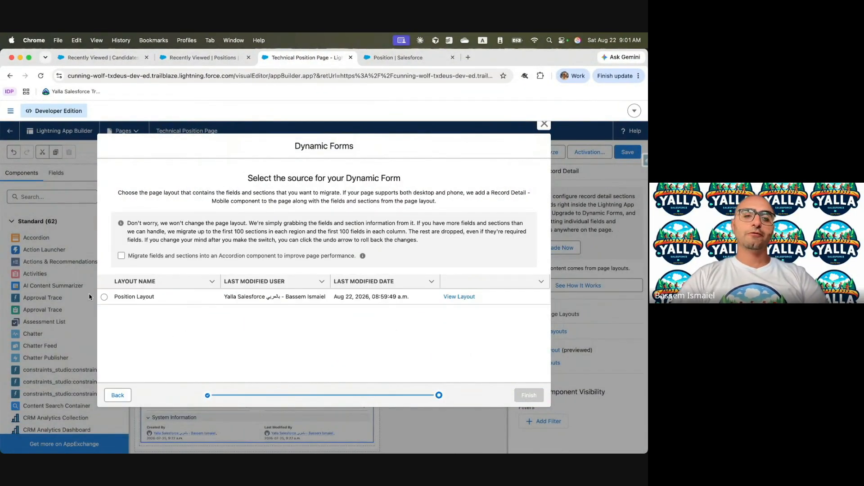
pyautogui.click(104, 296)
pyautogui.click(526, 394)
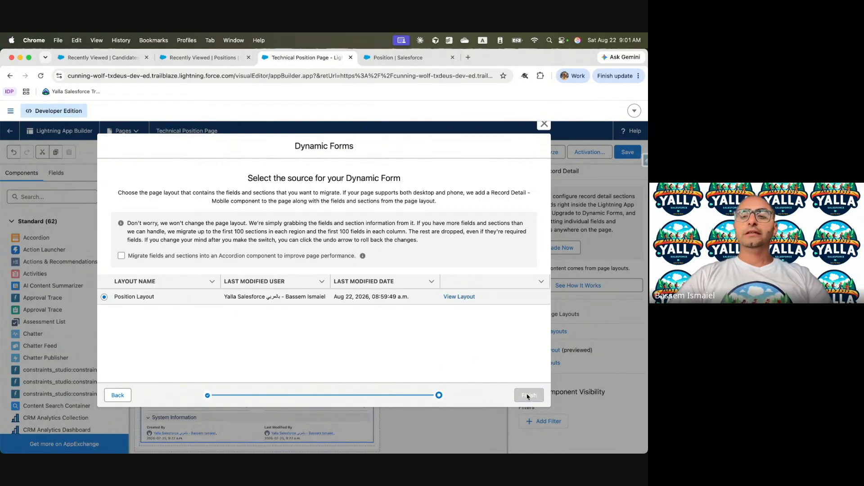
# Add the Record Type field to the Information section just below Department, following the Trailhead instructions.
pyautogui.hotkey('ctrl', 'Left')
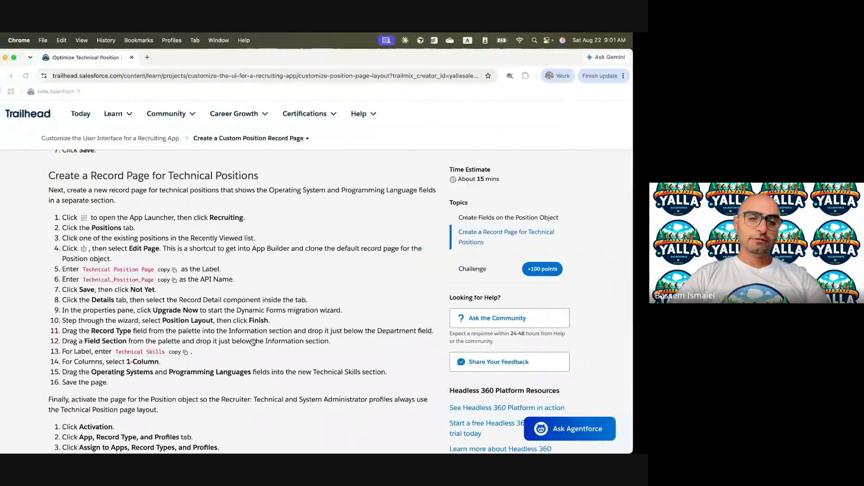
pyautogui.scroll(-1, 223, 332)
pyautogui.scroll(-1, 223, 332)
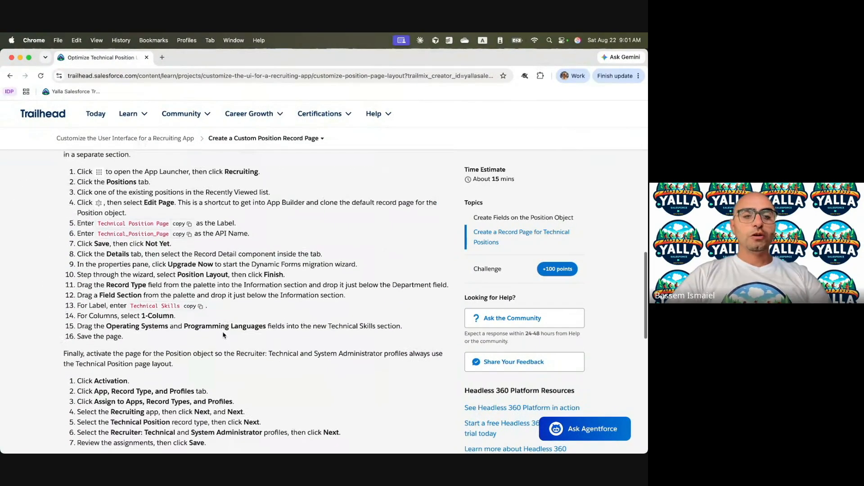
pyautogui.hotkey('ctrl', 'Right')
pyautogui.click(57, 199)
pyautogui.click(56, 173)
pyautogui.click(50, 206)
pyautogui.write('Recd')
pyautogui.press('BackSpace')
pyautogui.moveTo(48, 353); pyautogui.dragTo(145, 284)
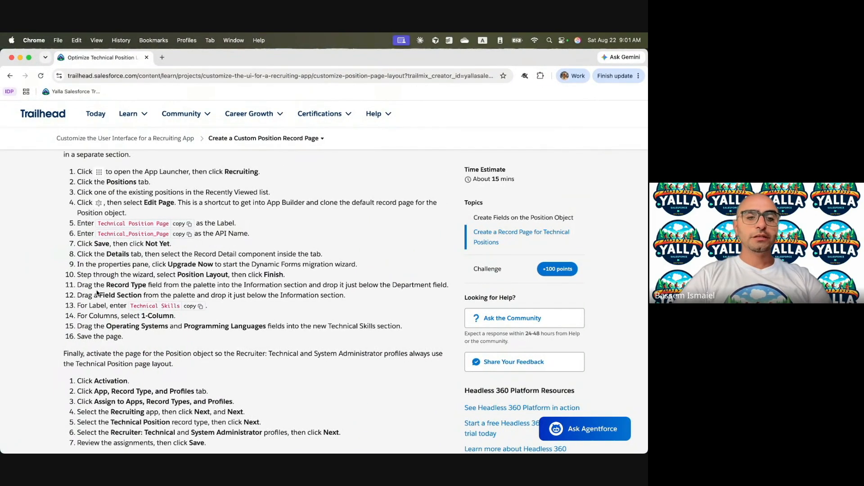
pyautogui.moveTo(108, 282); pyautogui.dragTo(146, 285)
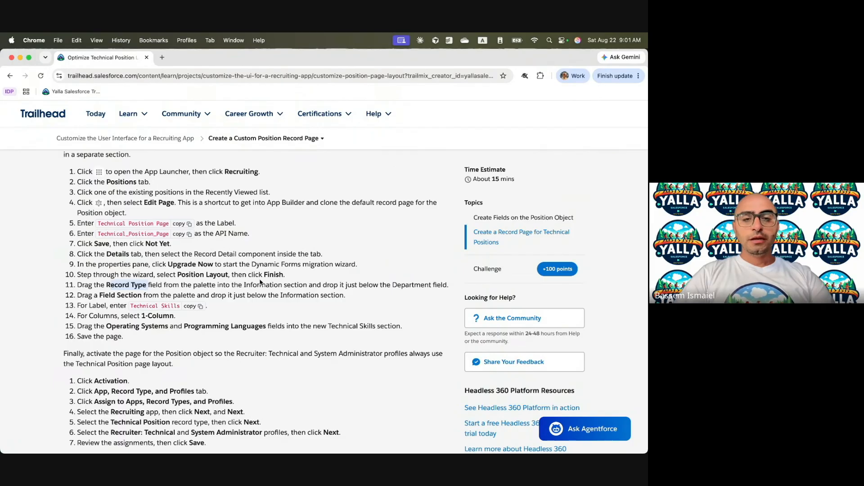
pyautogui.moveTo(392, 284); pyautogui.dragTo(427, 283)
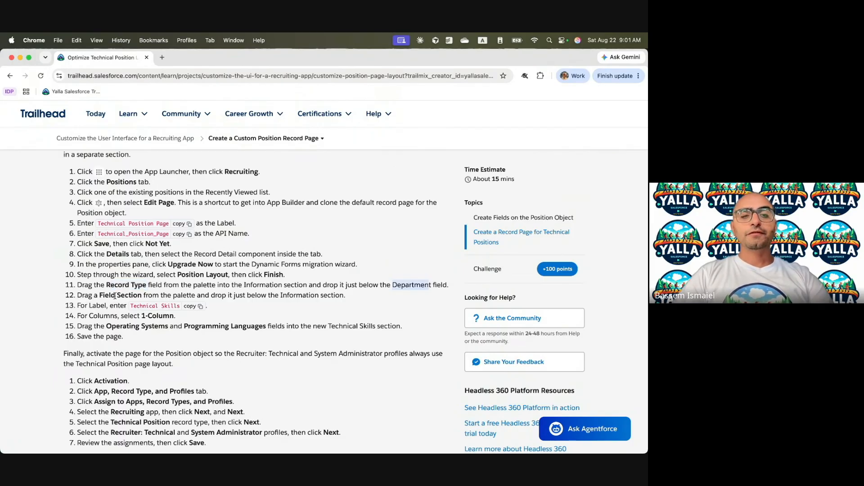
# Add a one-column field section just below the Information section, with the label Technical Skills copied from the Trailhead instructions.
pyautogui.click(195, 306)
pyautogui.hotkey('ctrl', 'Right')
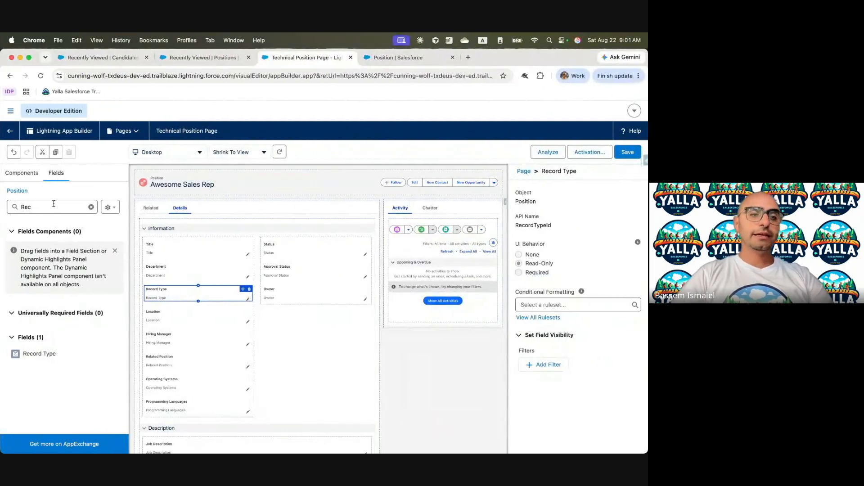
pyautogui.click(91, 207)
pyautogui.moveTo(36, 329); pyautogui.dragTo(187, 426)
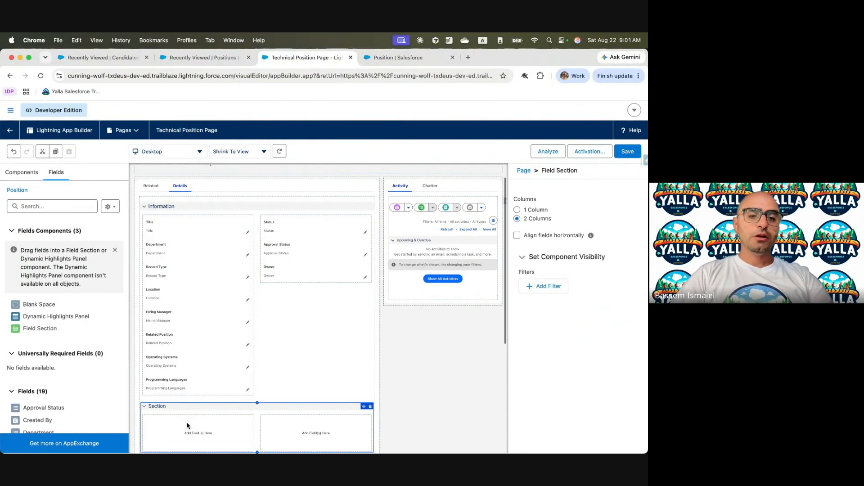
pyautogui.click(563, 229)
pyautogui.hotkey('ctrl', 'Left')
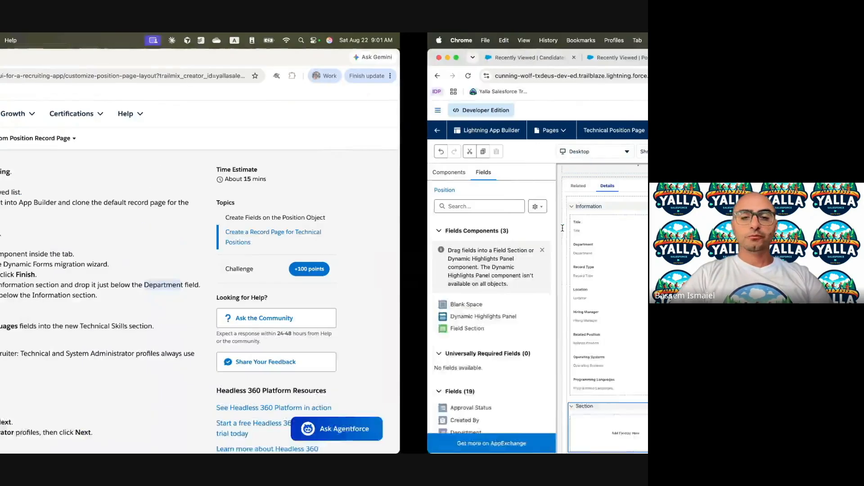
pyautogui.hotkey('ctrl', 'Right')
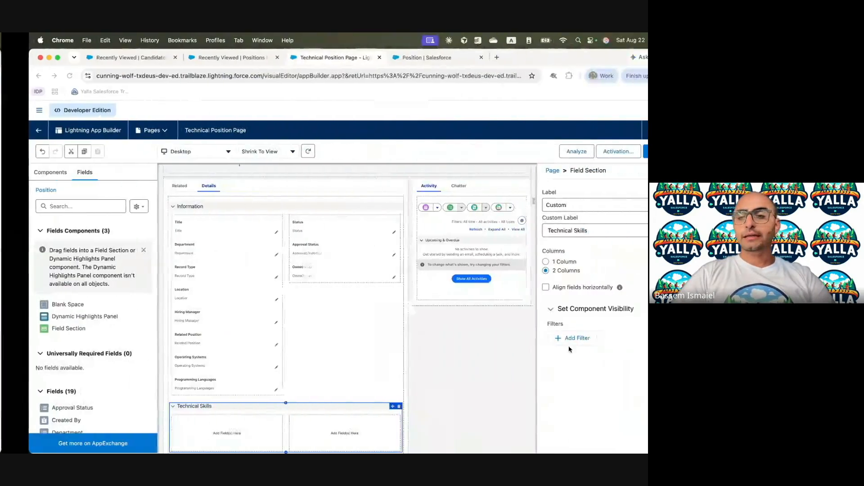
pyautogui.click(518, 262)
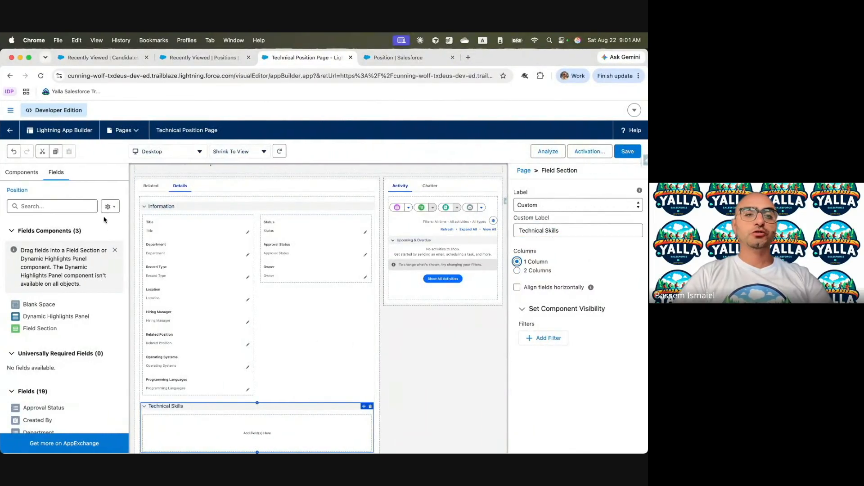
# Add the Operating Systems and Programming Languages fields to the Technical Skills section and save the page.
pyautogui.click(53, 206)
pyautogui.write('Oper')
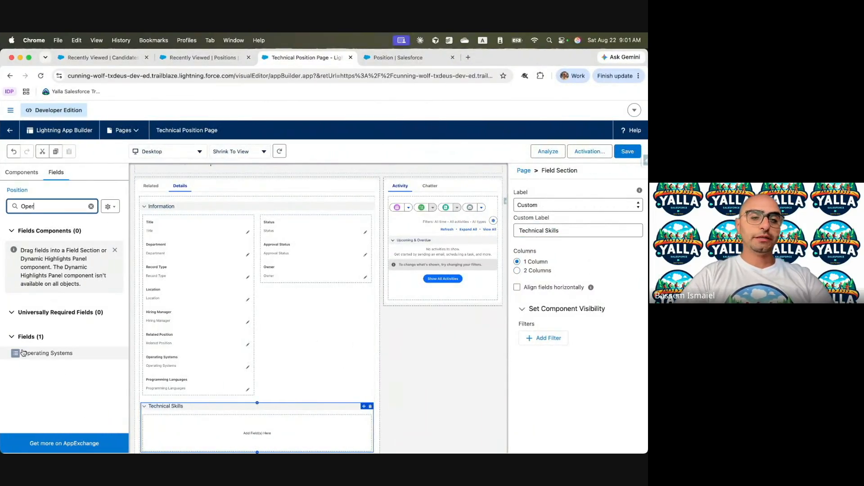
pyautogui.moveTo(23, 353); pyautogui.dragTo(171, 430)
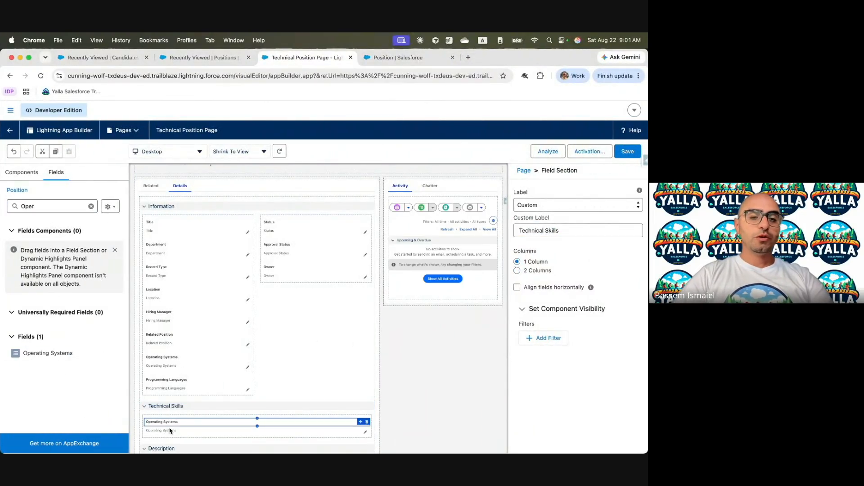
pyautogui.doubleClick(68, 206)
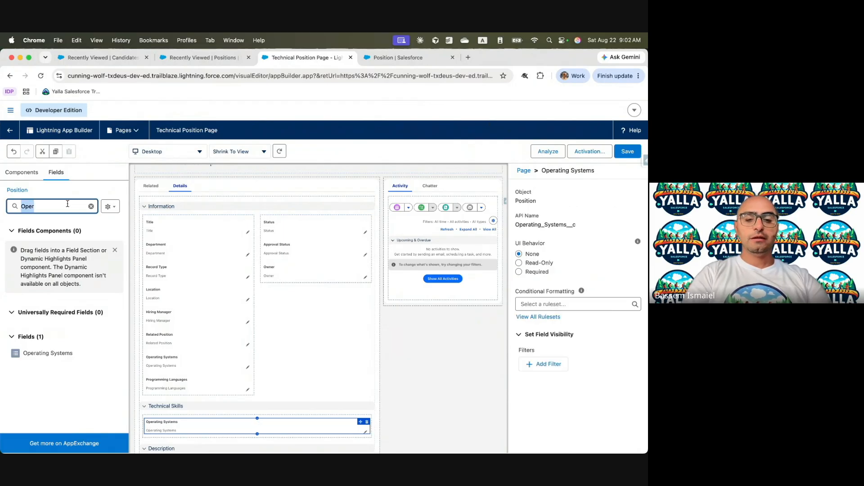
pyautogui.write('Pro')
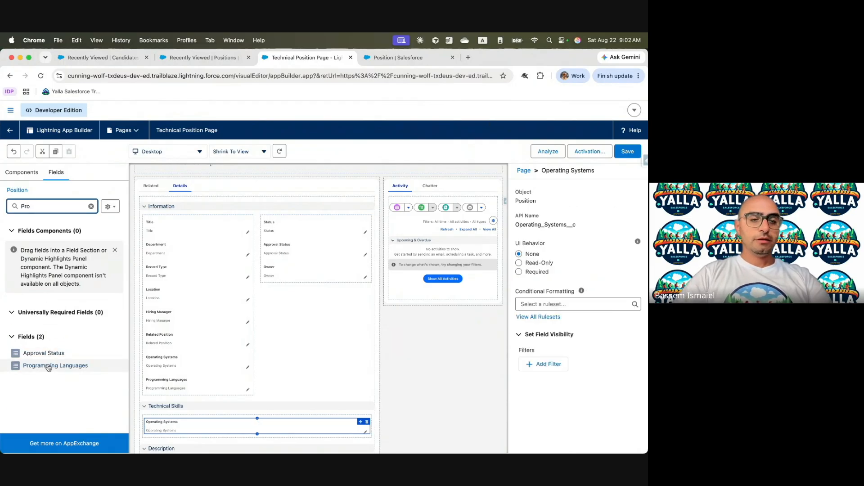
pyautogui.moveTo(49, 367); pyautogui.dragTo(175, 435)
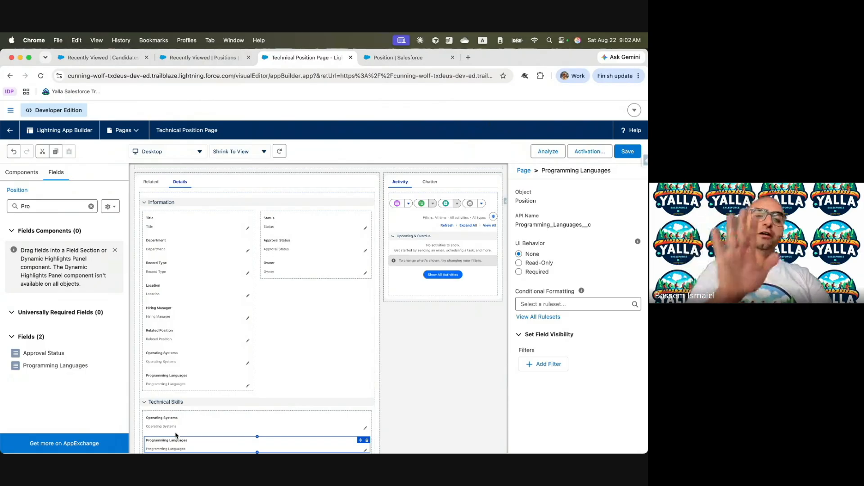
pyautogui.click(628, 153)
# Check the Trailhead activation instructions and open the page's activation settings for app, record type, and profile assignments.
pyautogui.hotkey('ctrl', 'Left')
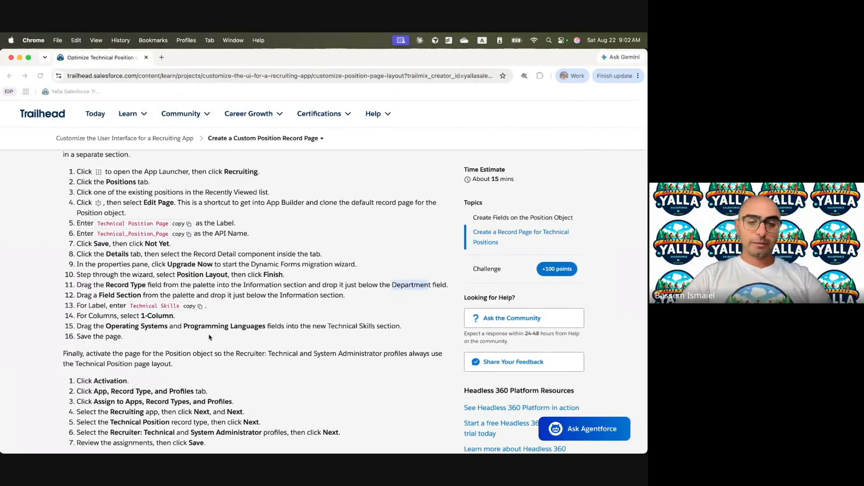
pyautogui.scroll(-3, 225, 360)
pyautogui.hotkey('ctrl', 'Right')
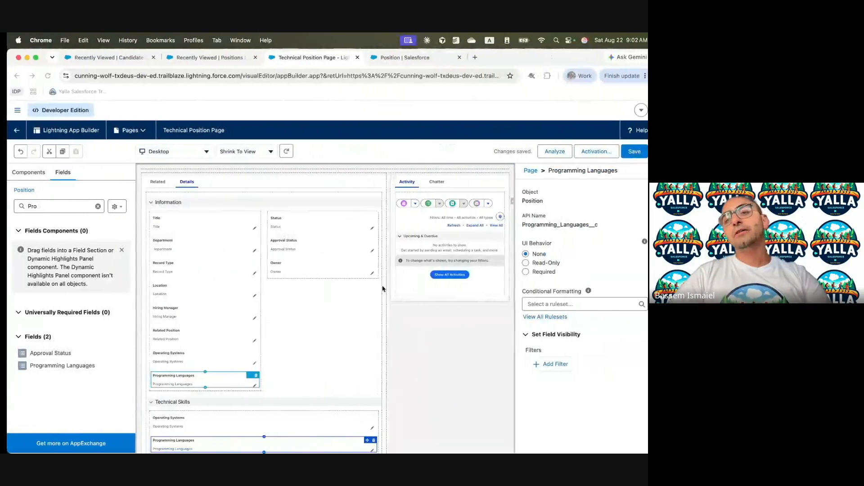
pyautogui.click(586, 151)
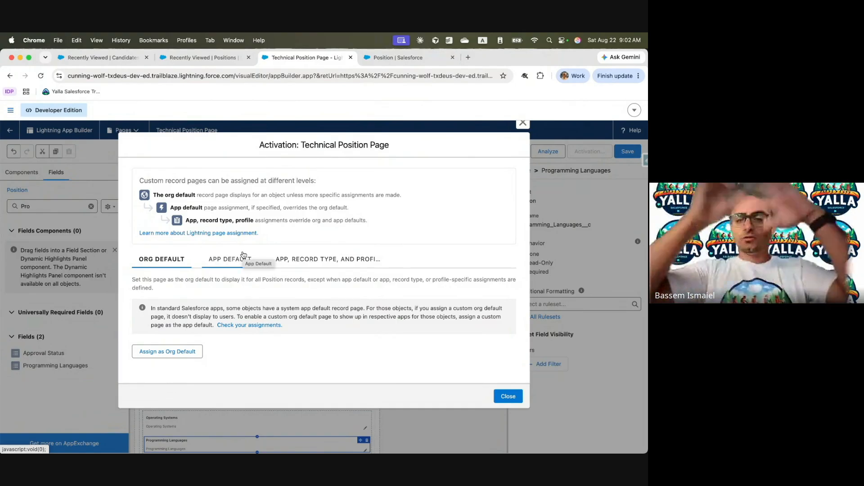
pyautogui.click(242, 262)
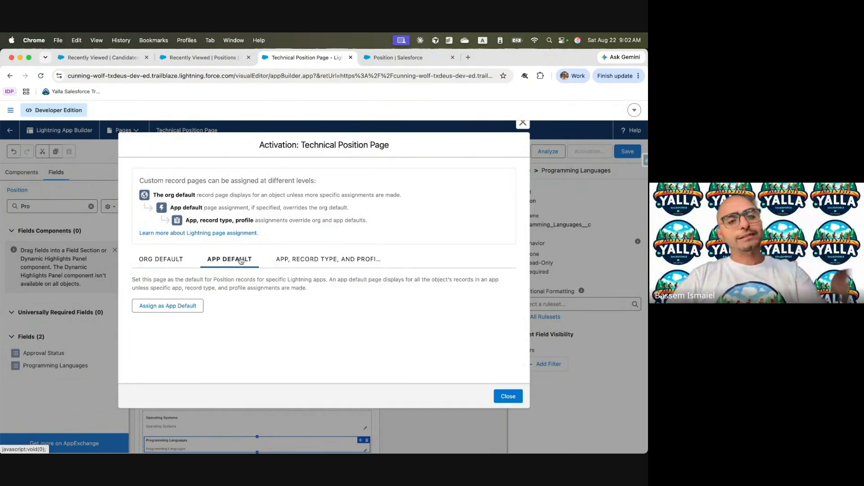
pyautogui.click(338, 259)
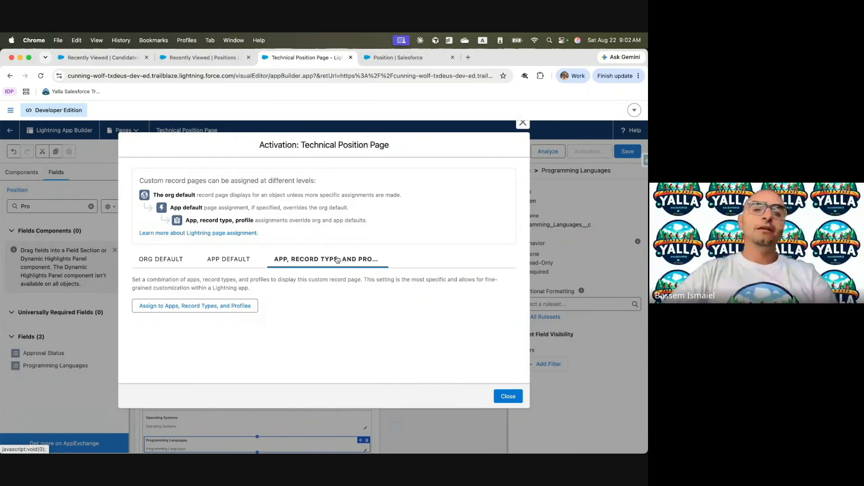
# Assign the page to the Recruiting app on desktop and to the Technical Position record type.
pyautogui.click(194, 305)
pyautogui.scroll(-2, 196, 278)
pyautogui.scroll(-5, 197, 278)
pyautogui.click(144, 254)
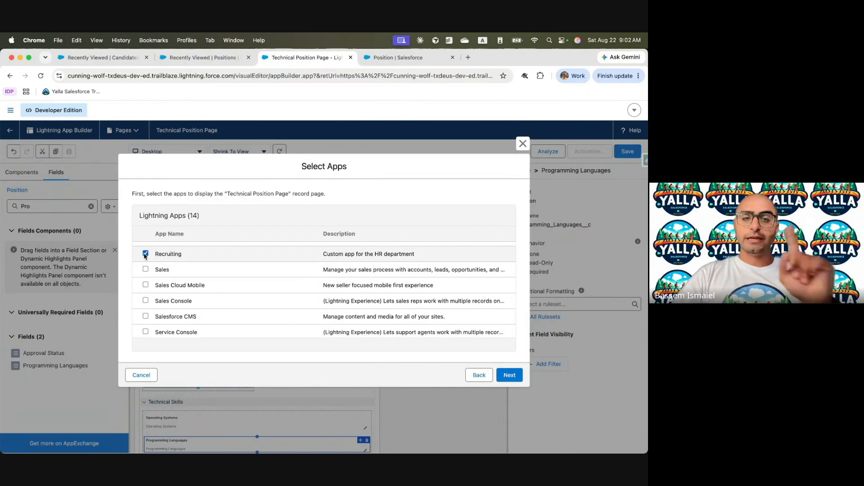
pyautogui.click(513, 375)
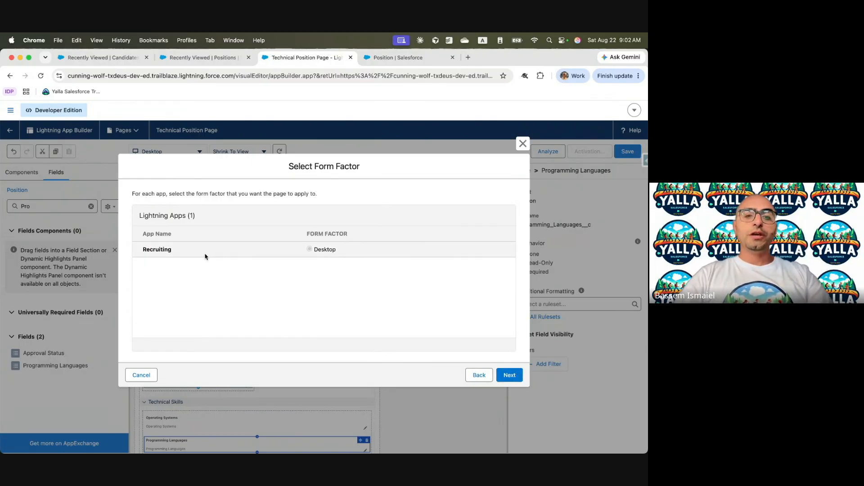
pyautogui.click(513, 375)
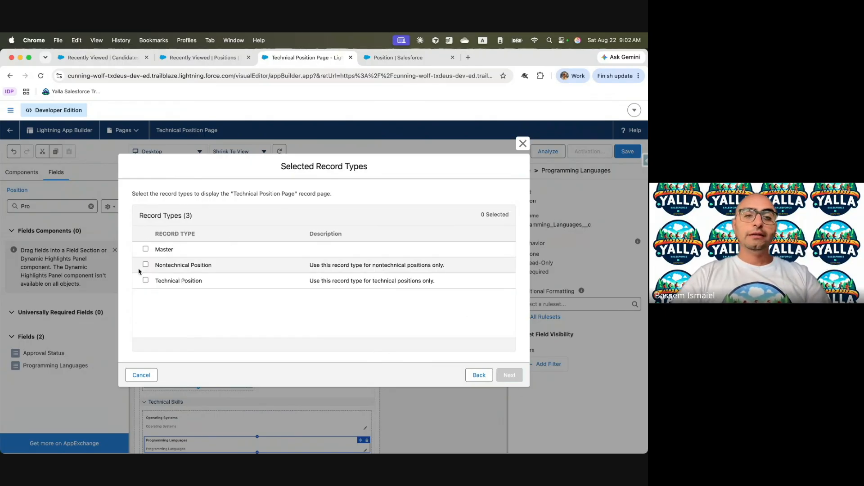
pyautogui.click(145, 281)
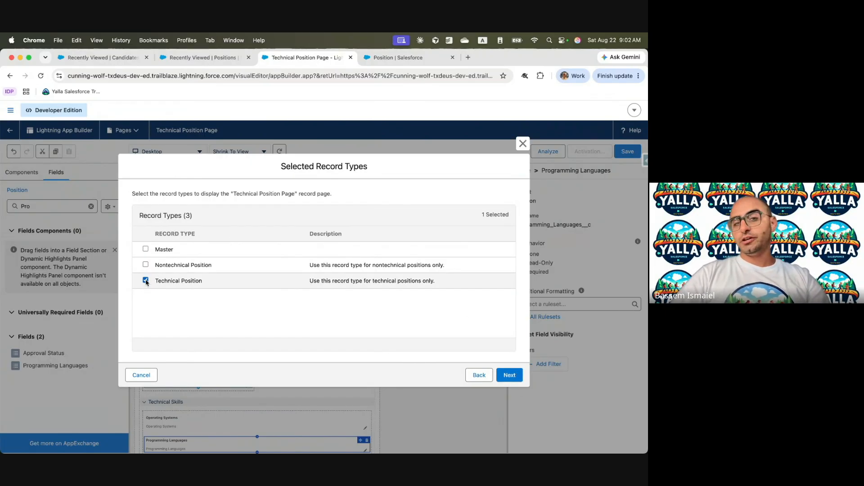
pyautogui.click(510, 375)
# Save the activation for the System Administrator and Recruiter: Technical profiles and return to the position record.
pyautogui.scroll(-10, 193, 280)
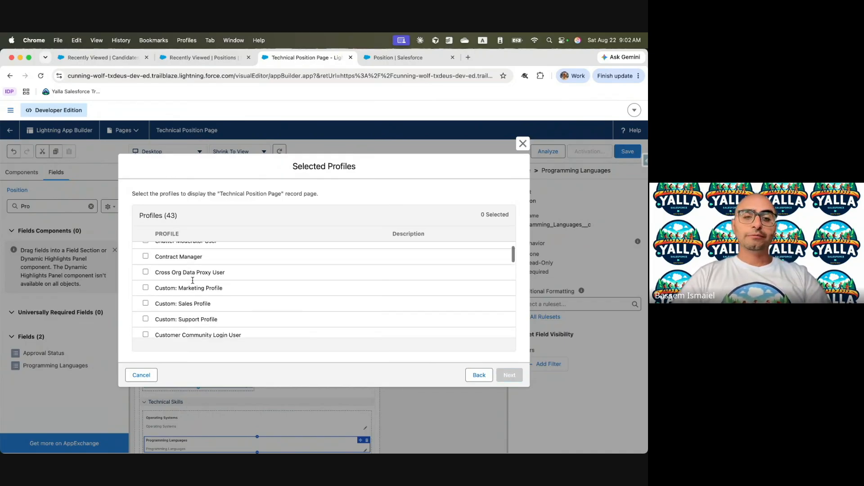
pyautogui.scroll(-5, 192, 281)
pyautogui.scroll(-3, 193, 281)
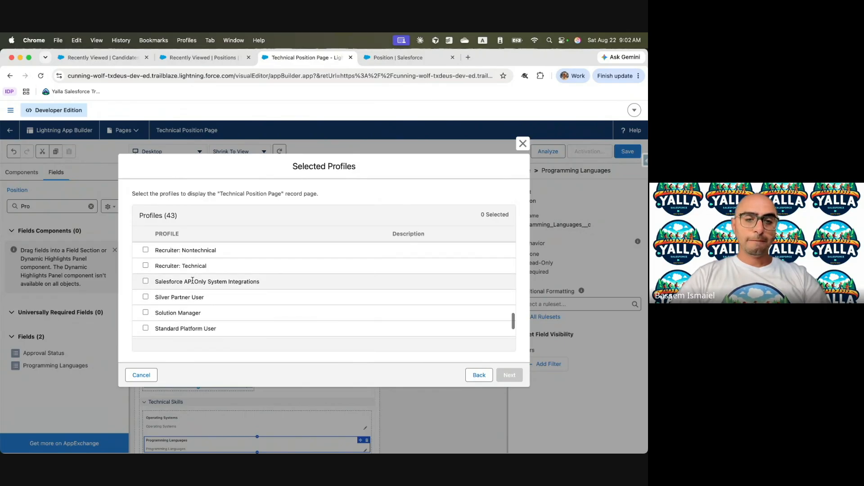
pyautogui.click(146, 313)
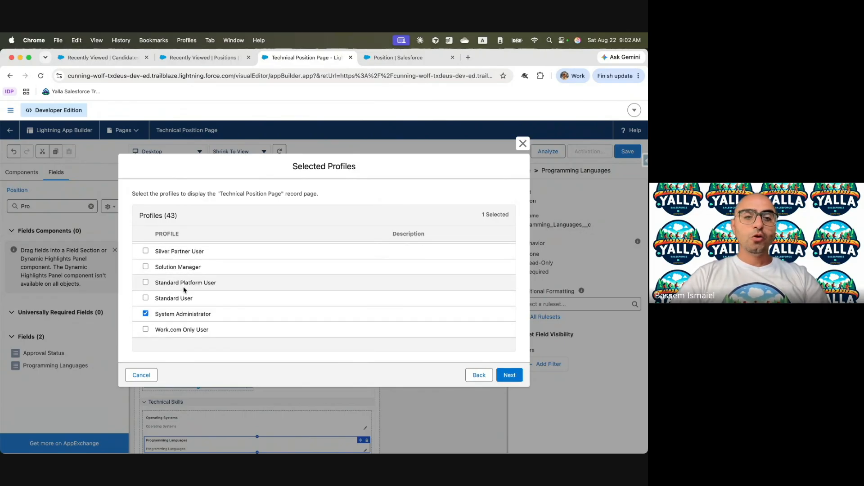
pyautogui.scroll(3, 148, 311)
pyautogui.click(145, 303)
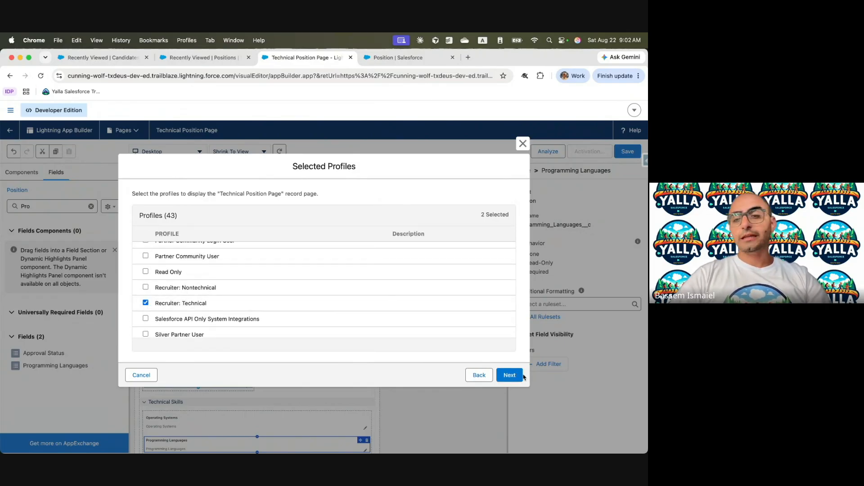
pyautogui.click(505, 375)
pyautogui.click(505, 375)
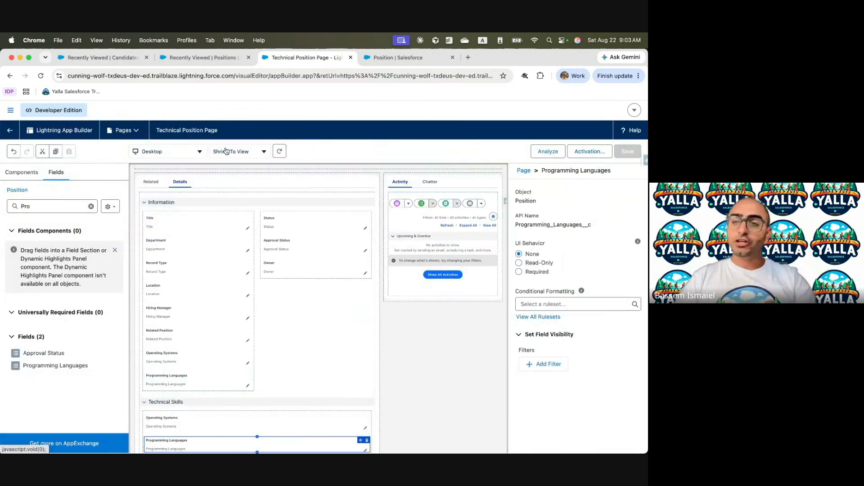
pyautogui.click(12, 131)
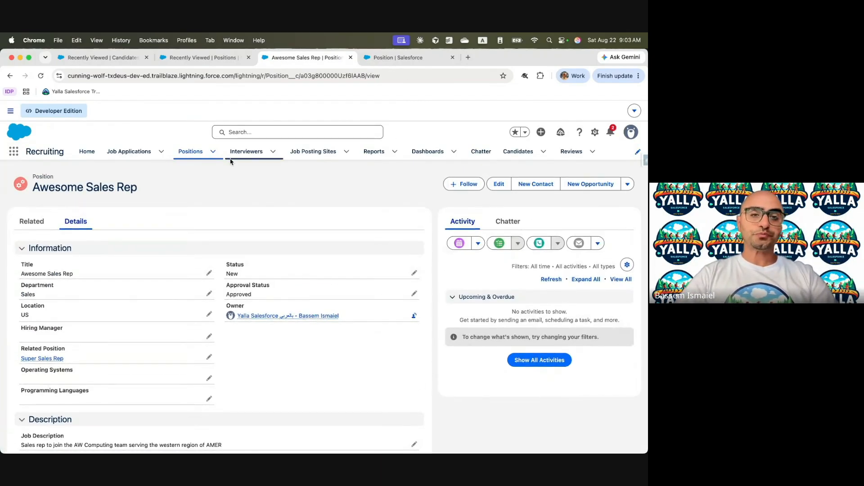
# Create a Nontechnical Position record titled Sales with the Sales department, save it, and review its detail page.
pyautogui.click(213, 152)
pyautogui.click(195, 169)
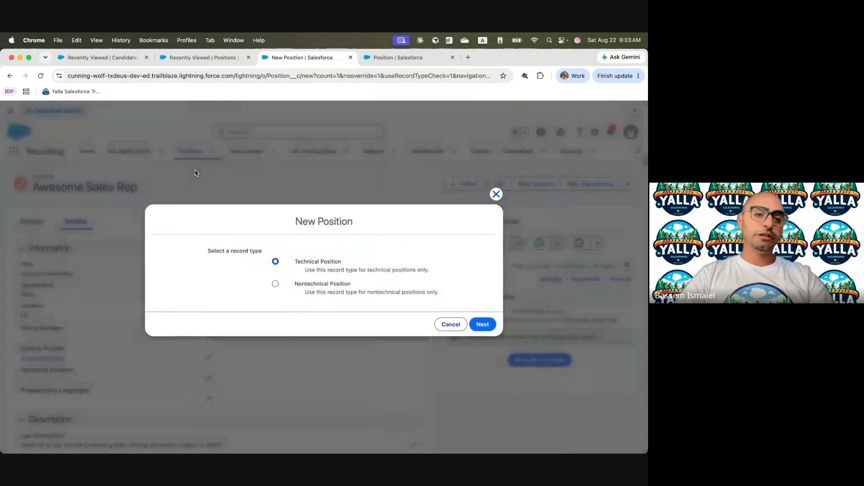
pyautogui.click(484, 324)
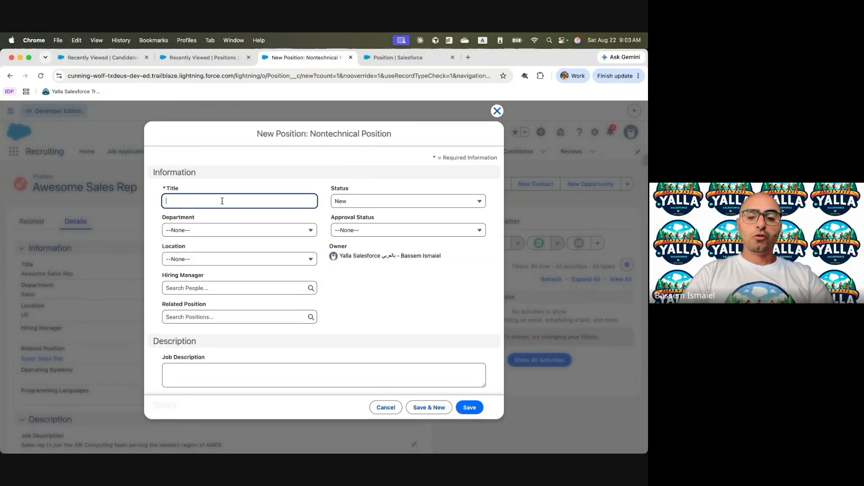
pyautogui.write('N')
pyautogui.press('BackSpace')
pyautogui.click(247, 233)
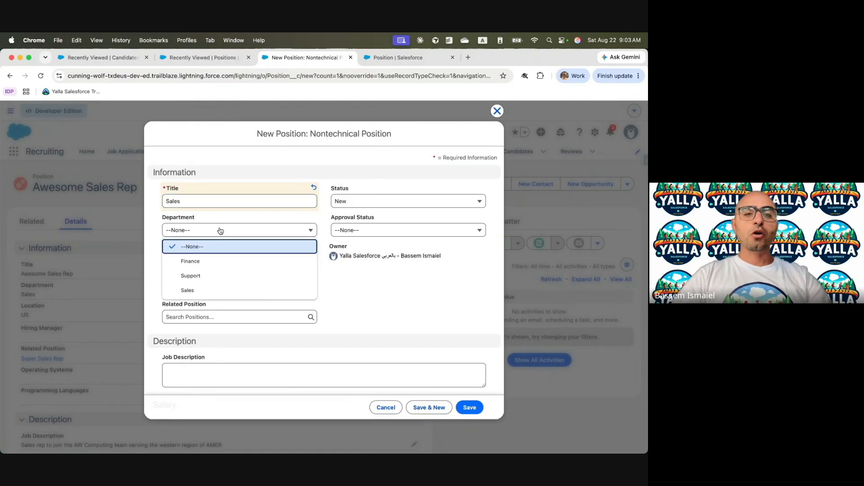
pyautogui.click(199, 289)
pyautogui.scroll(-3, 292, 251)
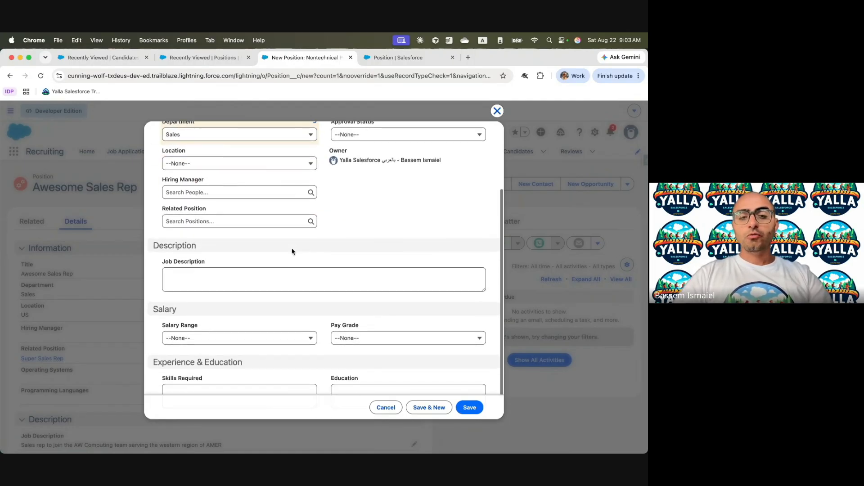
pyautogui.click(469, 407)
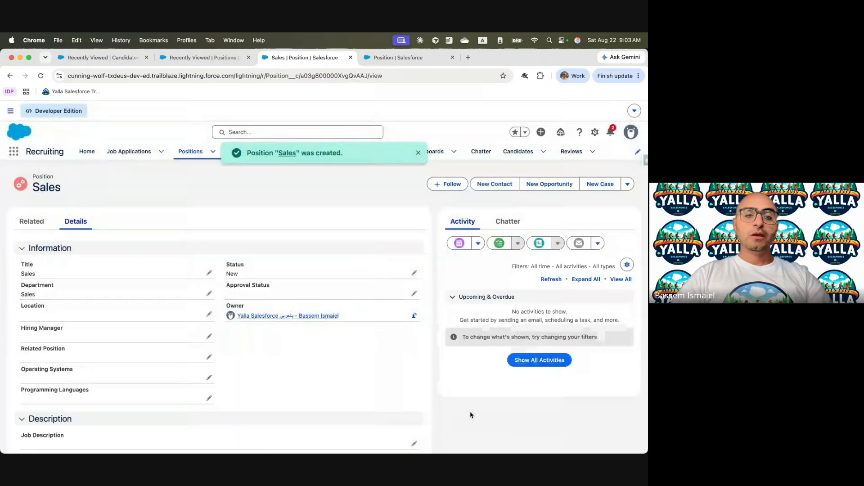
pyautogui.scroll(-5, 141, 320)
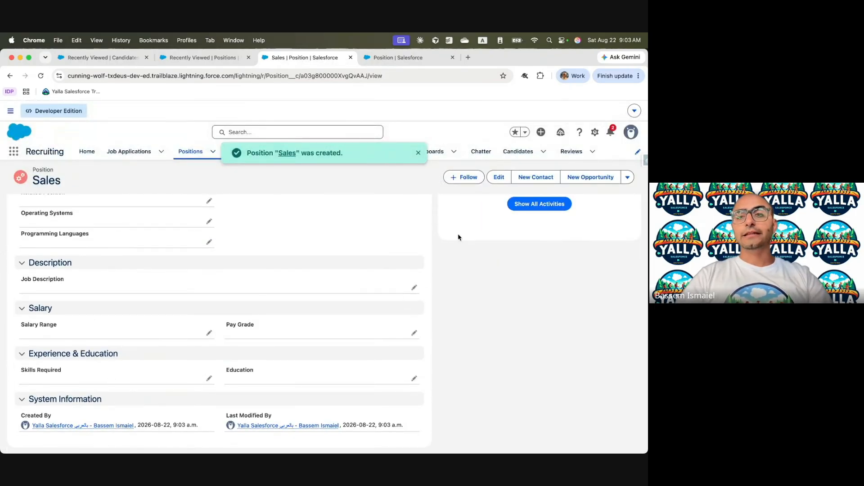
# Create a Technical Position record titled Technical with Windows as operating system and .Net as programming language, and save it.
pyautogui.click(210, 153)
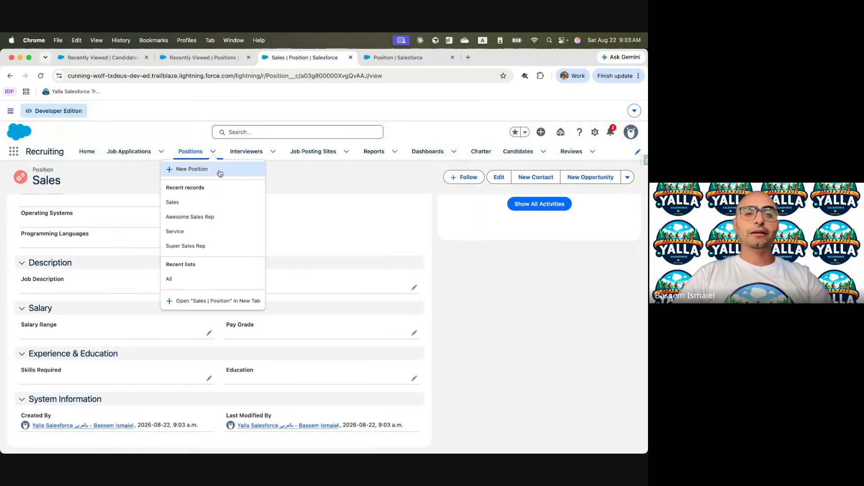
pyautogui.click(218, 171)
pyautogui.click(484, 325)
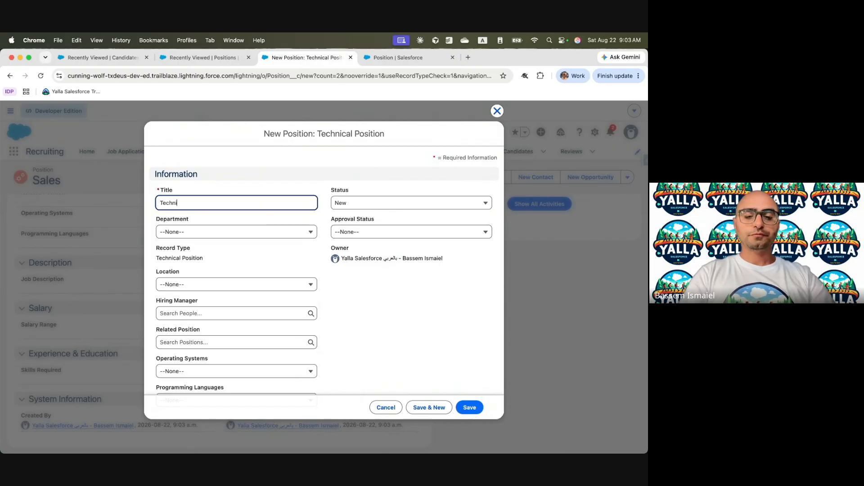
pyautogui.scroll(-10, 259, 308)
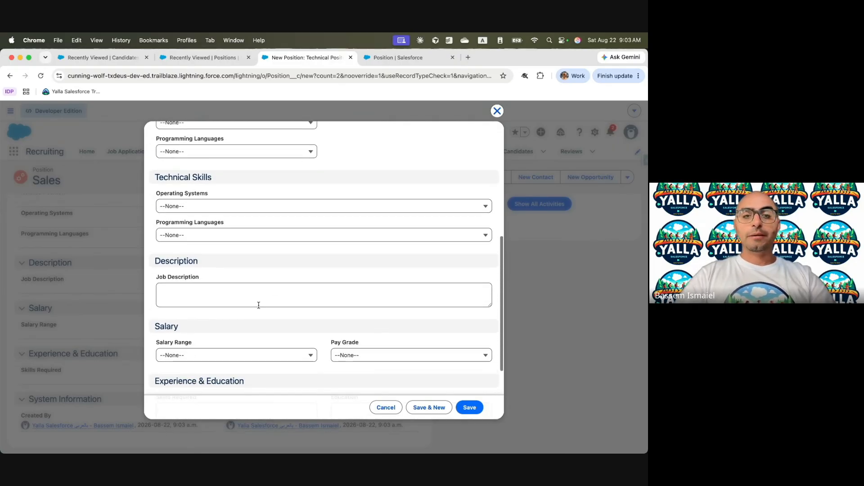
pyautogui.click(195, 207)
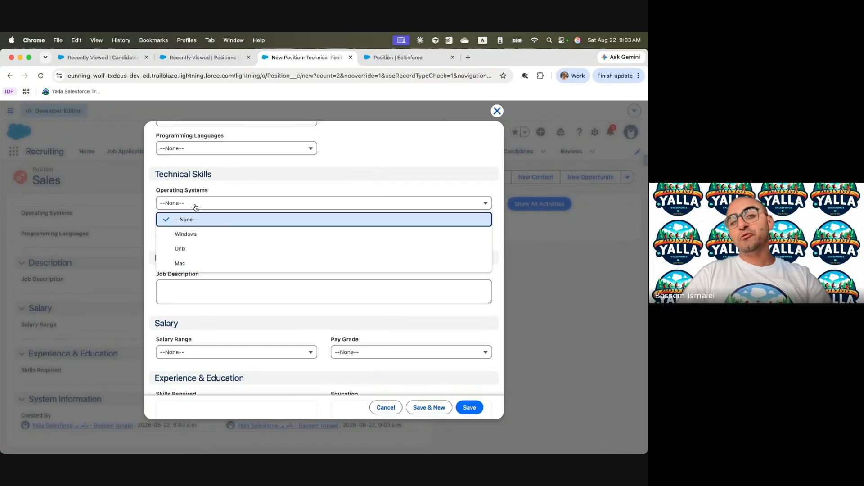
pyautogui.click(197, 234)
pyautogui.click(196, 235)
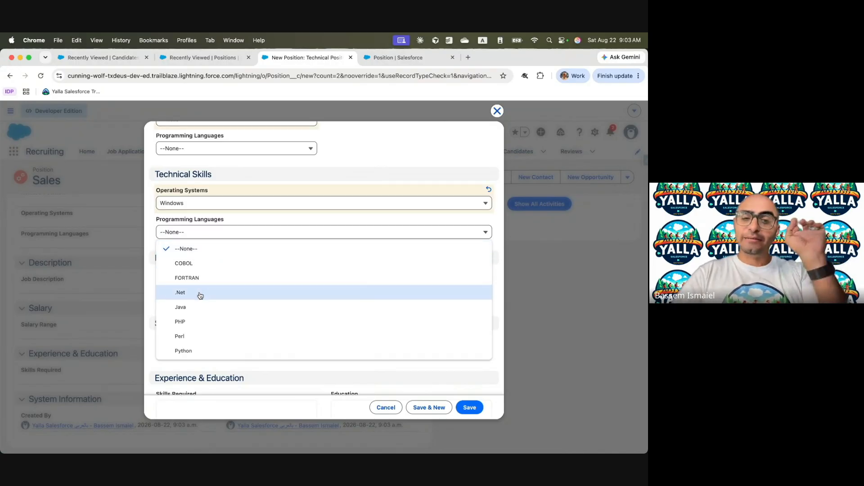
pyautogui.click(200, 294)
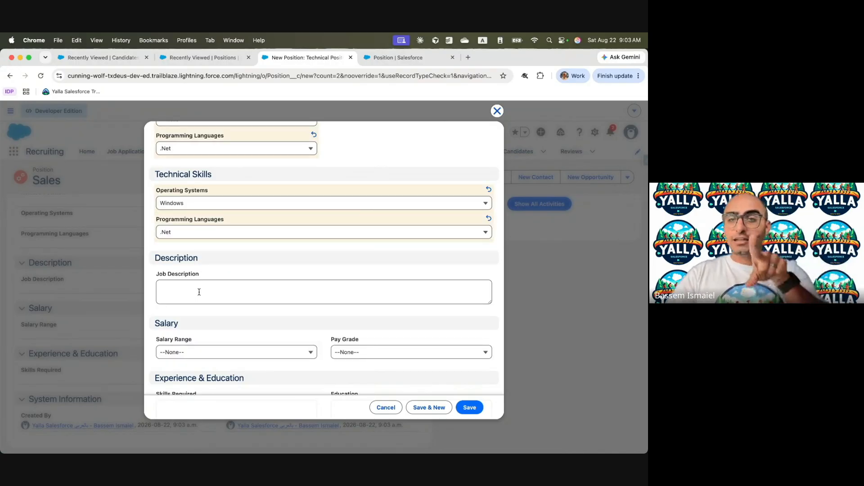
pyautogui.scroll(-5, 199, 292)
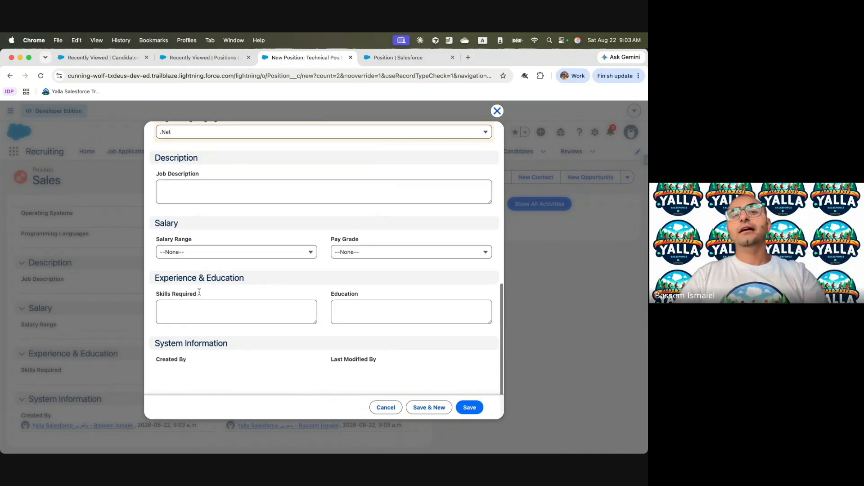
pyautogui.click(465, 407)
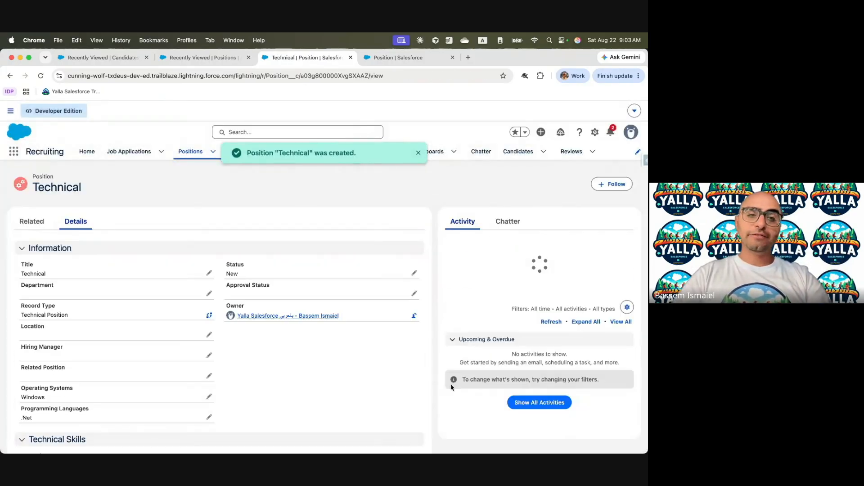
# Check the Technical Skills section on the new Technical position record by collapsing and expanding it.
pyautogui.scroll(-3, 185, 352)
pyautogui.click(24, 270)
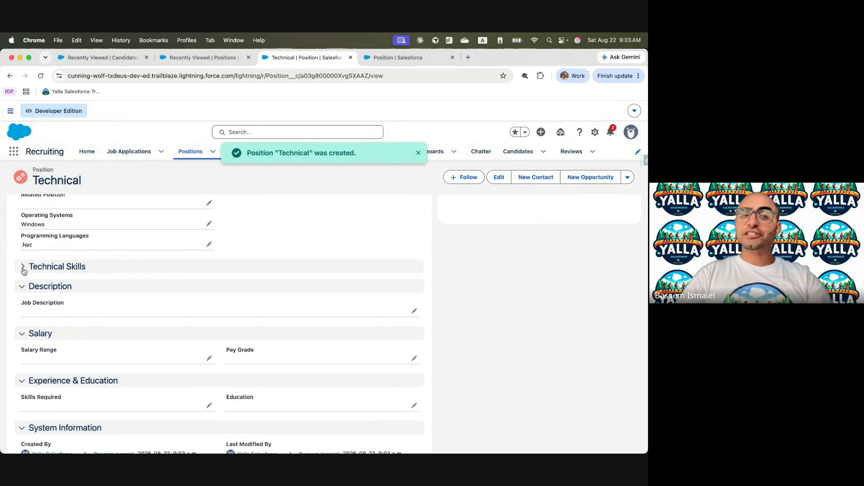
pyautogui.click(23, 268)
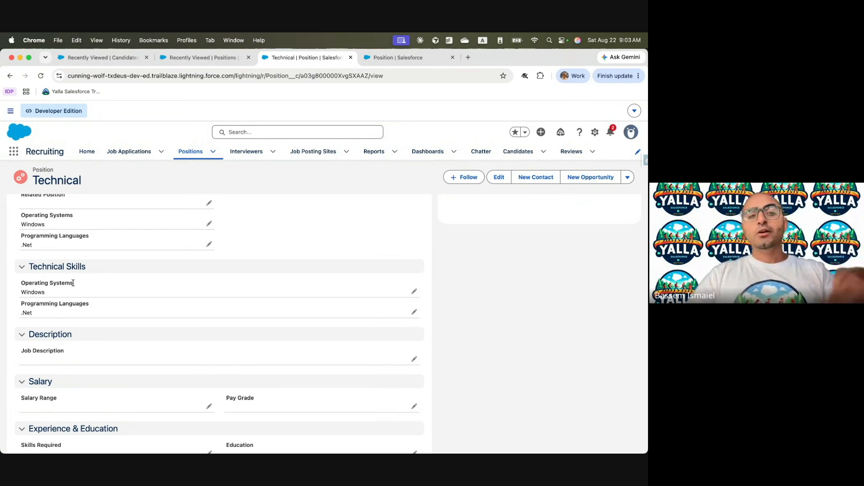
# Run the Trailhead verification check for the custom position record page step and return to the Technical position record.
pyautogui.click(596, 132)
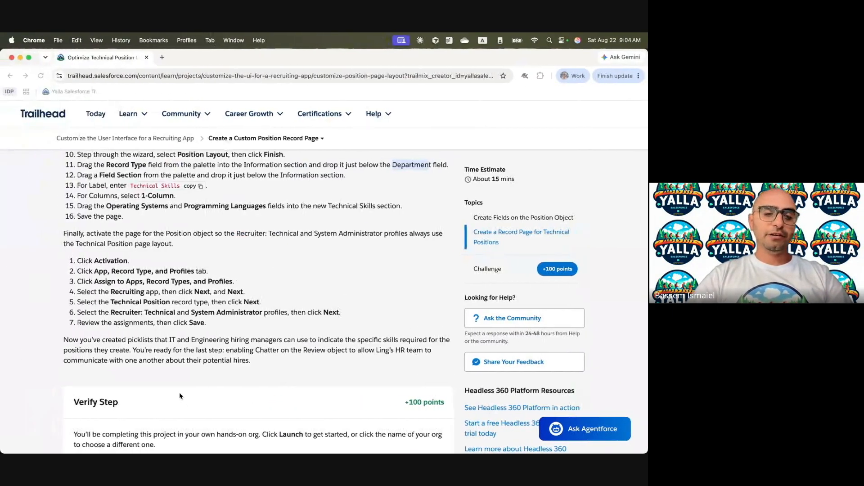
pyautogui.click(180, 394)
pyautogui.scroll(-3, 157, 396)
pyautogui.click(130, 408)
pyautogui.hotkey('ctrl', 'Right')
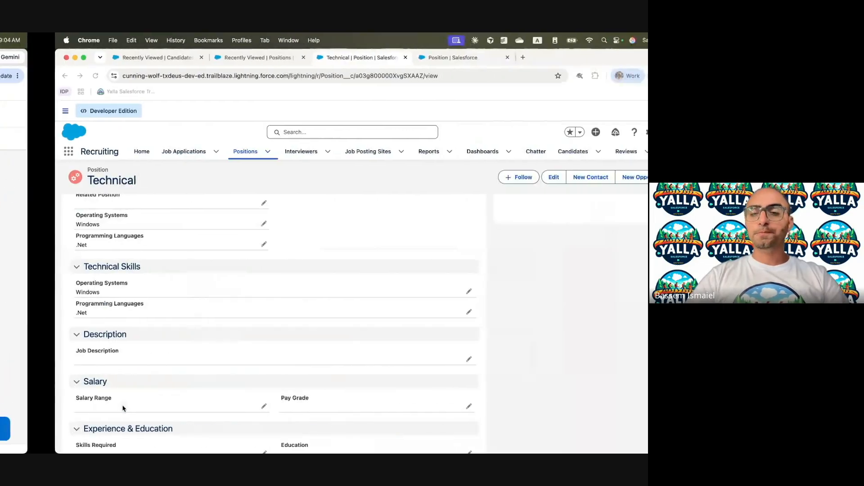
# Make Operating Systems and Programming Languages in the Technical Skills section required on the record page, save it, and return to the record.
pyautogui.click(595, 133)
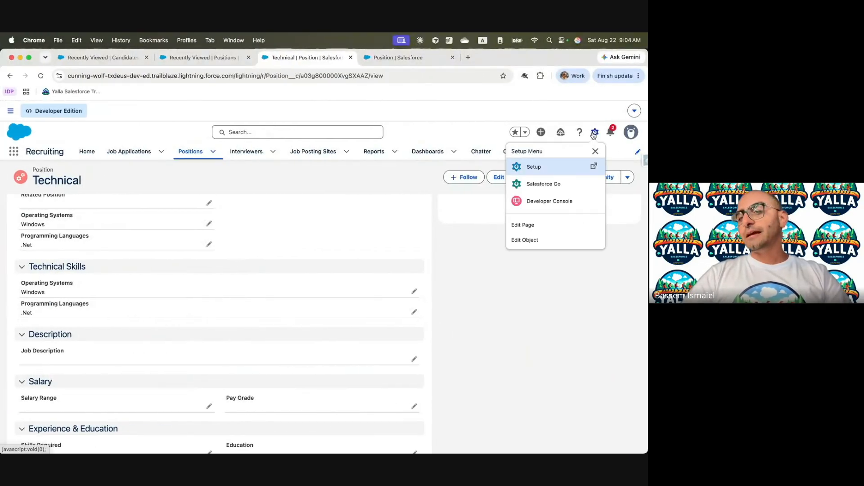
pyautogui.click(540, 230)
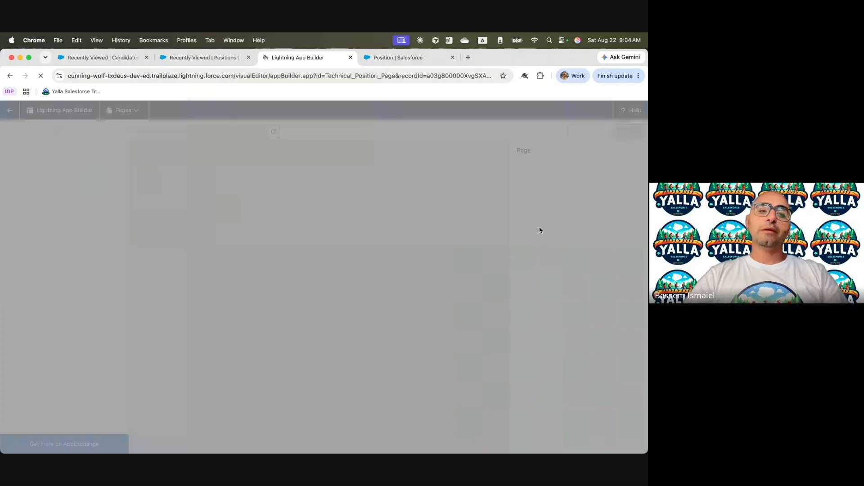
pyautogui.scroll(-5, 220, 283)
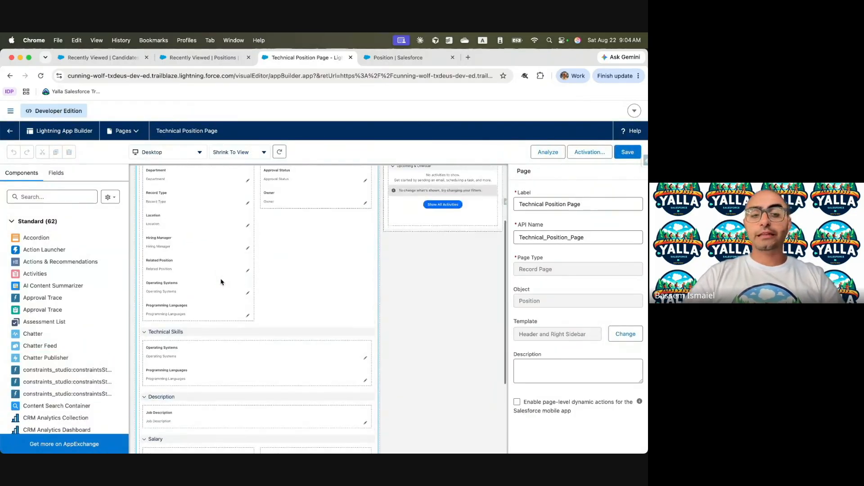
pyautogui.click(178, 226)
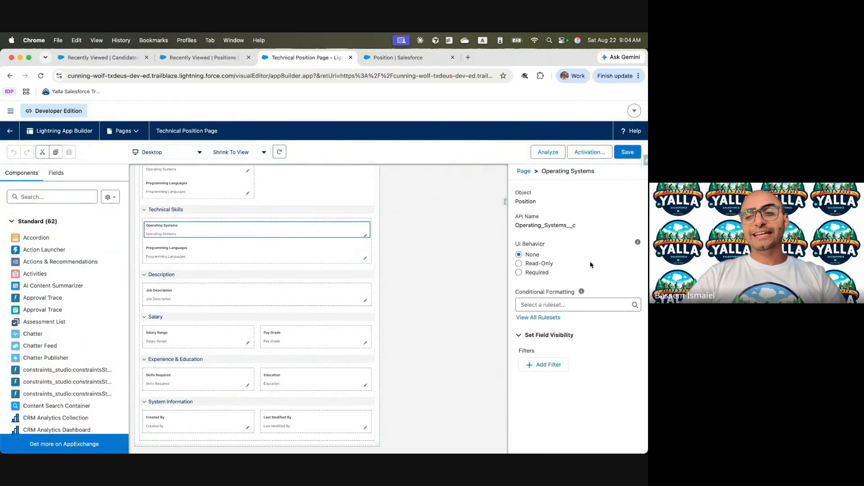
pyautogui.click(535, 272)
pyautogui.click(237, 250)
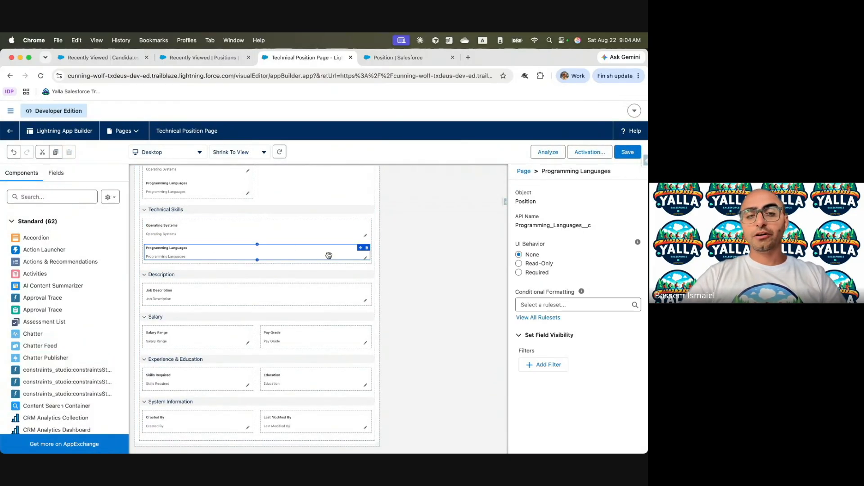
pyautogui.click(625, 155)
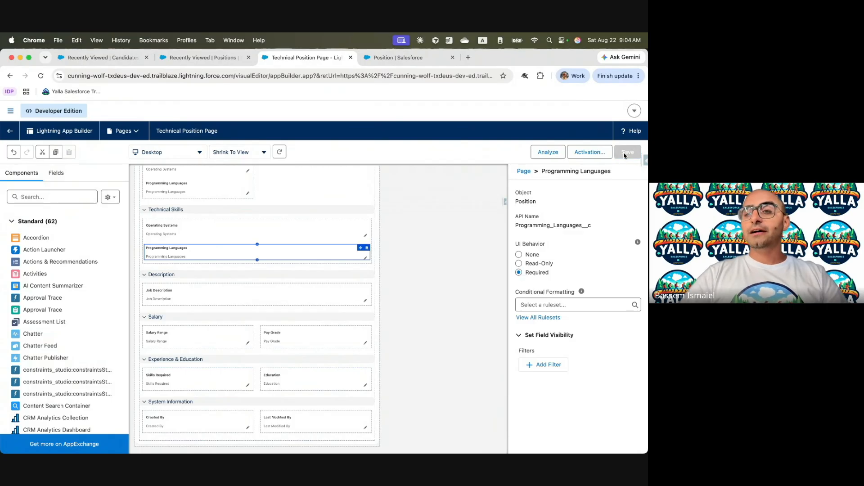
pyautogui.click(15, 133)
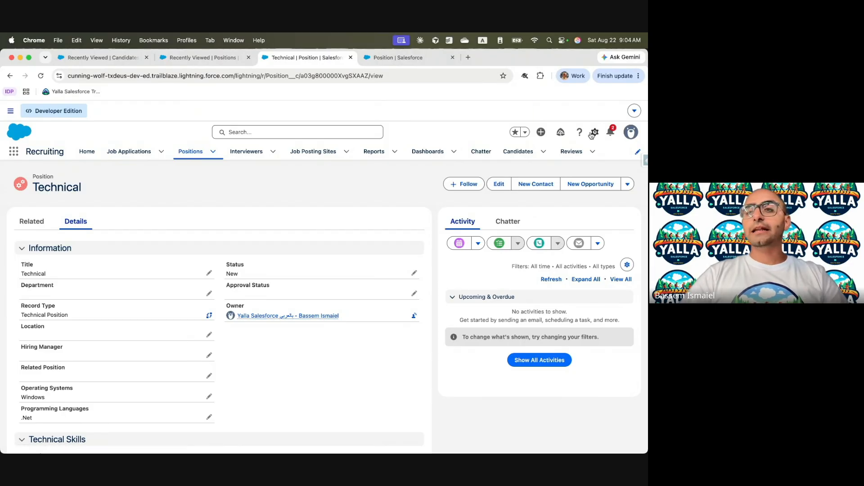
# Start a new Technical Position titled Developer and try to save it with the required technical skills fields left blank.
pyautogui.click(213, 152)
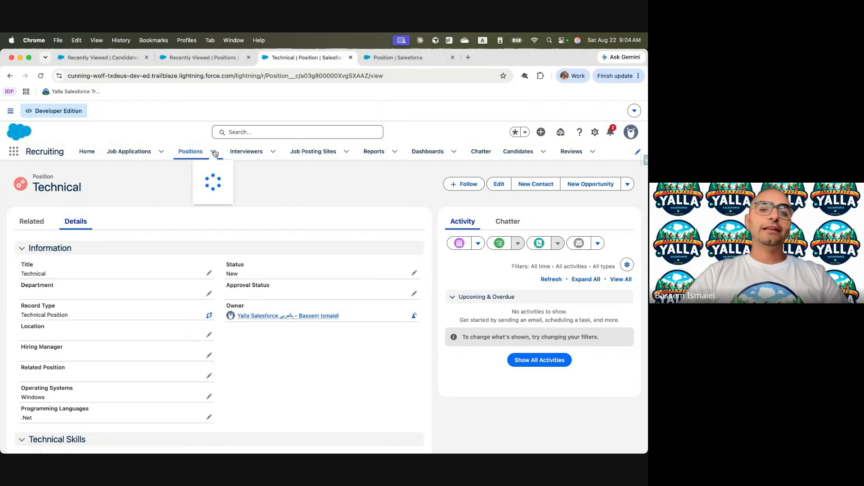
pyautogui.click(196, 171)
pyautogui.click(483, 324)
pyautogui.scroll(-3, 264, 298)
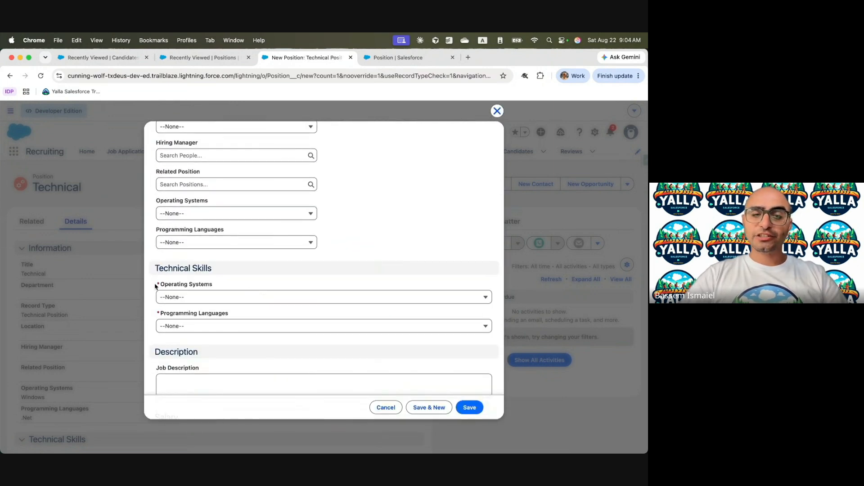
pyautogui.scroll(5, 201, 241)
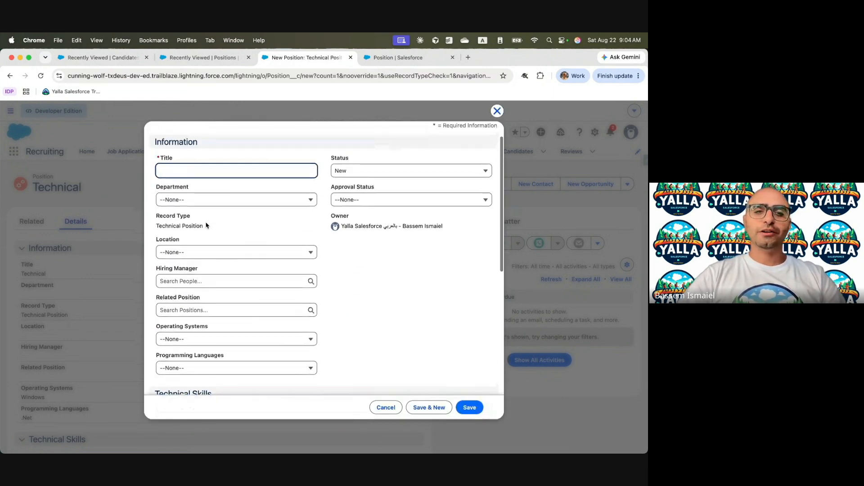
pyautogui.click(203, 201)
pyautogui.write('Developer')
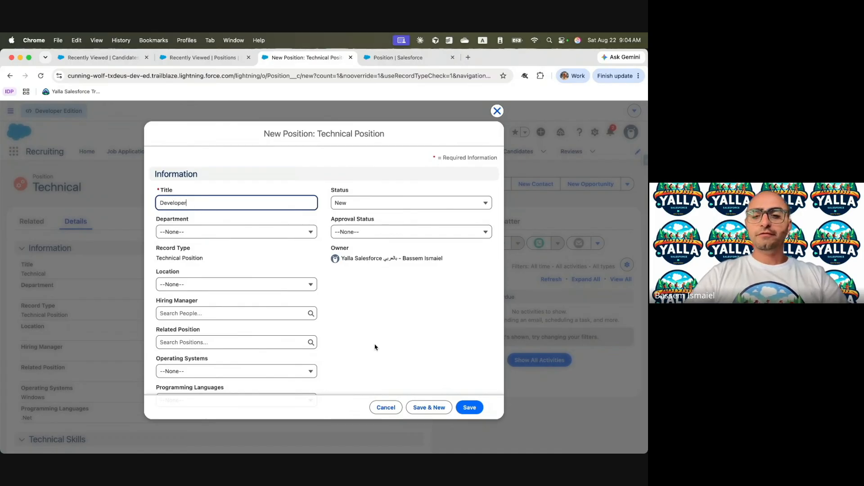
pyautogui.click(470, 408)
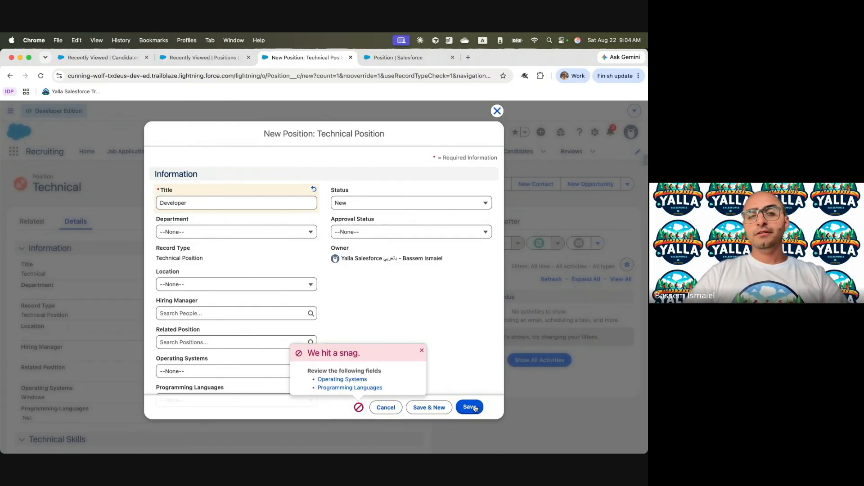
# Go to the flagged Operating Systems field in the Technical Skills section and view its available options.
pyautogui.click(343, 379)
pyautogui.scroll(-3, 343, 295)
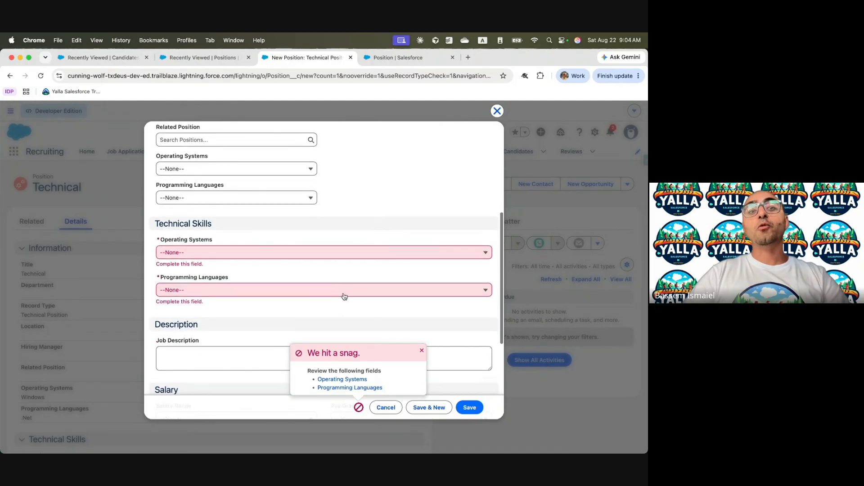
pyautogui.click(333, 258)
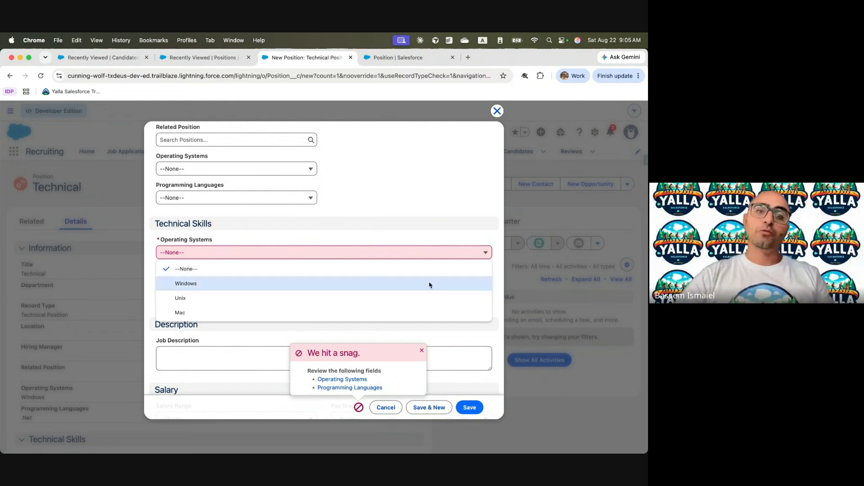
# Return to Trailhead and continue to the next project step, Enable Chatter on the Review Object.
pyautogui.hotkey('ctrl', 'Left')
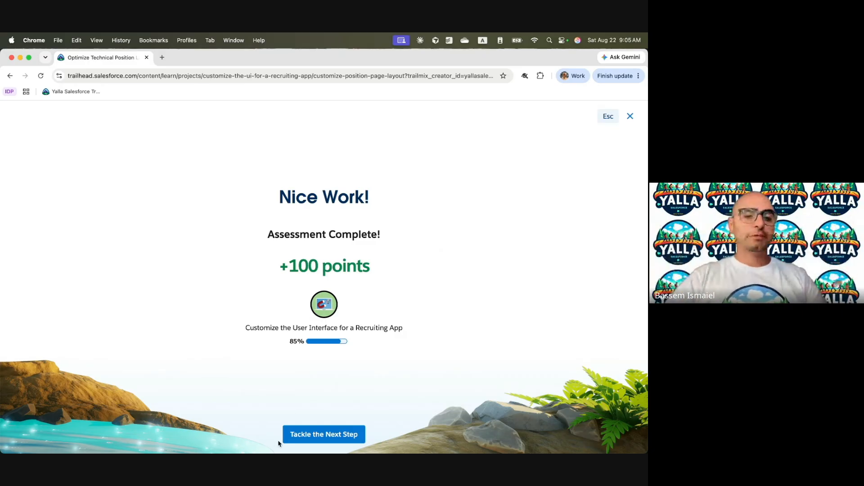
pyautogui.click(305, 432)
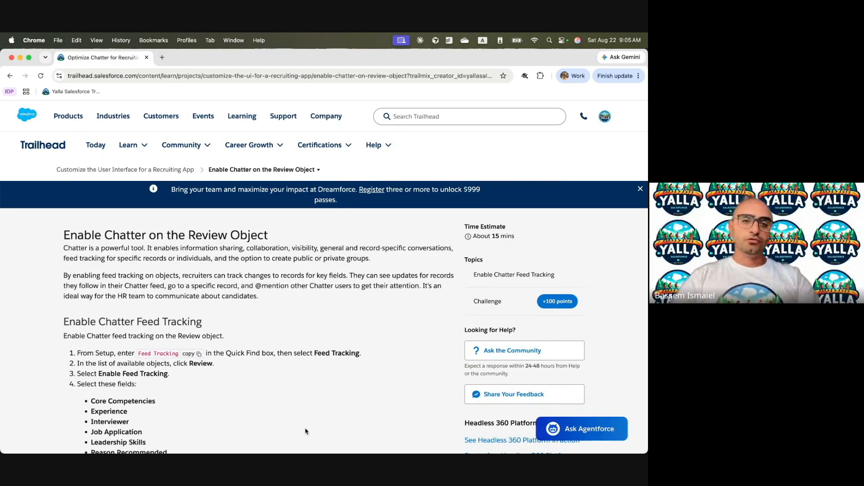
pyautogui.scroll(-1, 296, 380)
pyautogui.scroll(2, 296, 380)
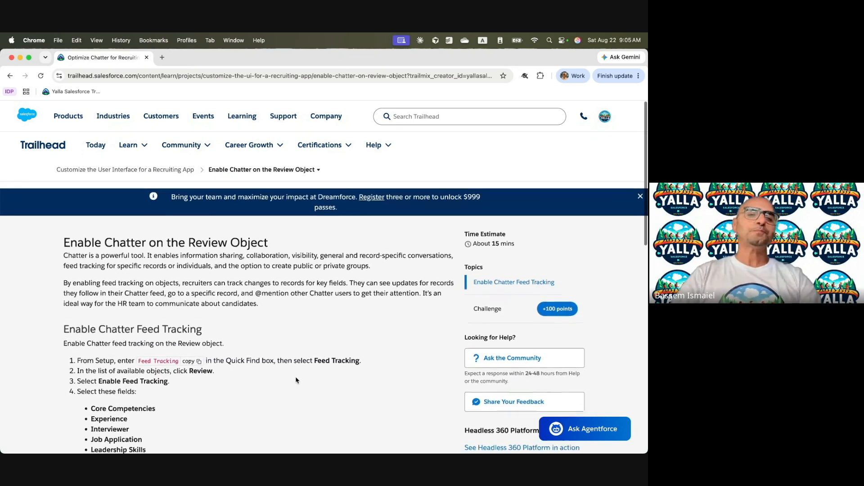
# Read the Enable Chatter introduction, discard the unsaved new position in the Recruiting app, and show the Technical record's Chatter feed.
pyautogui.moveTo(112, 236); pyautogui.dragTo(264, 240)
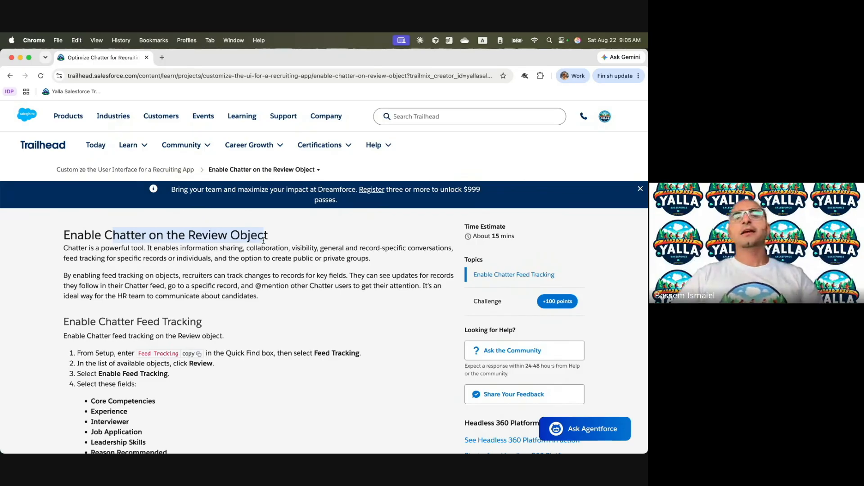
pyautogui.click(204, 261)
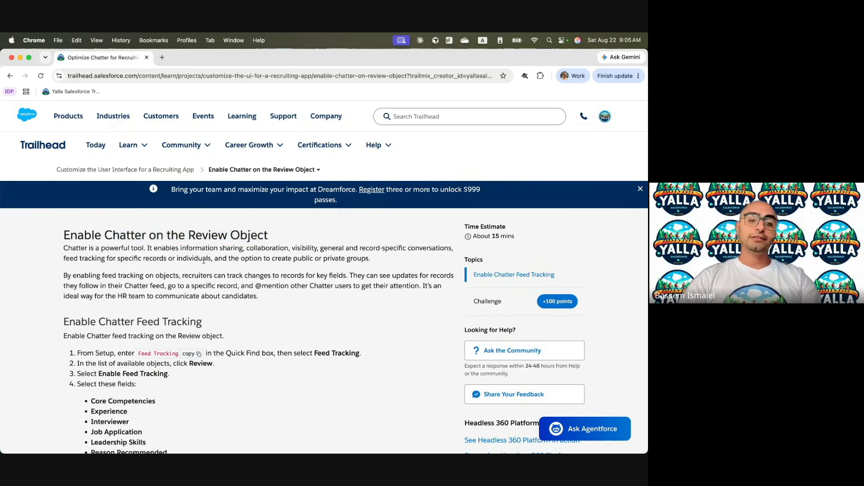
pyautogui.scroll(-2, 204, 261)
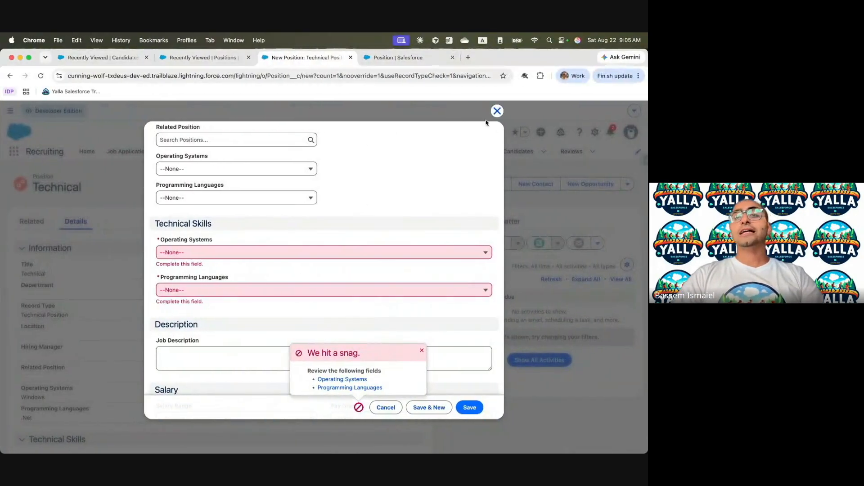
pyautogui.click(497, 111)
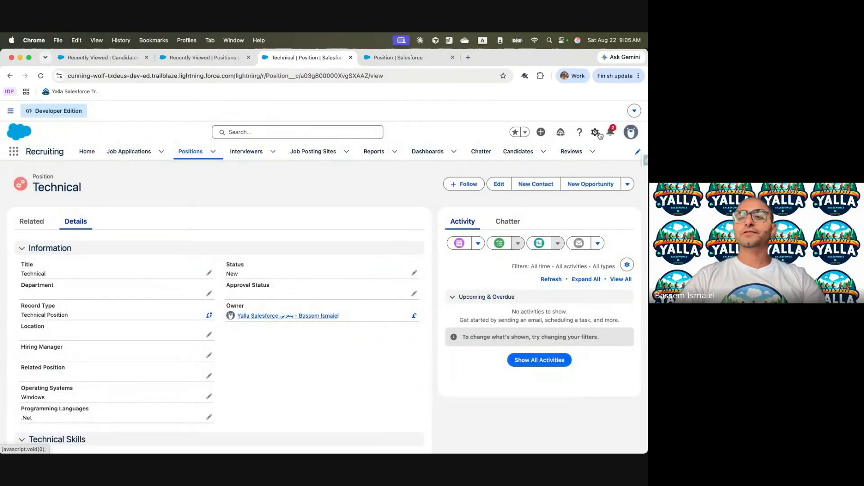
pyautogui.click(513, 222)
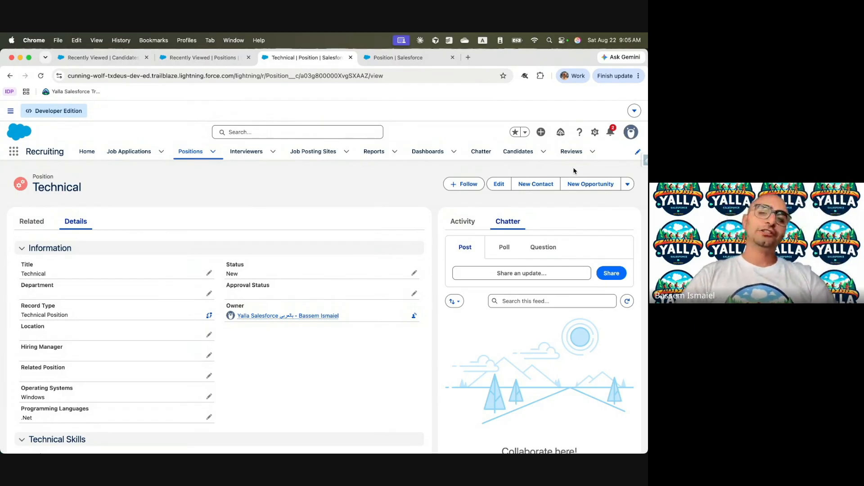
# Open Salesforce Setup and find the Feed Tracking settings by searching the setup options for Feed.
pyautogui.click(594, 133)
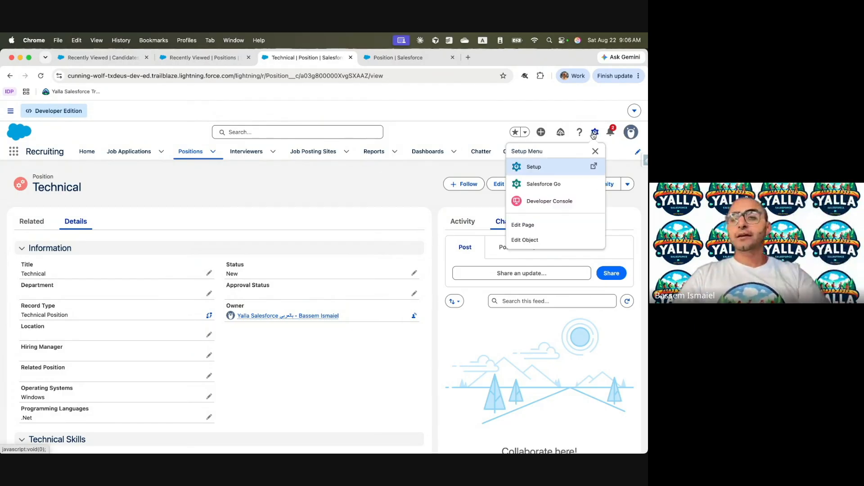
pyautogui.click(526, 241)
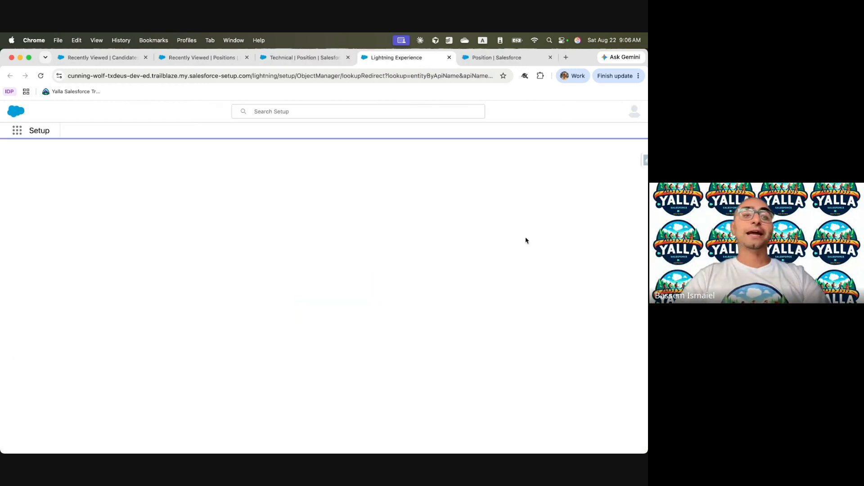
pyautogui.click(70, 151)
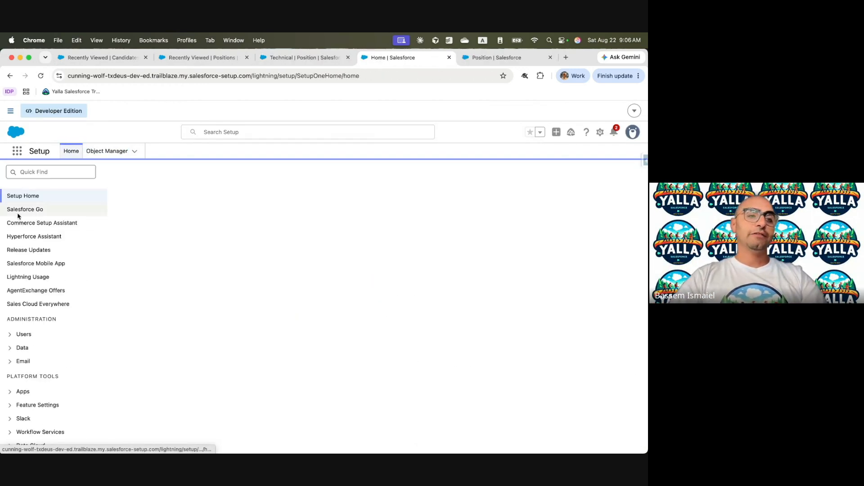
pyautogui.click(50, 172)
pyautogui.write('Feed')
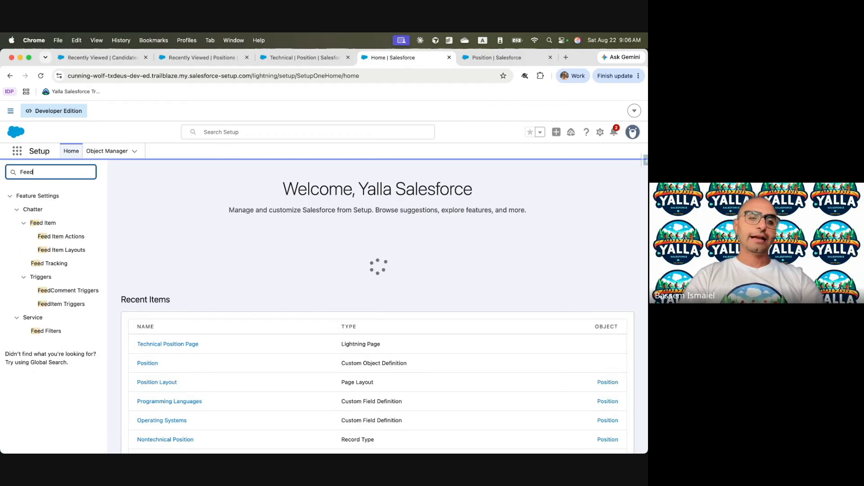
pyautogui.click(56, 264)
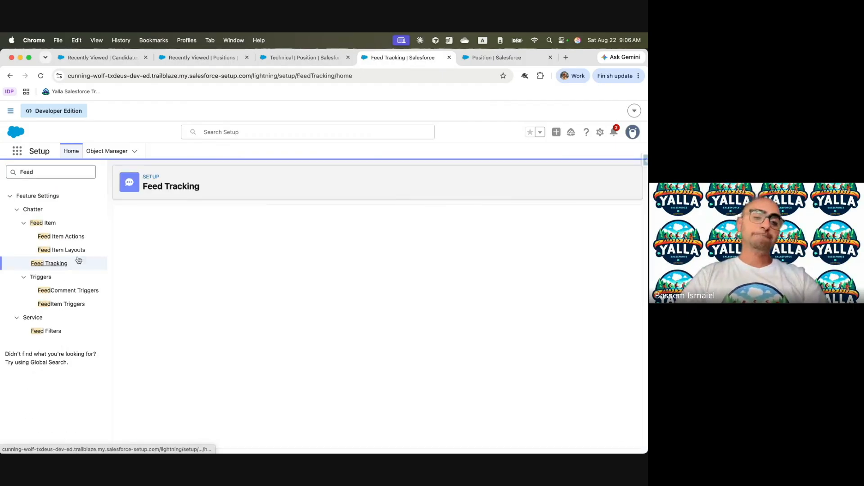
# Check the Trailhead instructions, find the Review object in the Feed Tracking object list, and enable feed tracking for it.
pyautogui.hotkey('ctrl', 'Left')
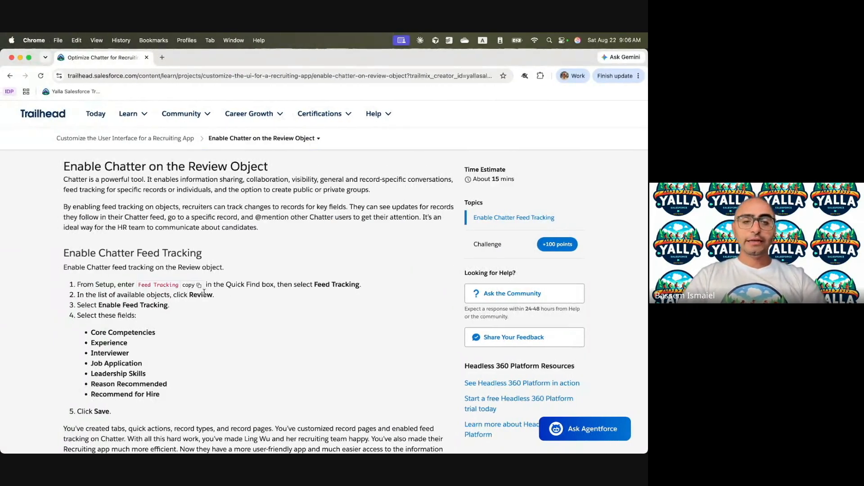
pyautogui.hotkey('ctrl', 'Right')
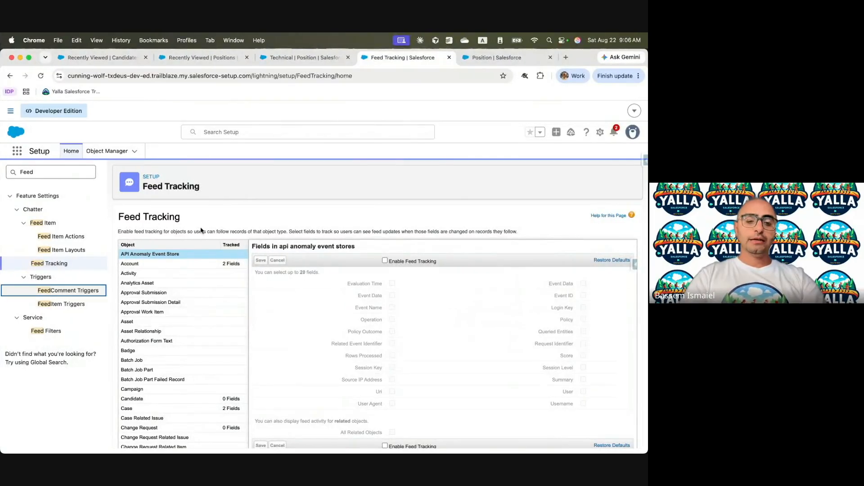
pyautogui.press('super+f')
pyautogui.write('Review')
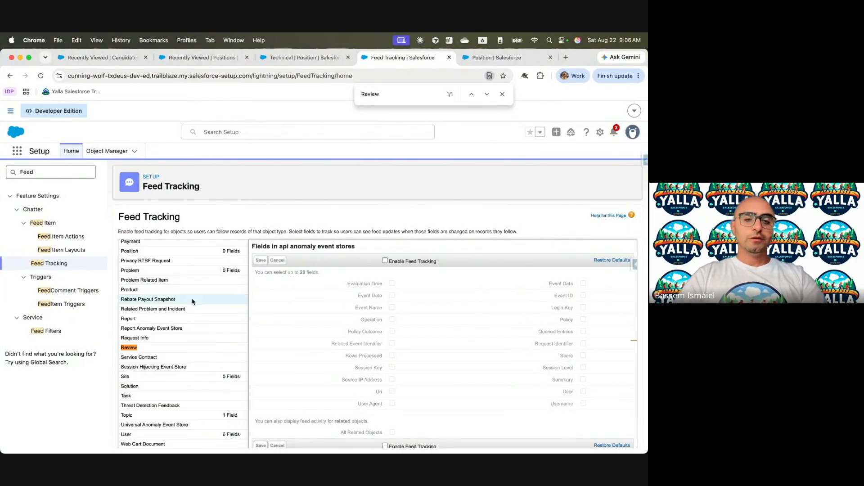
pyautogui.click(132, 349)
pyautogui.click(385, 261)
# Following the Trailhead field list, track the Core Competencies, Experience, Interviewer and Job Application fields on the Review object.
pyautogui.hotkey('ctrl', 'Left')
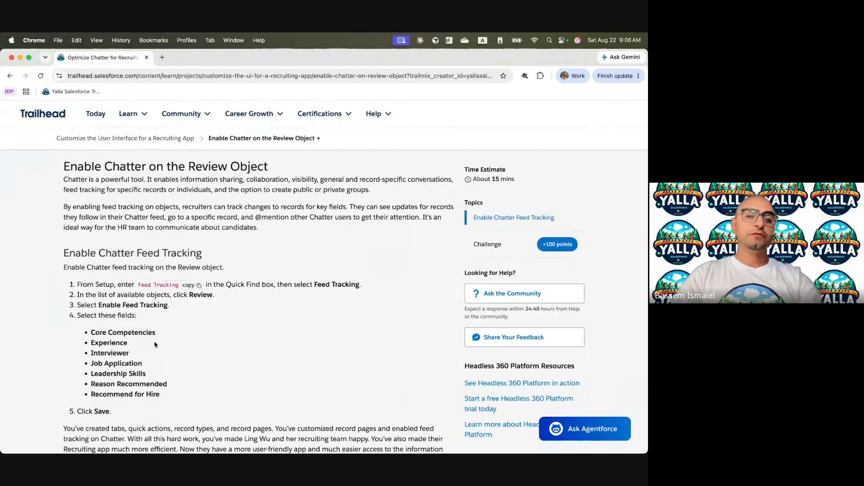
pyautogui.hotkey('ctrl', 'Right')
pyautogui.click(392, 283)
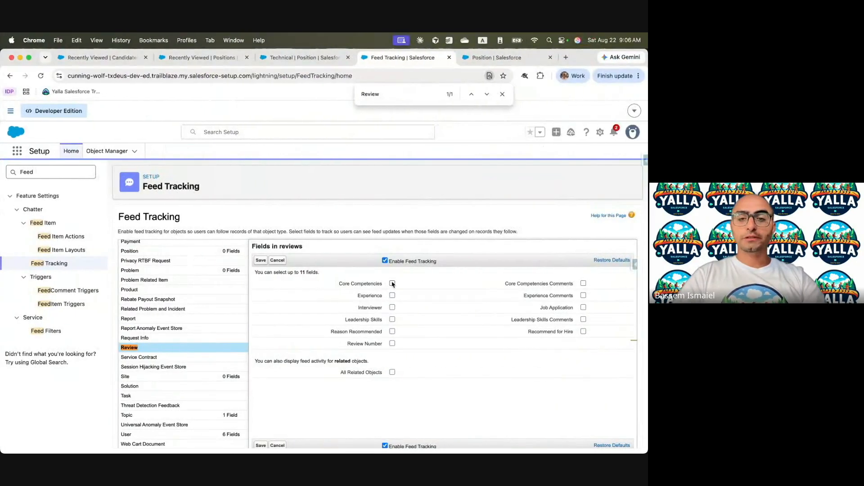
pyautogui.click(392, 295)
pyautogui.hotkey('ctrl', 'Left')
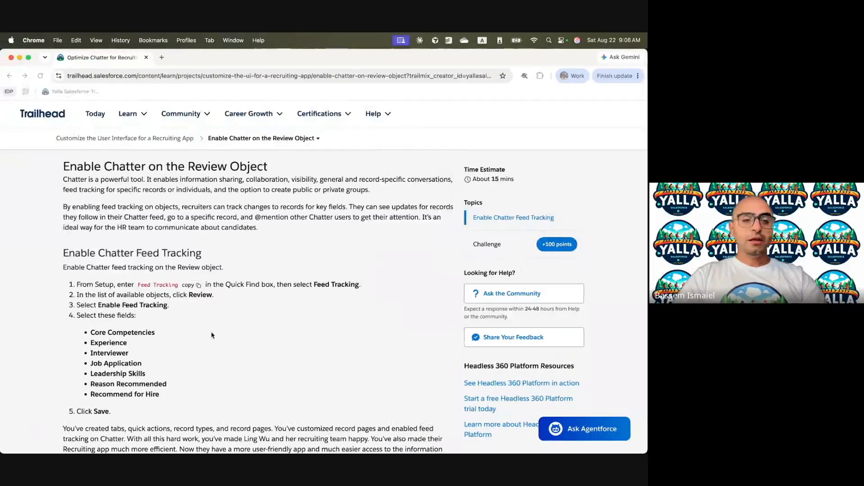
pyautogui.hotkey('ctrl', 'Right')
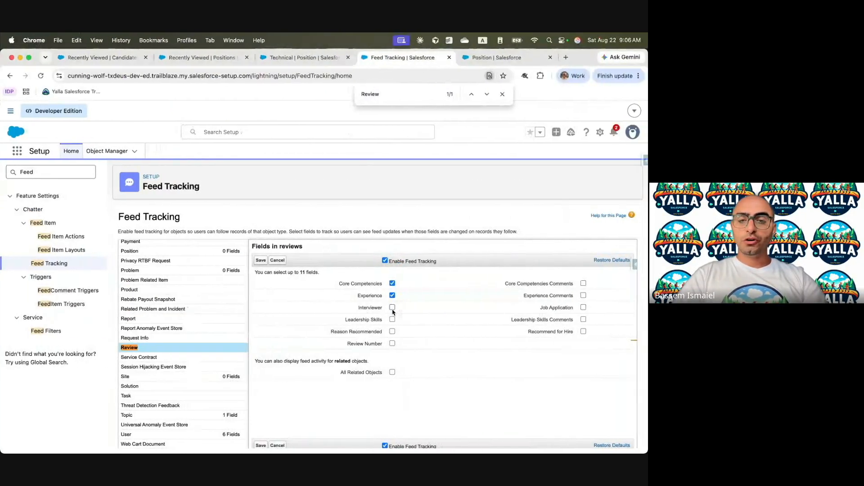
pyautogui.click(392, 307)
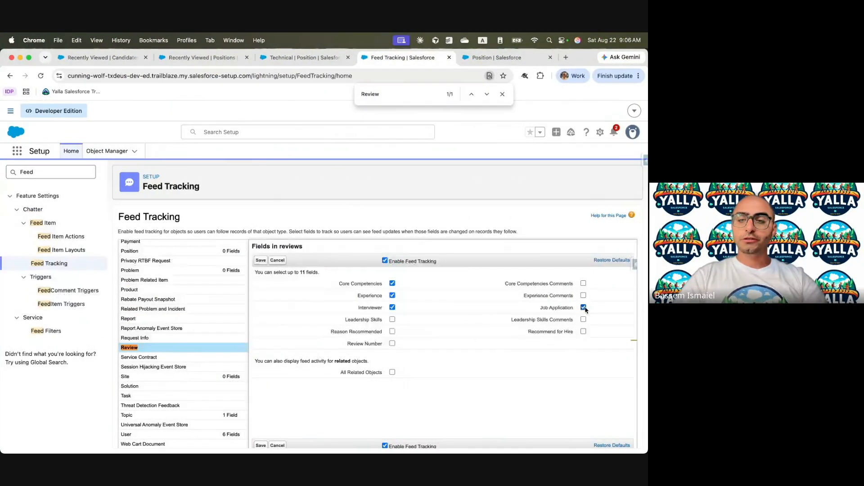
# Also track Leadership Skills Comments, Reason Recommended and Recommend for Hire on the Review object, and save the feed tracking settings.
pyautogui.hotkey('ctrl', 'Left')
pyautogui.hotkey('ctrl', 'Right')
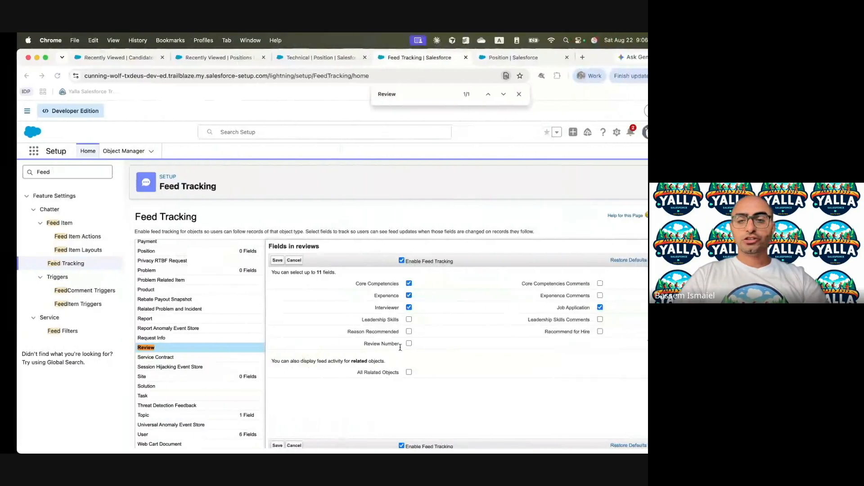
pyautogui.click(583, 319)
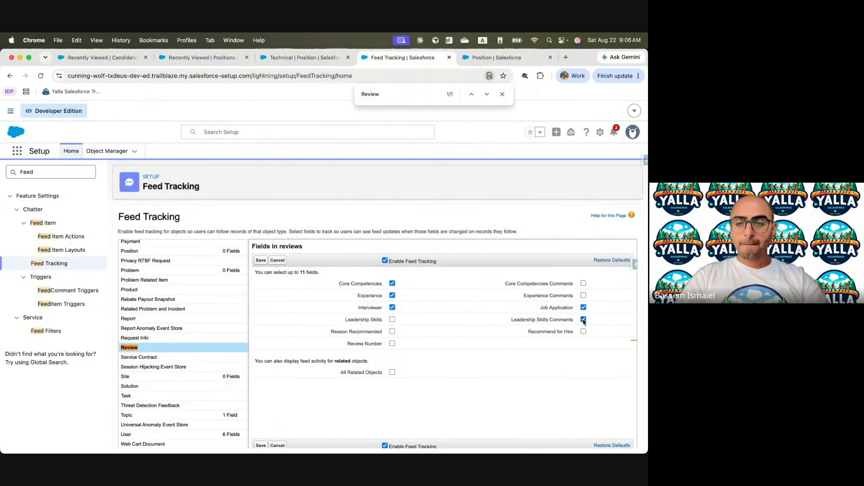
pyautogui.hotkey('ctrl', 'Left')
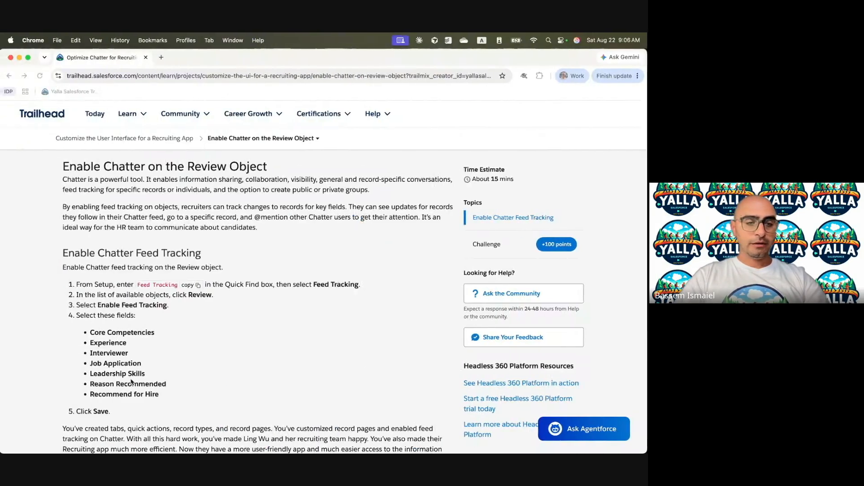
pyautogui.hotkey('ctrl', 'Right')
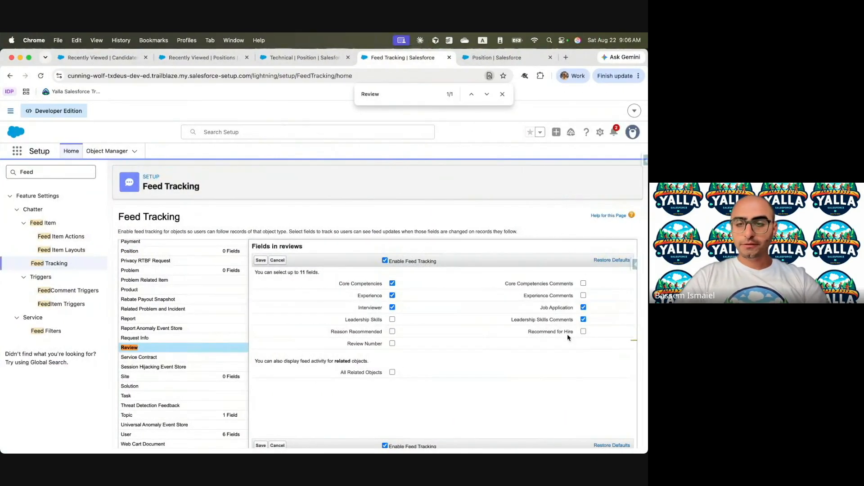
pyautogui.click(392, 331)
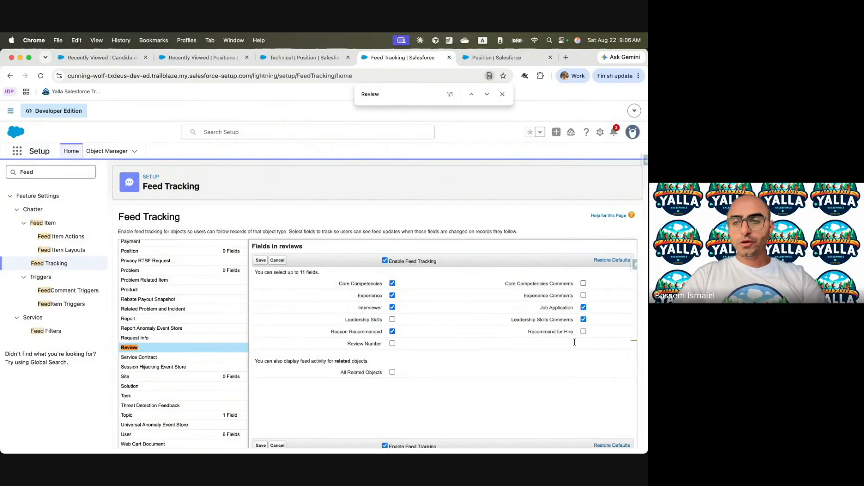
pyautogui.hotkey('ctrl', 'Left')
pyautogui.hotkey('ctrl', 'Right')
pyautogui.click(584, 332)
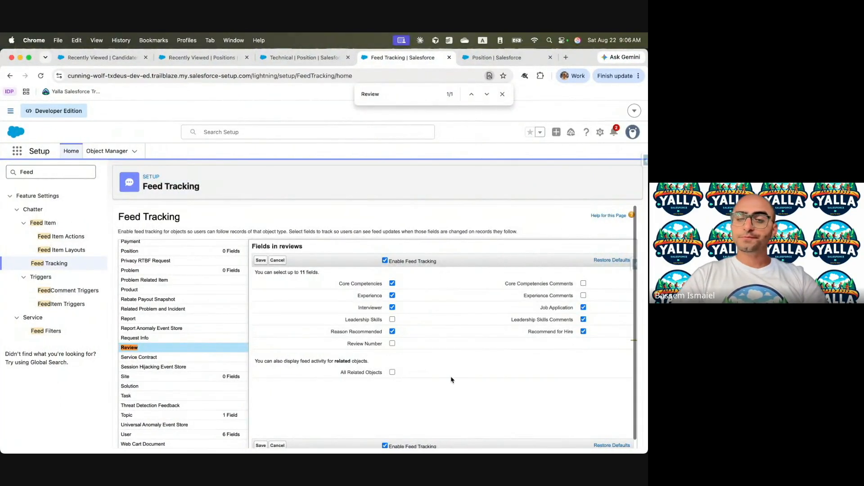
pyautogui.click(261, 440)
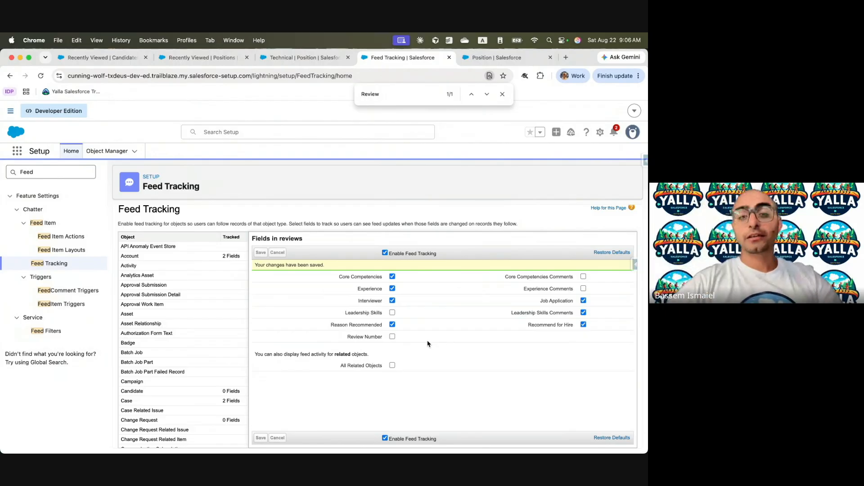
# Return to Trailhead and submit the Enable Chatter on the Review Object step for verification against the Recruitment App org.
pyautogui.hotkey('ctrl', 'Left')
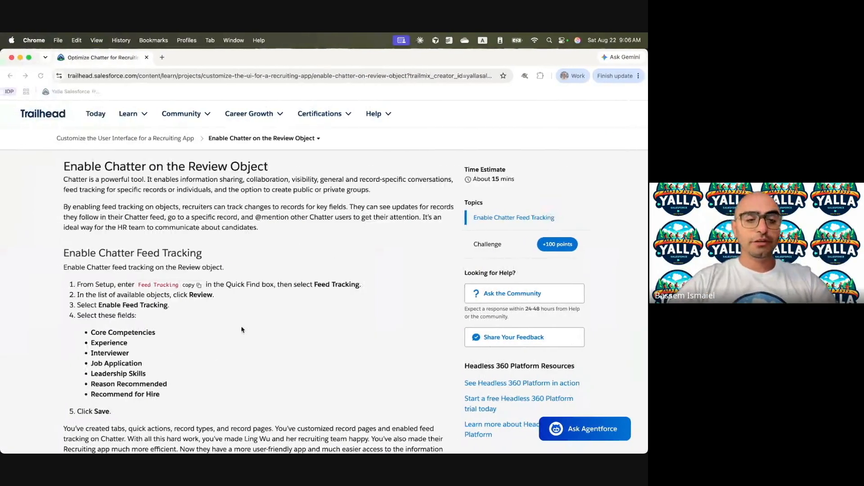
pyautogui.scroll(-4, 243, 329)
pyautogui.scroll(-2, 234, 342)
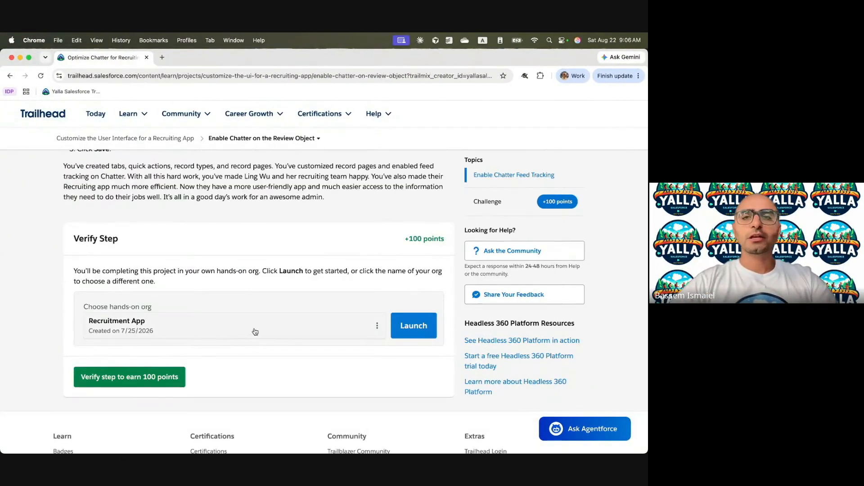
pyautogui.hotkey('ctrl', 'Right')
pyautogui.hotkey('ctrl', 'Left')
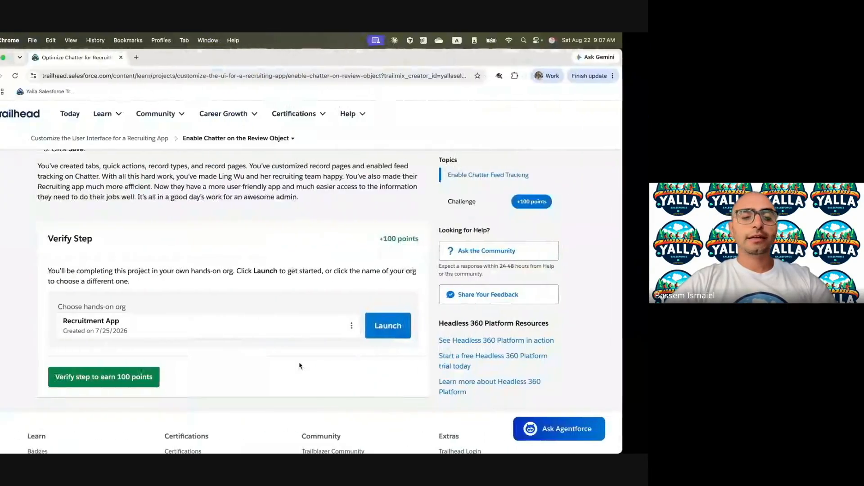
pyautogui.click(129, 381)
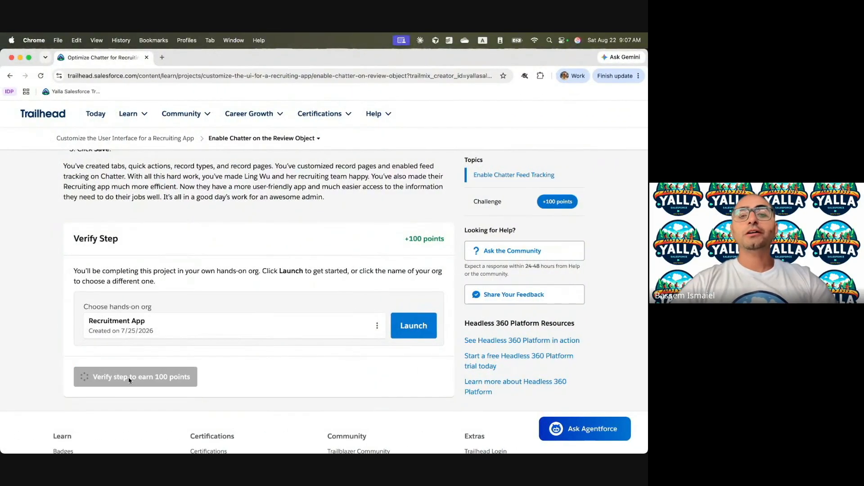